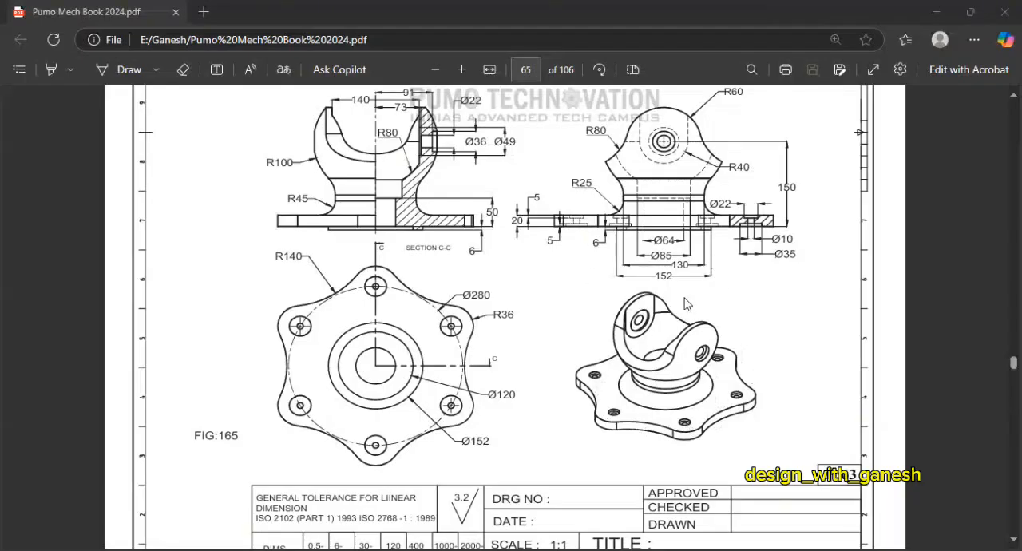
# Step: Switch to CATIA V5 and create a new part named Part1 with hybrid design enabled
pyautogui.hotkey('alt', 'Tab')
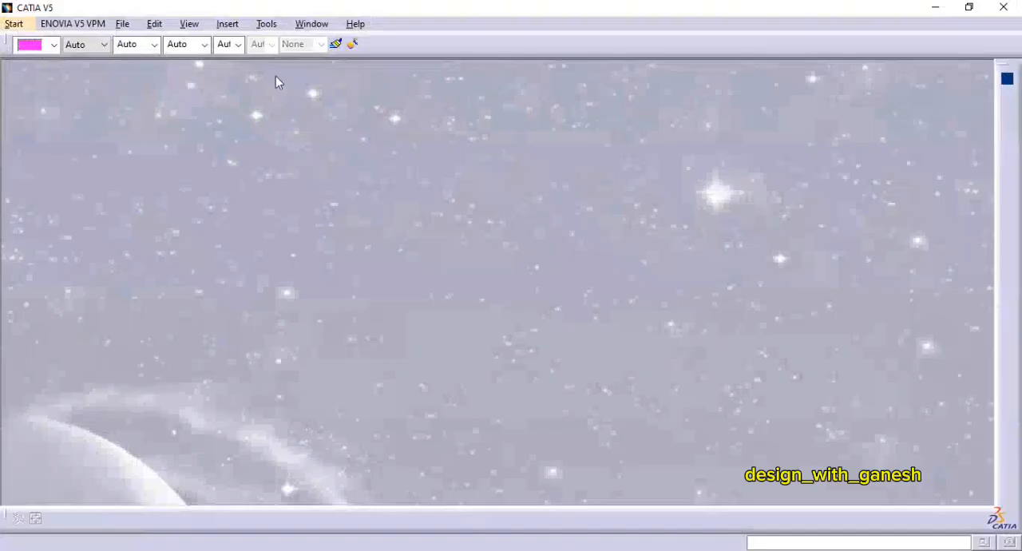
pyautogui.click(19, 24)
pyautogui.moveTo(68, 52)
pyautogui.click(195, 53)
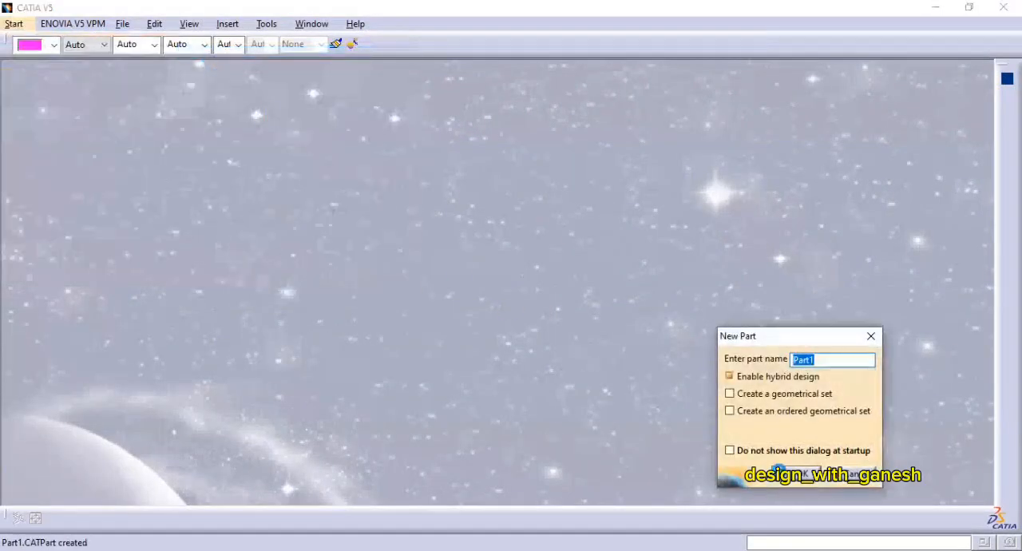
pyautogui.click(774, 478)
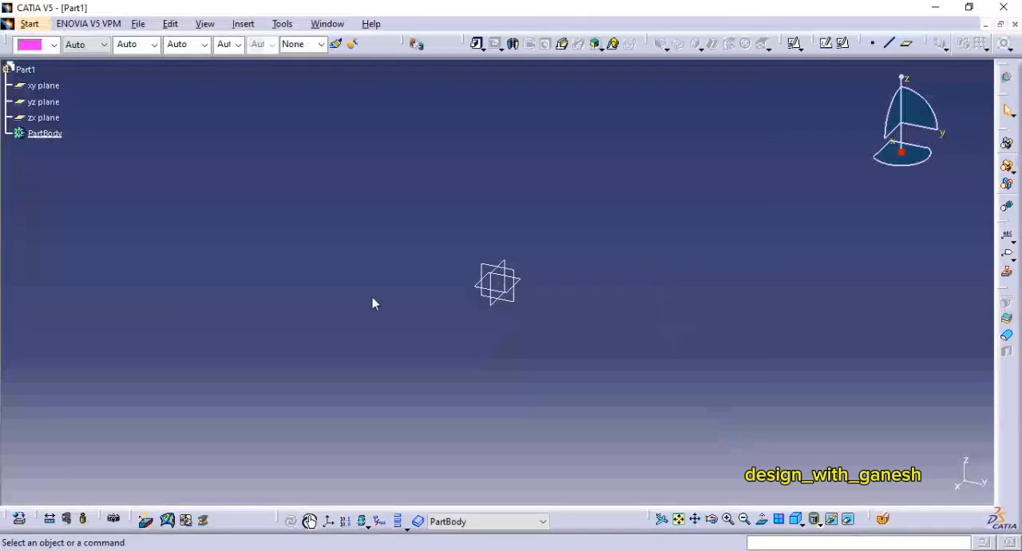
# Step: Open a positioned sketch on the zx plane with implicit origin and orientation
pyautogui.click(843, 43)
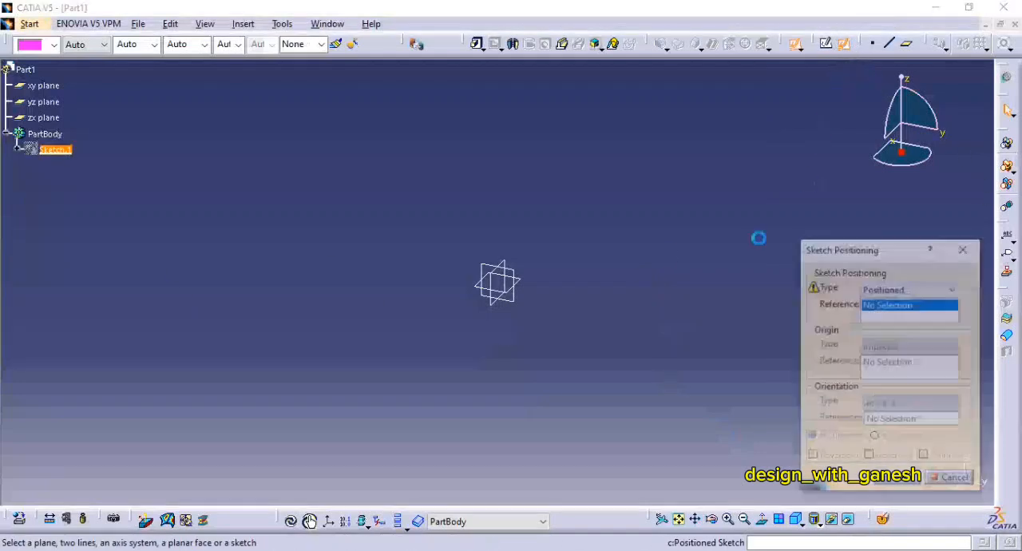
pyautogui.click(498, 310)
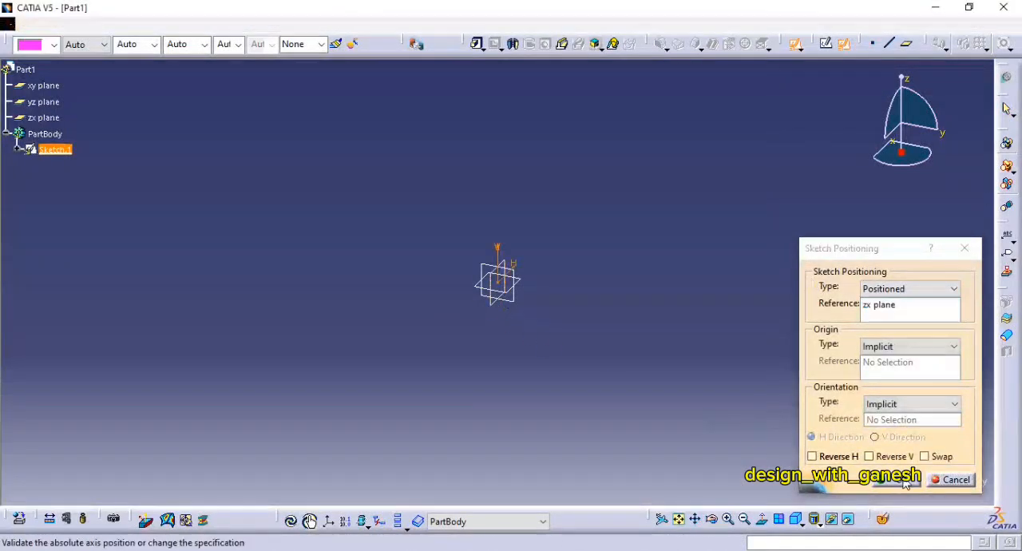
pyautogui.click(904, 482)
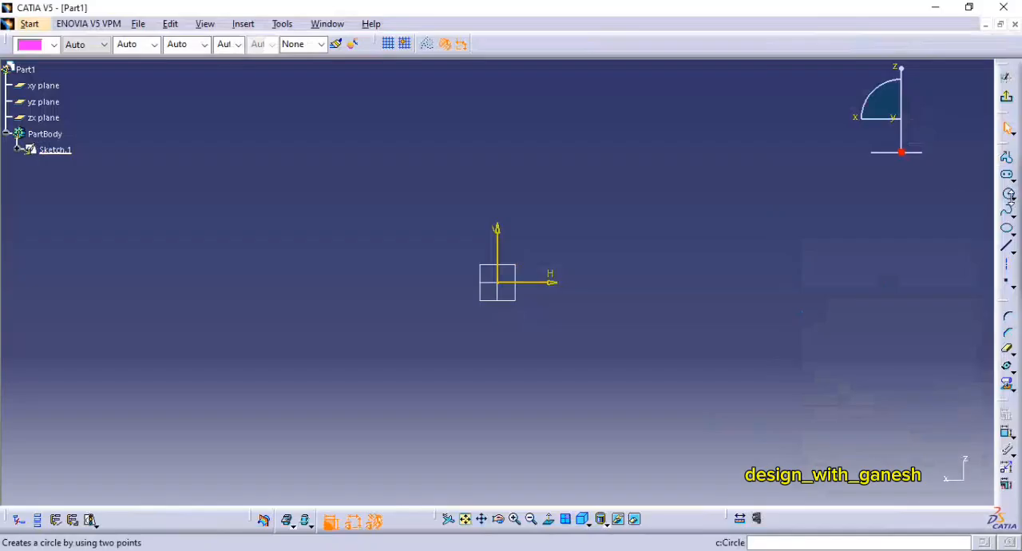
# Step: Draw a half-circle arc of about 78 mm radius centred on the origin and close it with a vertical line
pyautogui.click(1010, 197)
pyautogui.click(904, 207)
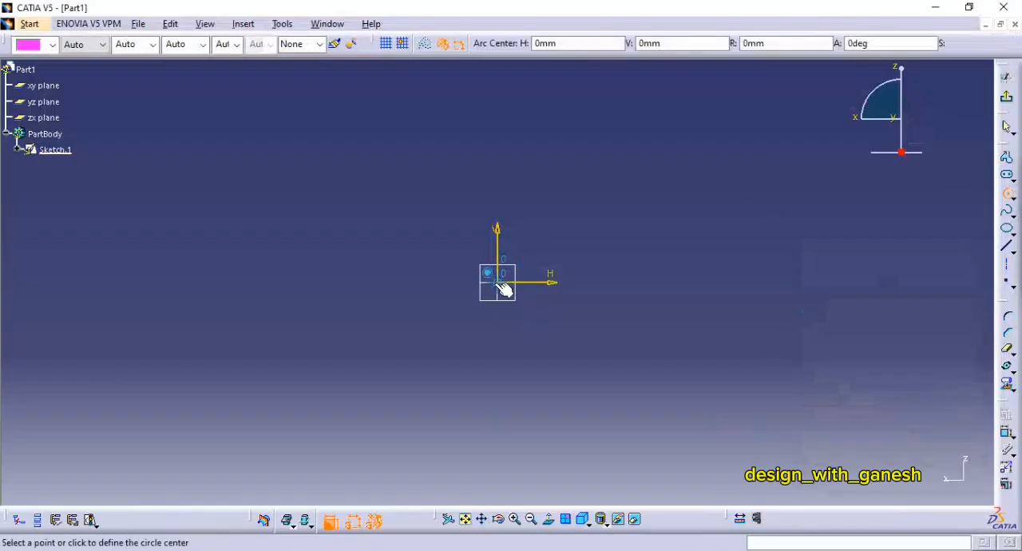
pyautogui.click(500, 283)
pyautogui.click(497, 139)
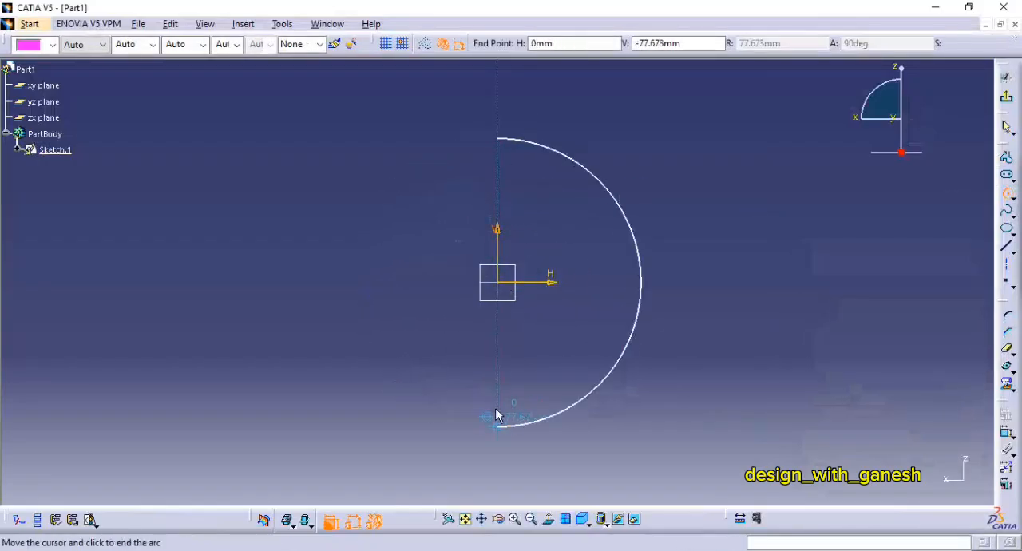
pyautogui.click(500, 421)
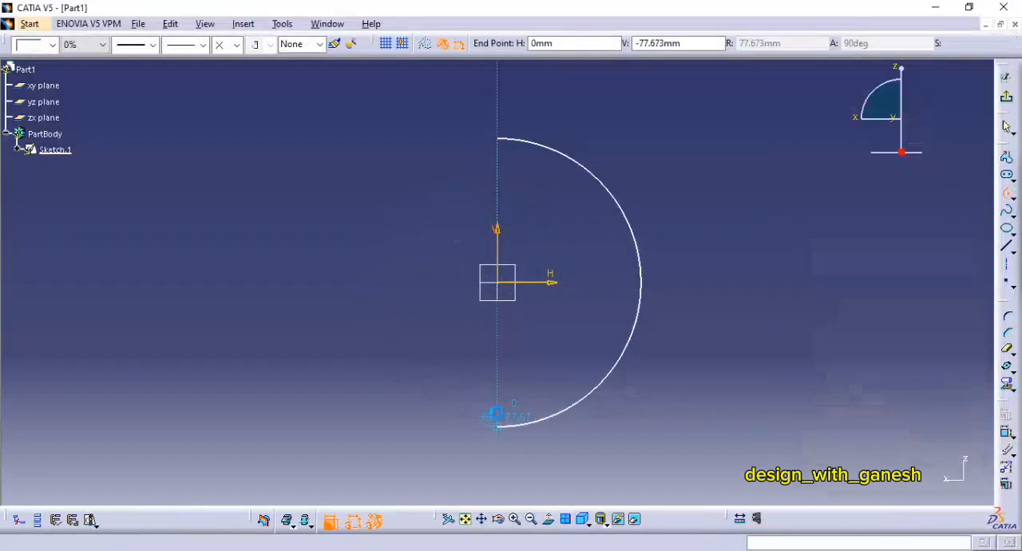
pyautogui.click(1007, 247)
pyautogui.click(501, 137)
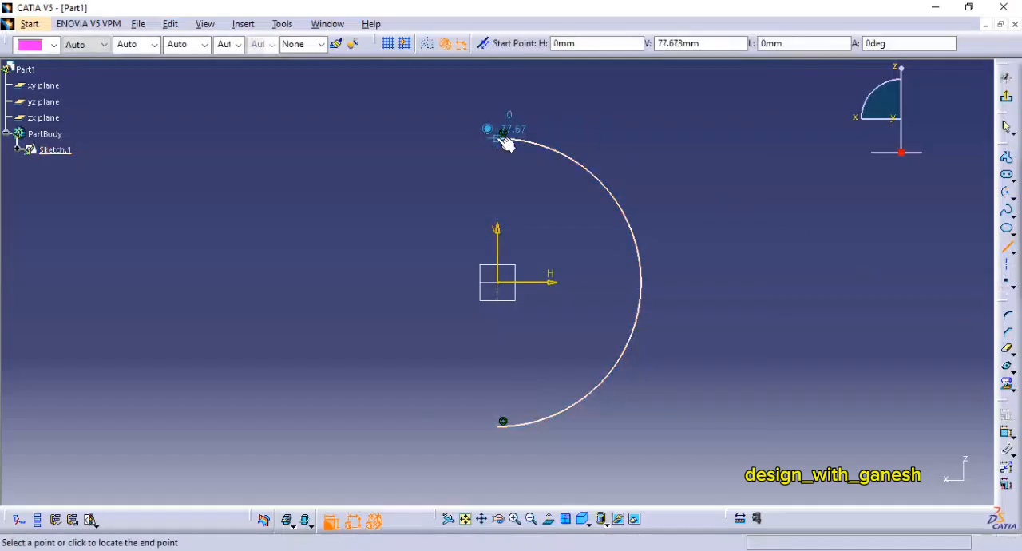
pyautogui.click(499, 422)
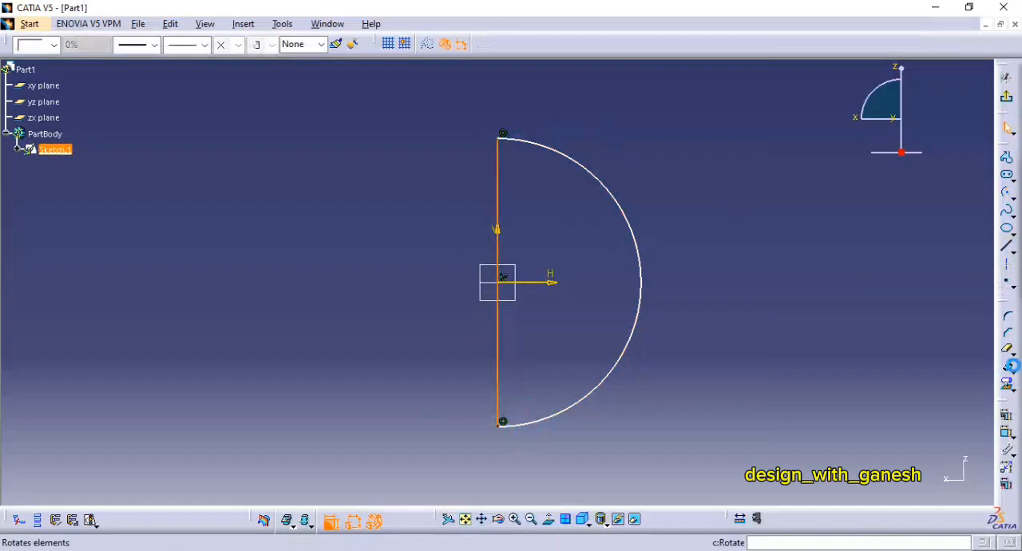
# Step: Constrain the half-circle's radius to 100 mm
pyautogui.click(1008, 434)
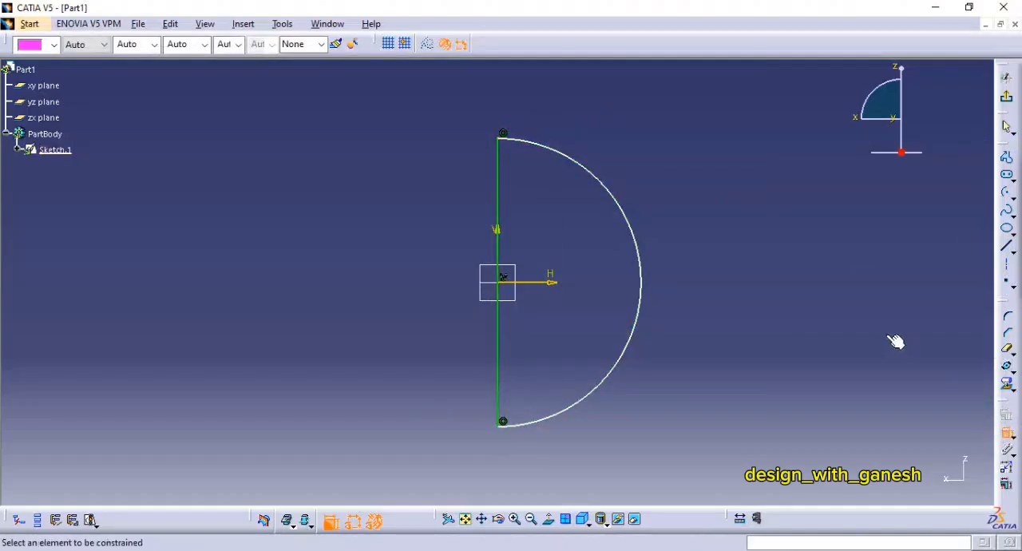
pyautogui.click(643, 266)
pyautogui.click(664, 270)
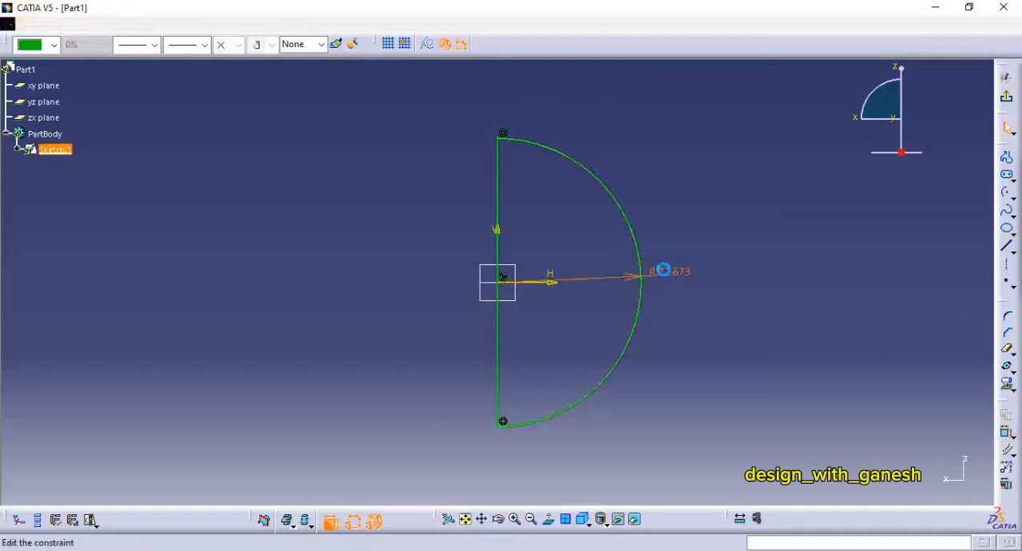
pyautogui.doubleClick(664, 270)
pyautogui.write('100')
pyautogui.press('Return')
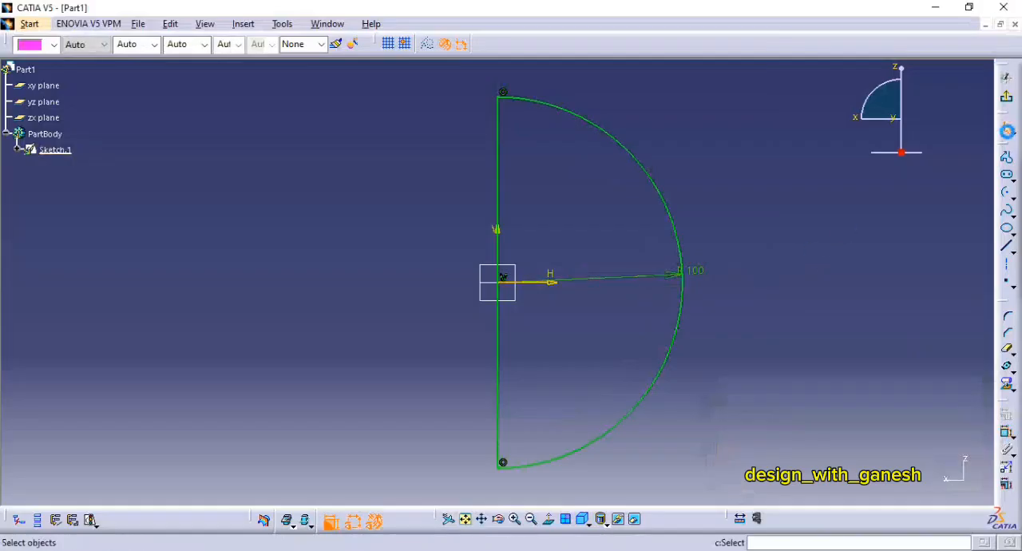
# Step: Exit the sketch and revolve the half-circle 360 degrees about its straight edge with Shaft to make a solid sphere
pyautogui.click(1007, 96)
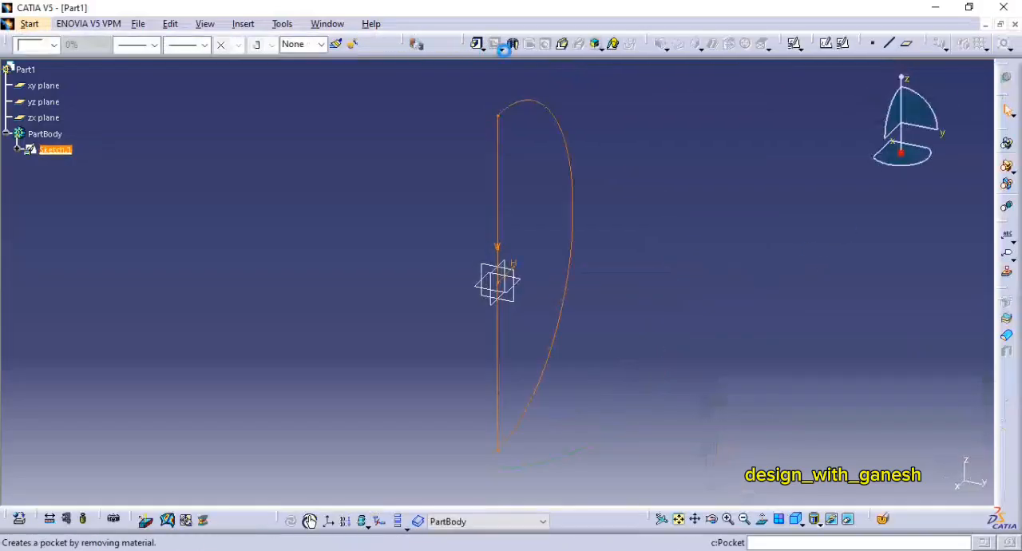
pyautogui.click(512, 44)
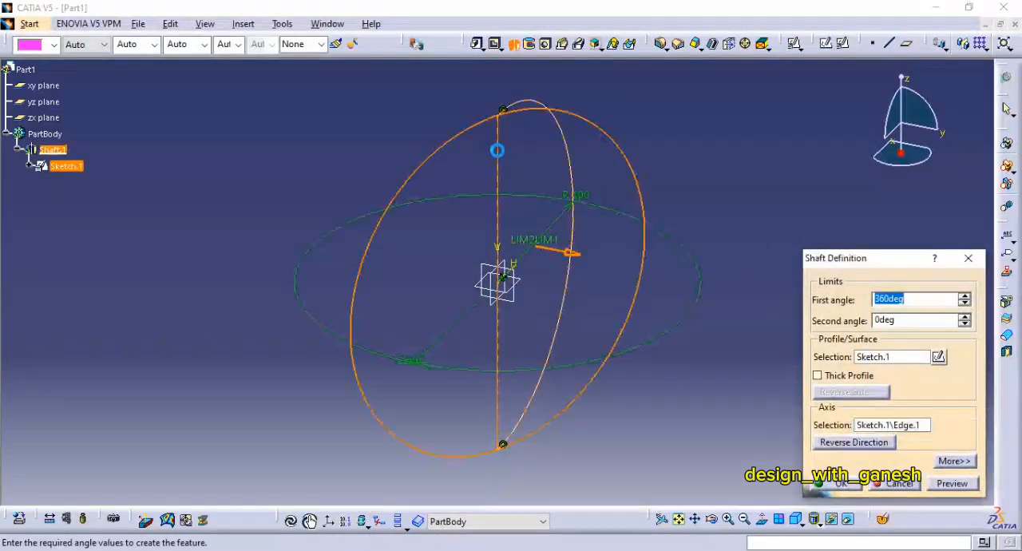
pyautogui.press('Return')
pyautogui.moveTo(717, 317); pyautogui.dragTo(718, 371, button='middle')
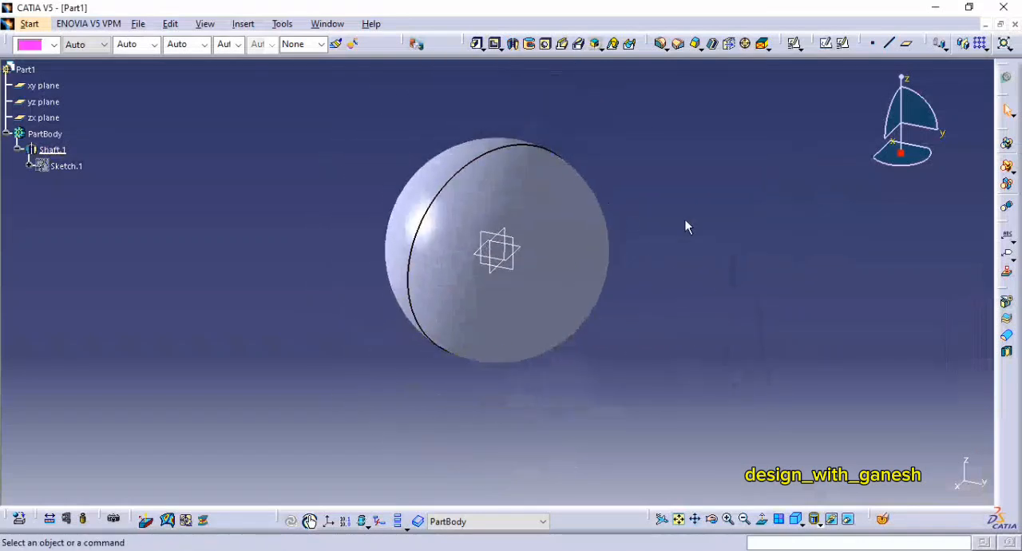
# Step: Check the reference drawing in the PDF and open a positioned sketch on the zx plane in CATIA
pyautogui.hotkey('alt', 'Tab')
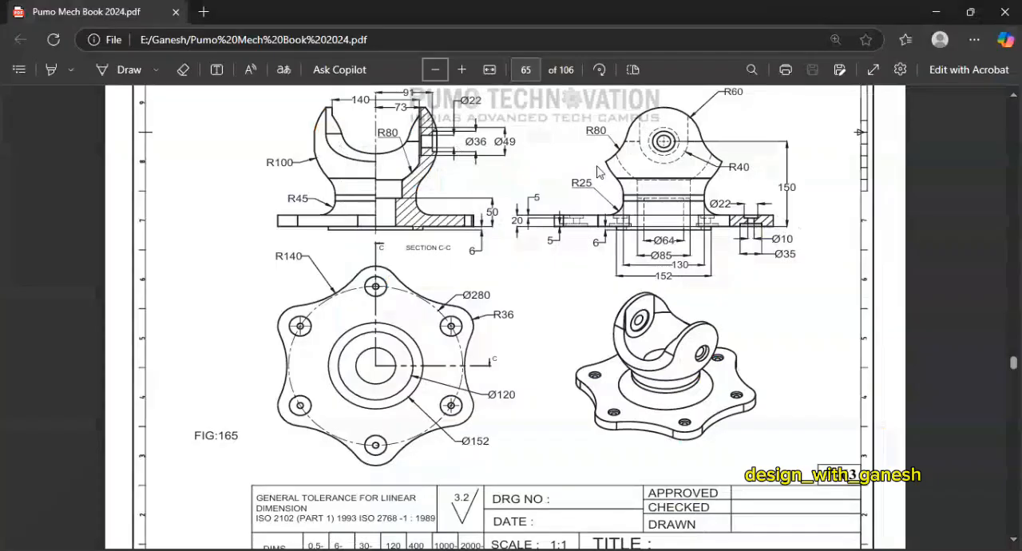
pyautogui.hotkey('alt', 'Tab')
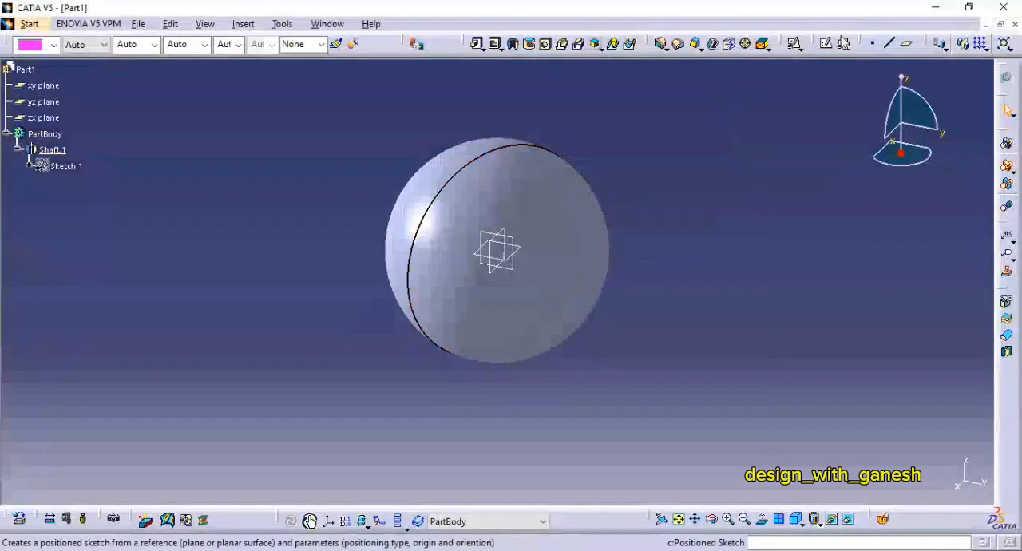
pyautogui.click(843, 43)
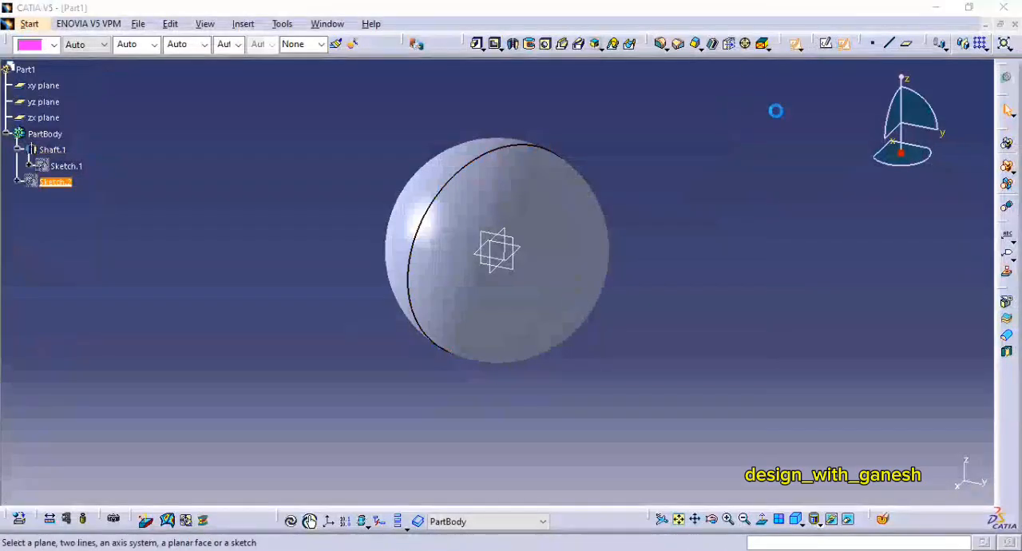
pyautogui.click(490, 278)
pyautogui.click(898, 485)
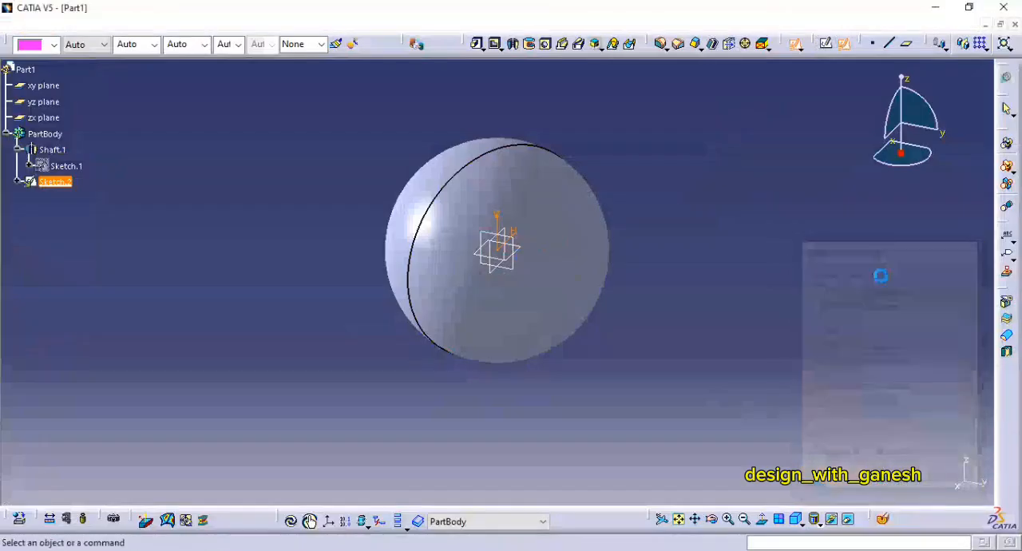
# Step: Draw an arc of about 50 mm radius centred on the origin, open at its lower end
pyautogui.click(1008, 197)
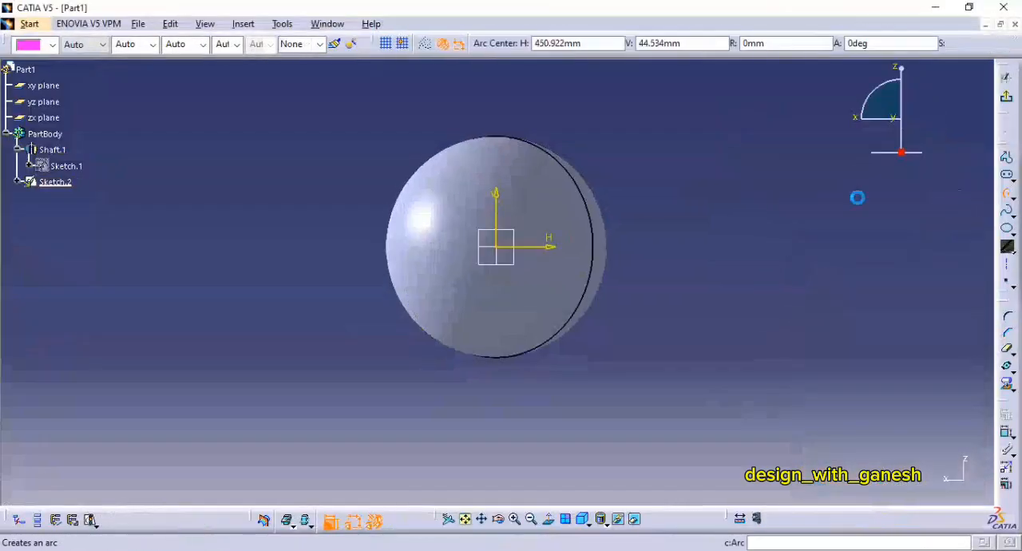
pyautogui.click(498, 248)
pyautogui.click(475, 302)
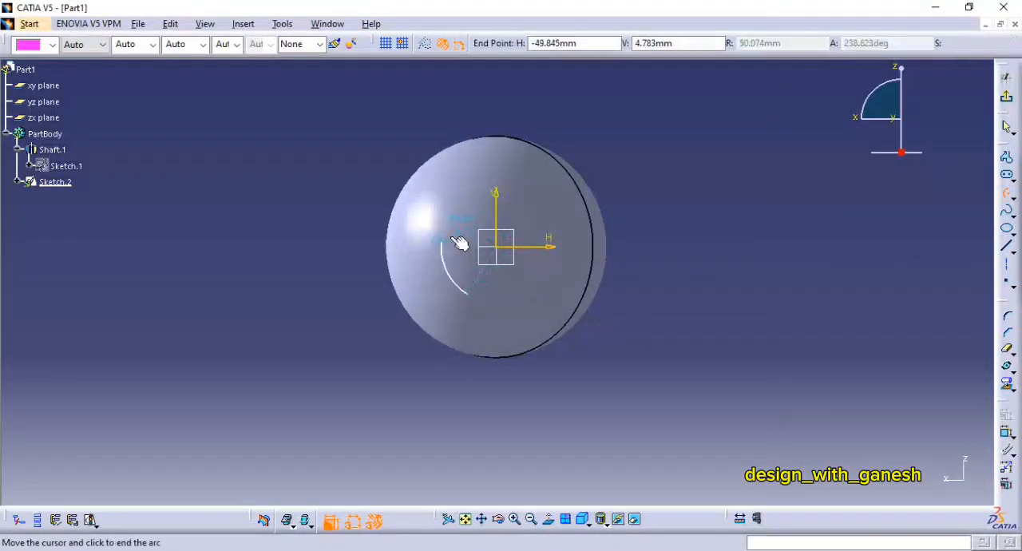
pyautogui.click(558, 314)
# Step: Draw one arc on each side of the sphere, both bulging inward toward the central arc
pyautogui.click(654, 203)
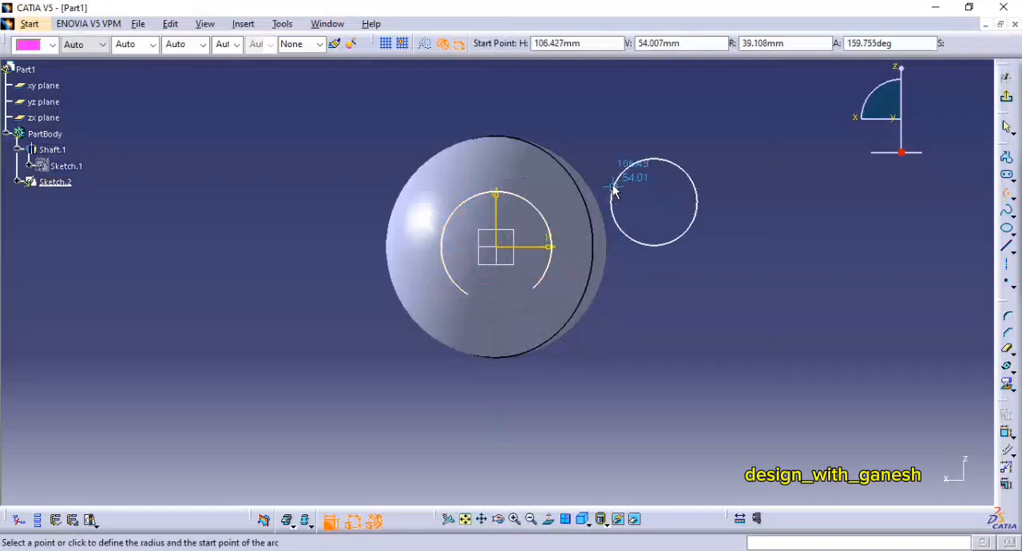
pyautogui.click(604, 176)
pyautogui.click(668, 319)
pyautogui.click(311, 186)
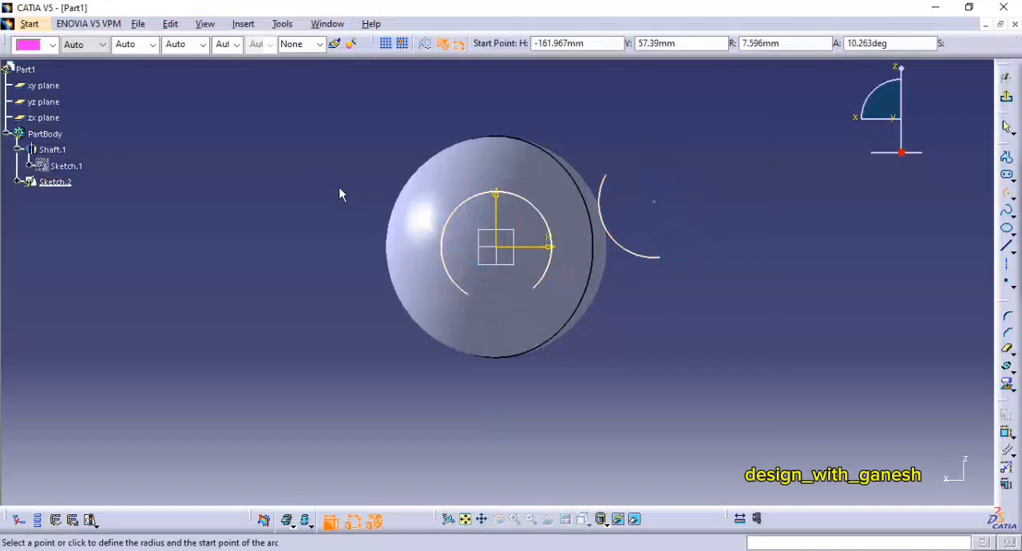
pyautogui.click(376, 170)
pyautogui.click(365, 304)
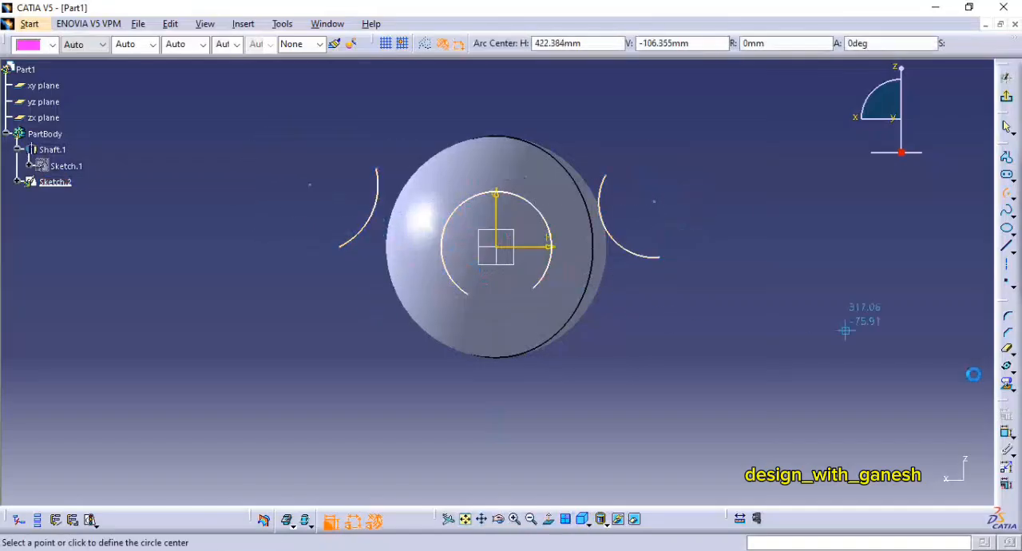
# Step: Constrain the radius of the central arc to 60 mm
pyautogui.click(1007, 437)
pyautogui.click(542, 212)
pyautogui.click(573, 125)
pyautogui.doubleClick(567, 127)
pyautogui.write('60')
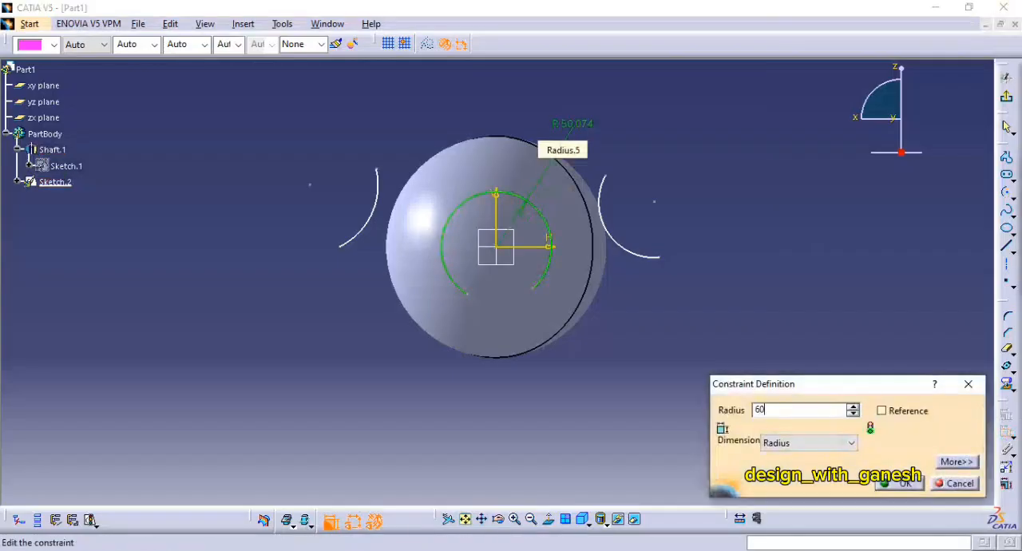
pyautogui.press('Return')
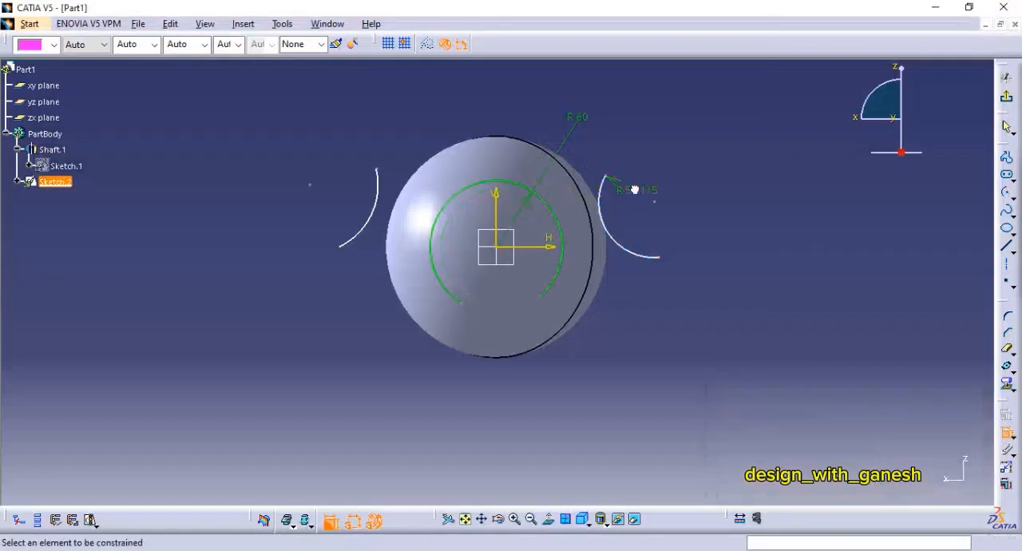
# Step: Set the right side arc's radius to 80 mm
pyautogui.doubleClick(633, 190)
pyautogui.write('8')
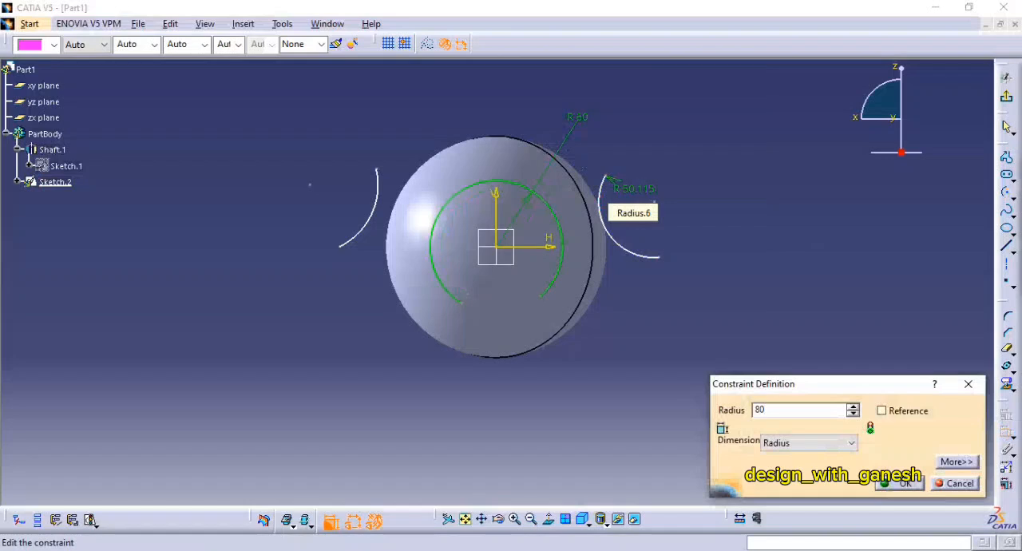
pyautogui.write('0')
pyautogui.press('Return')
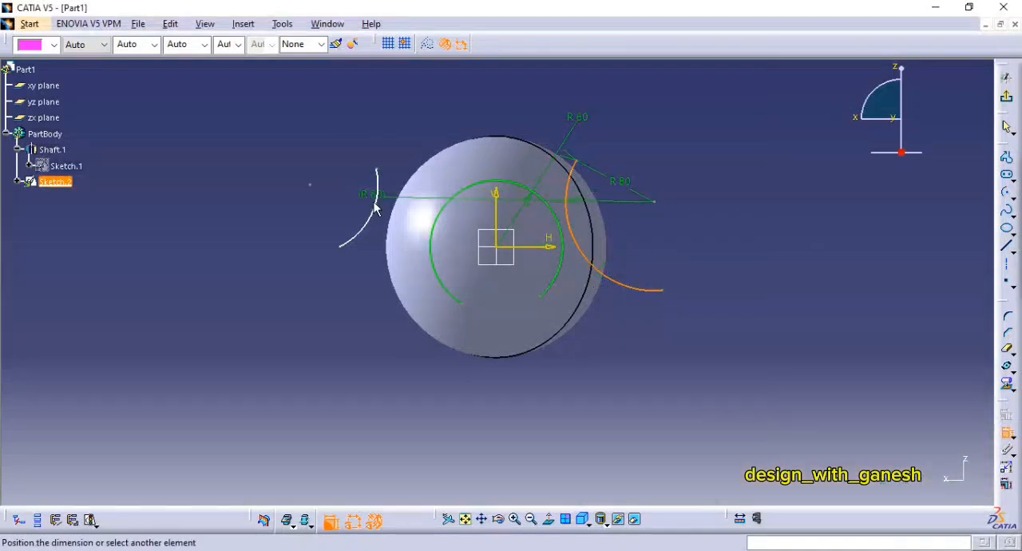
# Step: Make the two side arcs symmetric about the sketch's vertical axis
pyautogui.rightClick(319, 126)
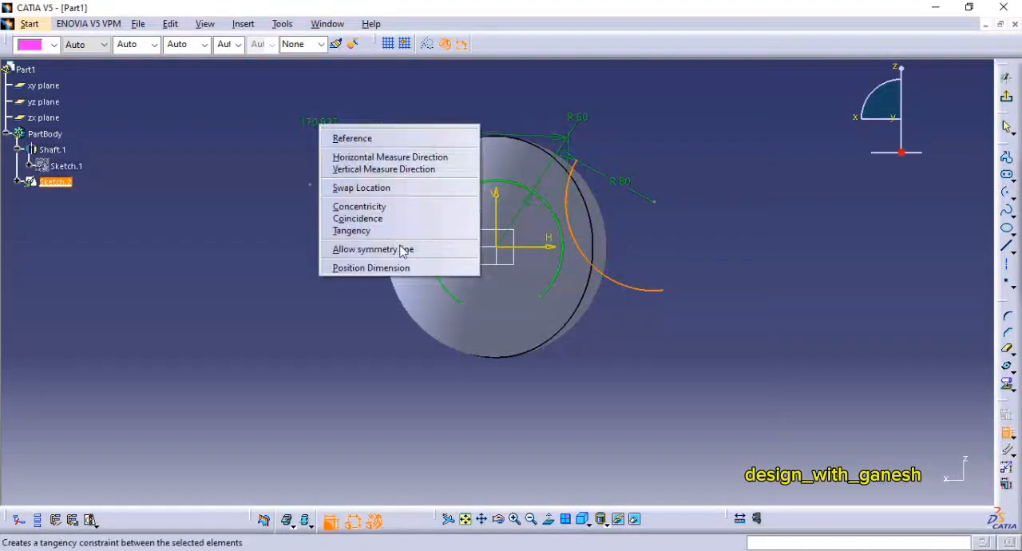
pyautogui.click(403, 249)
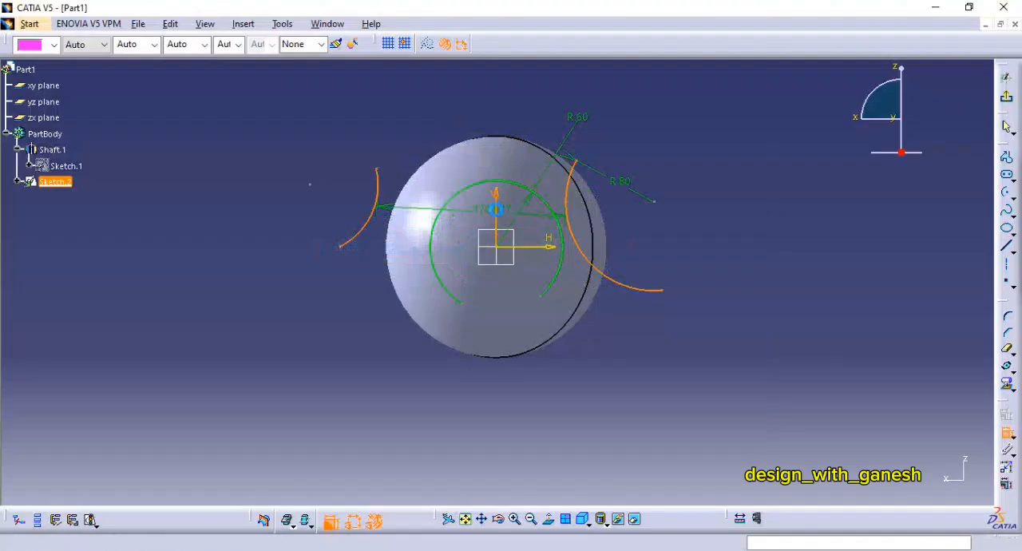
pyautogui.click(496, 209)
# Step: Add a tangency constraint between the left side arc and the central arc
pyautogui.click(410, 218)
pyautogui.click(432, 236)
pyautogui.rightClick(372, 203)
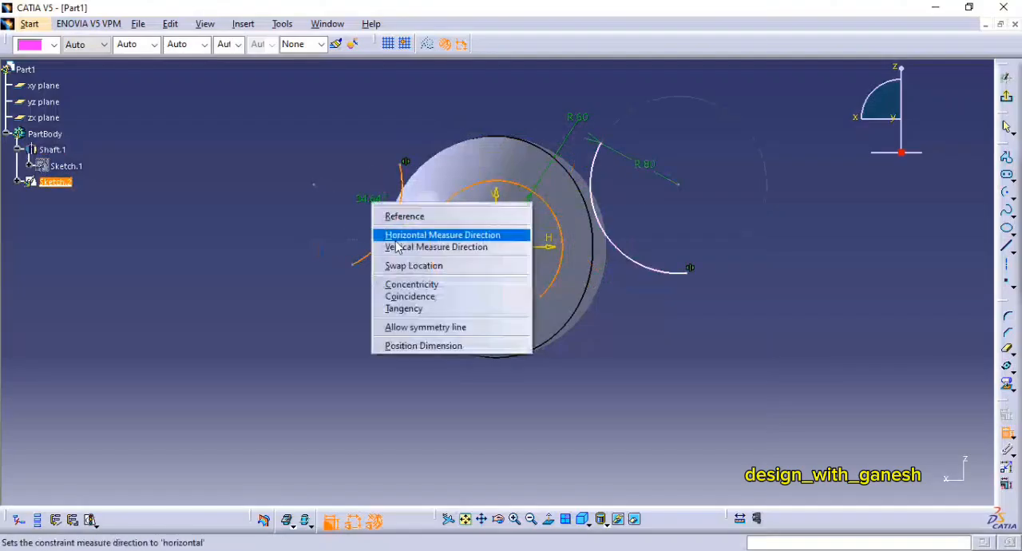
pyautogui.click(445, 308)
# Step: Add a tangency constraint between the central arc and the right side arc
pyautogui.click(563, 290)
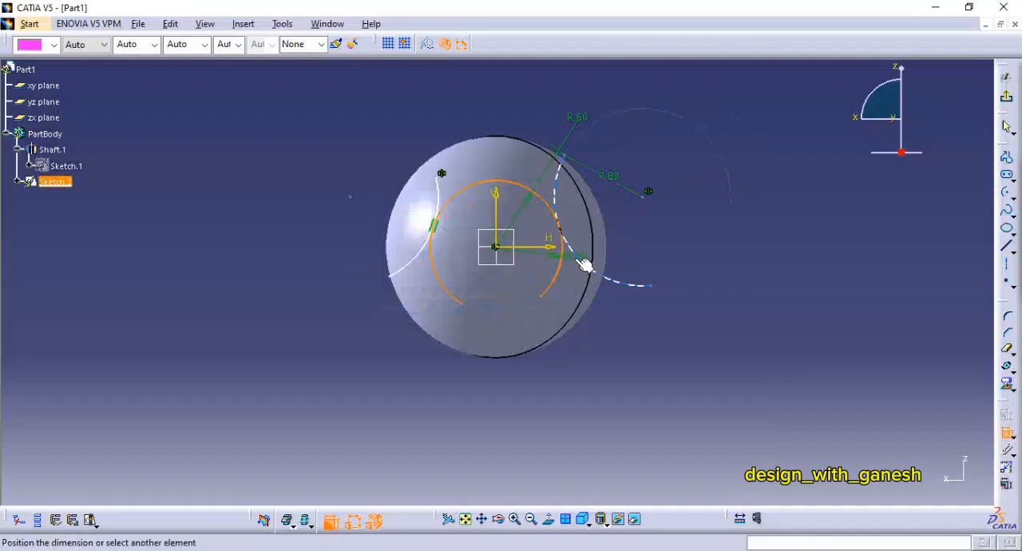
pyautogui.click(578, 257)
pyautogui.rightClick(589, 218)
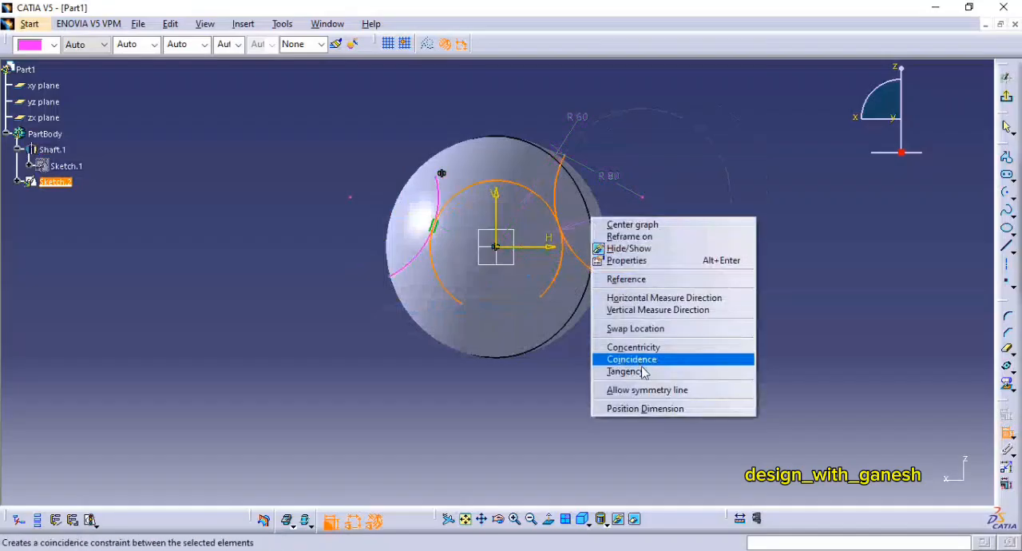
pyautogui.click(612, 358)
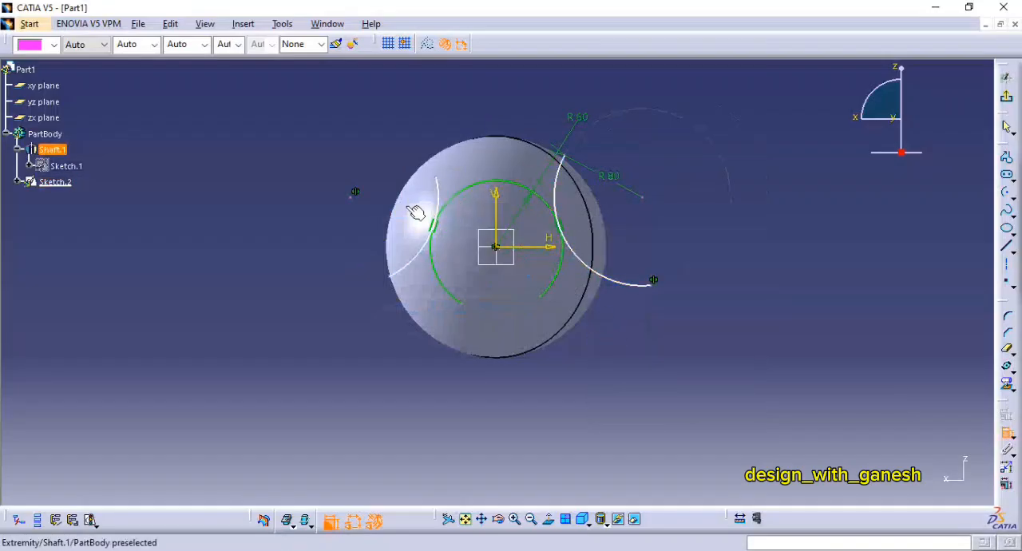
# Step: Dimension the horizontal distance between the centres of the two side arcs and set it to 270 mm
pyautogui.click(649, 200)
pyautogui.moveTo(649, 198); pyautogui.dragTo(631, 240, button='middle')
pyautogui.click(509, 148)
pyautogui.doubleClick(503, 142)
pyautogui.write('270')
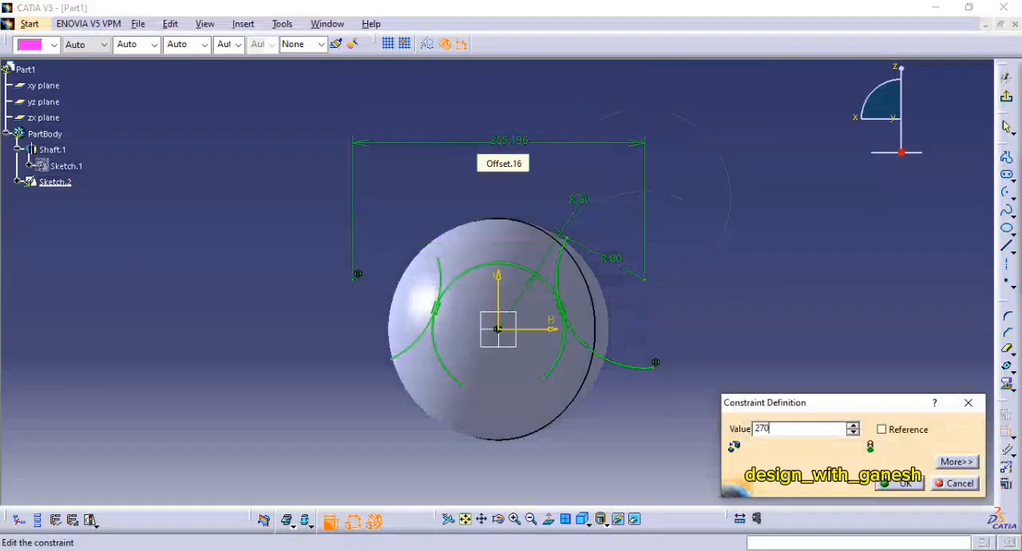
pyautogui.press('Return')
# Step: Project the sphere's silhouette edge into the sketch as the outer boundary of the cutting profile
pyautogui.moveTo(743, 249)
pyautogui.mouseDown(button='middle')
pyautogui.moveTo(759, 230)
pyautogui.moveTo(731, 179)
pyautogui.mouseUp(button='middle')
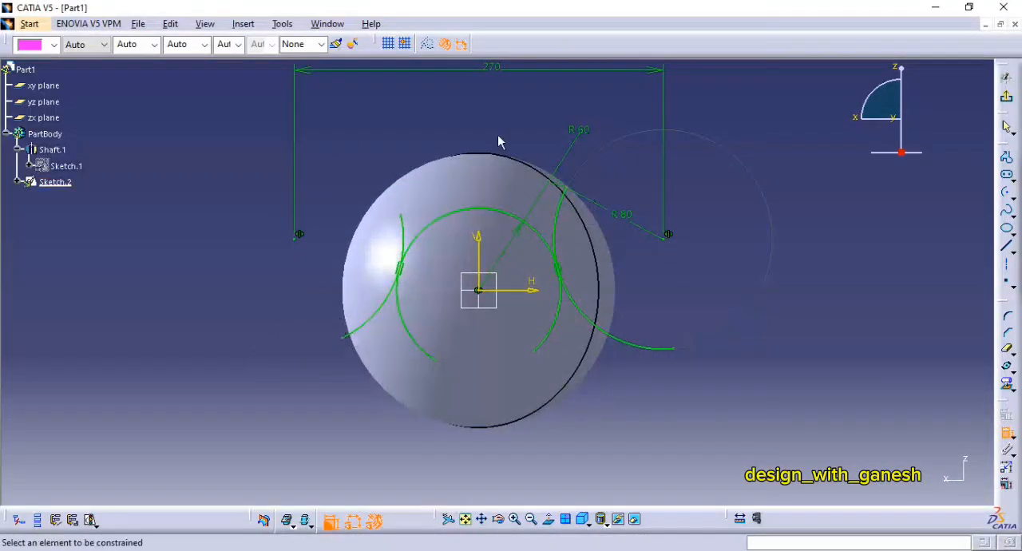
pyautogui.click(1008, 384)
pyautogui.click(568, 403)
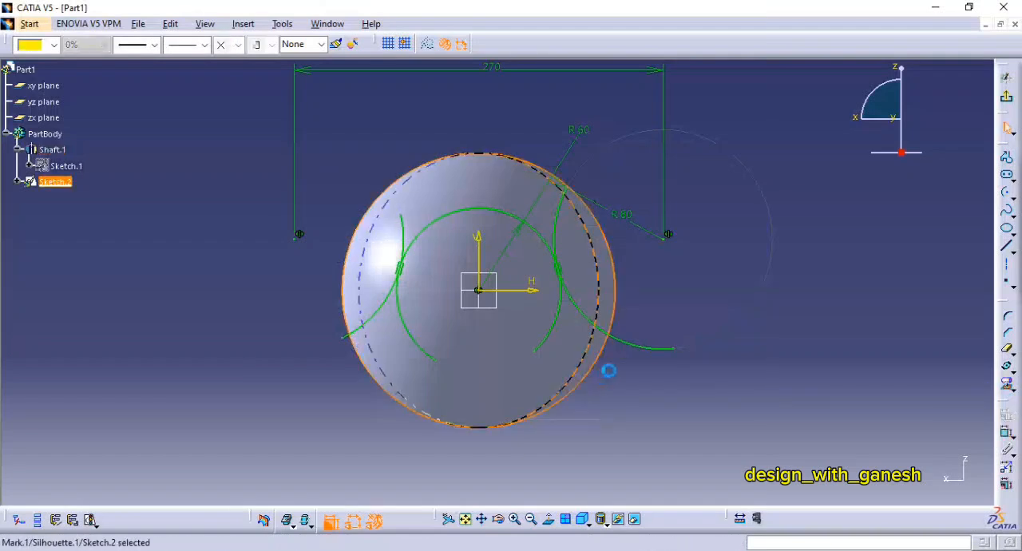
pyautogui.click(771, 318)
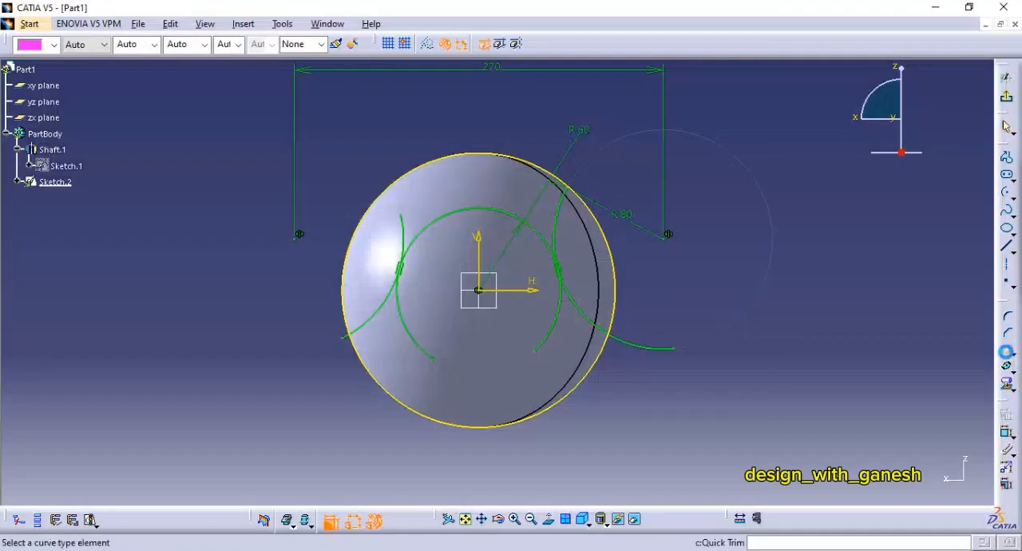
# Step: Trim the surplus parts of the side arcs, central arc and sphere outline to leave a closed upper profile, and exit the sketch
pyautogui.click(645, 354)
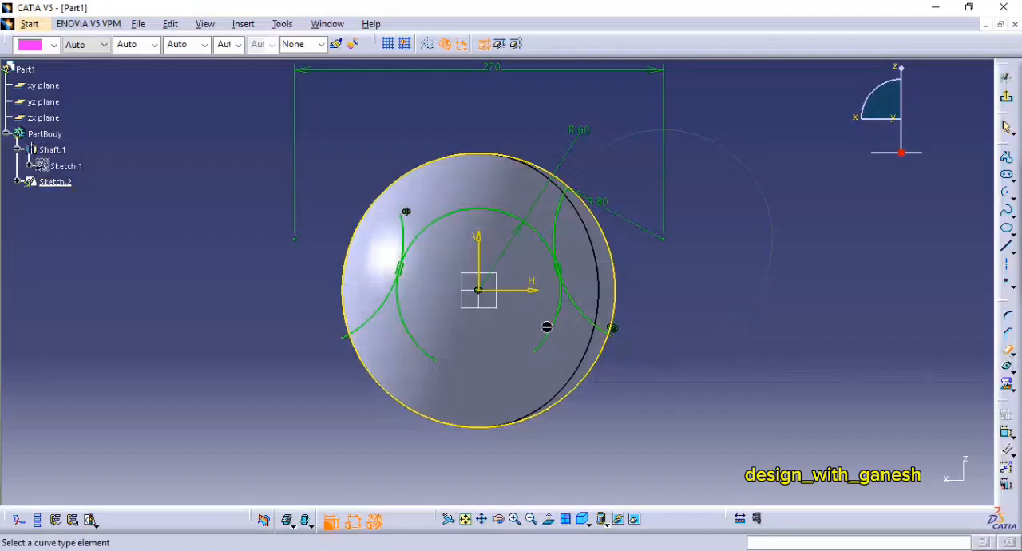
pyautogui.click(559, 335)
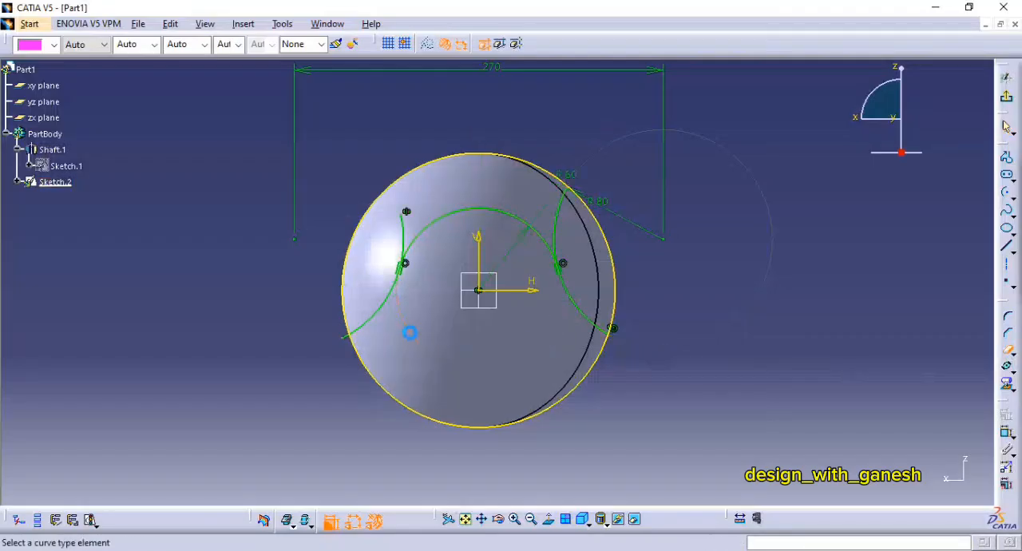
pyautogui.click(407, 233)
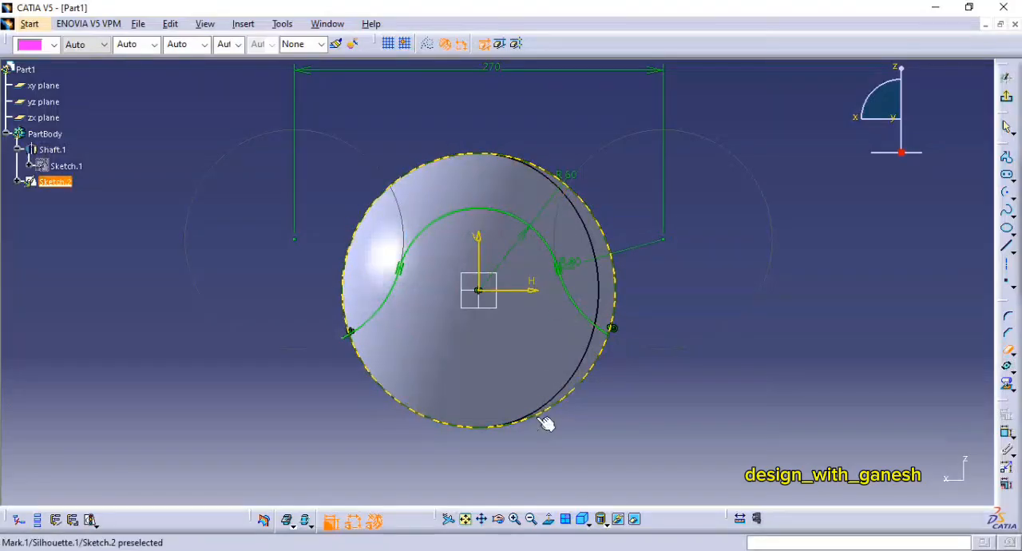
pyautogui.keyDown('ctrl'); pyautogui.moveTo(352, 358); pyautogui.dragTo(372, 247, button='middle'); pyautogui.keyUp('ctrl')
pyautogui.moveTo(480, 279); pyautogui.dragTo(600, 200, button='middle')
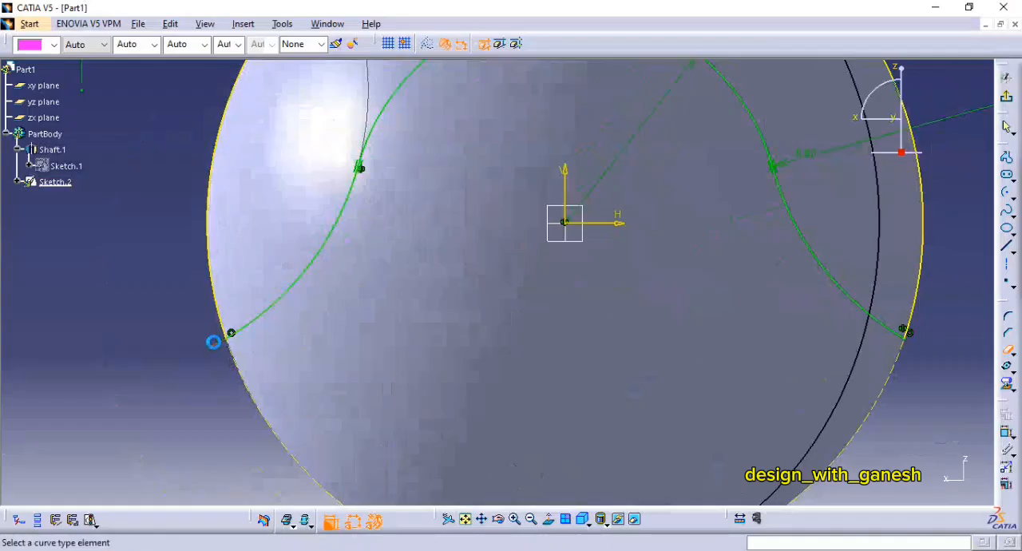
pyautogui.keyDown('ctrl'); pyautogui.moveTo(434, 268); pyautogui.dragTo(474, 411, button='middle'); pyautogui.keyUp('ctrl')
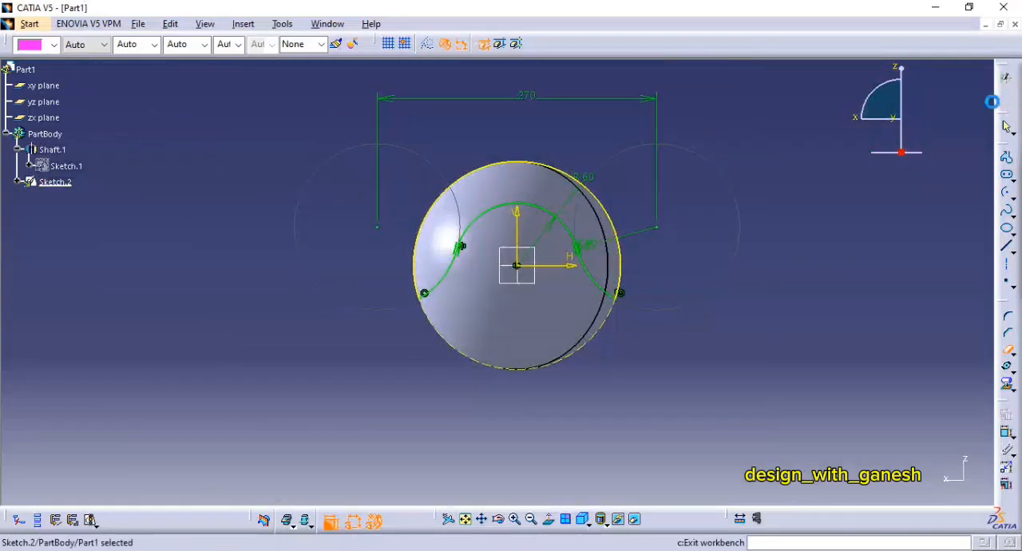
pyautogui.click(993, 101)
# Step: Cut the sphere with a Pocket of the arc profile, using Up to next for both the first and second limits
pyautogui.click(495, 43)
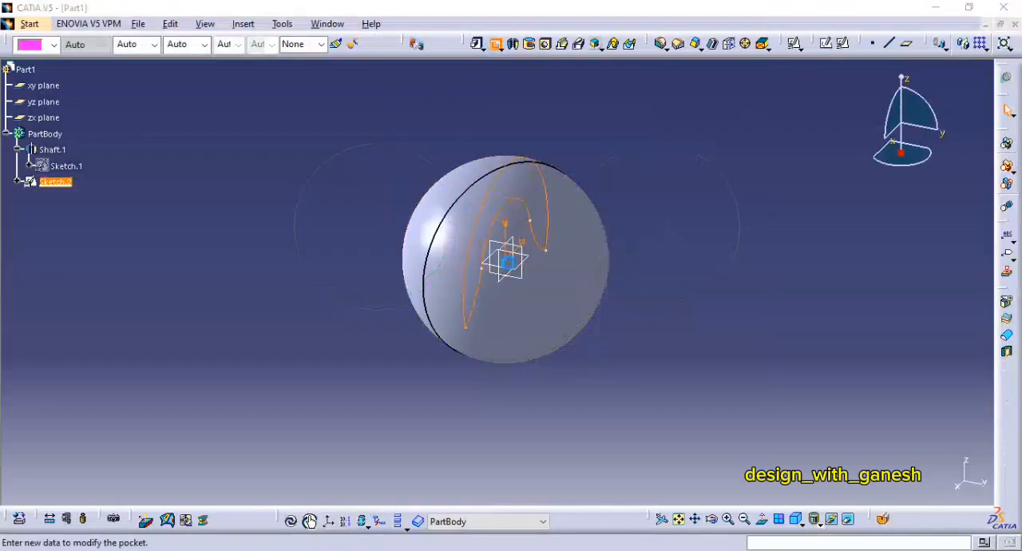
pyautogui.click(918, 287)
pyautogui.click(902, 304)
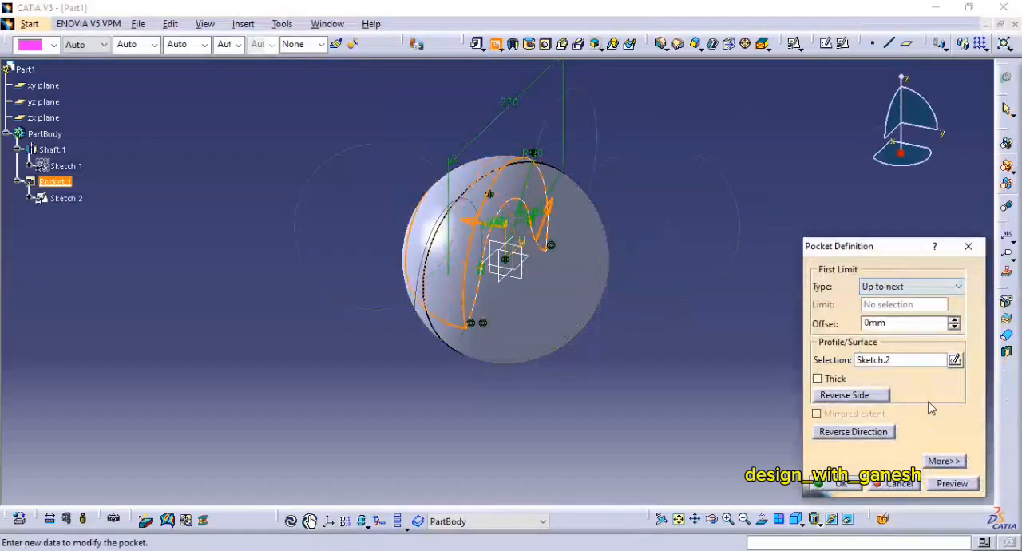
pyautogui.click(949, 461)
pyautogui.click(918, 286)
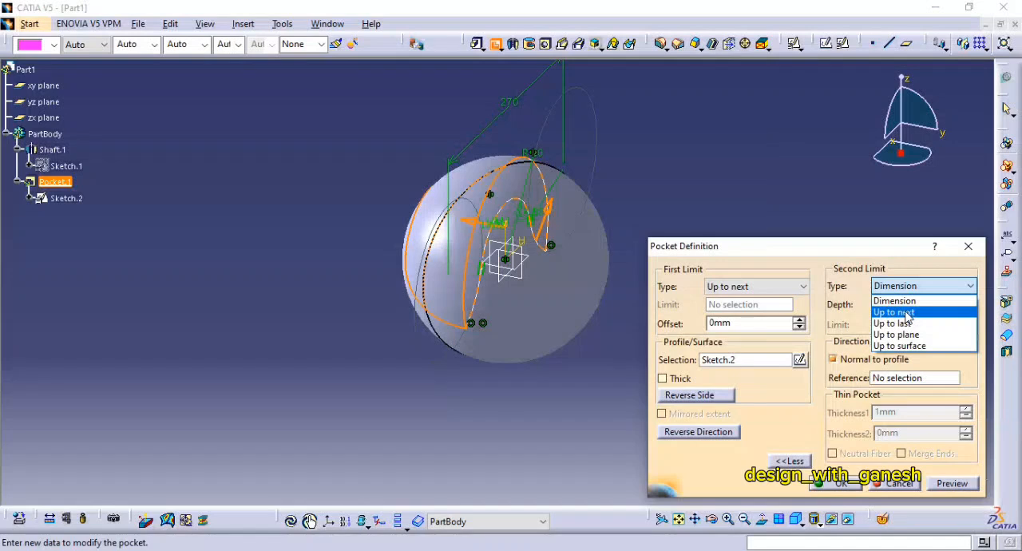
pyautogui.click(907, 312)
pyautogui.click(841, 484)
# Step: Start a positioned sketch on the yz plane
pyautogui.moveTo(734, 217)
pyautogui.mouseDown(button='middle')
pyautogui.moveTo(725, 251)
pyautogui.moveTo(730, 231)
pyautogui.moveTo(736, 259)
pyautogui.mouseUp(button='middle')
pyautogui.click(843, 43)
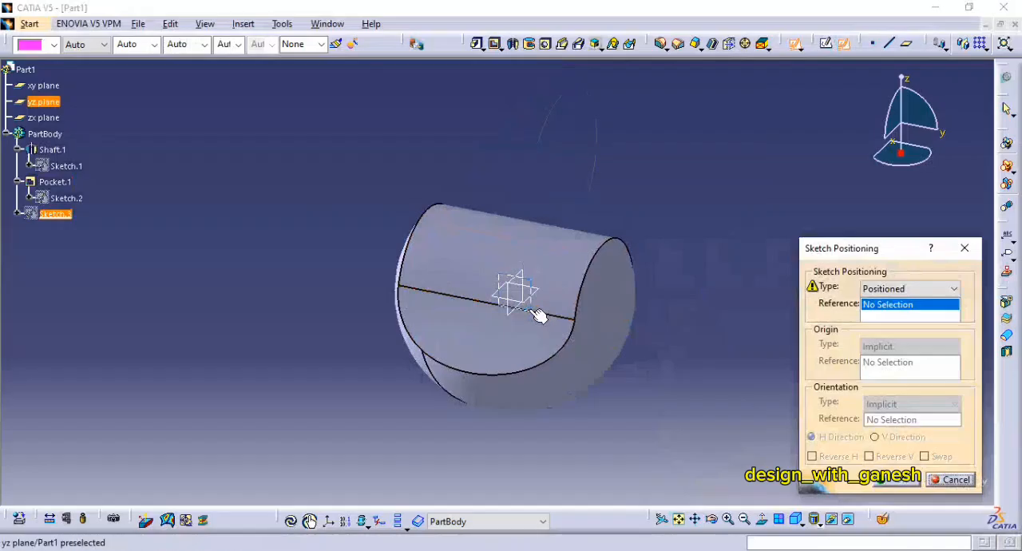
pyautogui.click(540, 312)
pyautogui.click(891, 481)
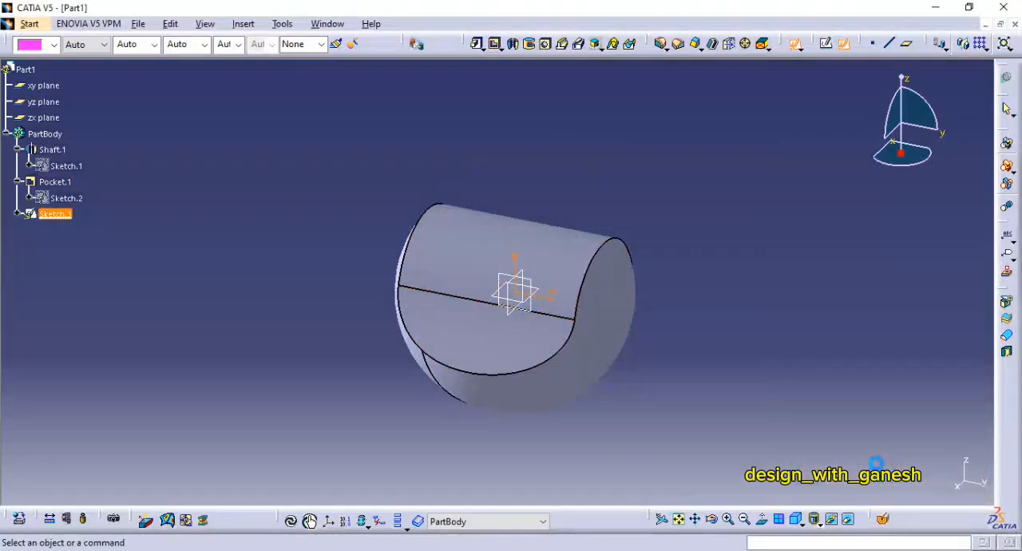
# Step: Check FIG:165 in the PDF drawing and sketch an upward-opening arc about 61 mm in radius centred on the origin in CATIA
pyautogui.hotkey('alt', 'Tab')
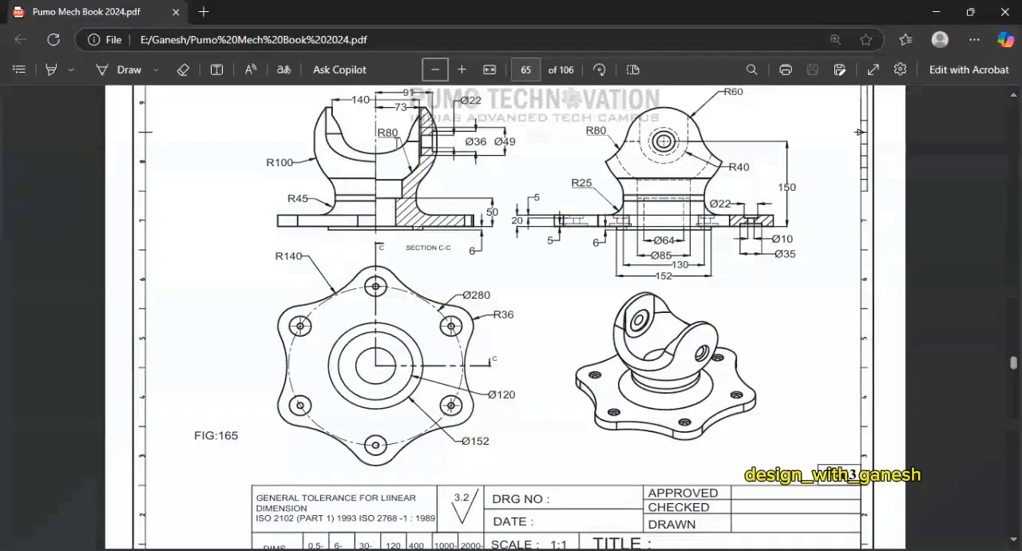
pyautogui.hotkey('alt', 'Tab')
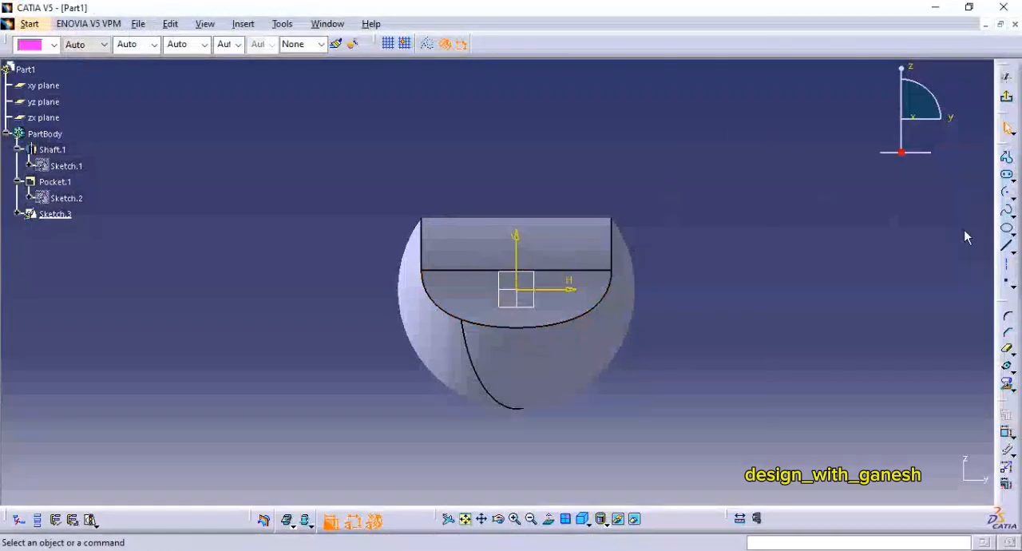
pyautogui.click(1010, 199)
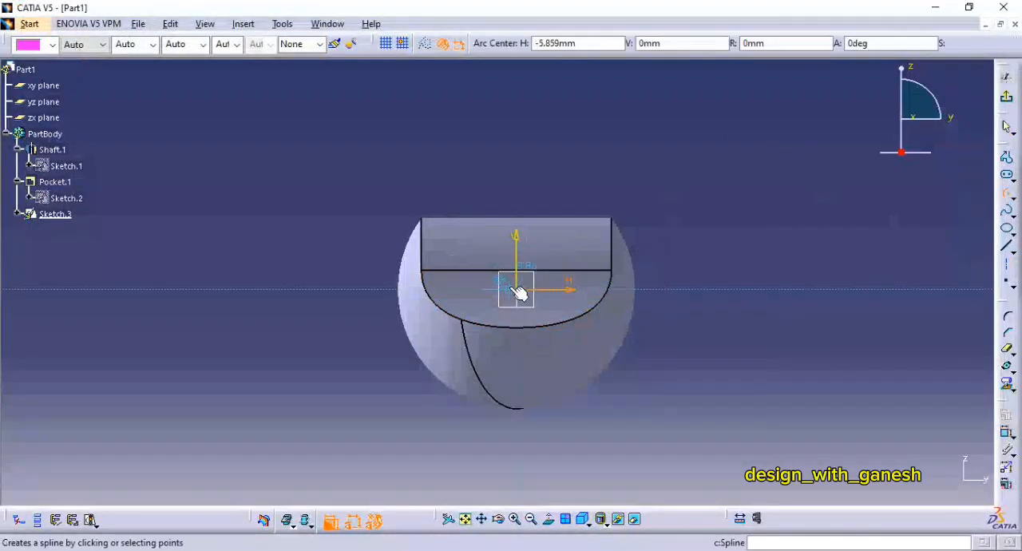
pyautogui.click(517, 290)
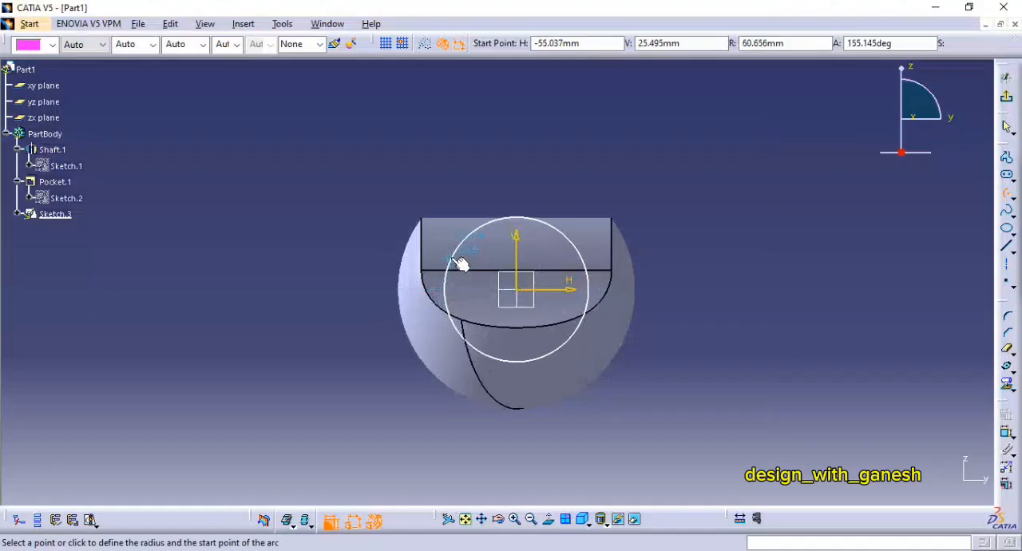
pyautogui.click(452, 261)
pyautogui.click(605, 270)
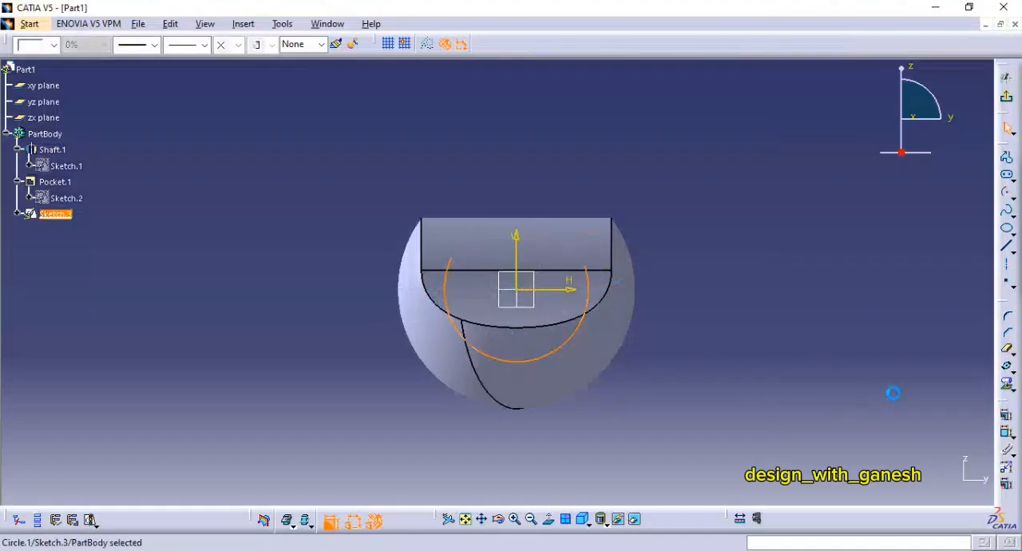
# Step: Dimension the new arc's radius and set it to 80 mm
pyautogui.click(1007, 431)
pyautogui.click(635, 431)
pyautogui.doubleClick(633, 430)
pyautogui.write('80')
pyautogui.press('Return')
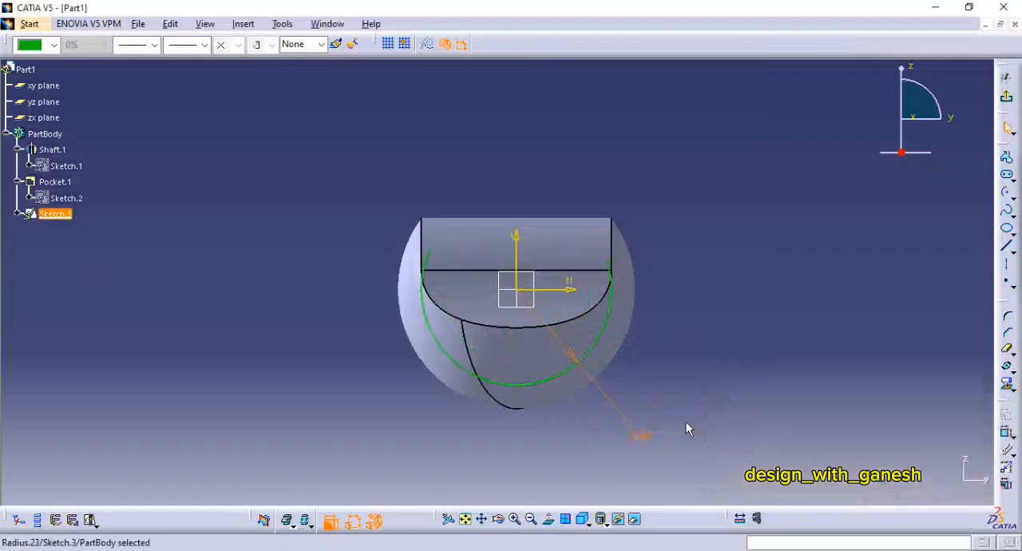
# Step: Draw two vertical lines about 105 mm apart, crossing the arc on either side of the sketch's vertical axis
pyautogui.click(1007, 247)
pyautogui.click(578, 164)
pyautogui.click(578, 471)
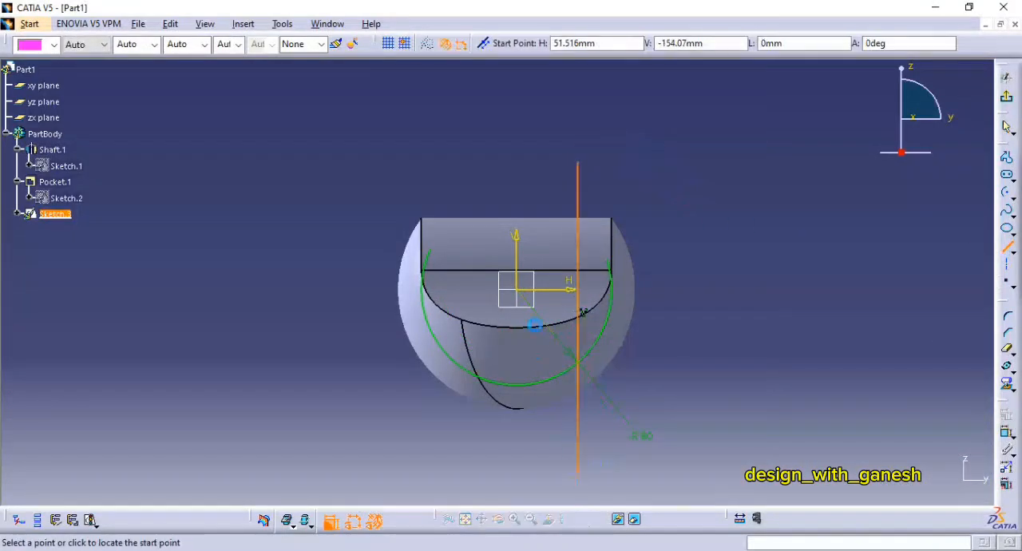
pyautogui.click(453, 172)
pyautogui.click(454, 461)
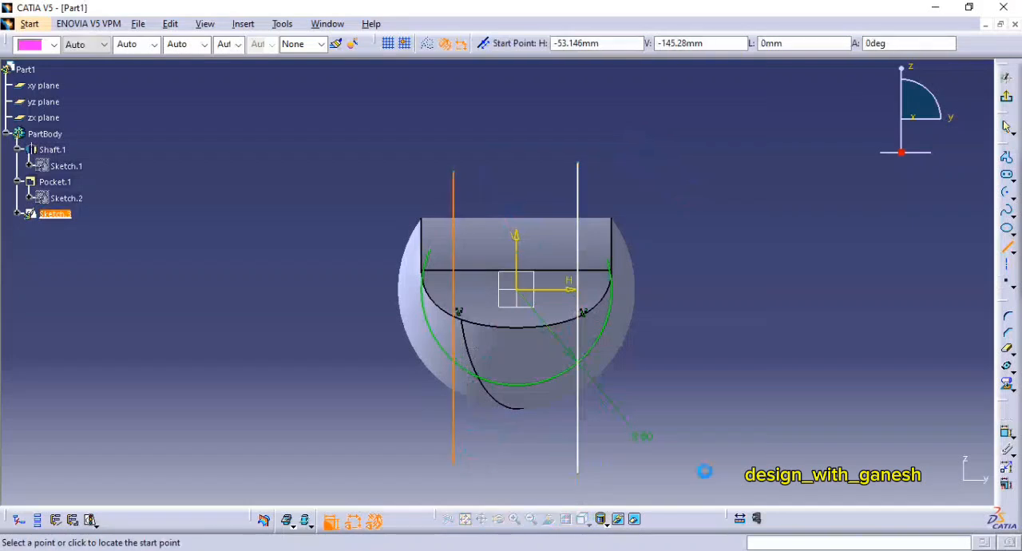
# Step: Make the two vertical lines symmetric about the sketch's vertical axis
pyautogui.click(1007, 435)
pyautogui.click(453, 197)
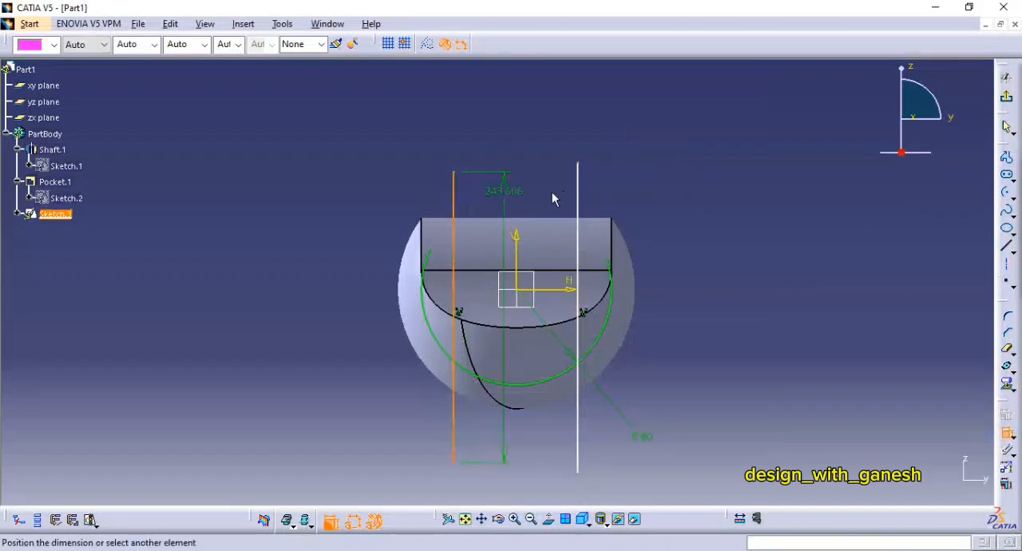
pyautogui.click(583, 192)
pyautogui.rightClick(549, 158)
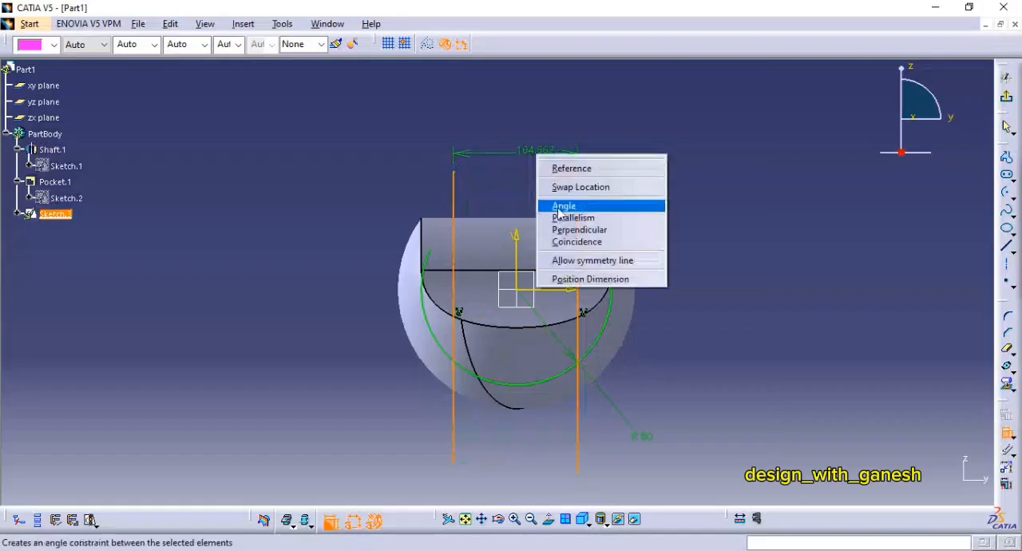
pyautogui.click(602, 265)
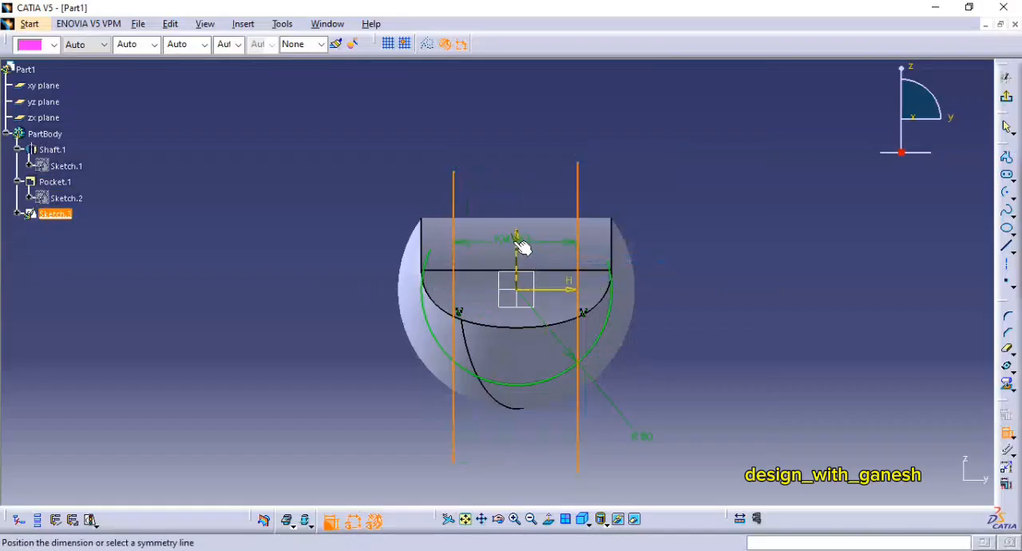
pyautogui.click(517, 239)
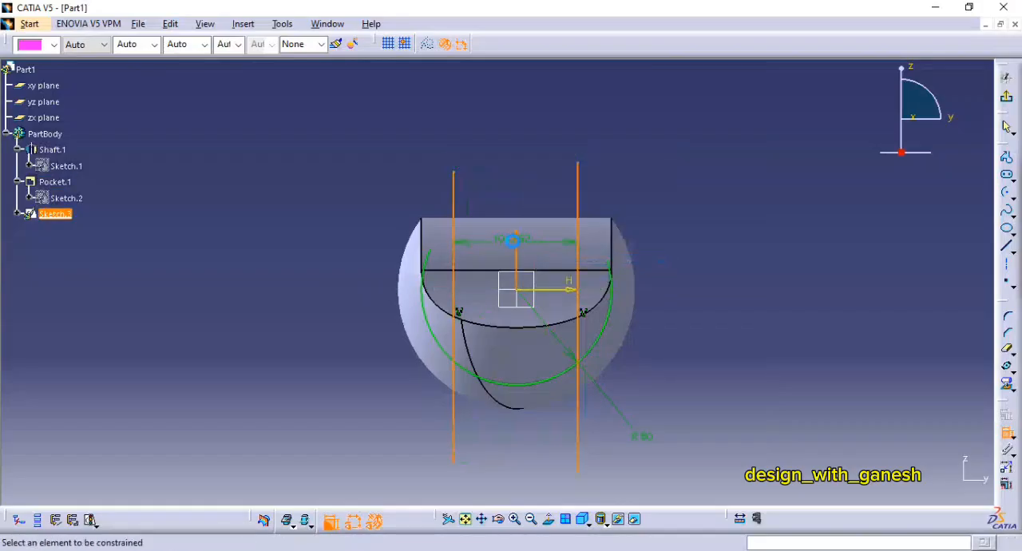
# Step: Dimension the distance between the two vertical lines and set it to 140 mm
pyautogui.click(584, 201)
pyautogui.click(457, 200)
pyautogui.click(503, 146)
pyautogui.doubleClick(503, 144)
pyautogui.write('14')
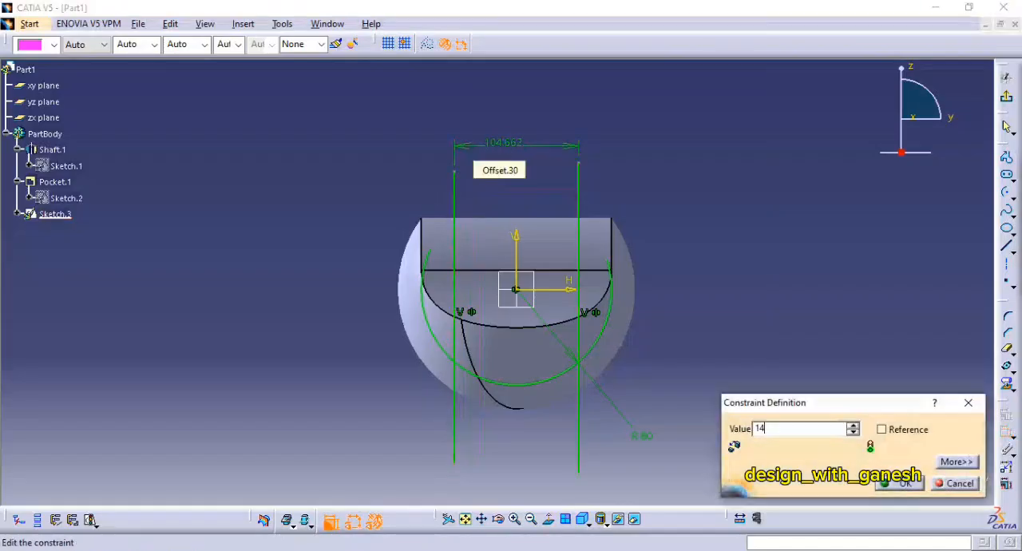
pyautogui.press('Return')
# Step: Draw a horizontal line centred on the origin, extending past the sphere on both sides
pyautogui.moveTo(684, 273); pyautogui.dragTo(685, 226, button='middle')
pyautogui.click(1007, 252)
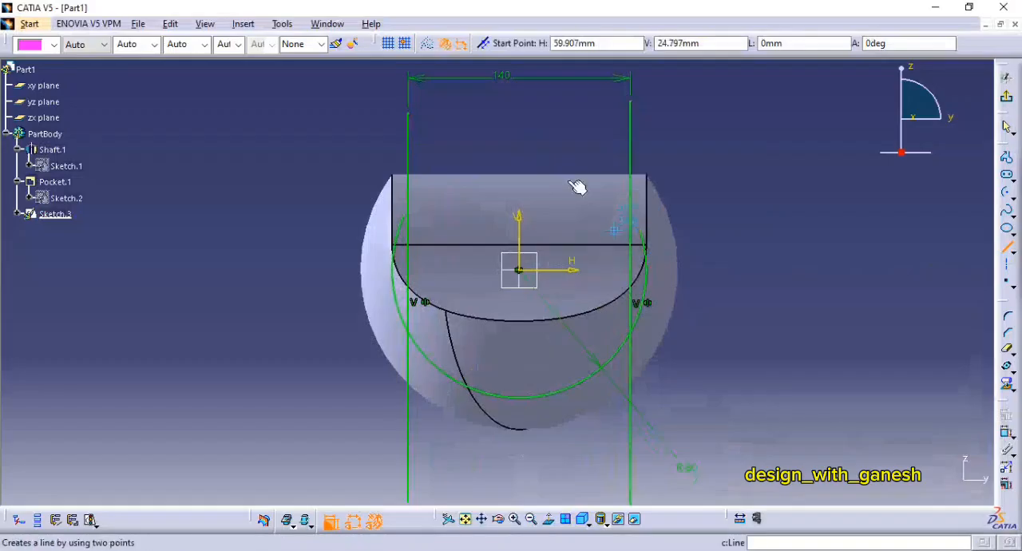
pyautogui.click(519, 269)
pyautogui.click(714, 274)
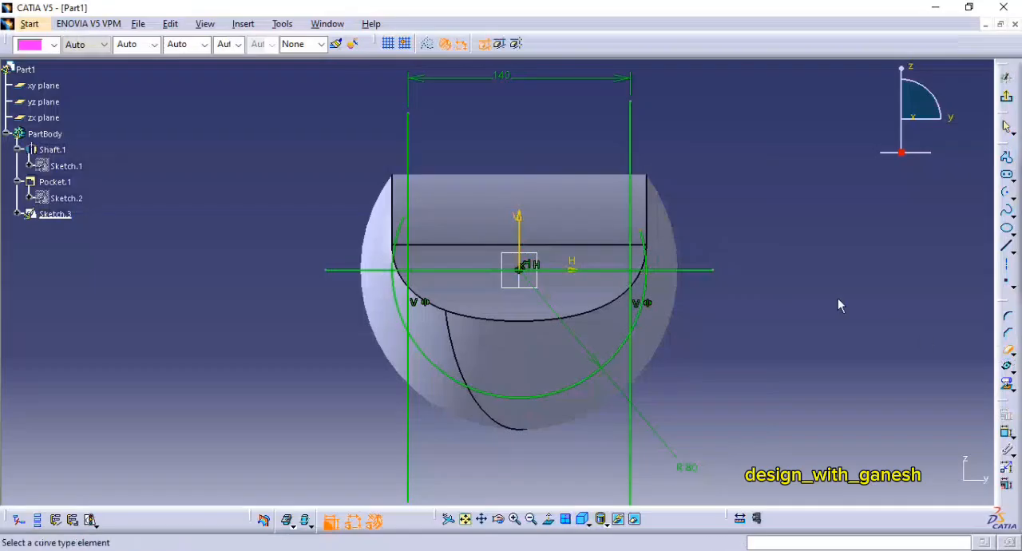
# Step: Trim the excess of the right vertical line, the arc and the horizontal line on the profile's right side
pyautogui.click(632, 192)
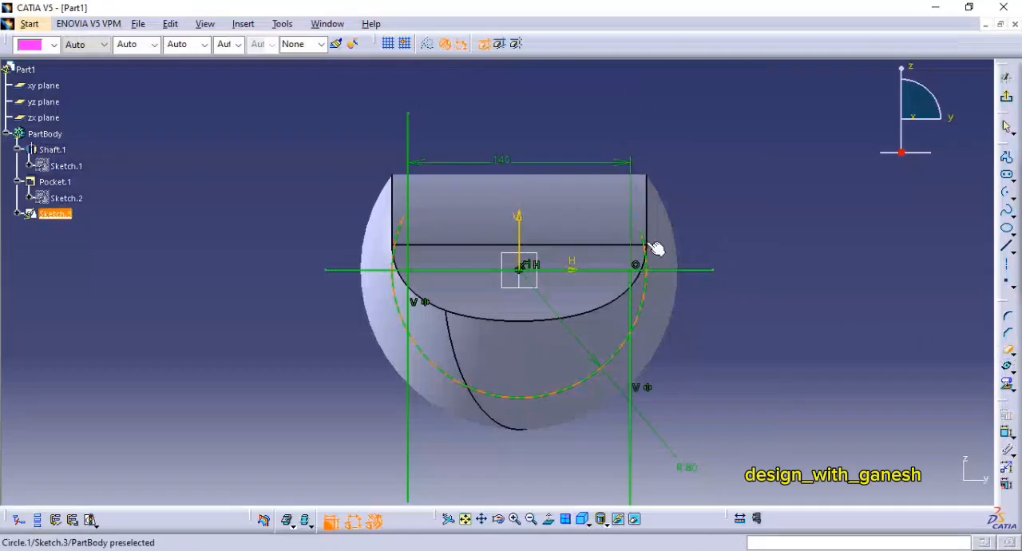
pyautogui.click(655, 269)
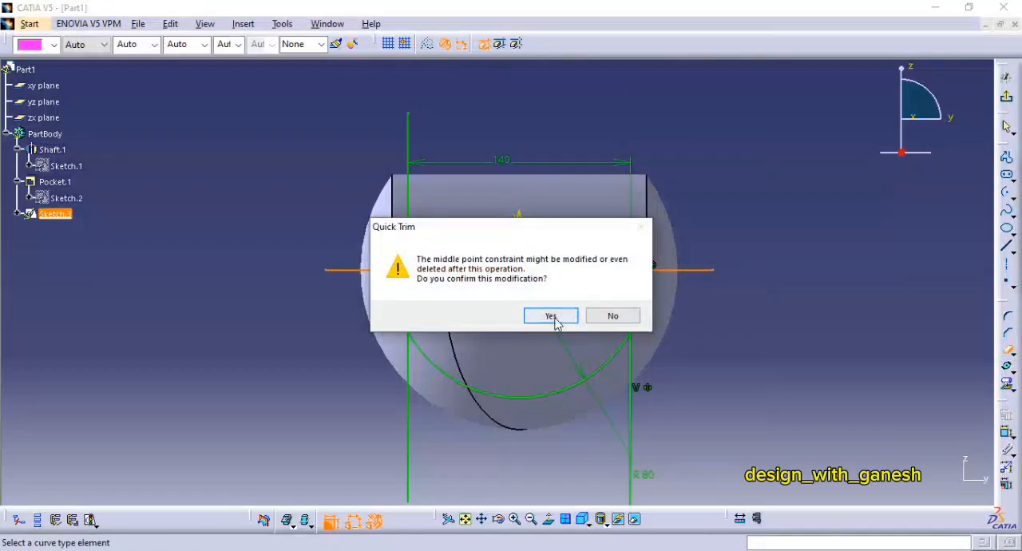
pyautogui.click(552, 317)
pyautogui.click(648, 289)
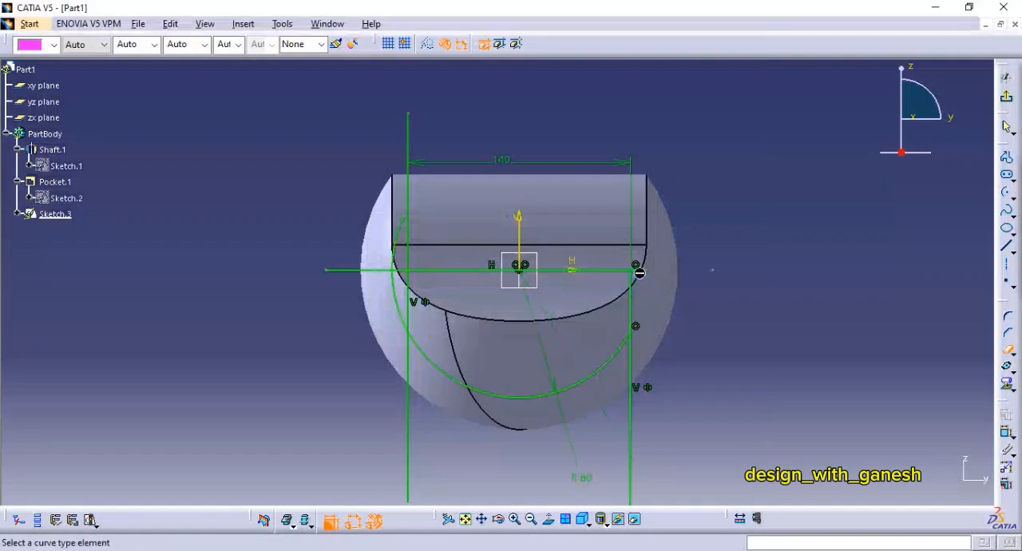
pyautogui.click(636, 382)
# Step: Trim the excess of the left vertical line, the arc and the horizontal line to close the profile on its left side
pyautogui.click(407, 433)
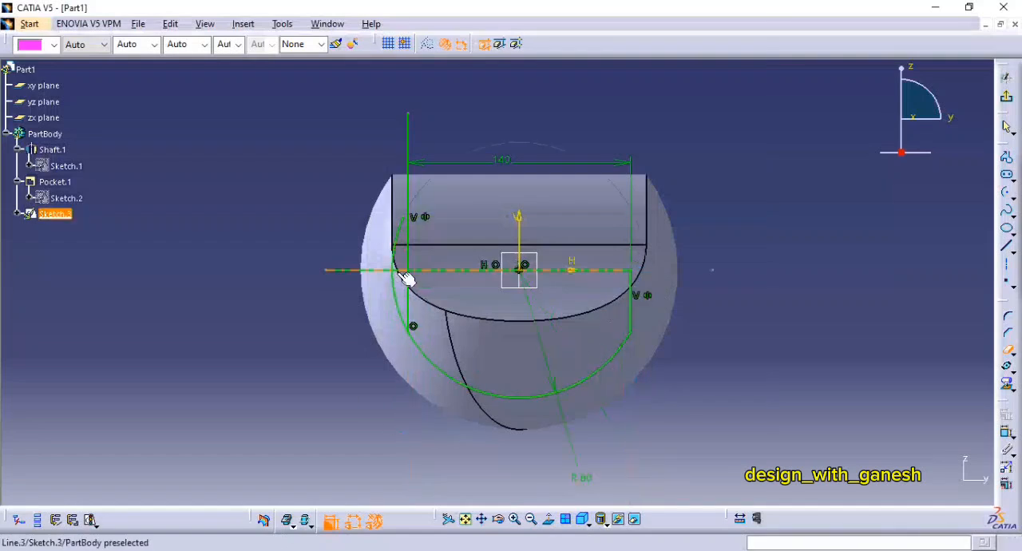
pyautogui.click(407, 241)
pyautogui.click(405, 248)
pyautogui.click(388, 292)
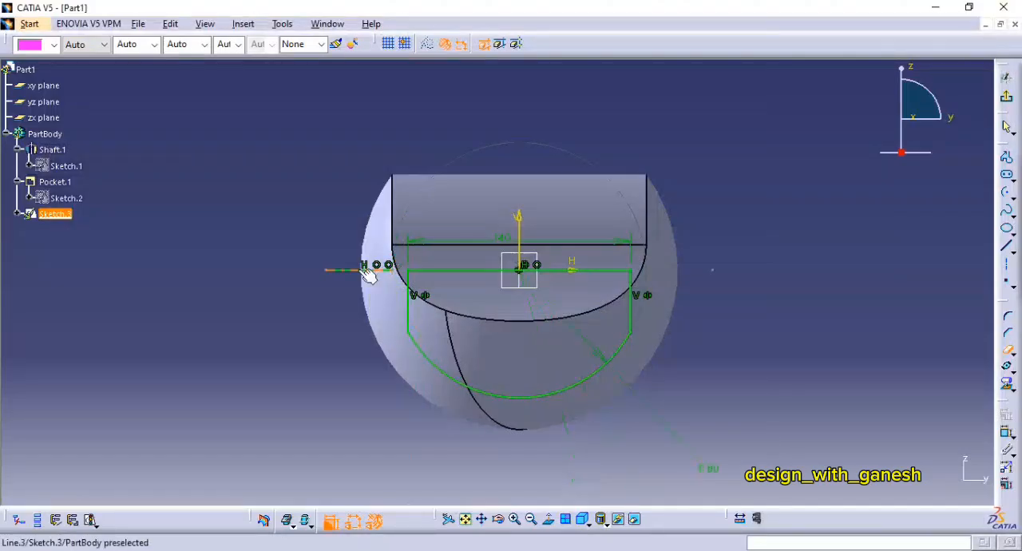
pyautogui.click(369, 271)
pyautogui.keyDown('ctrl'); pyautogui.moveTo(726, 233); pyautogui.dragTo(742, 261, button='middle'); pyautogui.keyUp('ctrl')
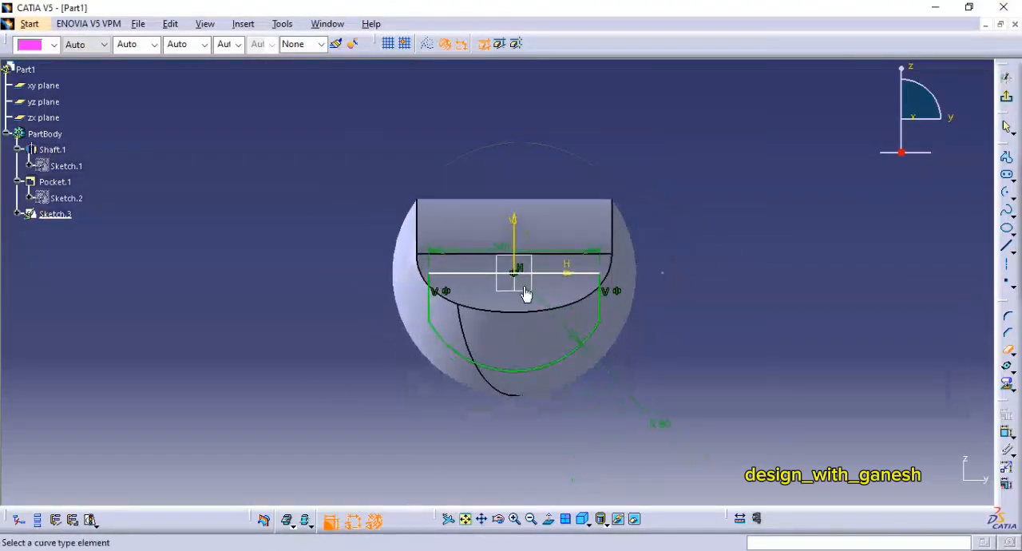
pyautogui.press('Escape')
# Step: Constrain the profile's upper horizontal line to be coincident with the sketch's horizontal axis
pyautogui.moveTo(552, 273); pyautogui.dragTo(551, 241)
pyautogui.click(703, 257)
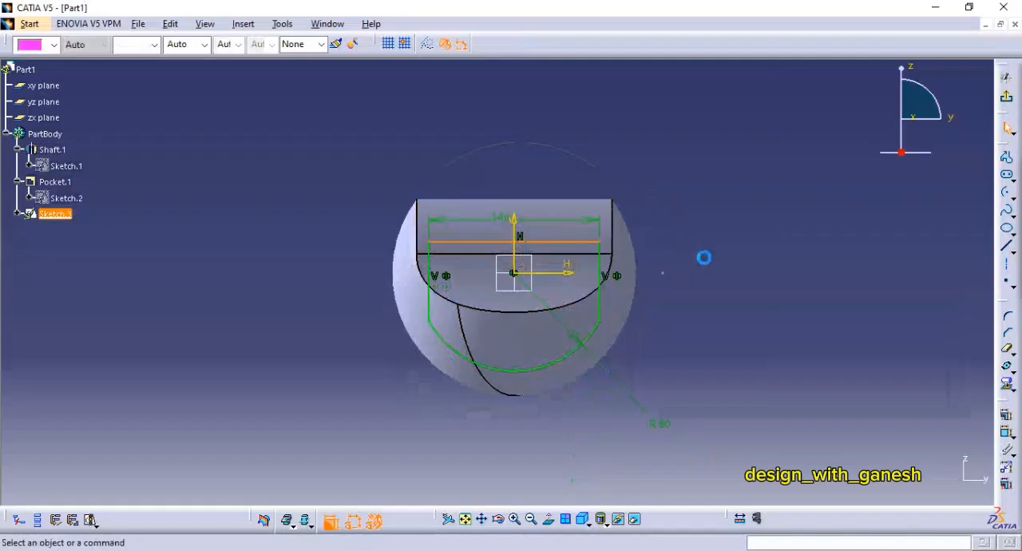
pyautogui.click(1007, 431)
pyautogui.click(575, 279)
pyautogui.press('Escape')
pyautogui.click(575, 277)
pyautogui.keyDown('ctrl'); pyautogui.click(588, 242); pyautogui.keyUp('ctrl')
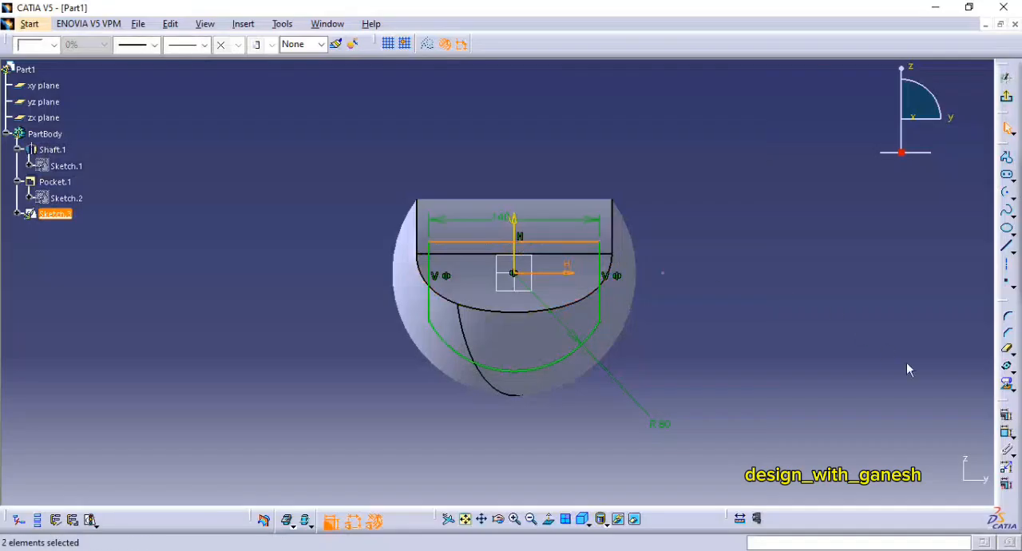
pyautogui.click(1007, 418)
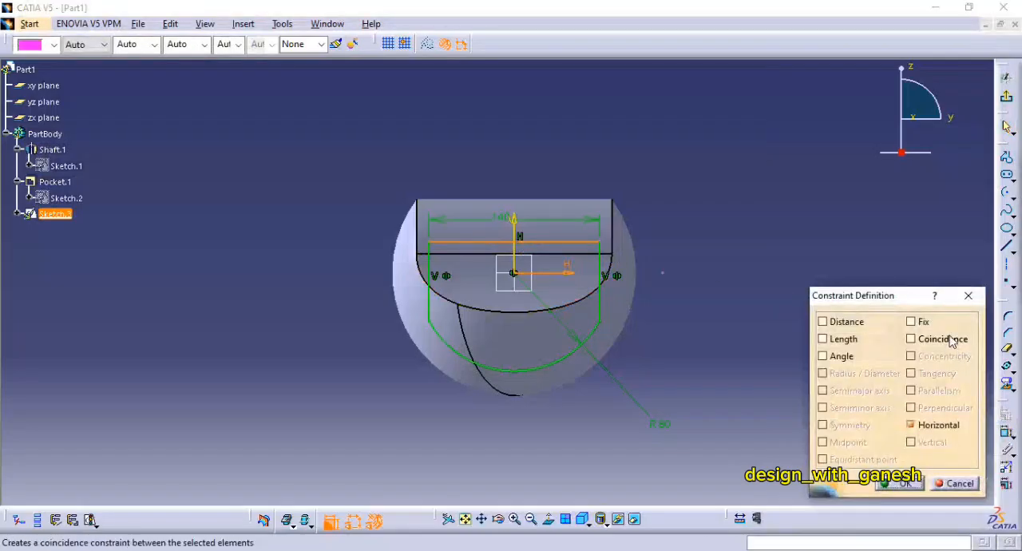
pyautogui.click(912, 339)
pyautogui.click(900, 483)
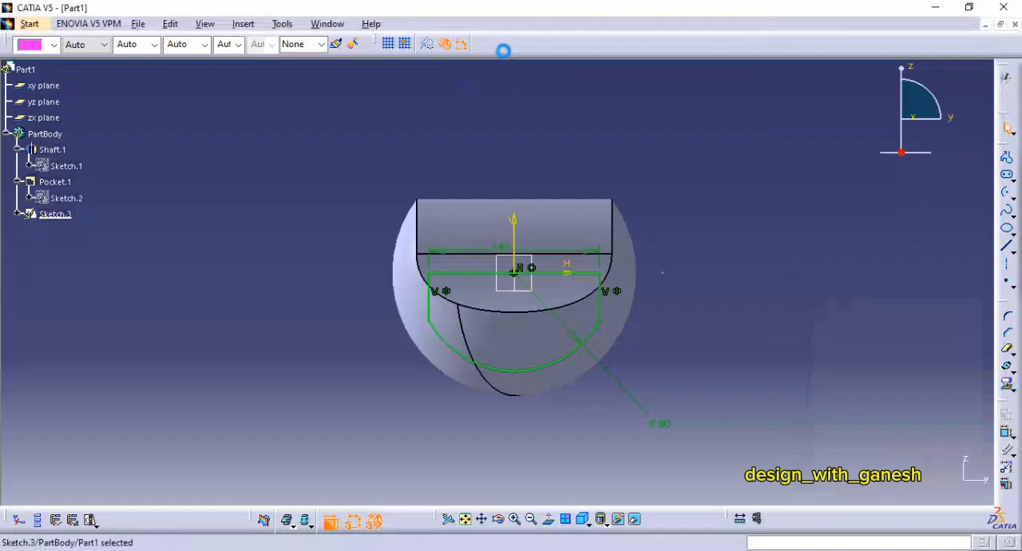
# Step: Cut a 360-degree groove from the closed profile, revolved about its straight upper edge
pyautogui.click(529, 44)
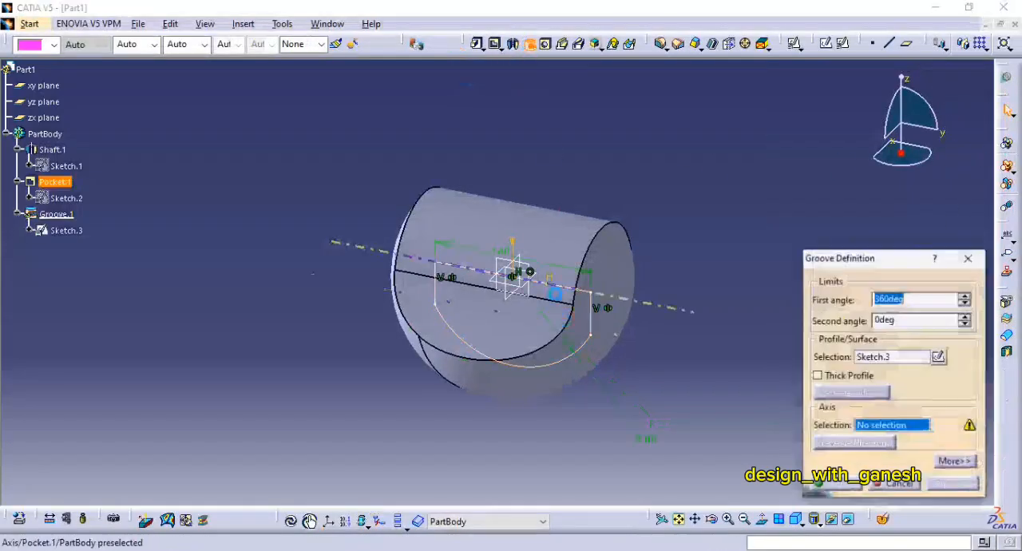
pyautogui.click(570, 292)
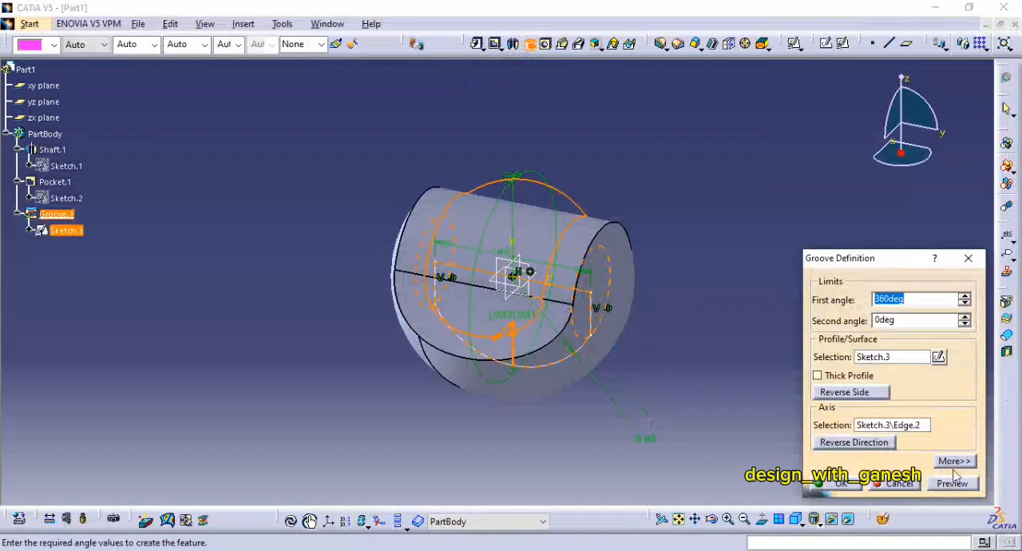
pyautogui.click(840, 484)
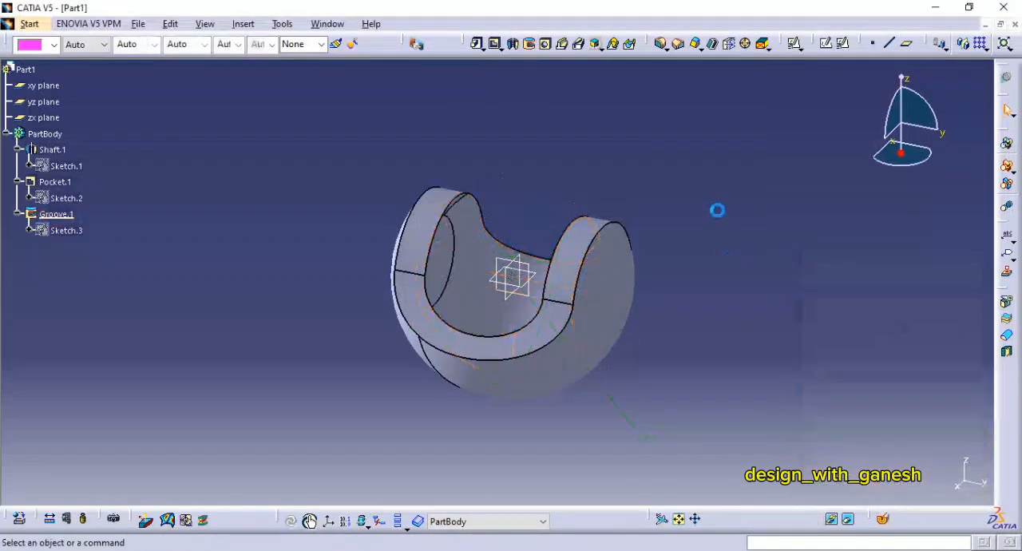
# Step: Create a positioned sketch on the zx plane and draw a vertical elongated hole from the origin to a point above the fork
pyautogui.click(842, 44)
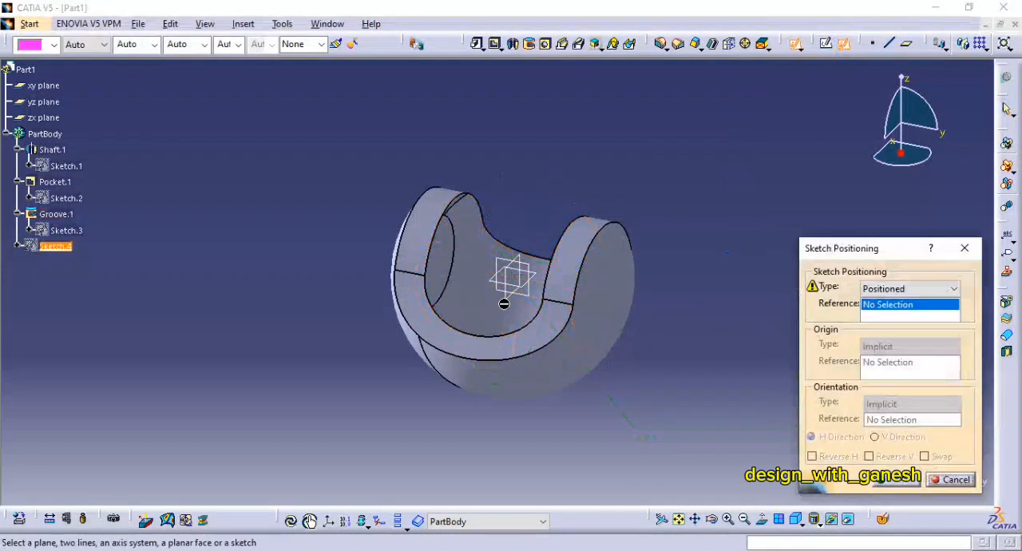
pyautogui.click(898, 483)
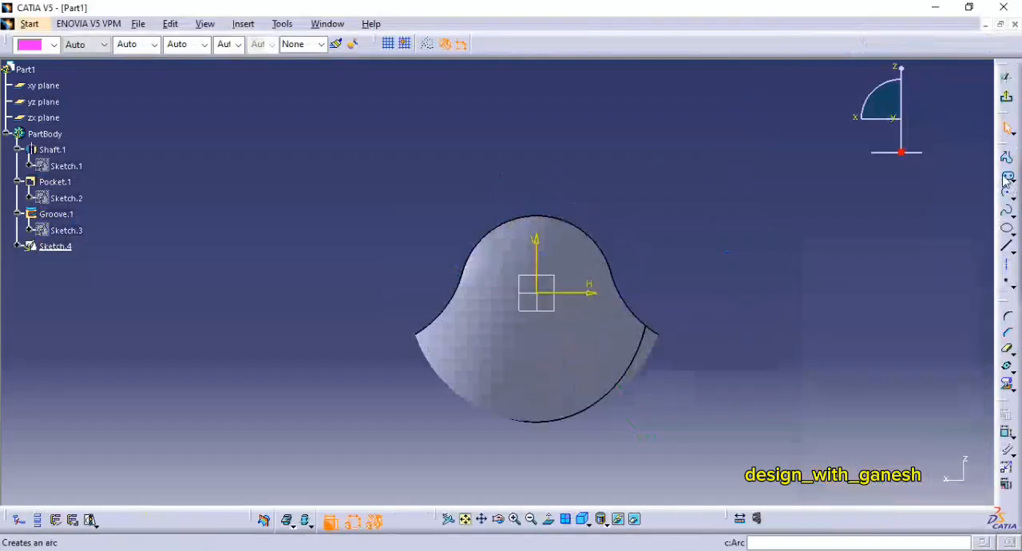
pyautogui.click(1007, 178)
pyautogui.click(537, 293)
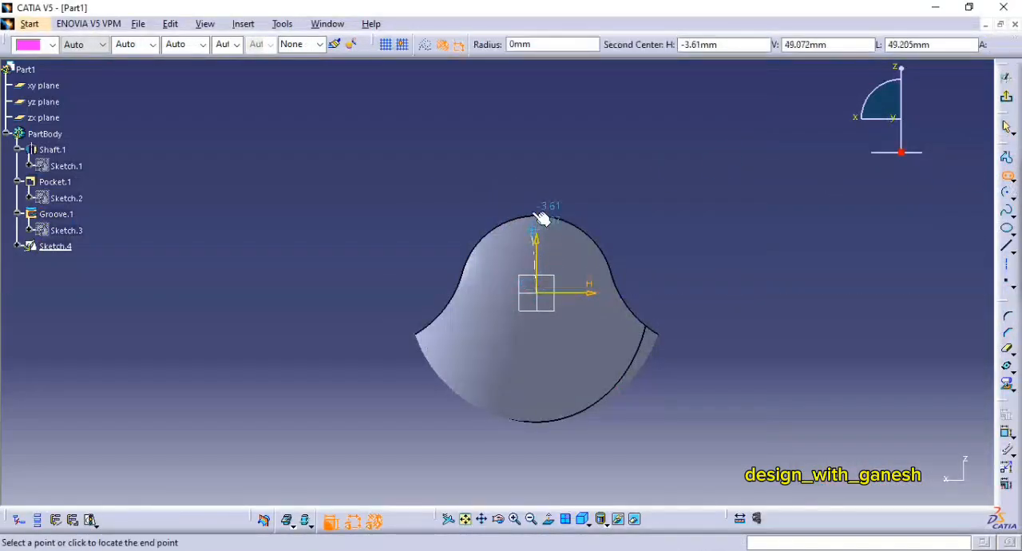
pyautogui.click(536, 141)
pyautogui.click(612, 155)
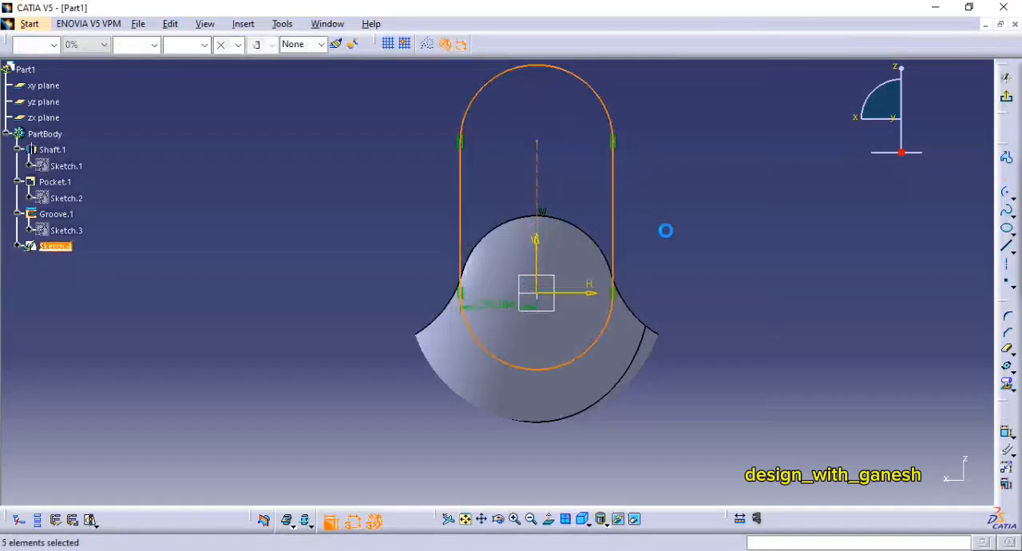
# Step: Set the elongated hole's radius to 40 mm and exit the sketch
pyautogui.doubleClick(489, 308)
pyautogui.write('40')
pyautogui.press('Return')
pyautogui.click(1007, 97)
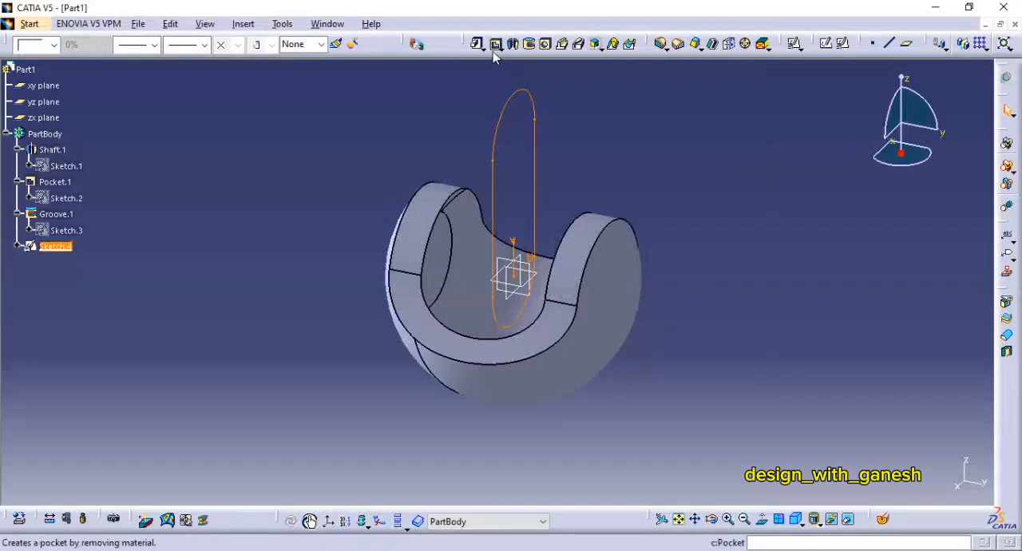
# Step: Cut a pocket from the elongated hole sketch with a dimension depth of 70 mm and mirrored extent
pyautogui.click(495, 46)
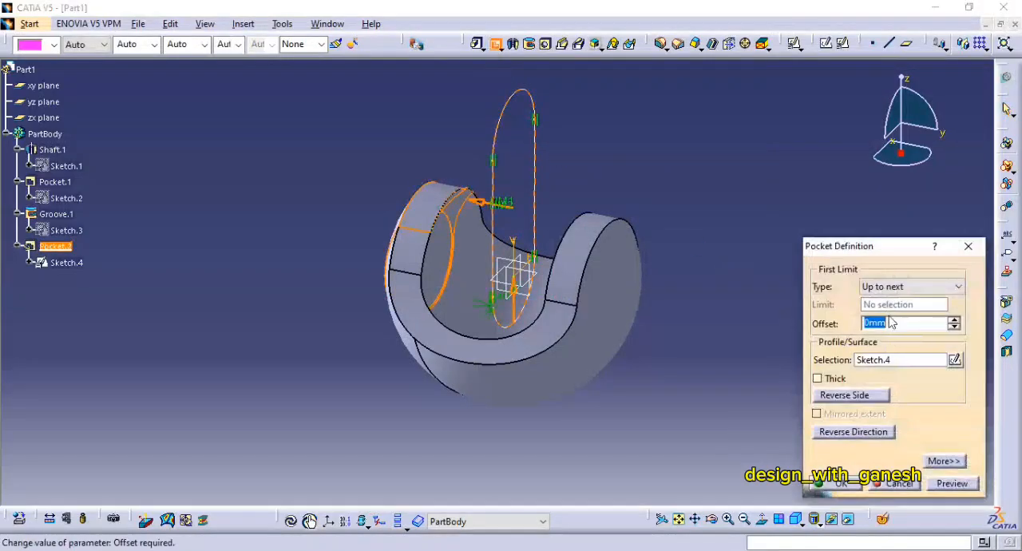
pyautogui.click(894, 290)
pyautogui.click(894, 299)
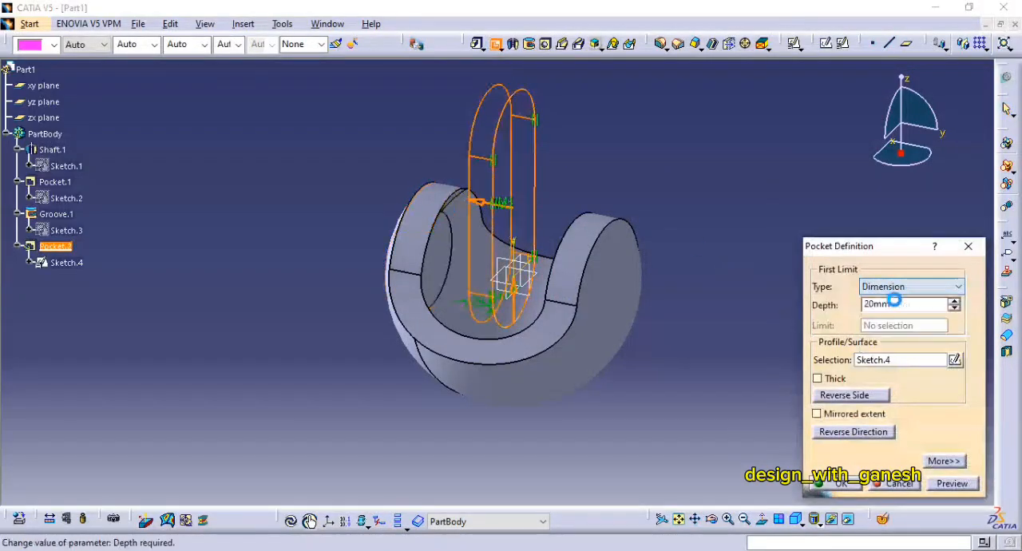
pyautogui.doubleClick(895, 307)
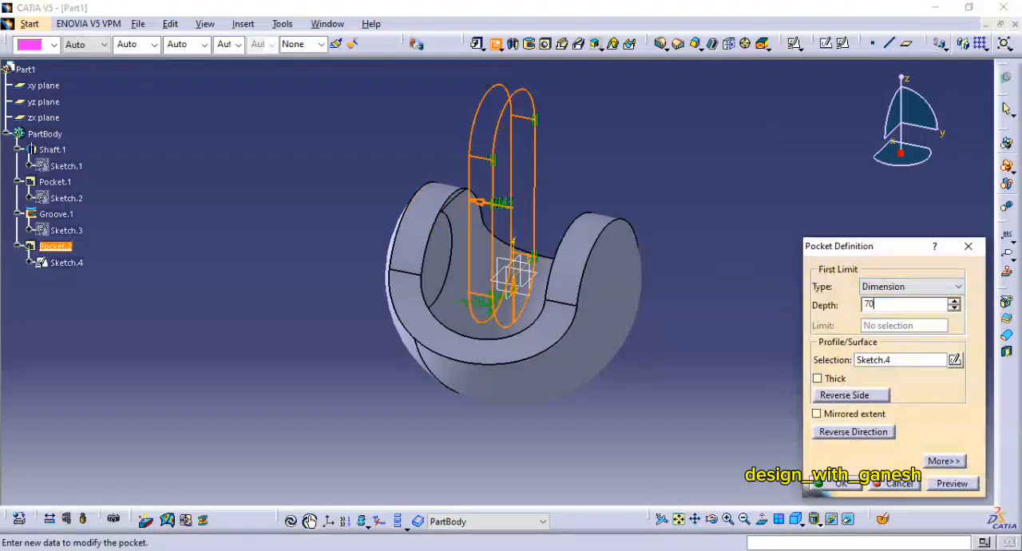
pyautogui.click(828, 416)
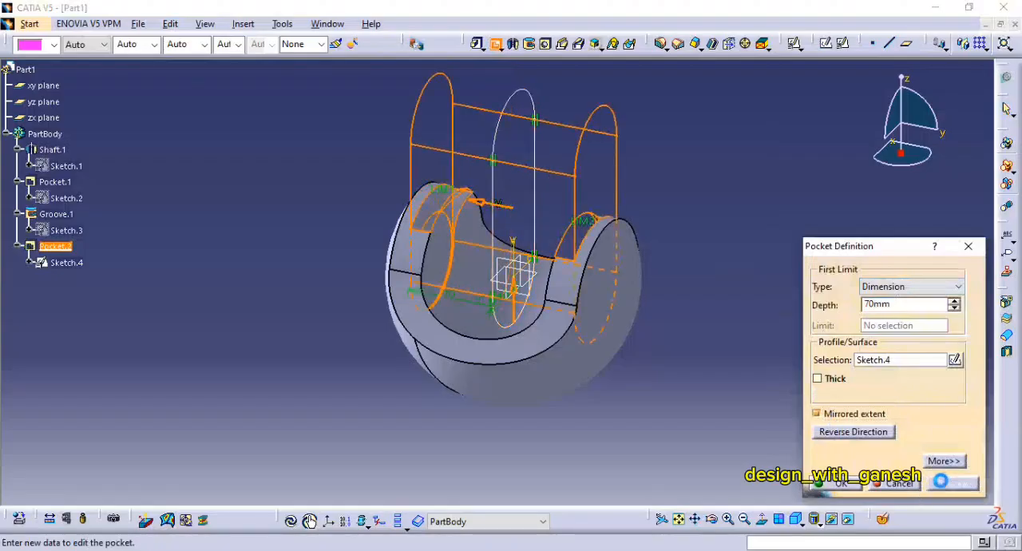
pyautogui.click(834, 484)
pyautogui.moveTo(707, 288); pyautogui.dragTo(663, 313, button='middle')
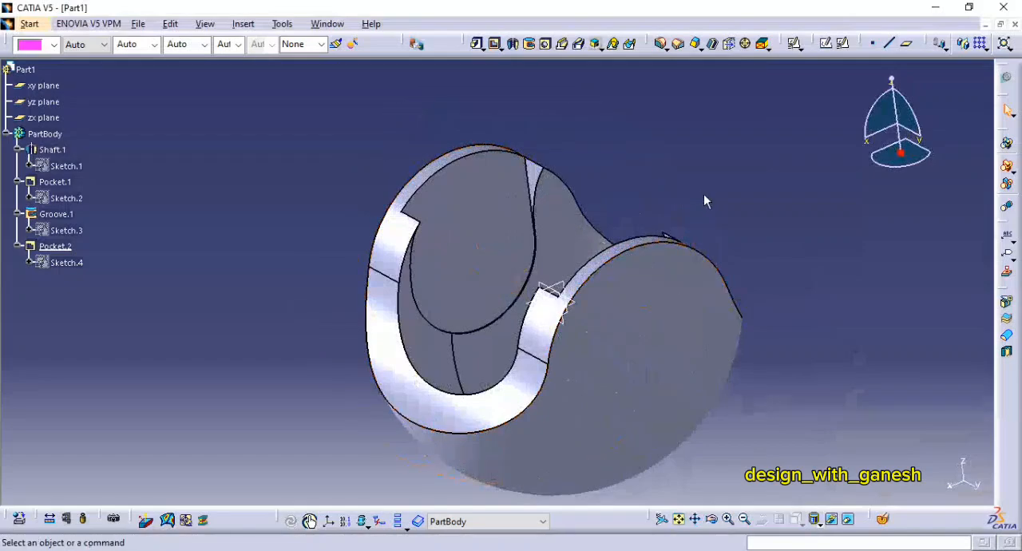
# Step: Check the fork in the PDF drawing, return to CATIA and define a groove from the pocket's triangular side face about the Z axis
pyautogui.hotkey('alt', 'Tab')
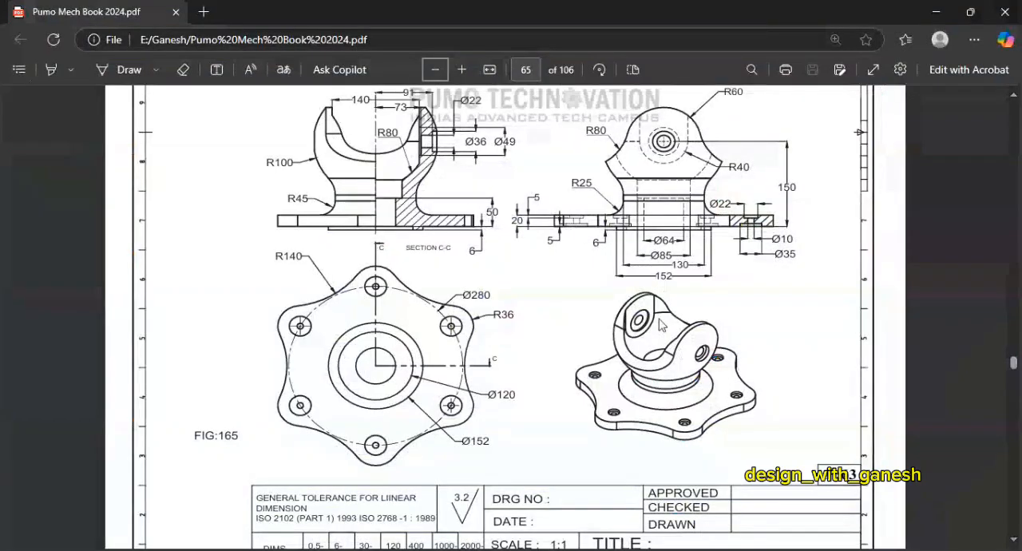
pyautogui.hotkey('alt', 'Tab')
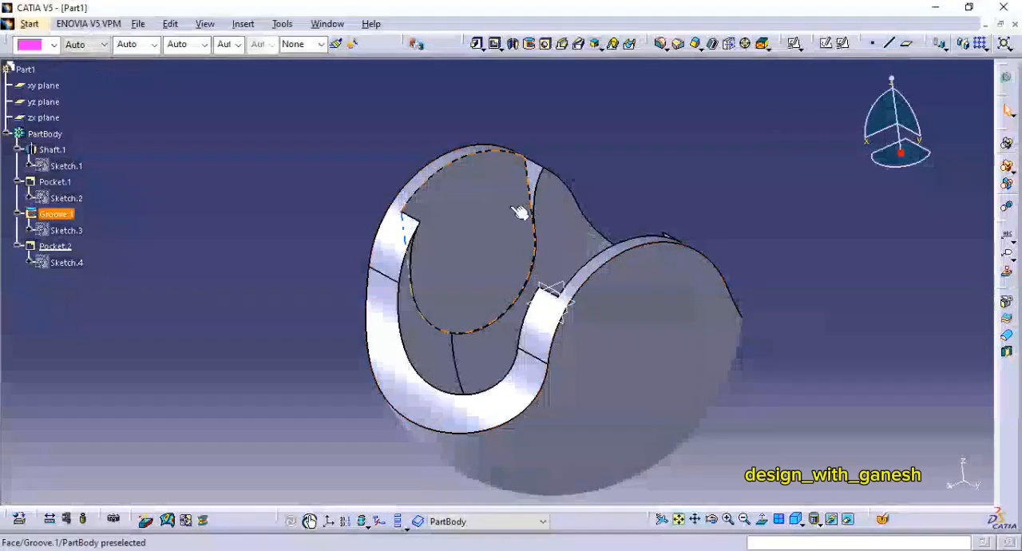
pyautogui.moveTo(561, 269); pyautogui.dragTo(573, 387, button='middle')
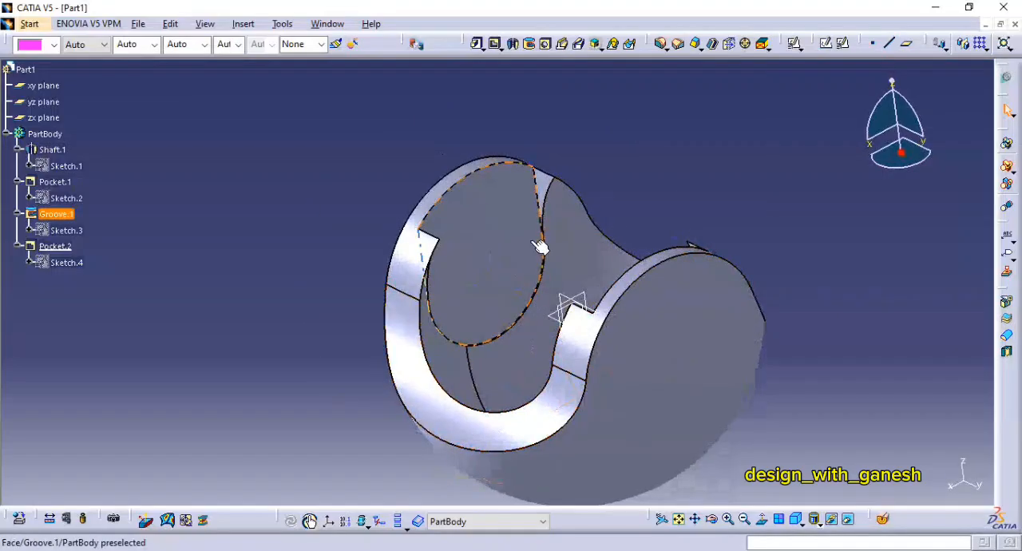
pyautogui.moveTo(632, 270); pyautogui.dragTo(631, 224, button='middle')
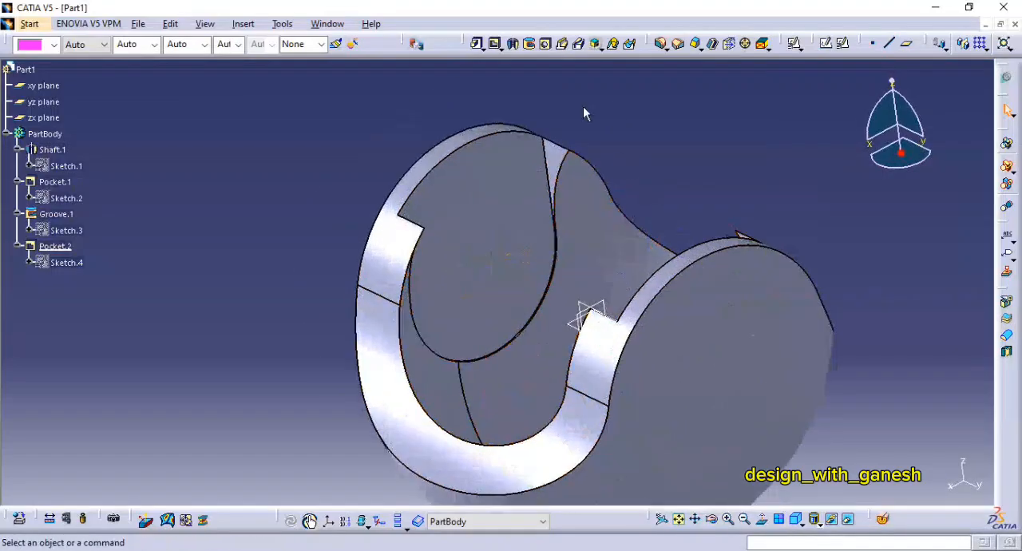
pyautogui.click(530, 44)
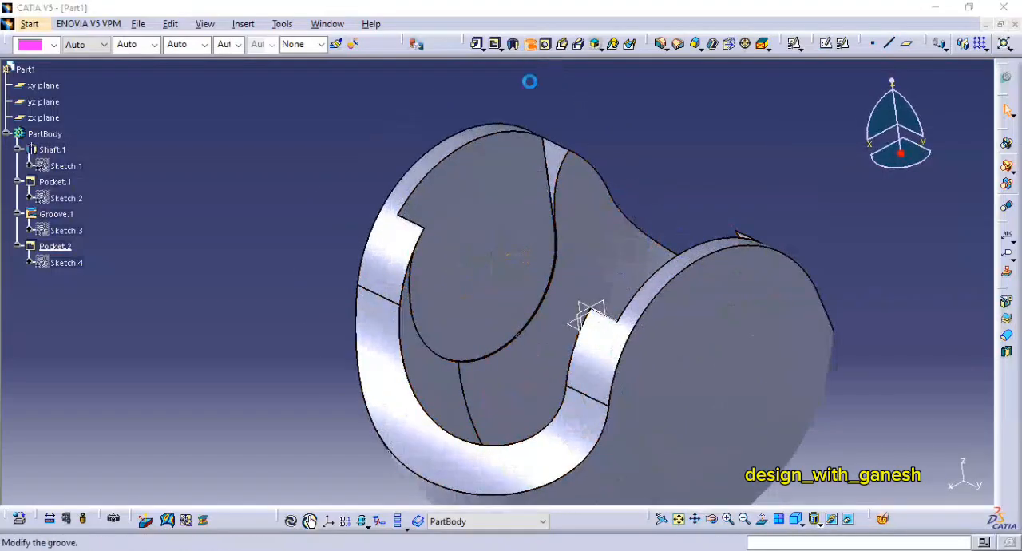
pyautogui.click(552, 160)
pyautogui.rightClick(908, 427)
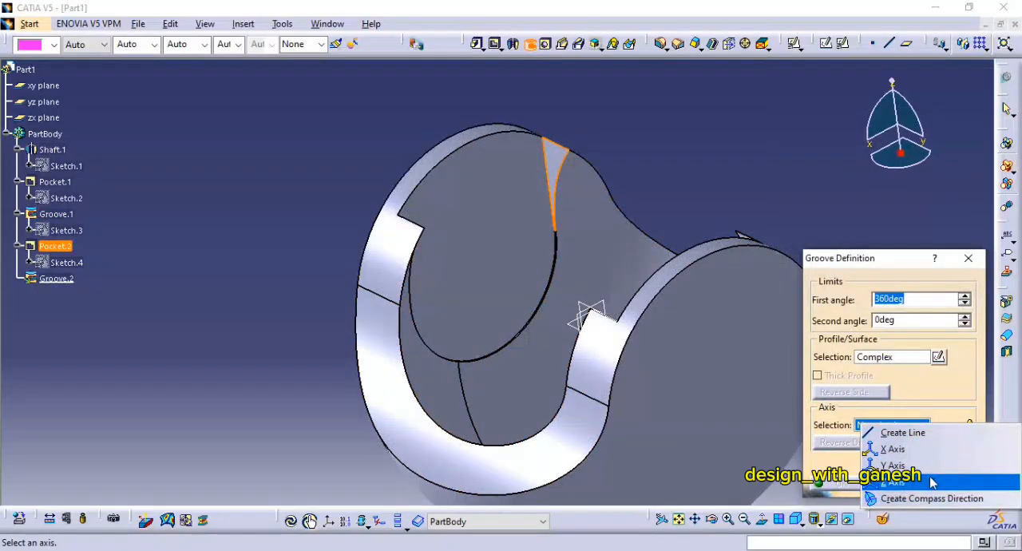
pyautogui.click(931, 407)
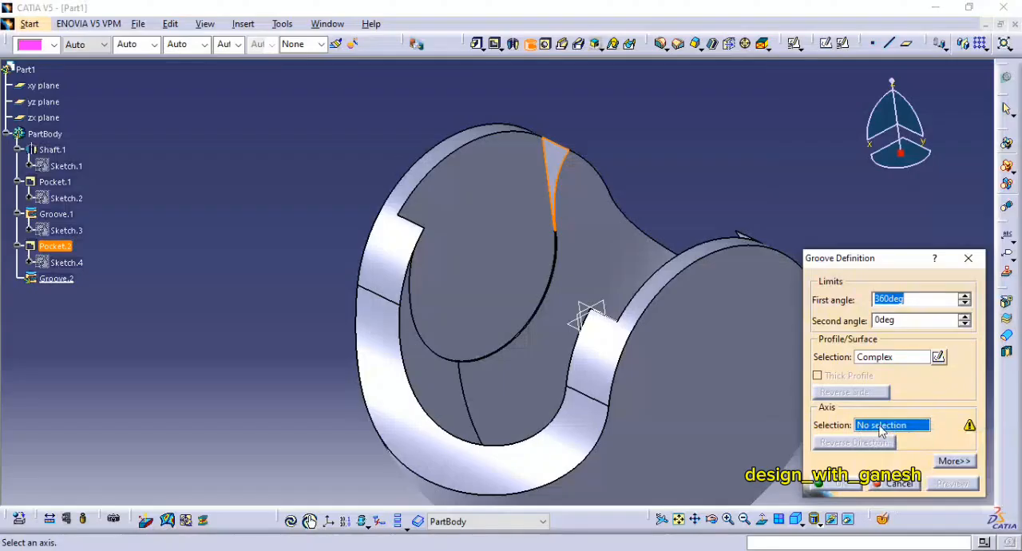
pyautogui.rightClick(881, 429)
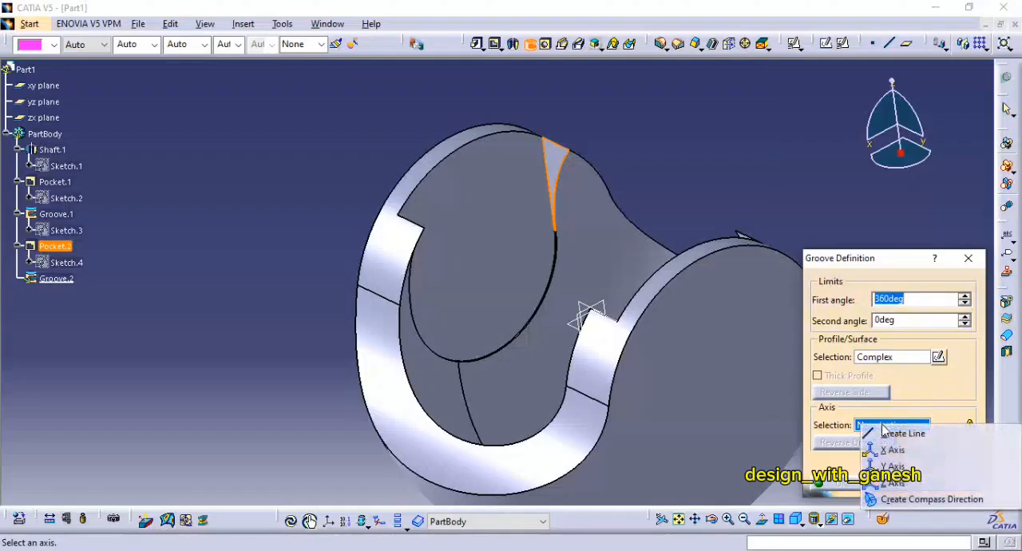
pyautogui.click(914, 484)
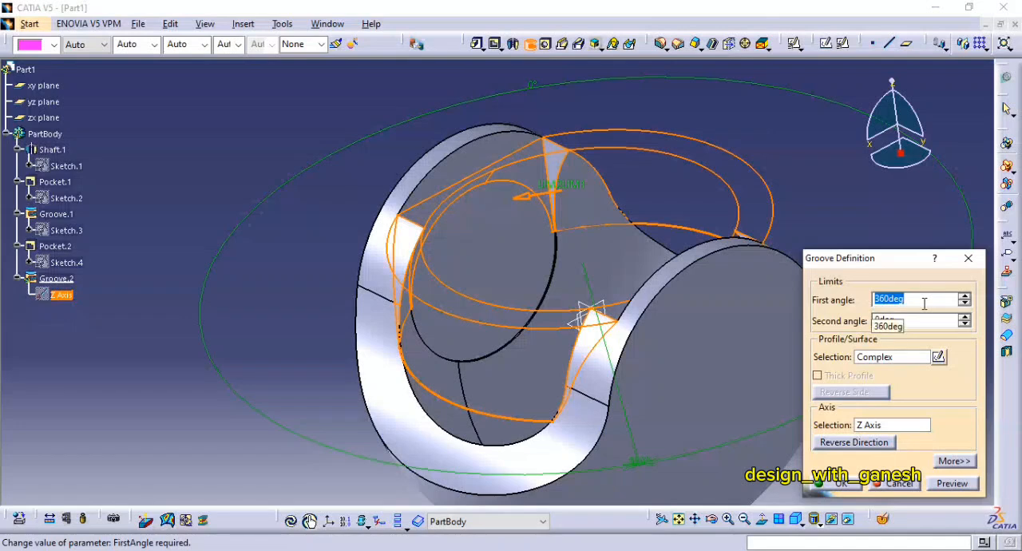
# Step: Set the groove's first angle to 20 degrees, preview it and reverse its direction
pyautogui.write('20')
pyautogui.click(952, 484)
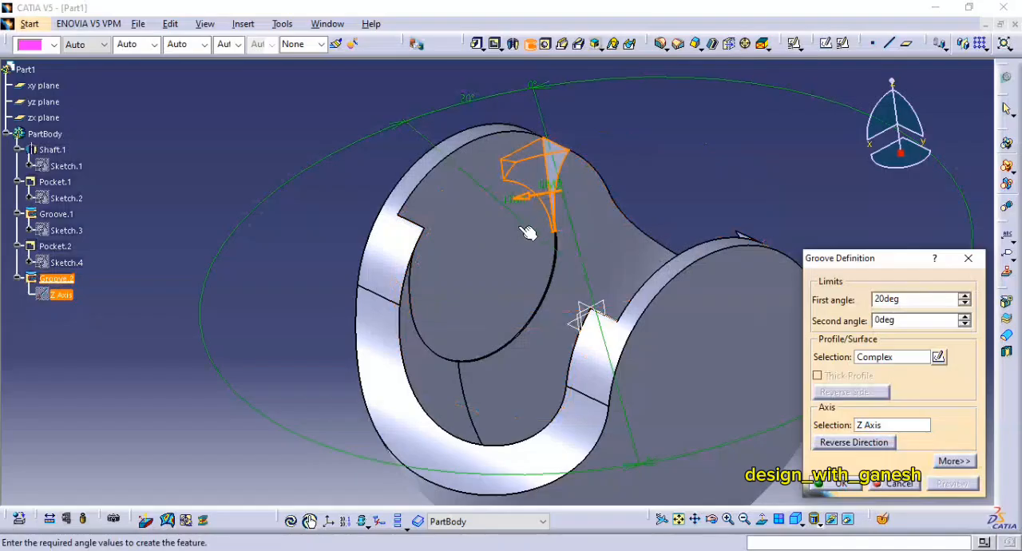
pyautogui.click(851, 444)
# Step: Set the groove's first angle to 25 degrees, preview it and confirm the groove
pyautogui.moveTo(589, 311); pyautogui.dragTo(563, 317, button='middle')
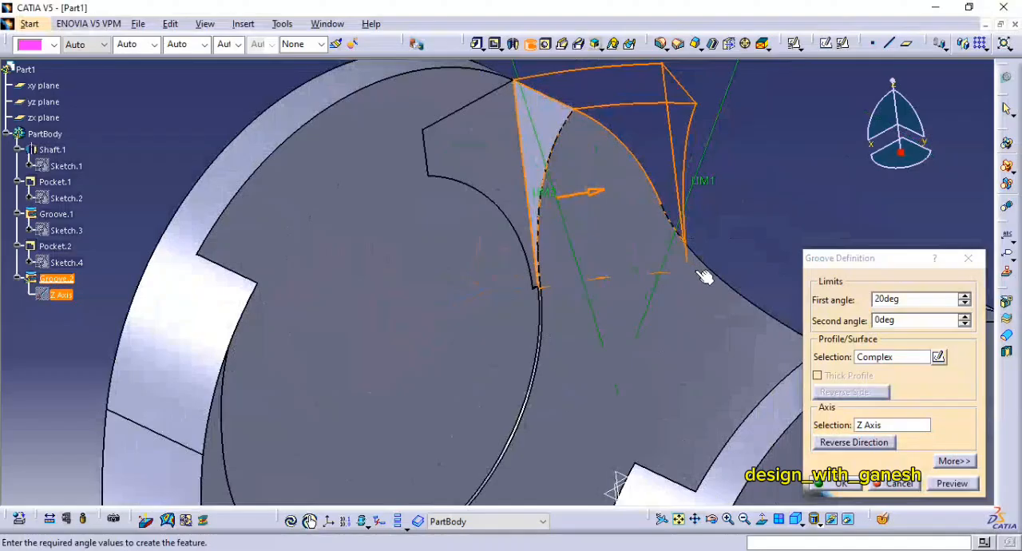
pyautogui.doubleClick(890, 299)
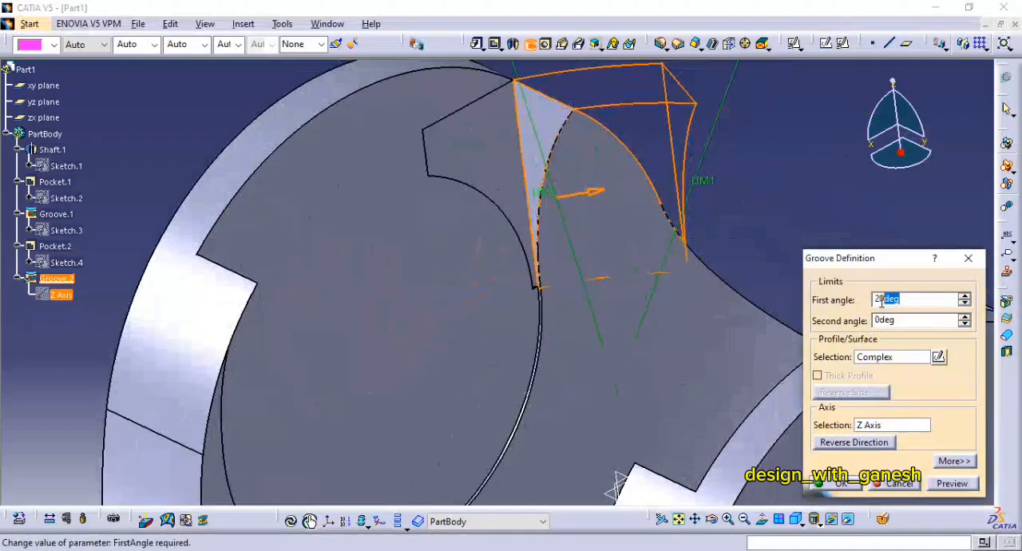
pyautogui.click(952, 483)
pyautogui.moveTo(774, 281); pyautogui.dragTo(733, 240, button='middle')
pyautogui.click(840, 483)
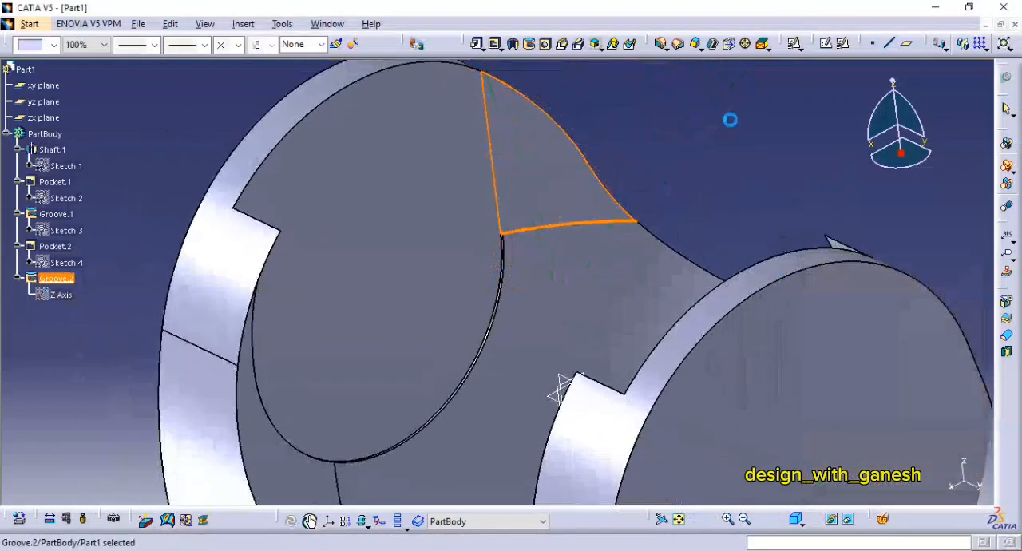
# Step: Cut a groove from a second triangular side face of the pocket, revolved about the Z axis
pyautogui.moveTo(729, 119); pyautogui.dragTo(557, 304, button='middle')
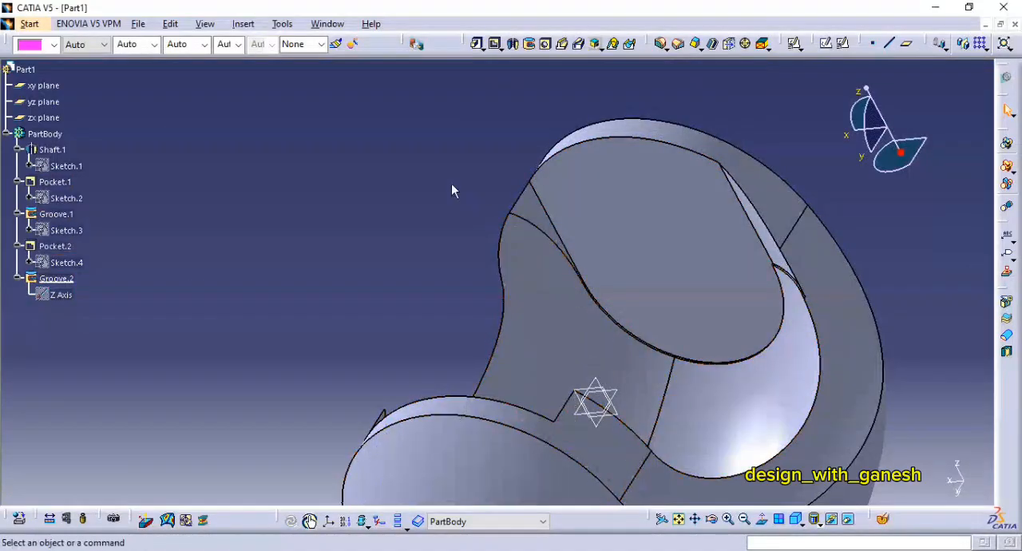
pyautogui.click(528, 49)
pyautogui.click(533, 212)
pyautogui.rightClick(889, 426)
pyautogui.click(915, 481)
pyautogui.click(826, 488)
# Step: Cut a groove from the third triangular side face about the Z axis, with its direction reversed
pyautogui.moveTo(506, 296); pyautogui.dragTo(467, 272, button='middle')
pyautogui.click(529, 45)
pyautogui.click(417, 209)
pyautogui.rightClick(902, 429)
pyautogui.click(929, 484)
pyautogui.moveTo(559, 283); pyautogui.dragTo(667, 347, button='middle')
pyautogui.click(855, 443)
pyautogui.click(834, 484)
# Step: Cut a groove from the last remaining triangular side face of the fork about the Z axis
pyautogui.moveTo(703, 284); pyautogui.dragTo(543, 264, button='middle')
pyautogui.click(528, 43)
pyautogui.click(403, 231)
pyautogui.rightClick(896, 427)
pyautogui.click(894, 447)
pyautogui.click(835, 481)
# Step: Start a positioned sketch on the zx plane and draw a small circle centred on the origin
pyautogui.moveTo(773, 378); pyautogui.dragTo(669, 212, button='middle')
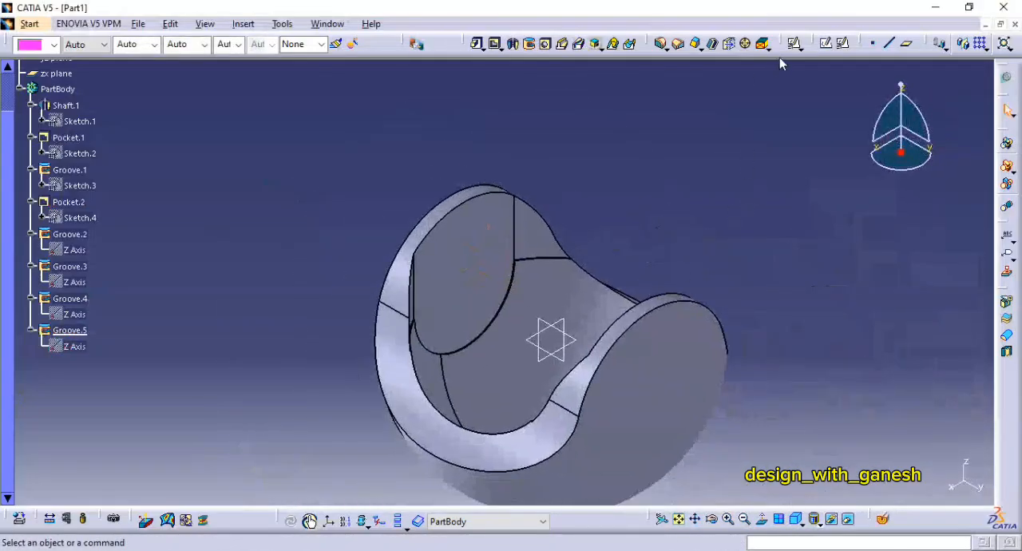
pyautogui.click(842, 44)
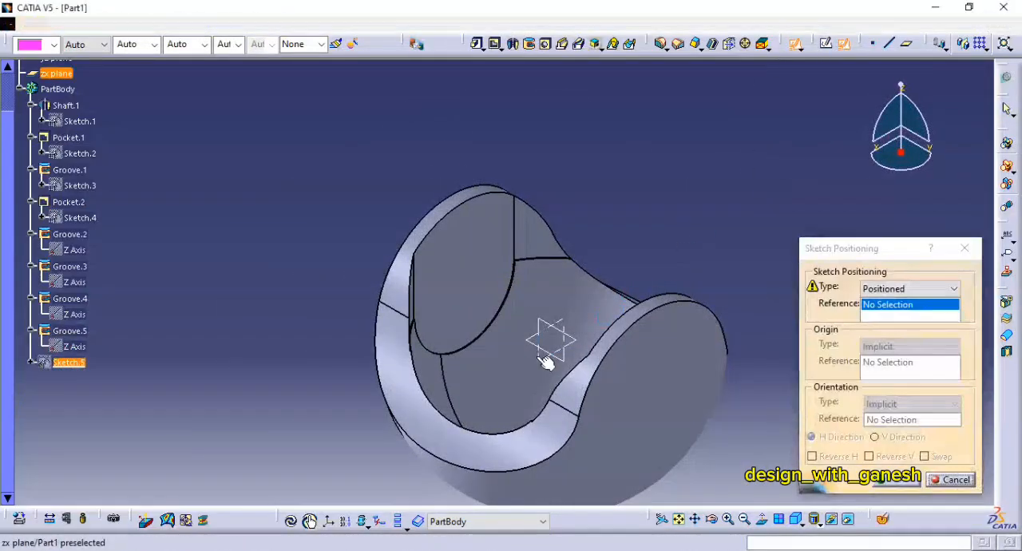
pyautogui.click(545, 362)
pyautogui.click(893, 484)
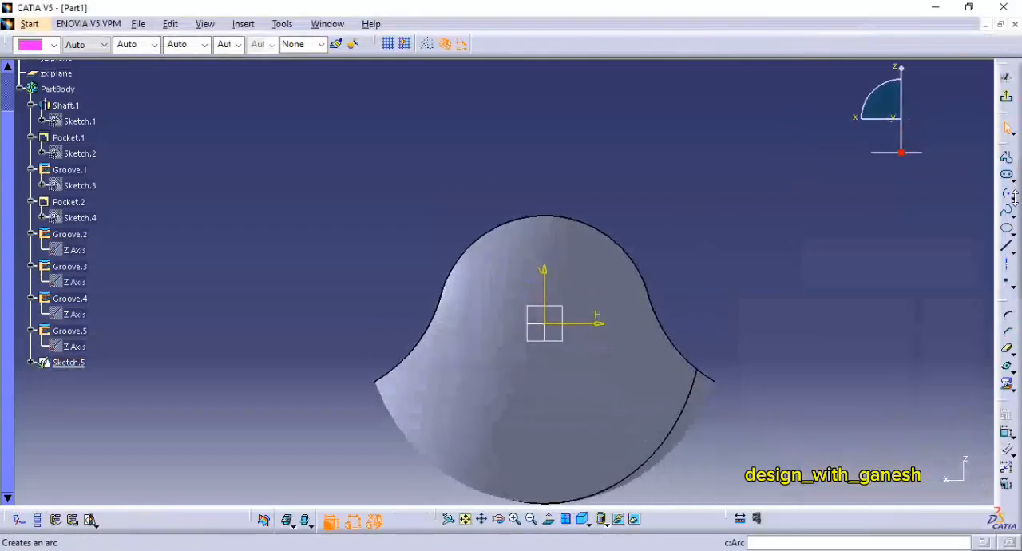
pyautogui.click(1013, 197)
pyautogui.click(913, 210)
pyautogui.click(544, 323)
pyautogui.click(562, 323)
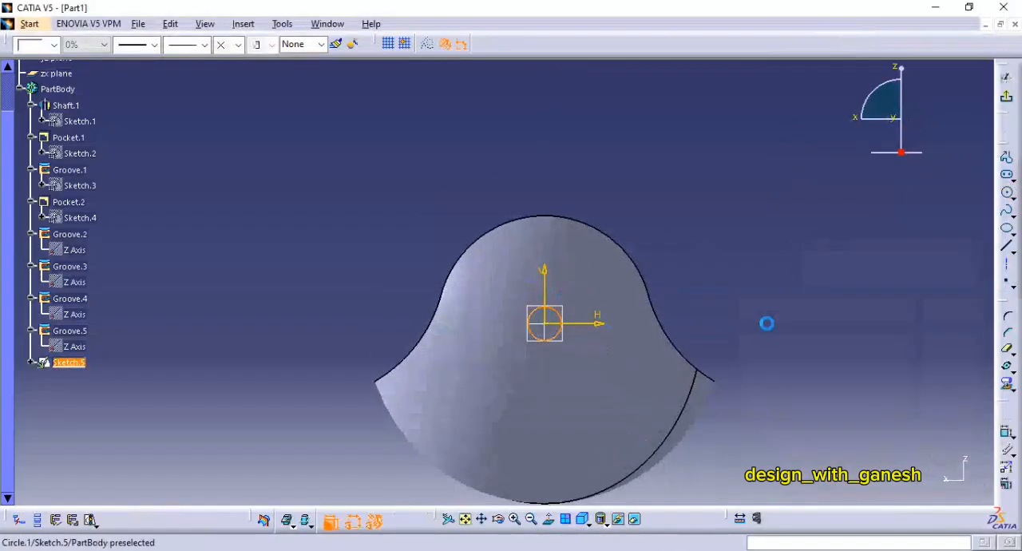
# Step: Set the circle's diameter to 22 mm and exit the sketch
pyautogui.click(1007, 435)
pyautogui.click(772, 304)
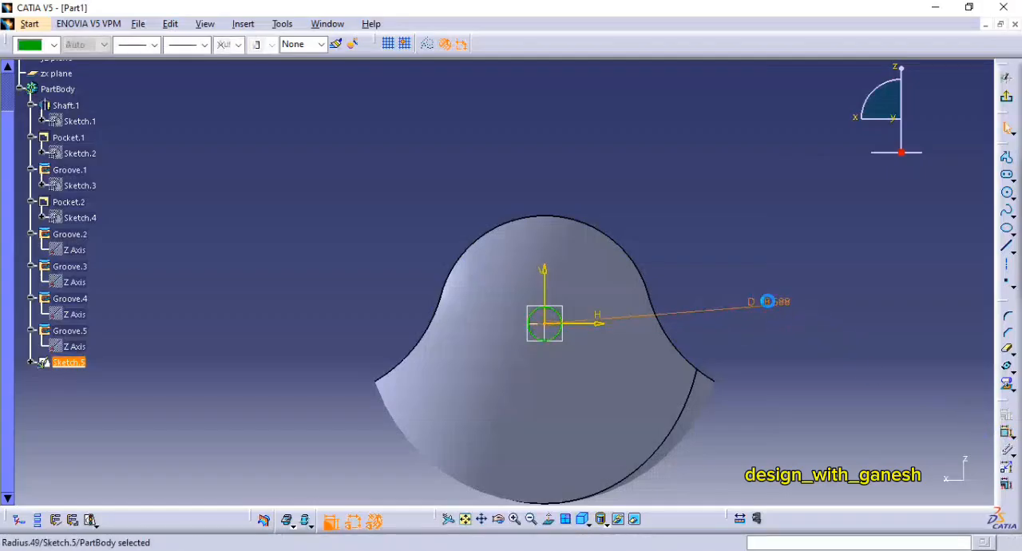
pyautogui.doubleClick(769, 302)
pyautogui.write('22')
pyautogui.press('Return')
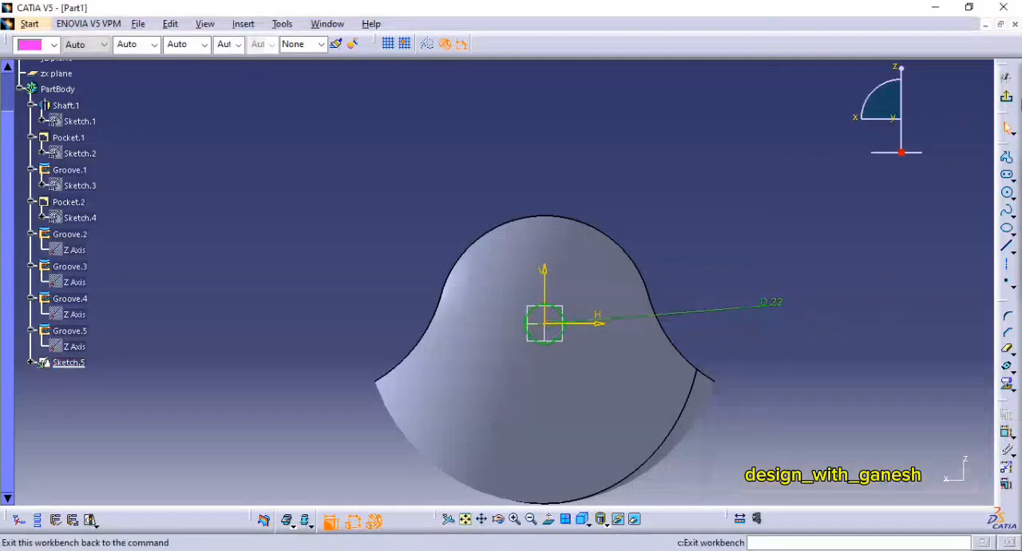
pyautogui.click(1005, 77)
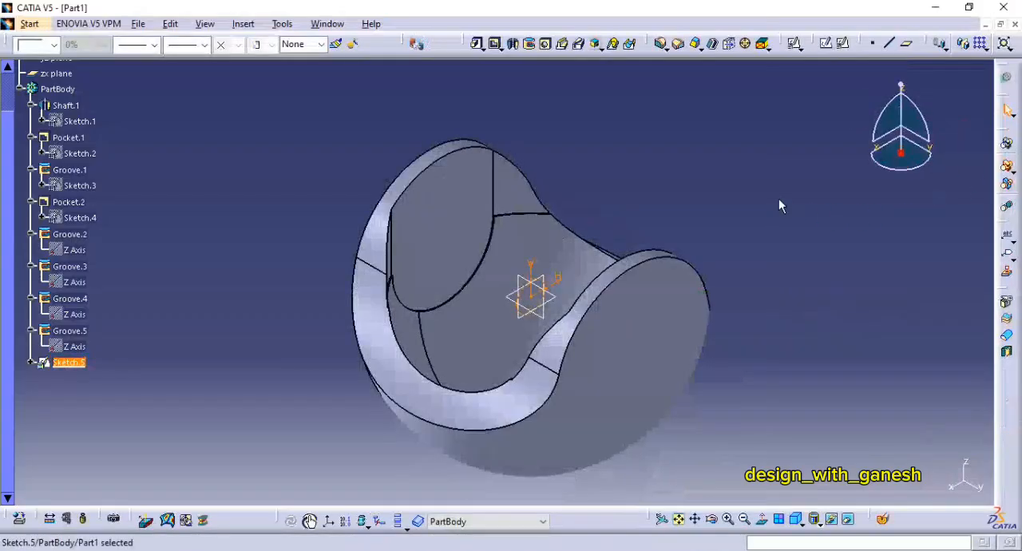
# Step: Cut a pocket from the 22 mm circle through both fork arms, with both limits set to Up to next
pyautogui.click(495, 44)
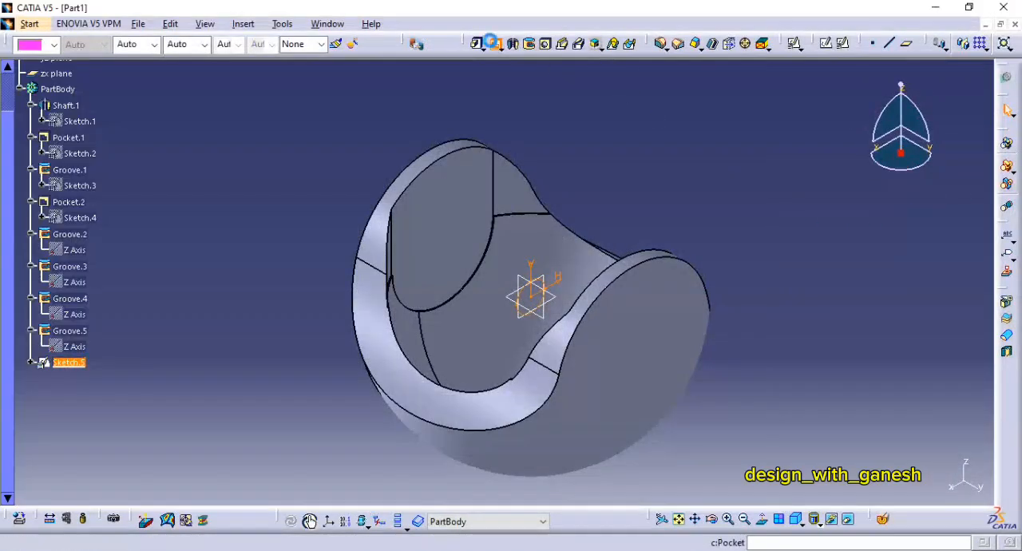
pyautogui.click(910, 286)
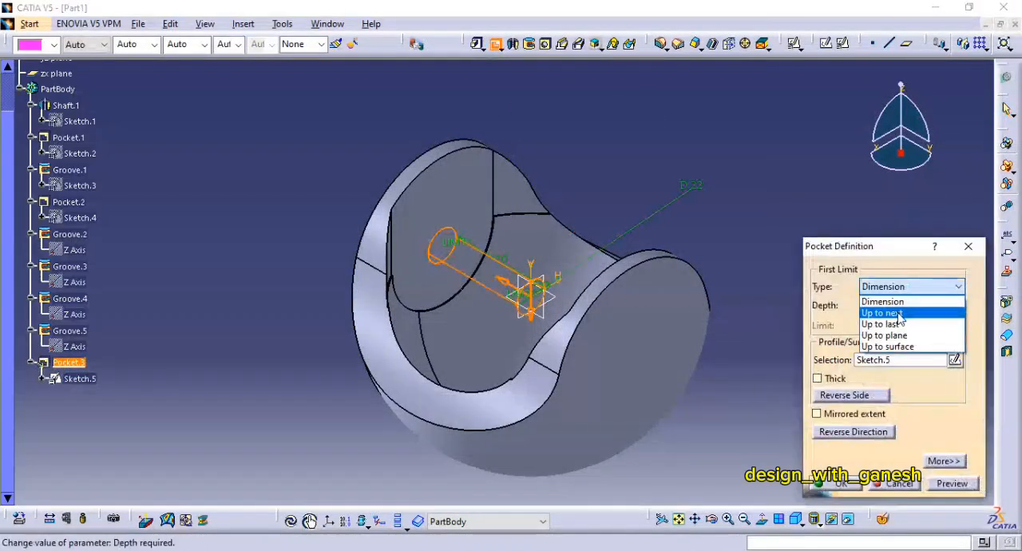
pyautogui.click(886, 311)
pyautogui.click(950, 484)
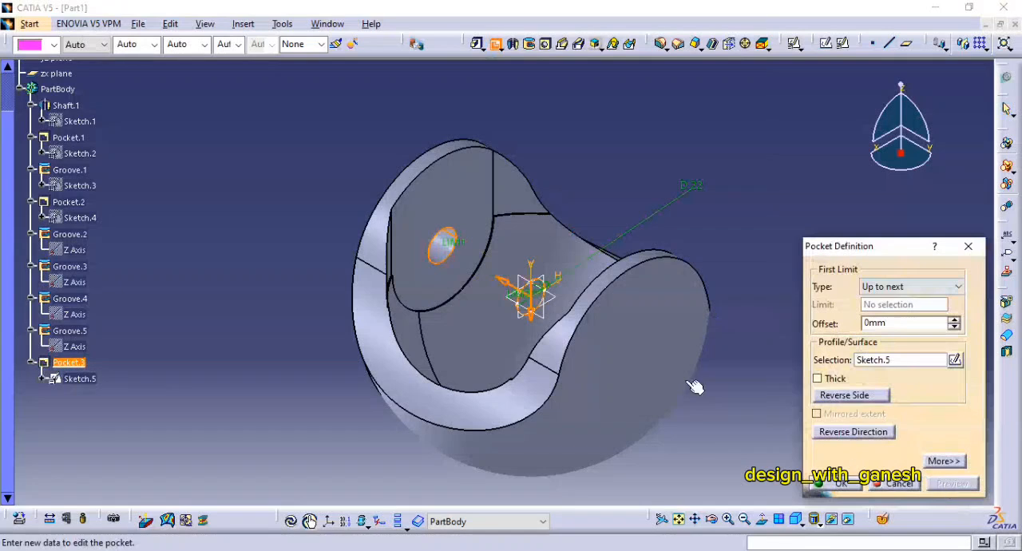
pyautogui.click(946, 461)
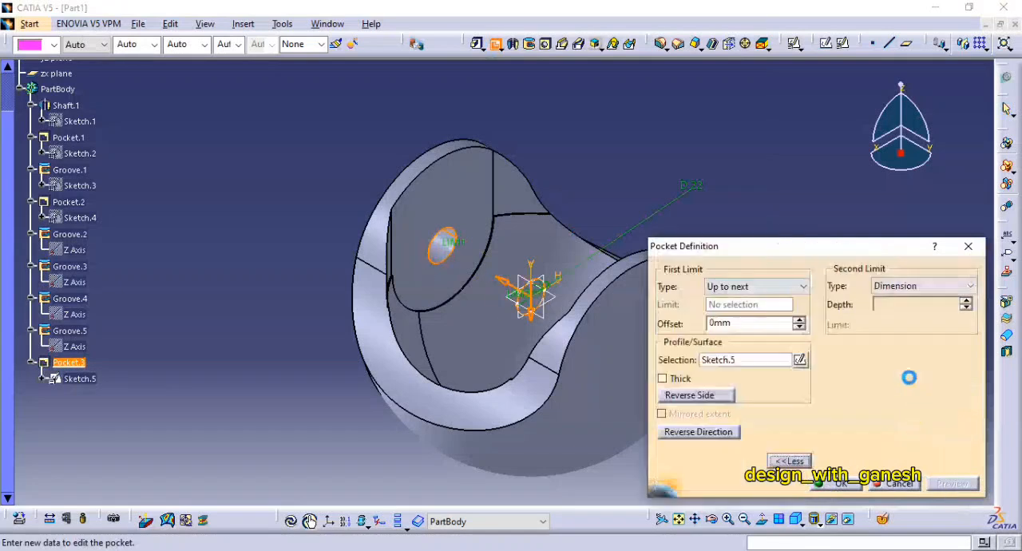
pyautogui.click(926, 286)
pyautogui.click(926, 312)
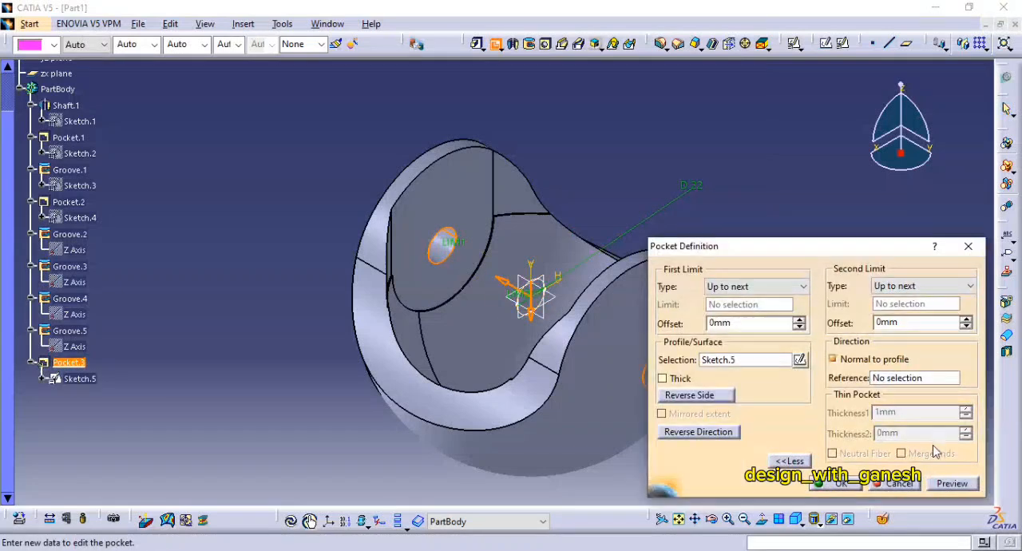
pyautogui.click(952, 484)
pyautogui.click(834, 484)
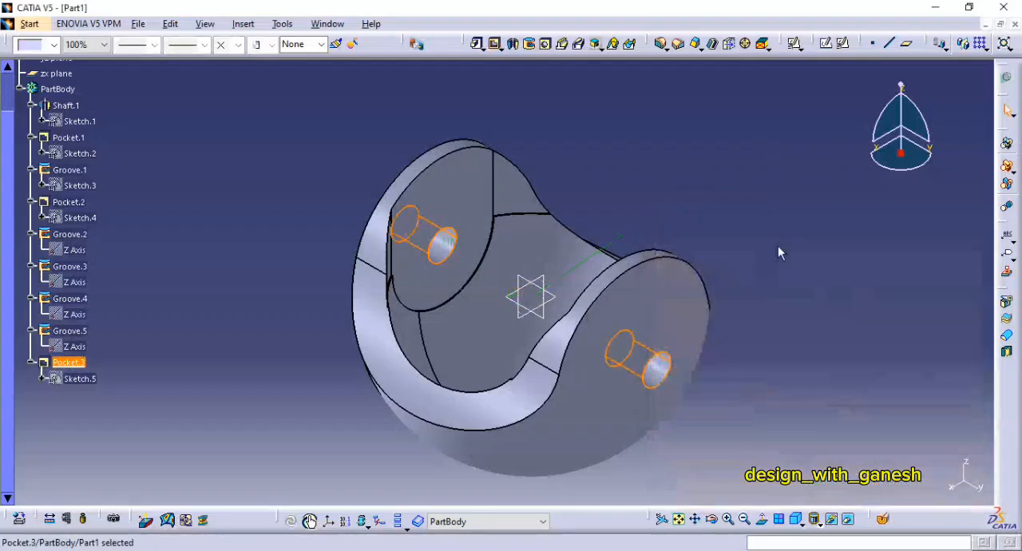
# Step: Start a positioned sketch on the zx plane and draw a circle about 60 mm in diameter centred on the origin
pyautogui.moveTo(778, 256); pyautogui.dragTo(787, 153, button='middle')
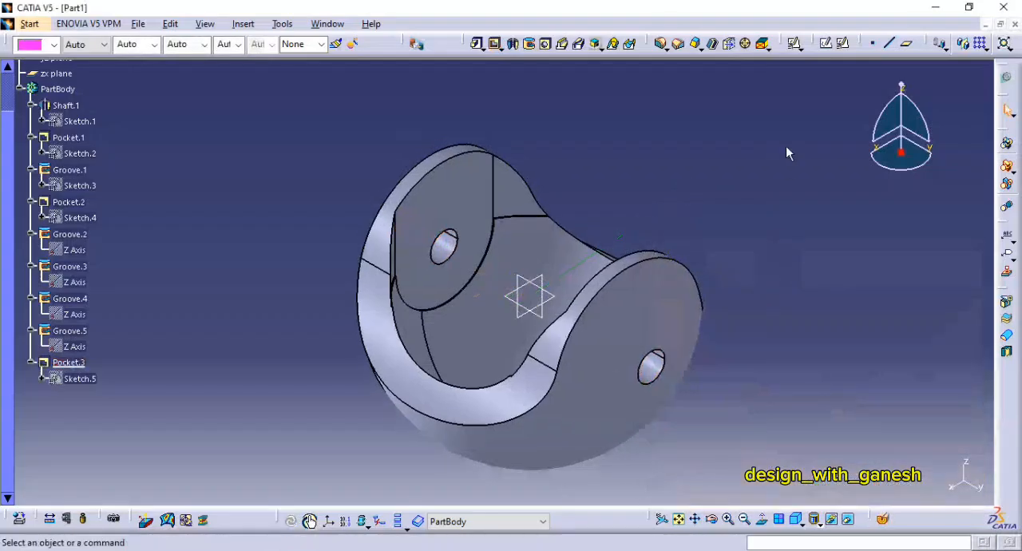
pyautogui.click(842, 43)
pyautogui.click(528, 314)
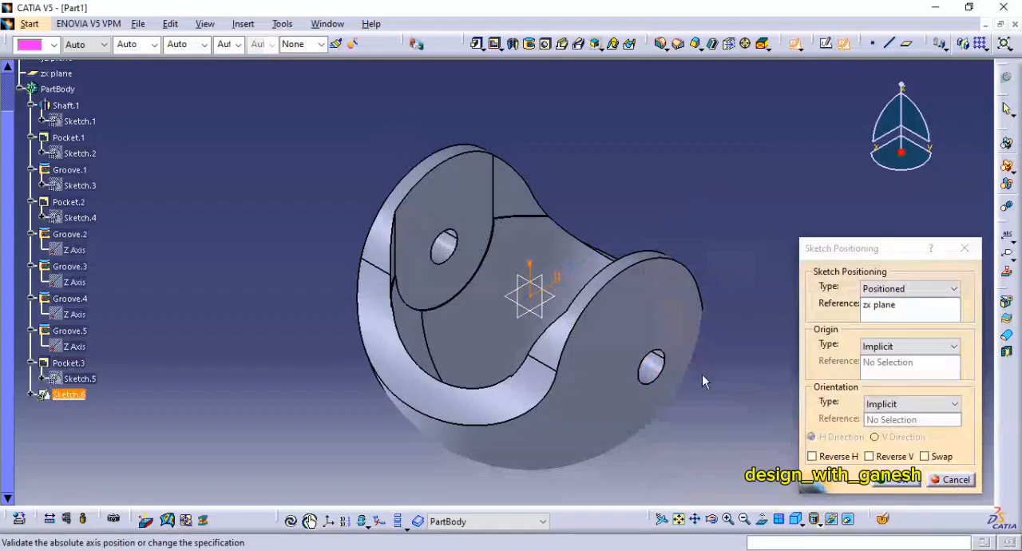
pyautogui.click(894, 478)
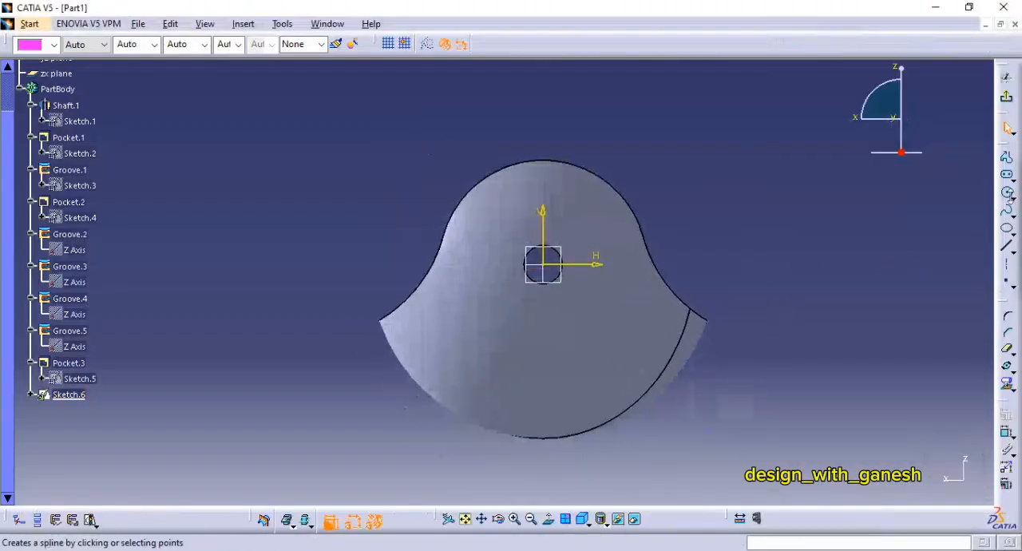
pyautogui.click(1007, 192)
pyautogui.click(543, 264)
pyautogui.click(577, 222)
# Step: Set the circle's diameter to 49 mm and exit the sketch
pyautogui.click(1007, 432)
pyautogui.click(593, 248)
pyautogui.click(672, 236)
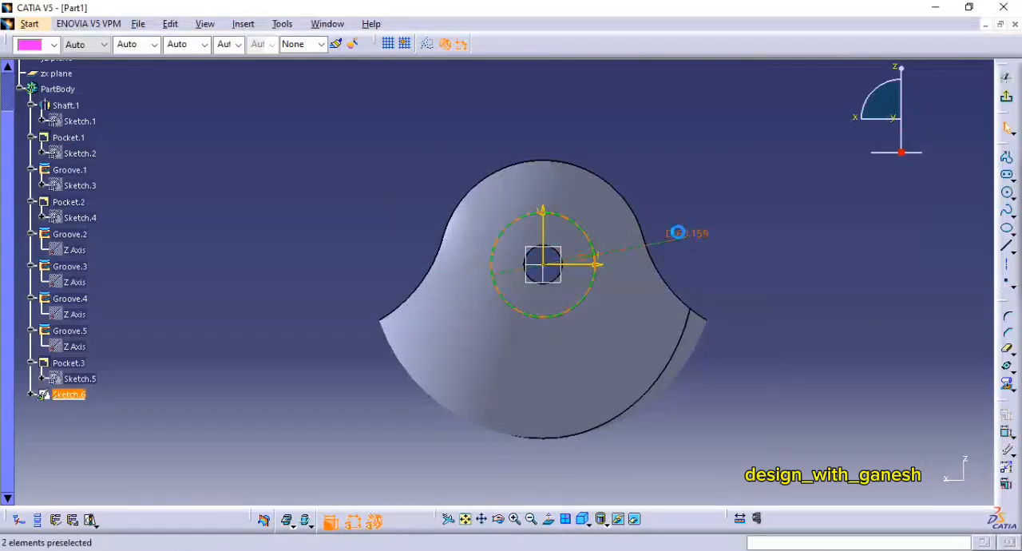
pyautogui.doubleClick(682, 233)
pyautogui.write('49')
pyautogui.press('Return')
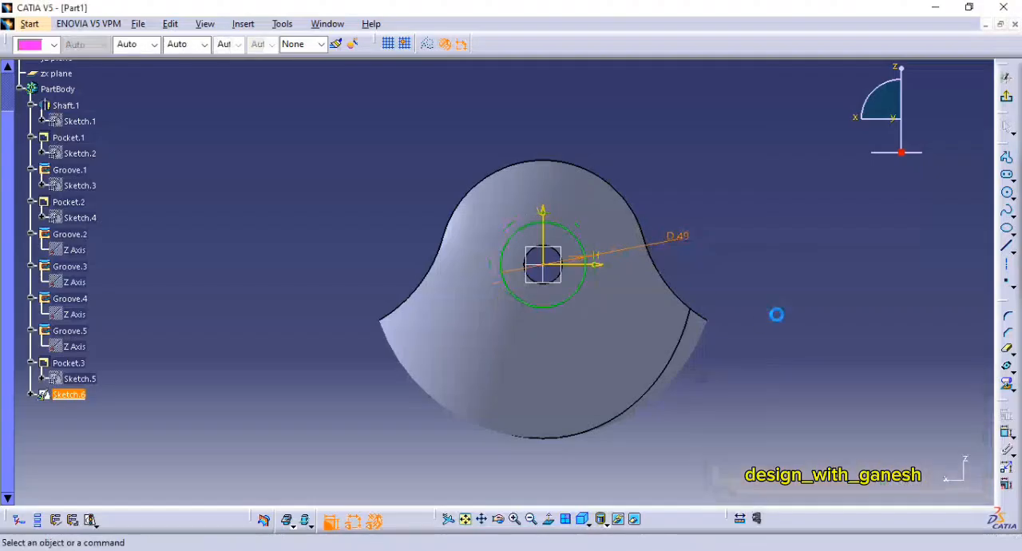
pyautogui.click(1007, 96)
# Step: Check the fork in the PDF drawing, return to CATIA and cut a 73 mm deep pocket from the 49 mm circle with mirrored extent
pyautogui.moveTo(592, 278); pyautogui.dragTo(675, 312, button='middle')
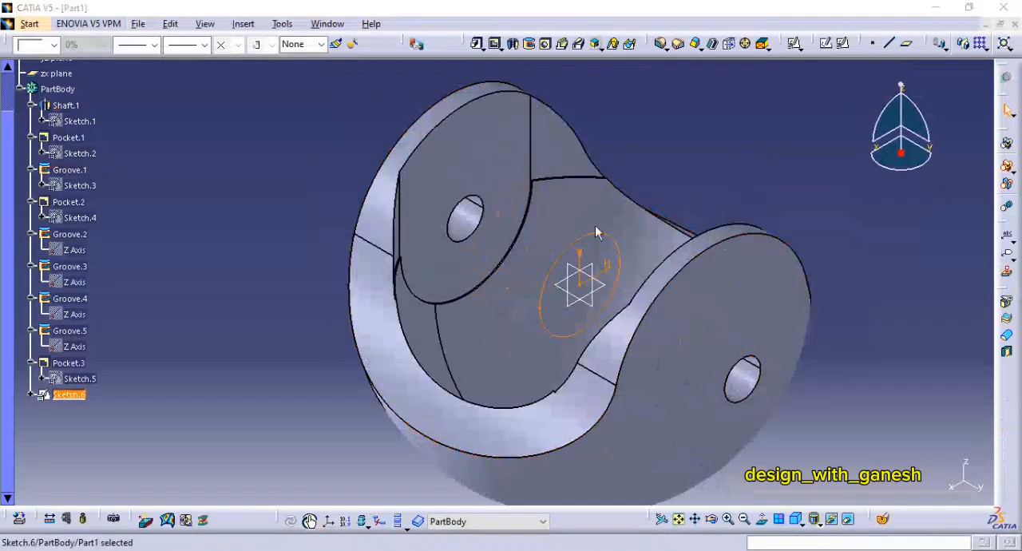
pyautogui.hotkey('alt', 'Tab')
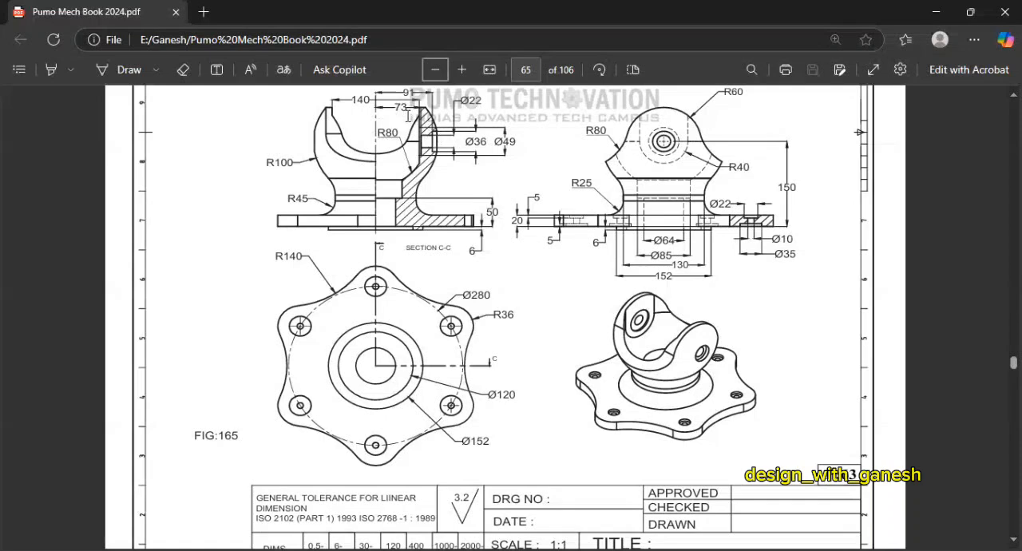
pyautogui.hotkey('alt', 'Tab')
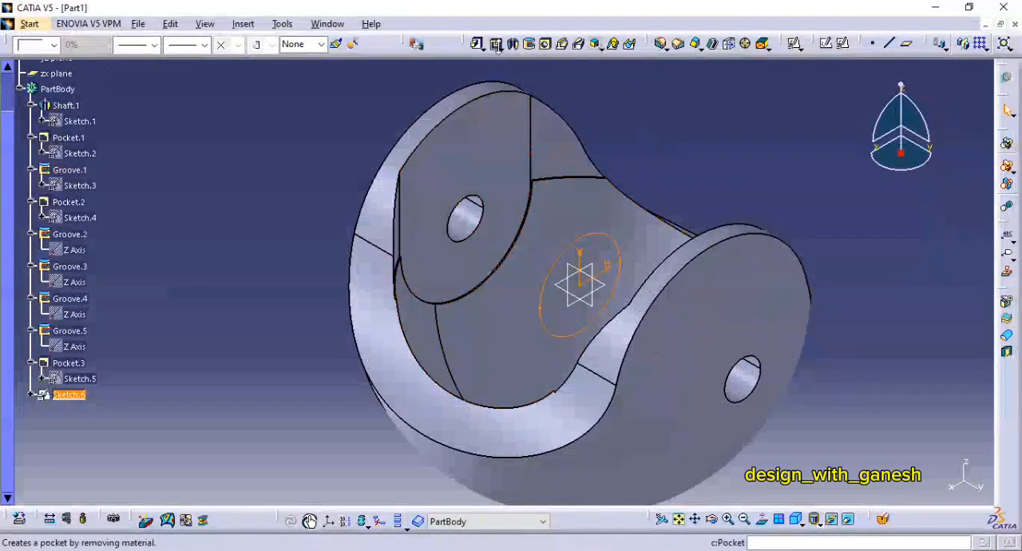
pyautogui.click(496, 44)
pyautogui.click(906, 286)
pyautogui.click(878, 297)
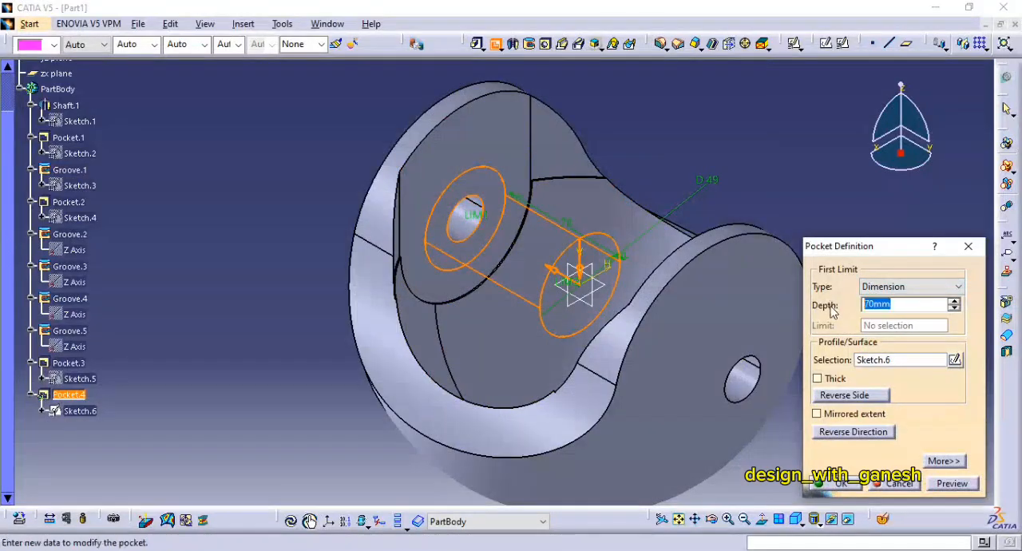
pyautogui.click(932, 486)
pyautogui.click(821, 413)
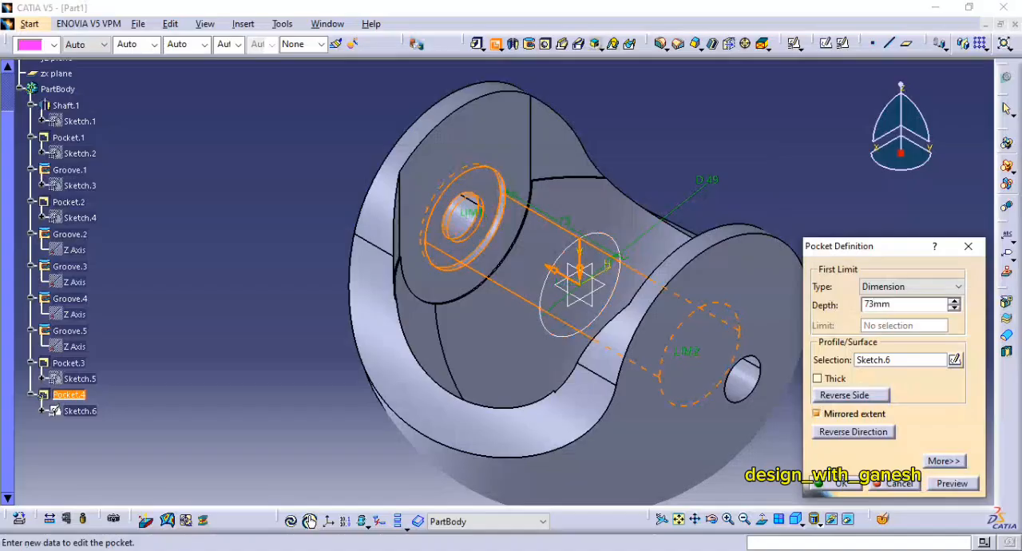
pyautogui.click(834, 483)
# Step: Start a positioned sketch on the zx plane and draw a circle about 53 mm in diameter centred on the origin
pyautogui.moveTo(759, 190); pyautogui.dragTo(779, 224, button='middle')
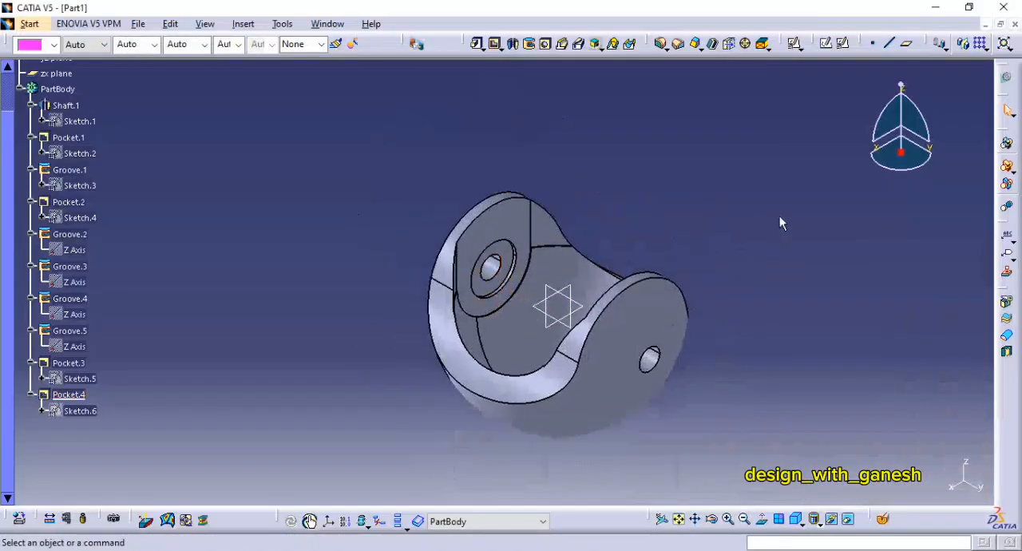
pyautogui.click(842, 43)
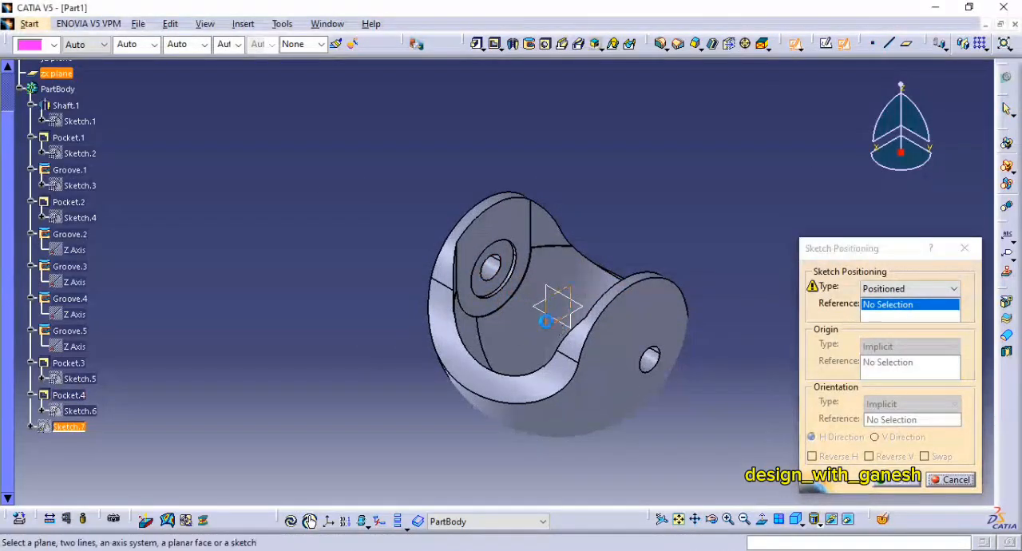
pyautogui.click(892, 480)
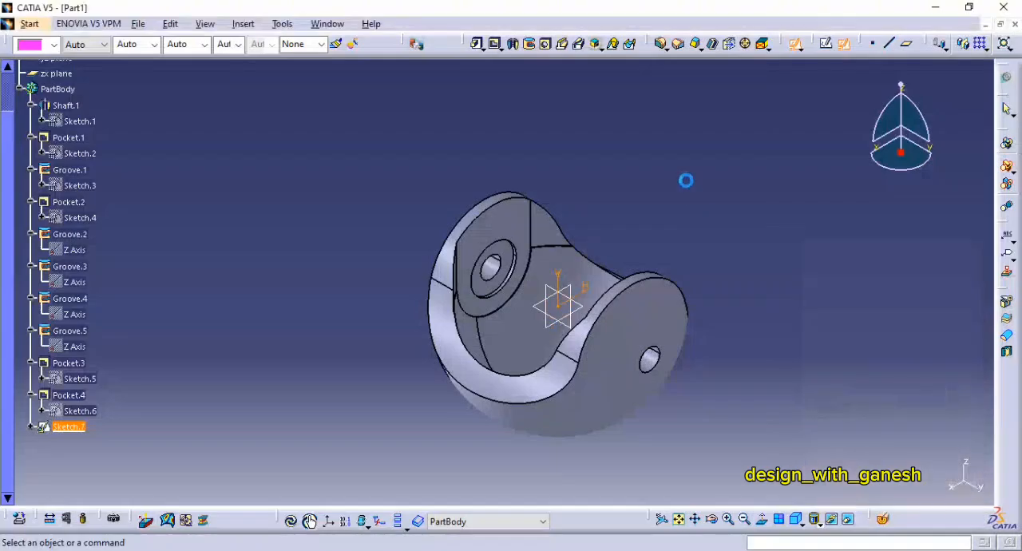
pyautogui.click(1007, 192)
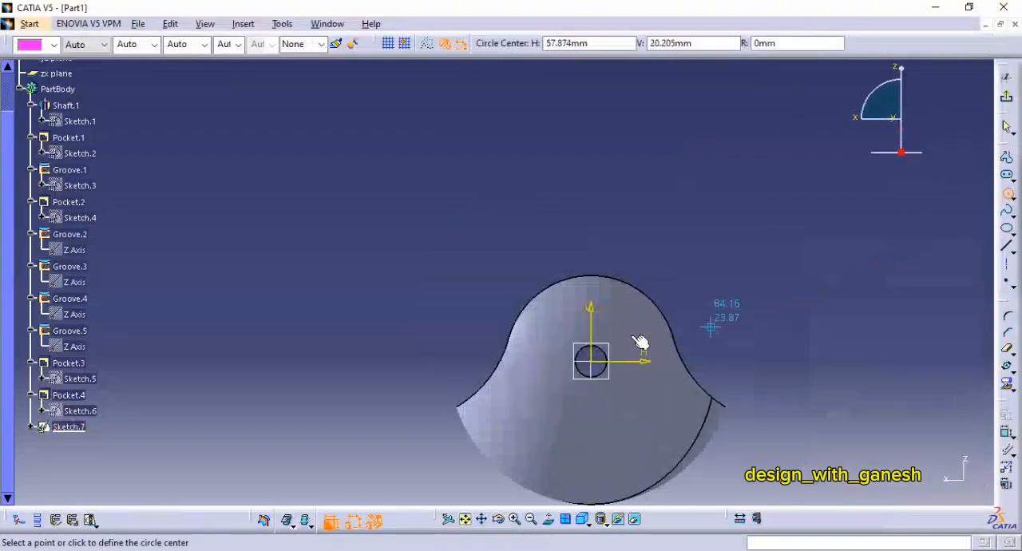
pyautogui.click(625, 339)
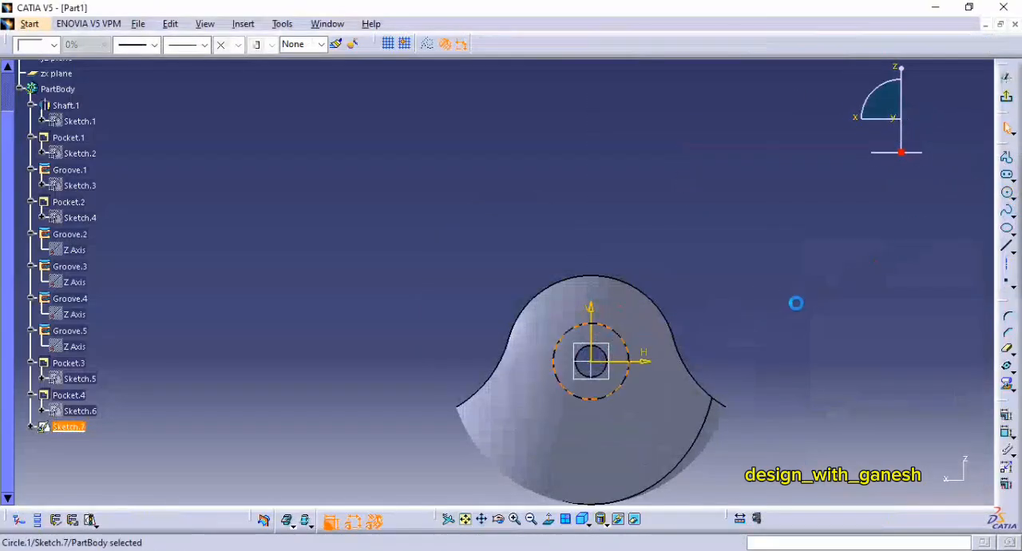
# Step: Set the circle's diameter to 36 mm and exit the sketch
pyautogui.click(1007, 432)
pyautogui.click(616, 335)
pyautogui.click(653, 281)
pyautogui.write('36')
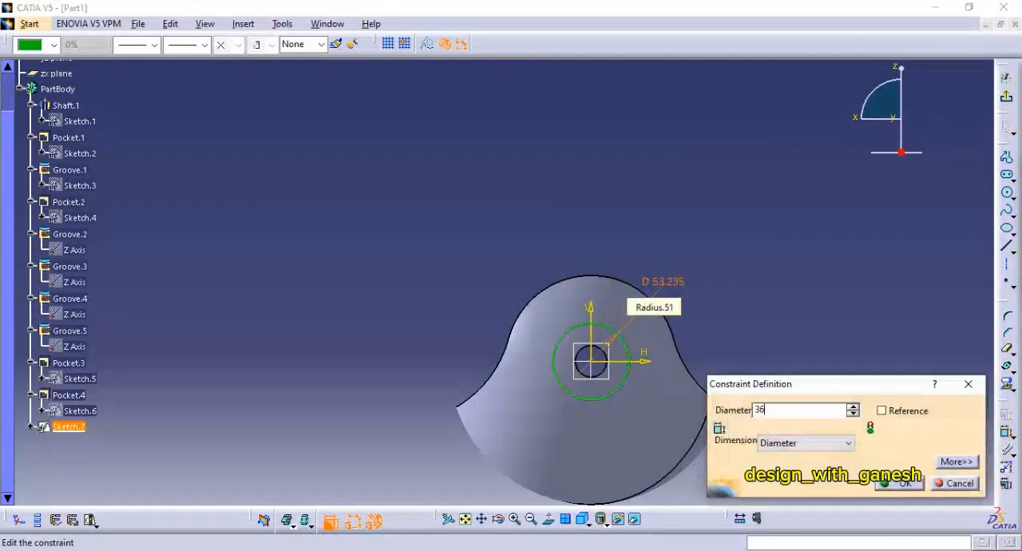
pyautogui.press('Return')
pyautogui.click(1008, 101)
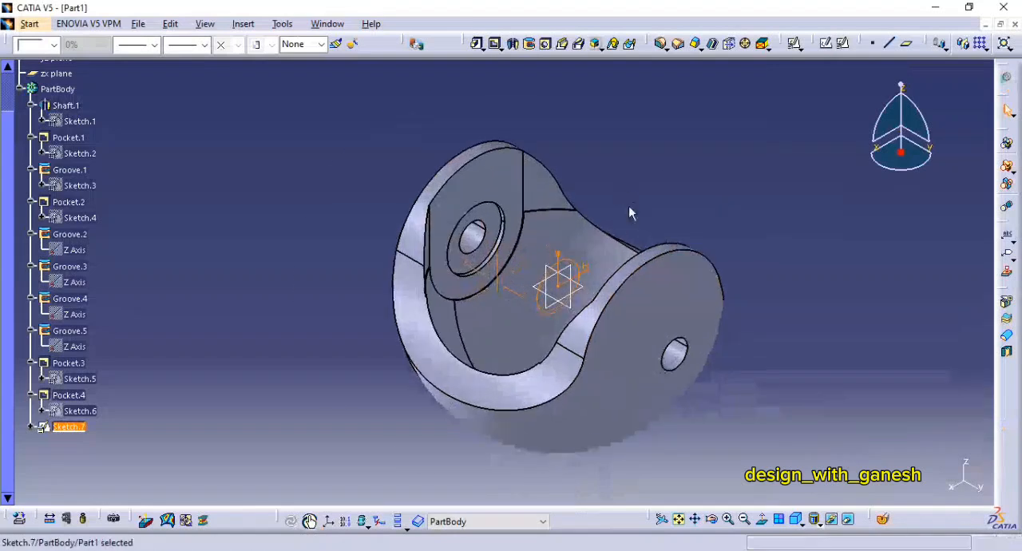
# Step: Start a pocket from the 36 mm circle, reverse its direction and set the first limit depth to 100 mm
pyautogui.click(496, 43)
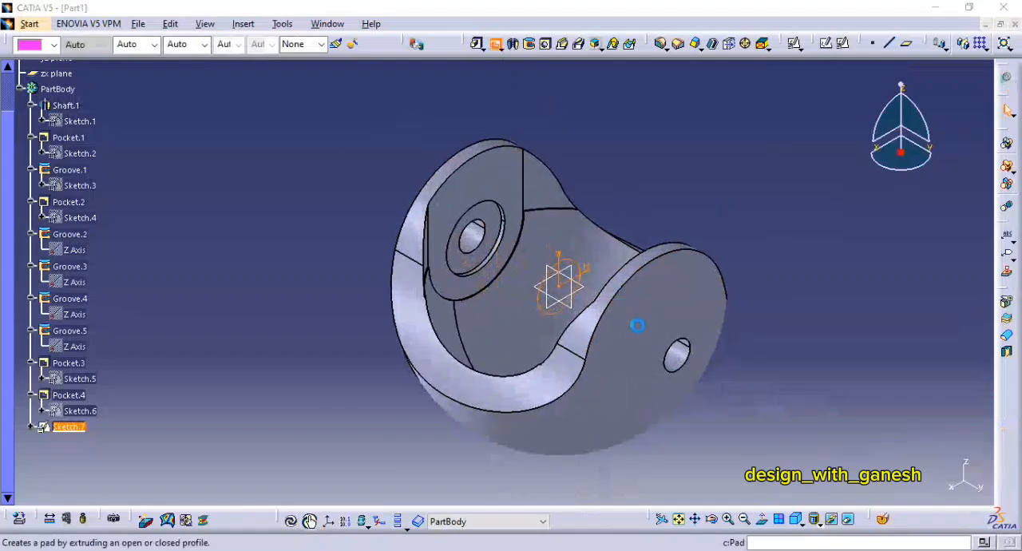
pyautogui.moveTo(636, 325); pyautogui.dragTo(533, 278, button='middle')
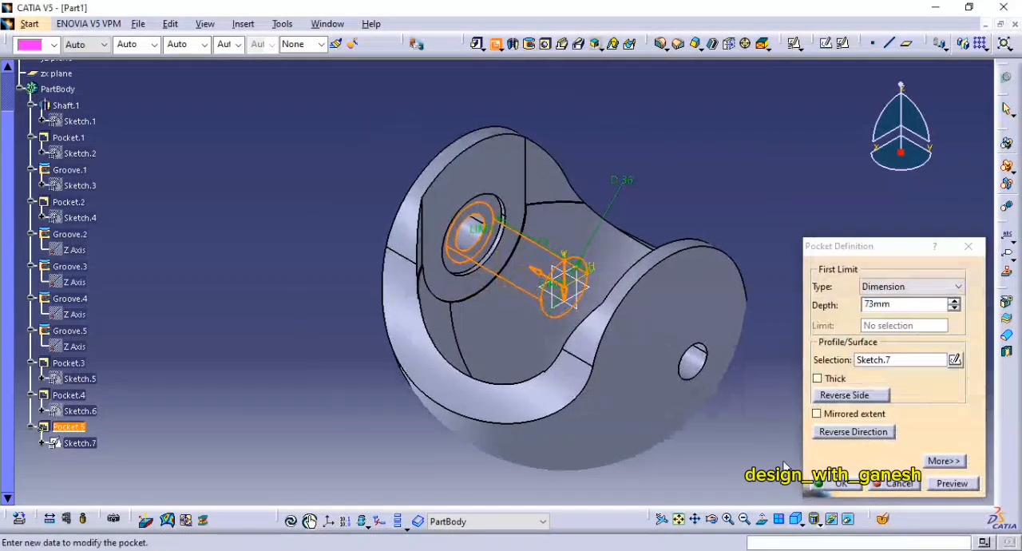
pyautogui.click(848, 432)
pyautogui.moveTo(709, 431); pyautogui.dragTo(621, 373, button='middle')
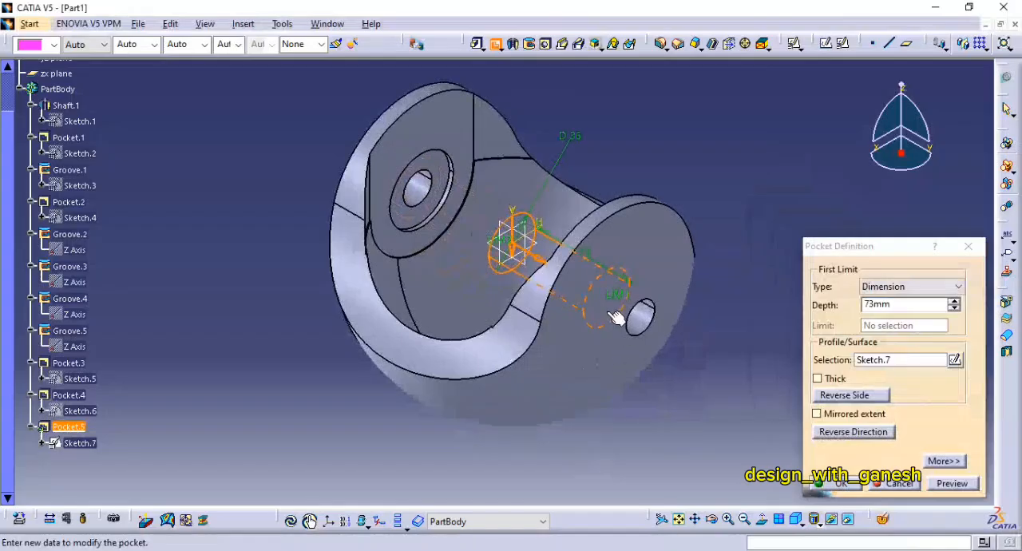
pyautogui.click(851, 306)
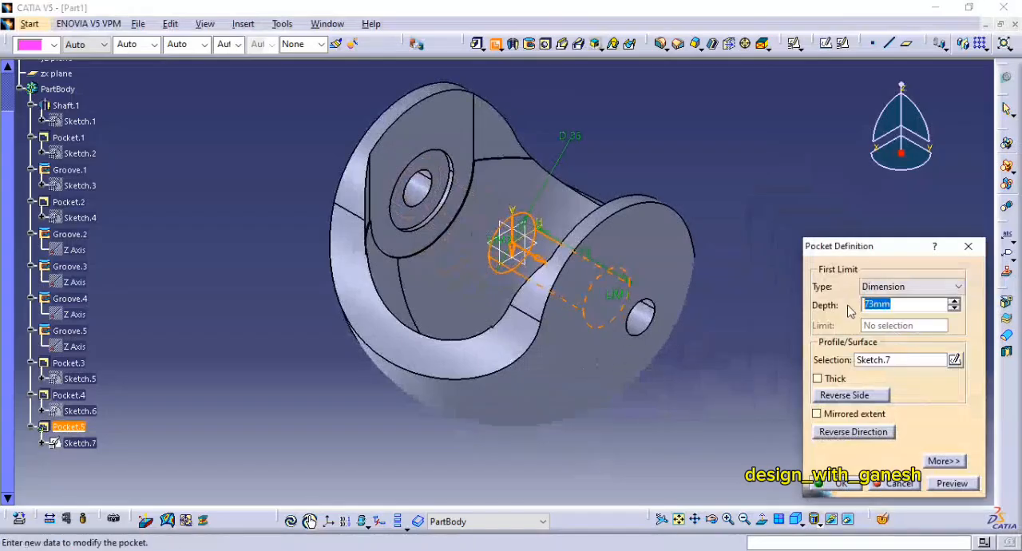
pyautogui.click(951, 483)
pyautogui.moveTo(643, 315); pyautogui.dragTo(630, 300, button='middle')
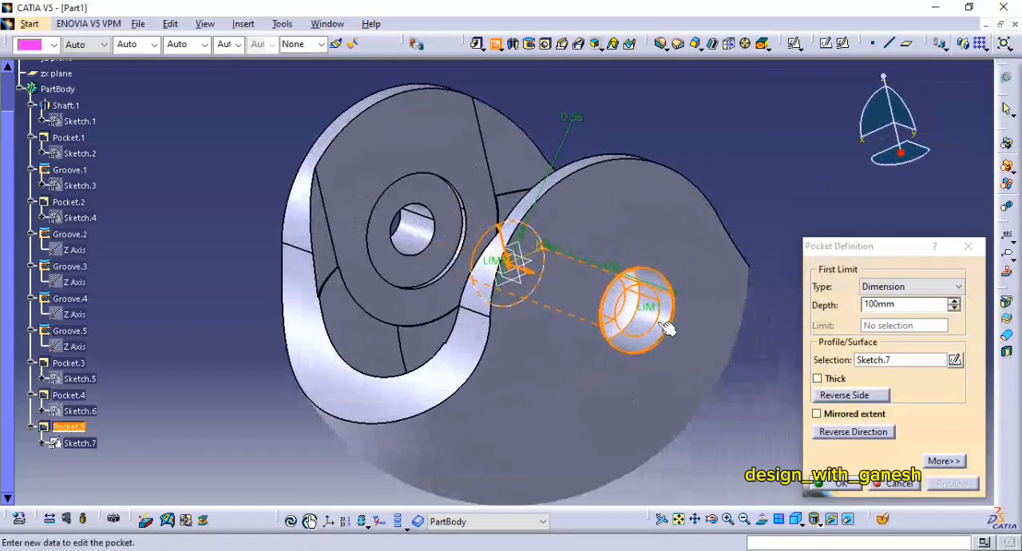
pyautogui.moveTo(462, 276); pyautogui.dragTo(621, 361, button='middle')
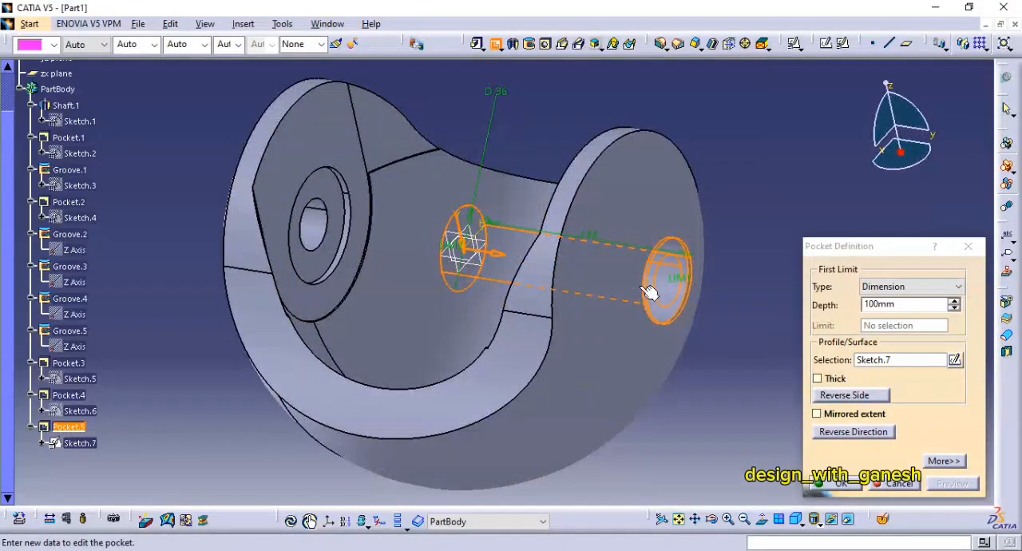
# Step: Set the pocket's second limit depth to -91 mm and create the counterbore in the fork arm's outer face
pyautogui.click(950, 461)
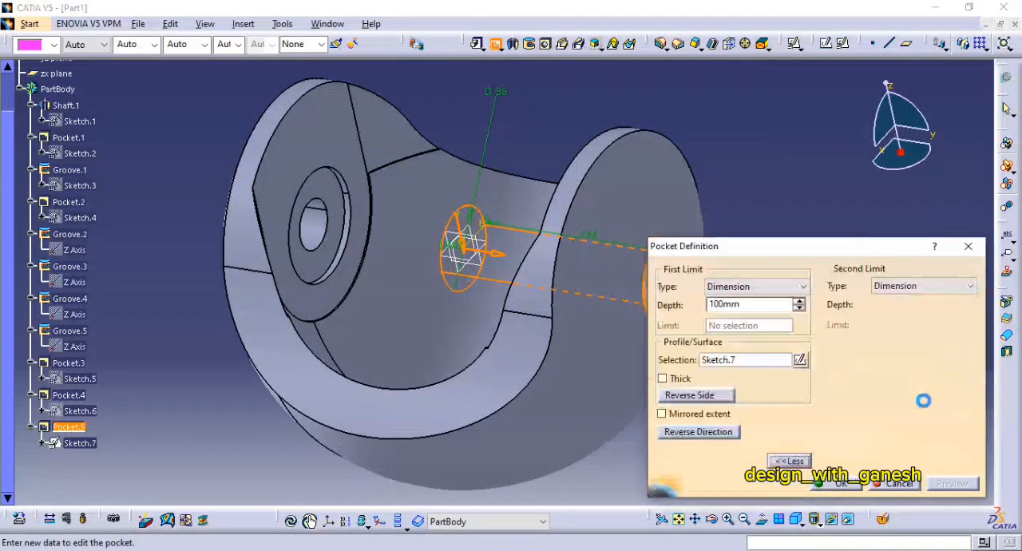
pyautogui.doubleClick(888, 304)
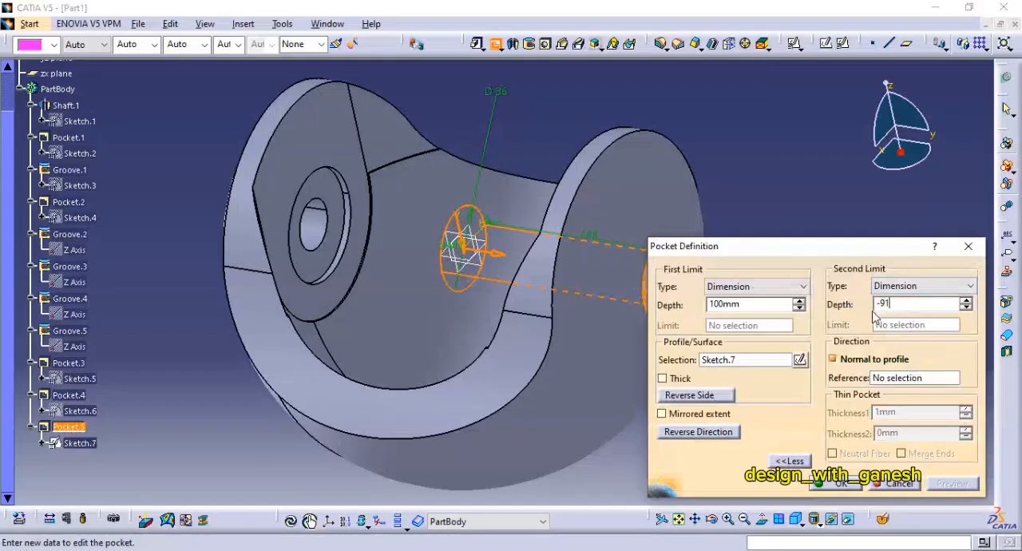
pyautogui.click(928, 284)
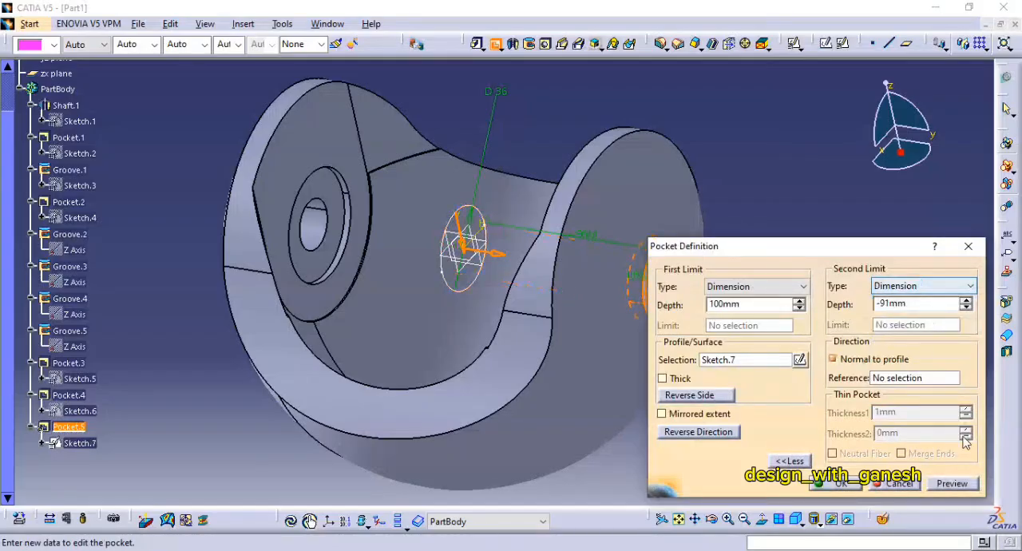
pyautogui.click(958, 489)
pyautogui.moveTo(585, 336); pyautogui.dragTo(489, 274, button='middle')
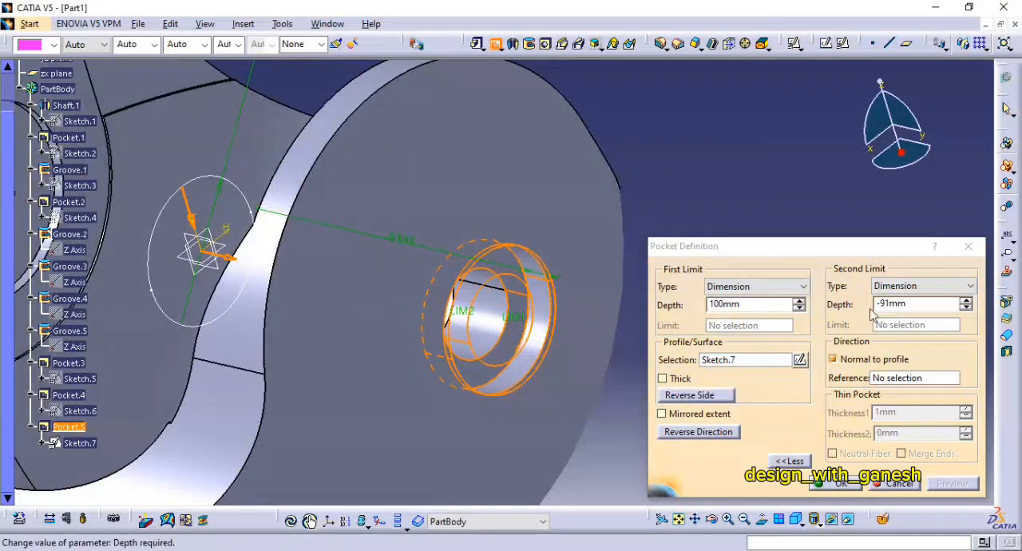
pyautogui.click(850, 482)
# Step: Mirror the counterbore pocket about the zx plane onto the opposite fork arm
pyautogui.moveTo(728, 227); pyautogui.dragTo(830, 238, button='middle')
pyautogui.click(621, 284)
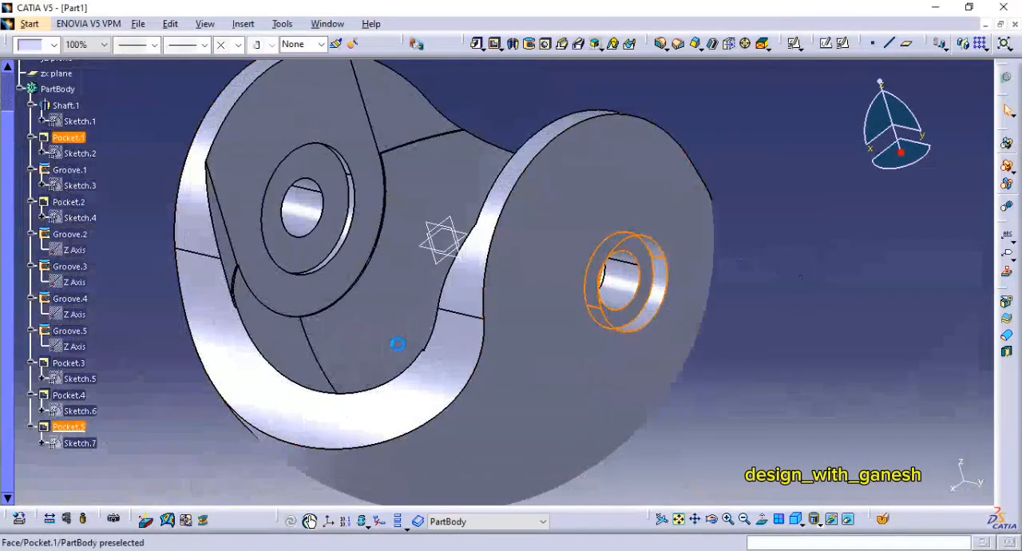
pyautogui.click(972, 46)
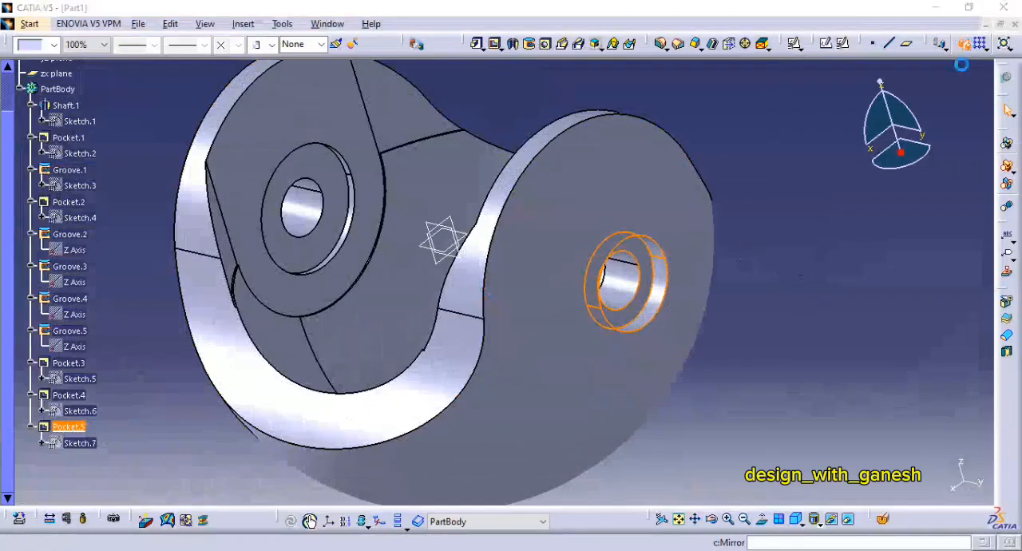
pyautogui.click(558, 331)
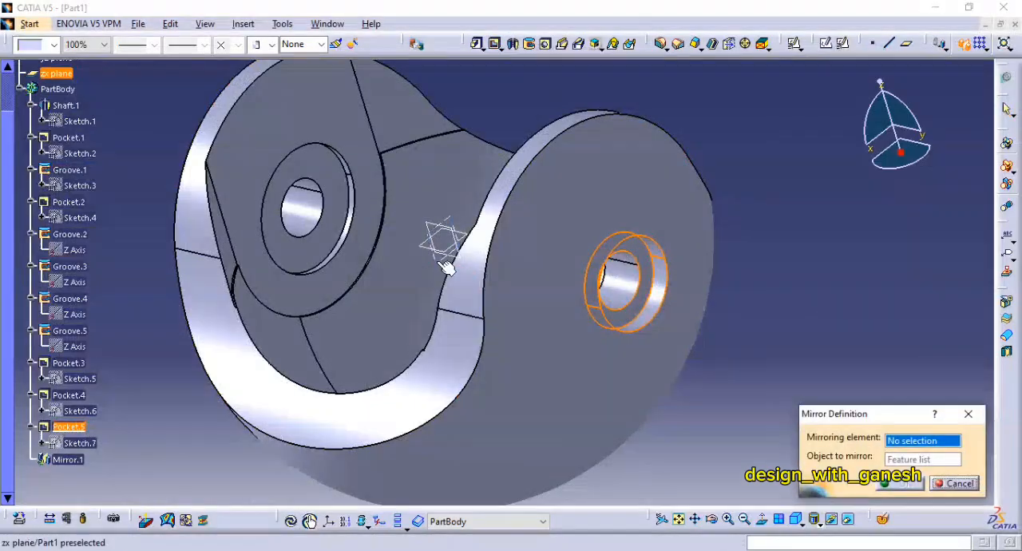
pyautogui.click(895, 487)
pyautogui.moveTo(787, 195); pyautogui.dragTo(537, 236, button='middle')
pyautogui.moveTo(724, 344); pyautogui.dragTo(767, 194, button='middle')
# Step: Check the base height in the PDF drawing, return to CATIA and create a plane offset 150 mm below the xy plane
pyautogui.hotkey('alt', 'Tab')
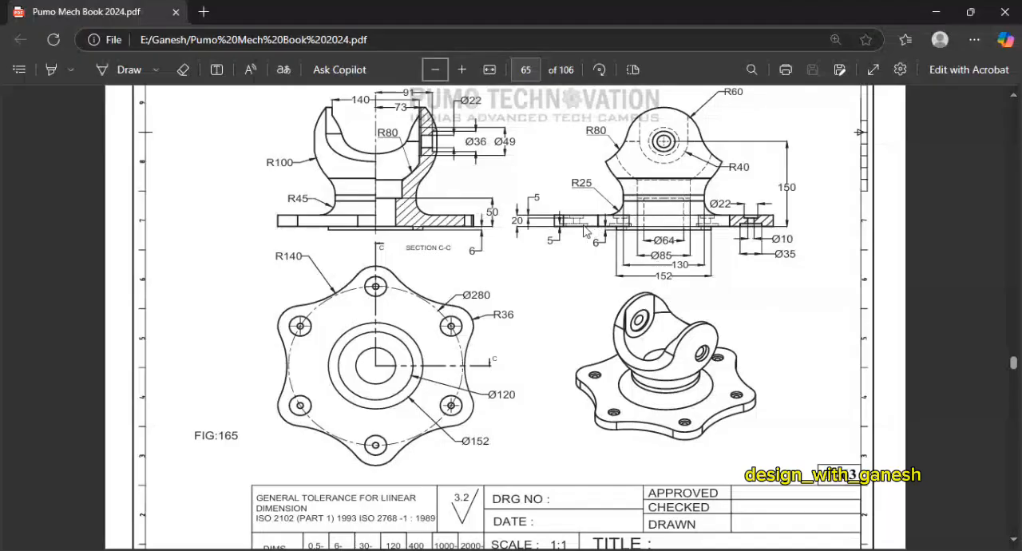
pyautogui.hotkey('alt', 'Tab')
pyautogui.hotkey('alt', 'Tab')
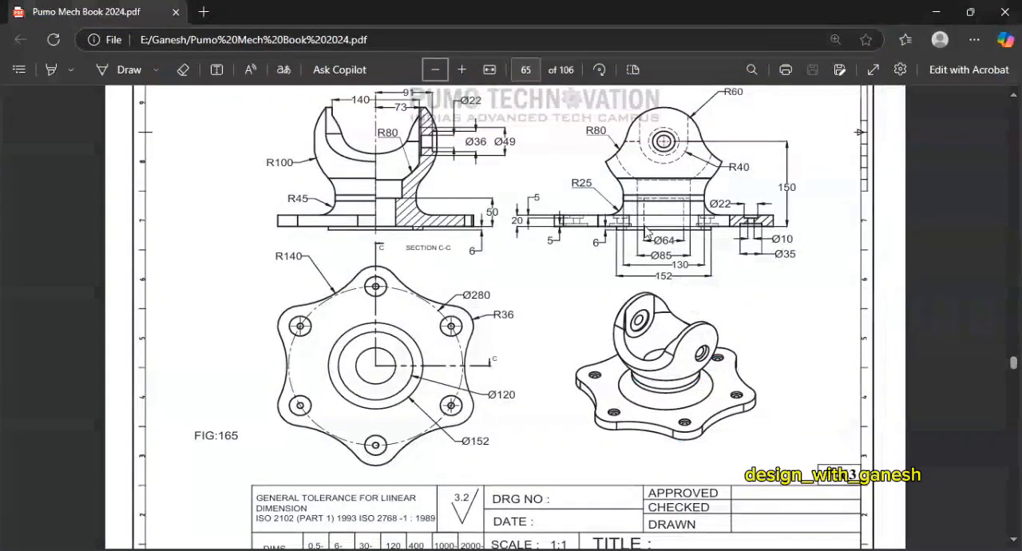
pyautogui.hotkey('alt', 'Tab')
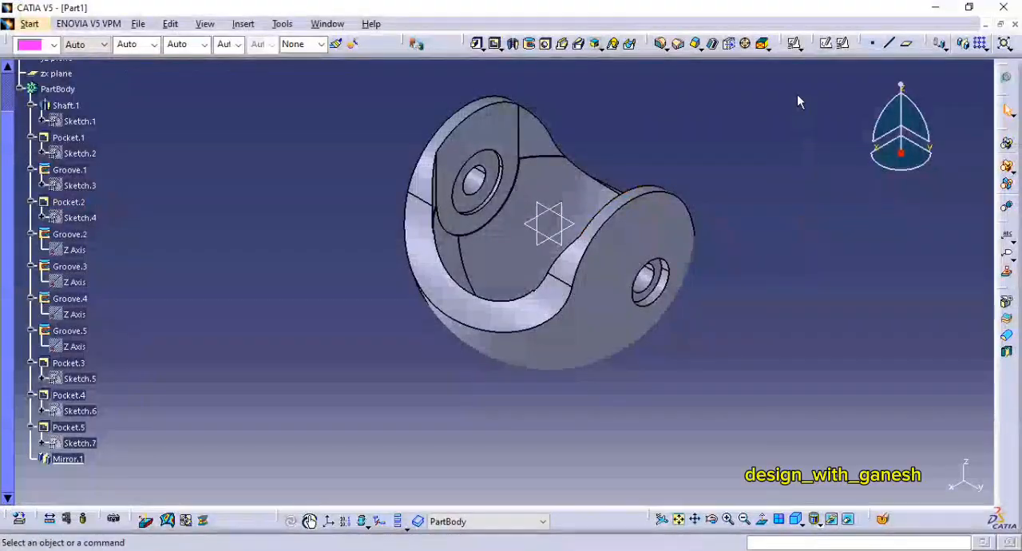
pyautogui.click(570, 231)
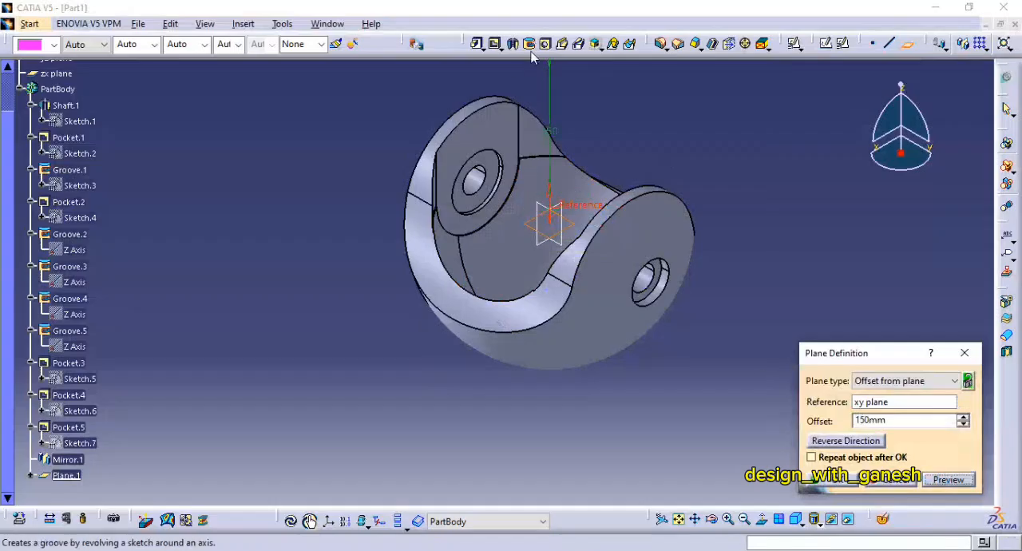
pyautogui.click(868, 442)
pyautogui.click(831, 480)
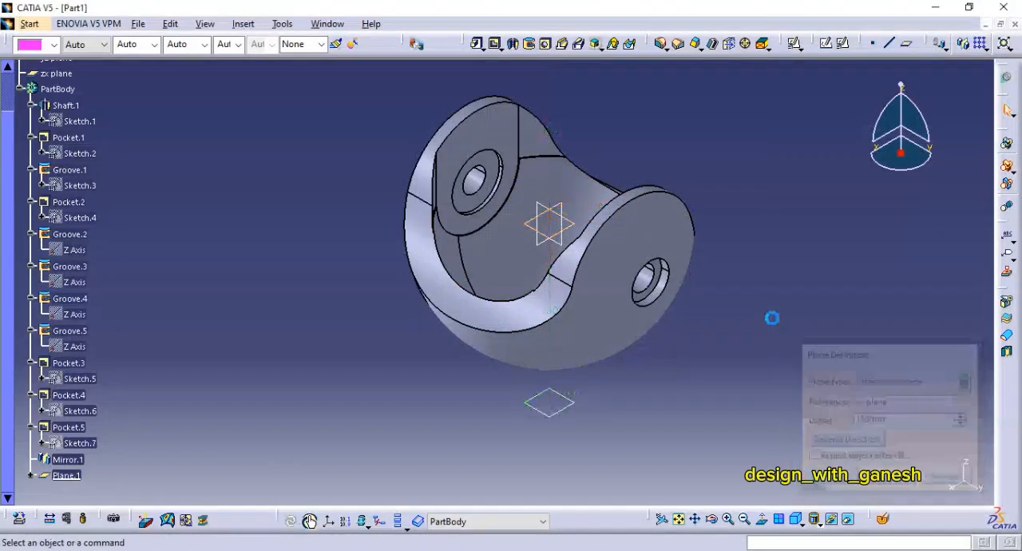
# Step: Start a positioned sketch on the offset plane and draw a construction circle about 258 mm in diameter centred on the origin
pyautogui.click(838, 43)
pyautogui.click(574, 405)
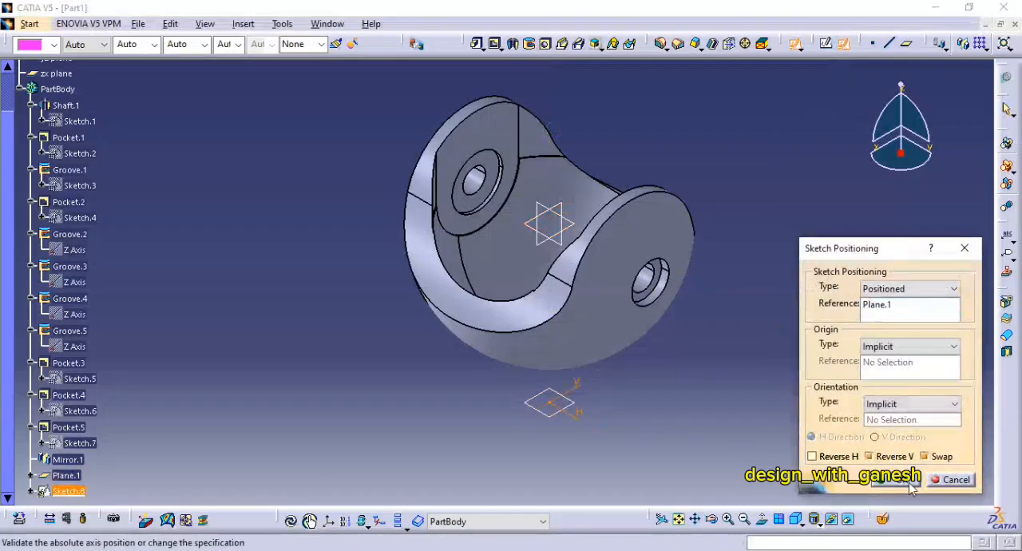
pyautogui.click(912, 485)
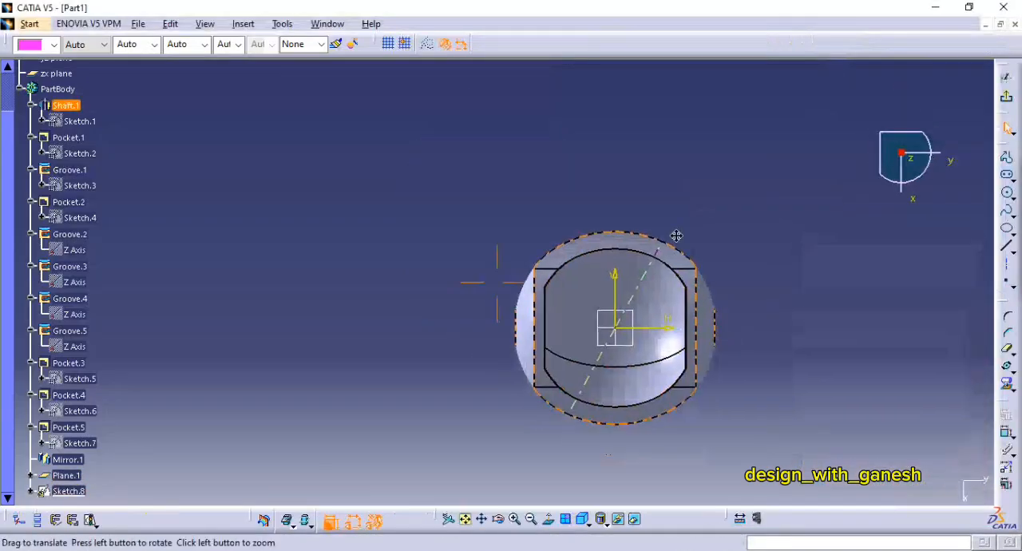
pyautogui.moveTo(676, 236); pyautogui.dragTo(676, 239, button='middle')
pyautogui.hotkey('alt', 'Tab')
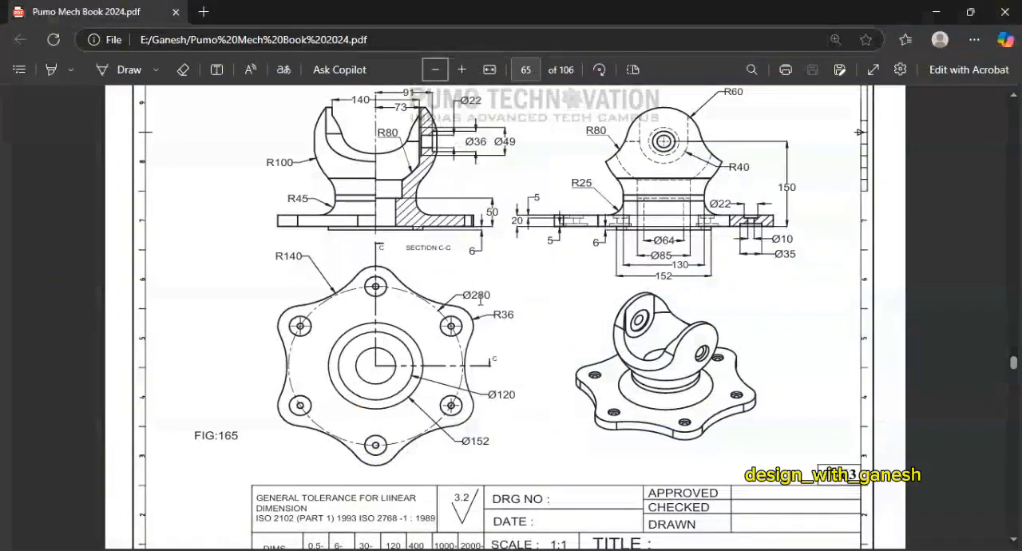
pyautogui.hotkey('alt', 'Tab')
pyautogui.click(1007, 194)
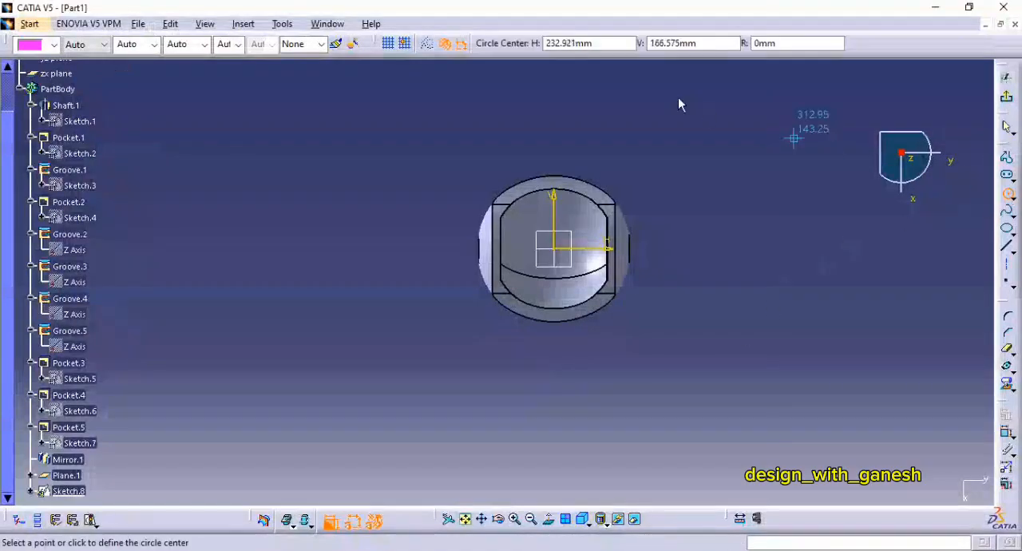
pyautogui.click(427, 43)
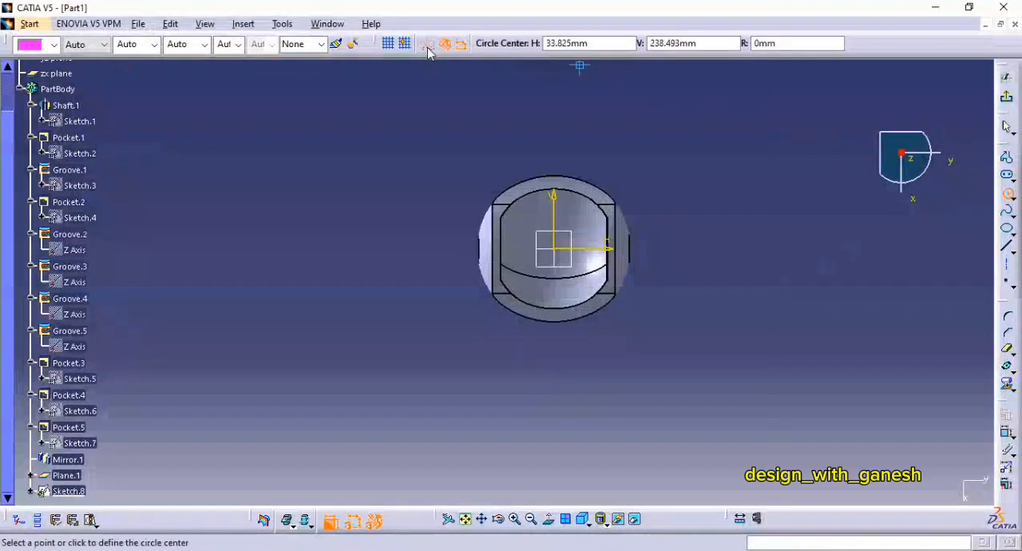
pyautogui.click(555, 254)
pyautogui.click(605, 164)
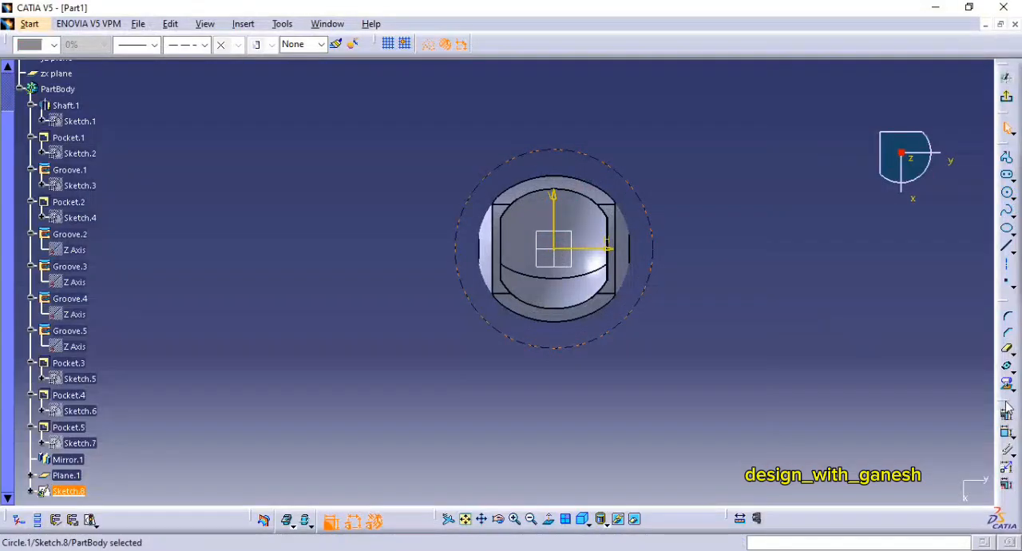
# Step: Dimension the construction circle's diameter and set it to 280 mm
pyautogui.click(1006, 431)
pyautogui.click(688, 254)
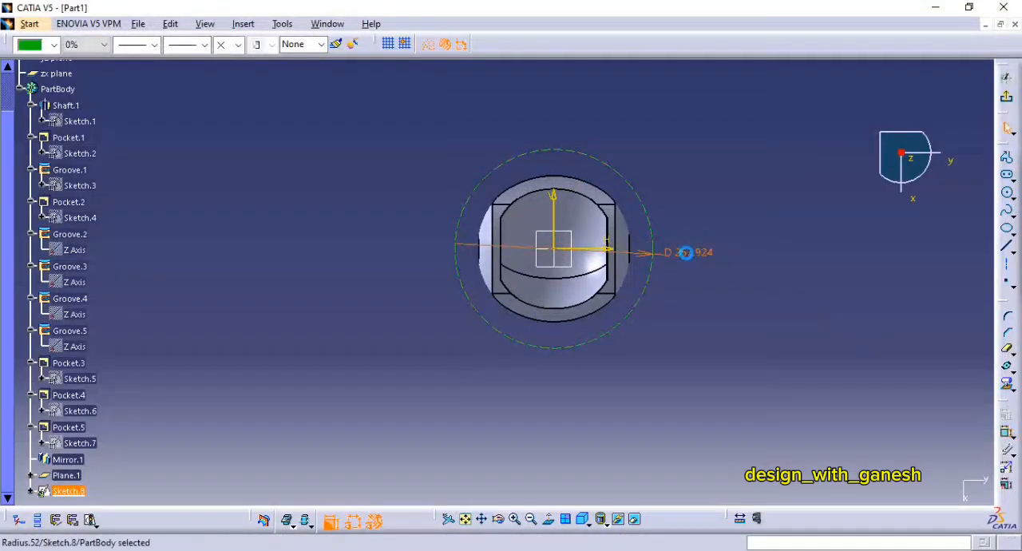
pyautogui.doubleClick(685, 253)
pyautogui.write('2')
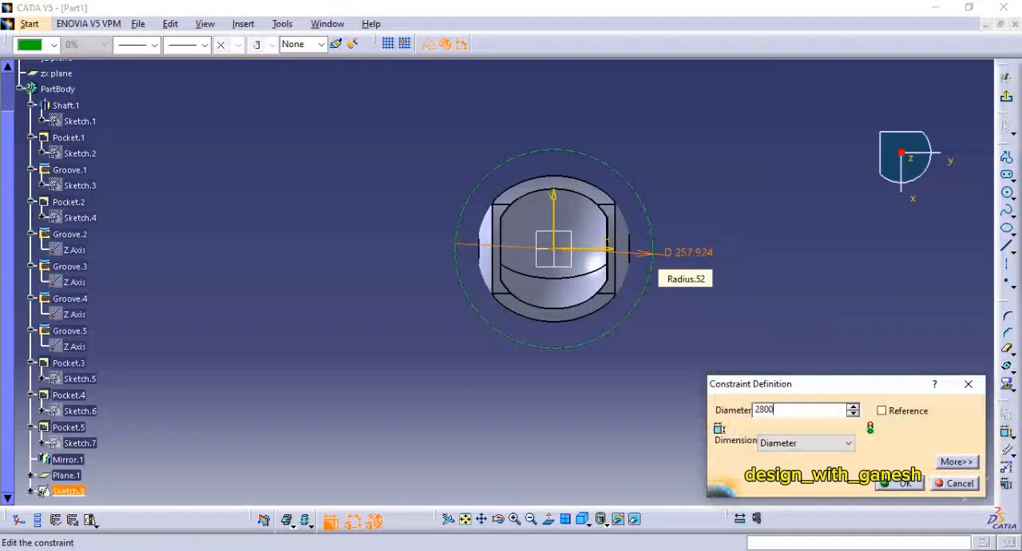
pyautogui.write('800')
pyautogui.press('Return')
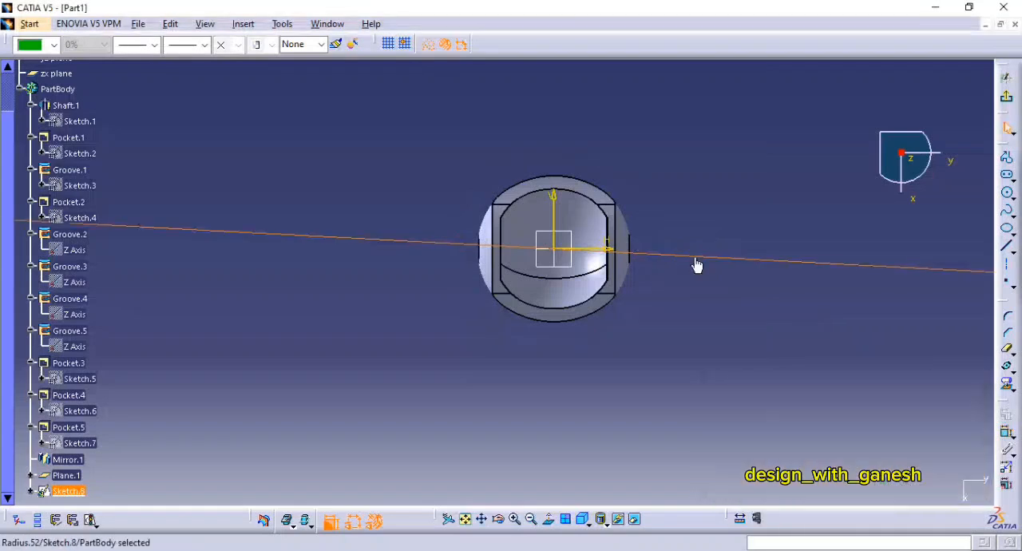
pyautogui.doubleClick(712, 262)
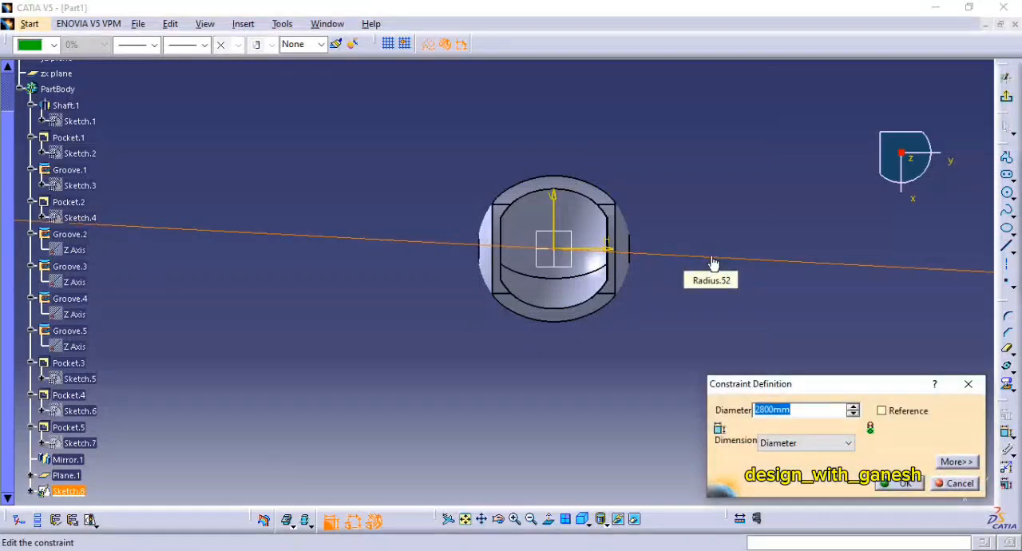
pyautogui.press('Return')
pyautogui.moveTo(721, 257); pyautogui.dragTo(815, 328, button='middle')
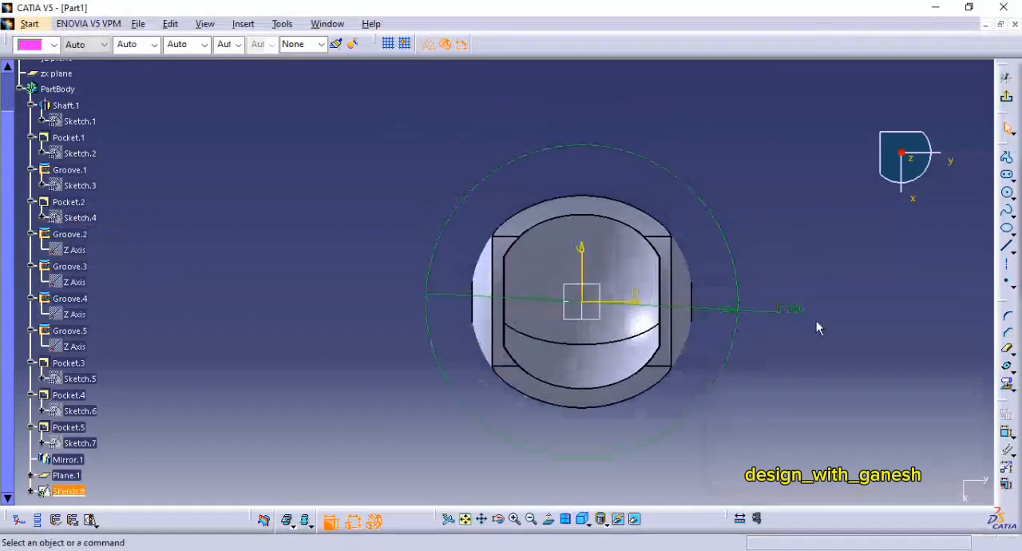
# Step: Draw an outward arc of about 55 mm radius centred on the construction circle's upper vertical-axis point, with both ends on that circle
pyautogui.click(1011, 199)
pyautogui.click(992, 205)
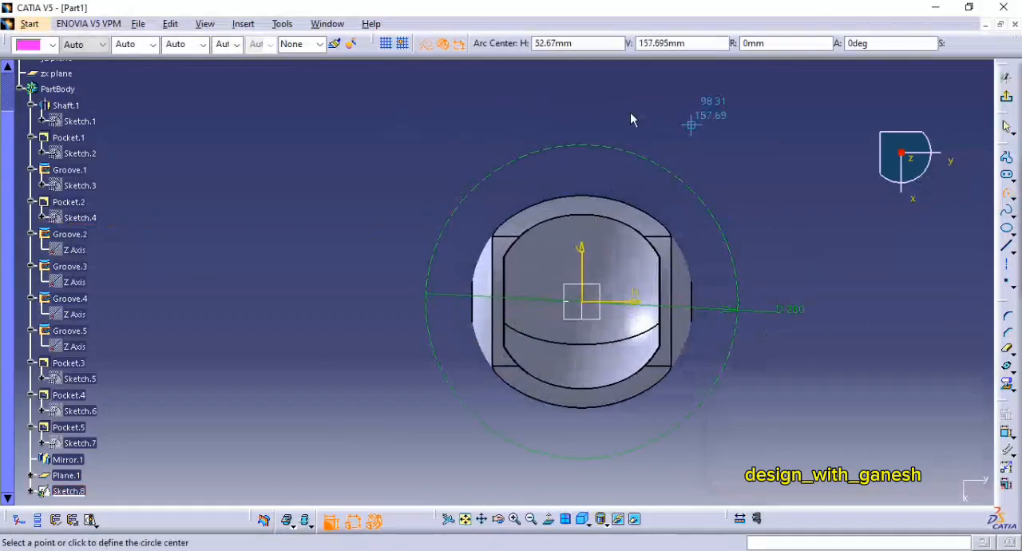
pyautogui.click(582, 146)
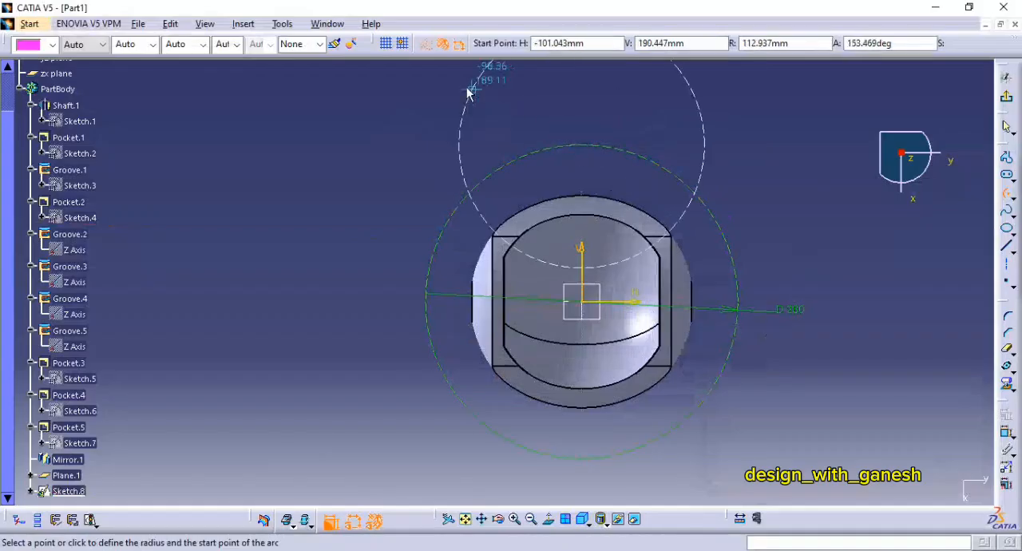
pyautogui.click(521, 153)
pyautogui.click(643, 151)
pyautogui.press('Escape')
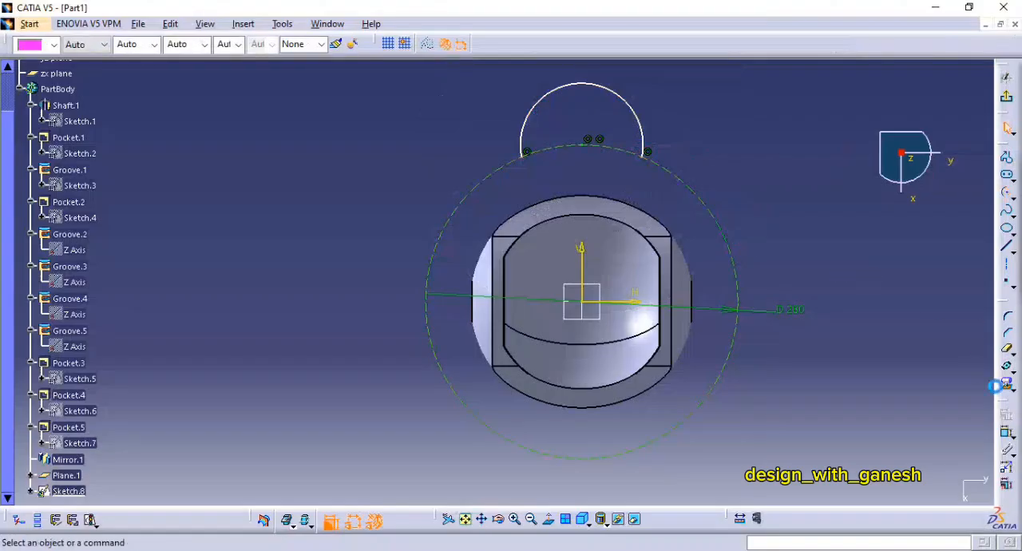
# Step: Dimension the arc's radius and set it to 36 mm
pyautogui.click(1006, 433)
pyautogui.click(633, 107)
pyautogui.click(648, 91)
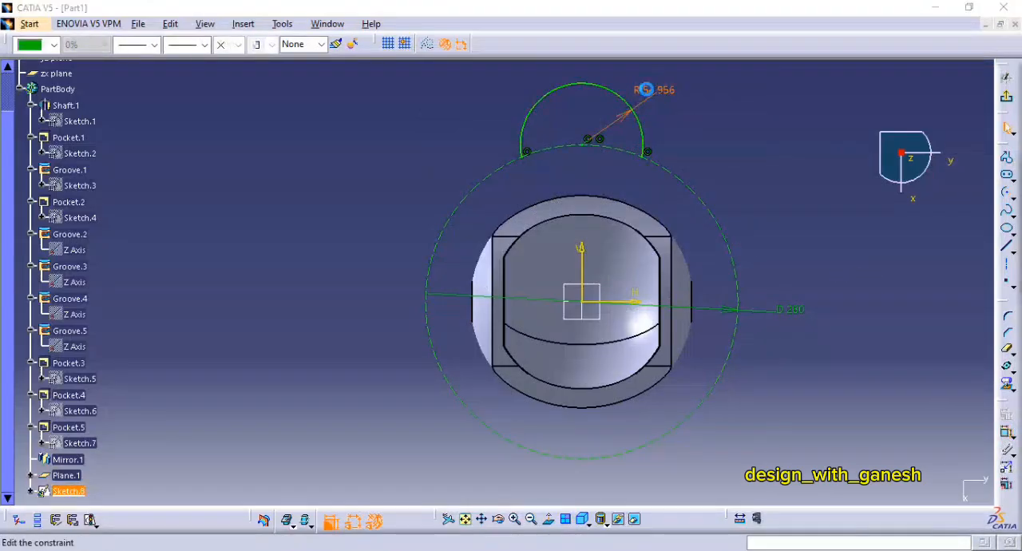
pyautogui.doubleClick(645, 90)
pyautogui.write('3')
pyautogui.press('Return')
pyautogui.moveTo(733, 169); pyautogui.dragTo(644, 134, button='middle')
# Step: Rotate the 36 mm radius arc about the origin, duplicating it with 5 instances at 60 degrees
pyautogui.click(597, 166)
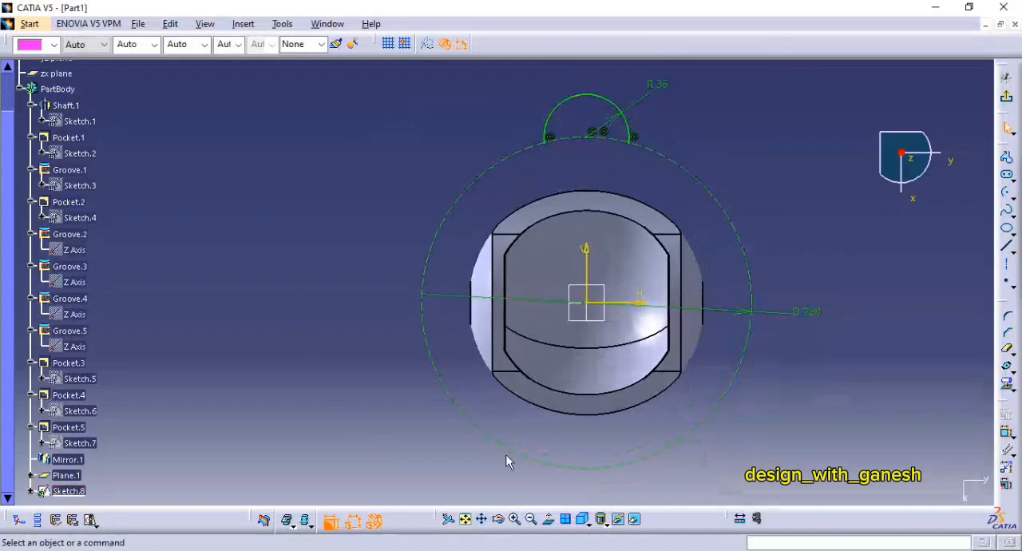
pyautogui.click(612, 102)
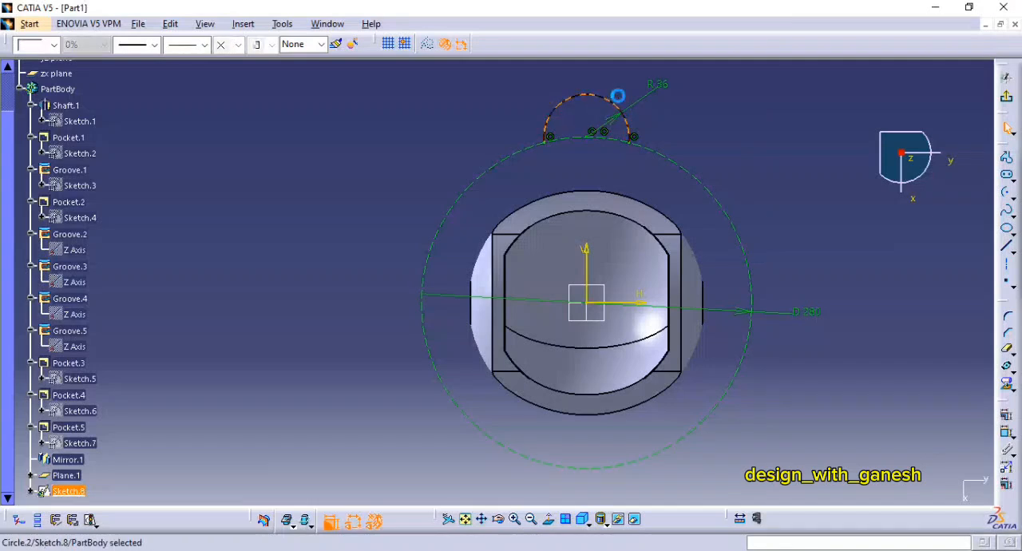
pyautogui.click(1007, 366)
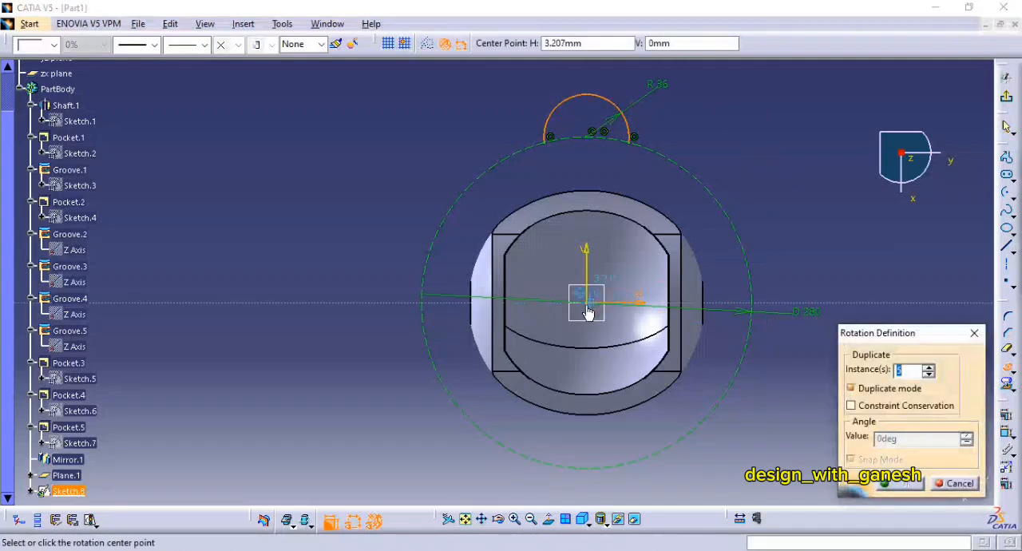
pyautogui.click(588, 307)
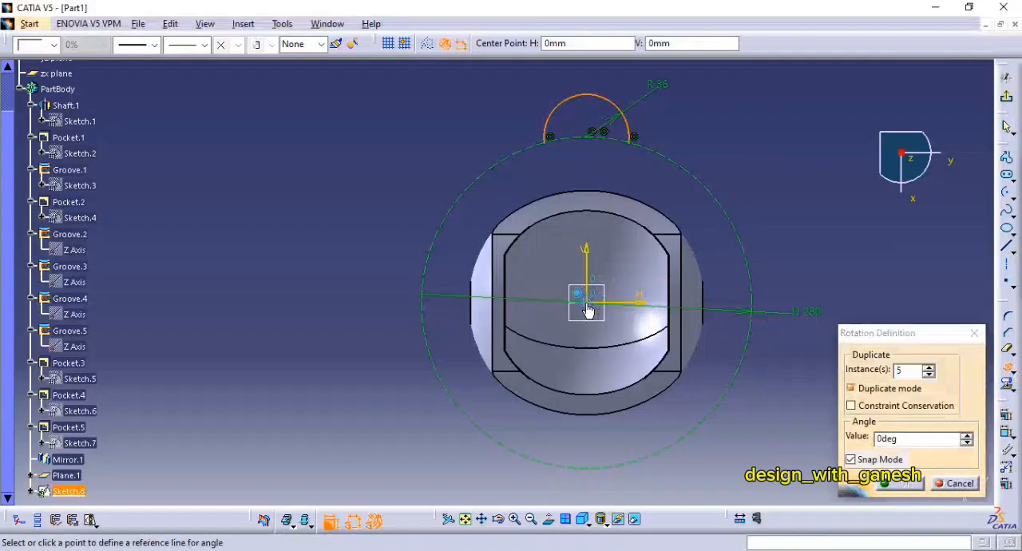
pyautogui.doubleClick(907, 371)
pyautogui.doubleClick(900, 434)
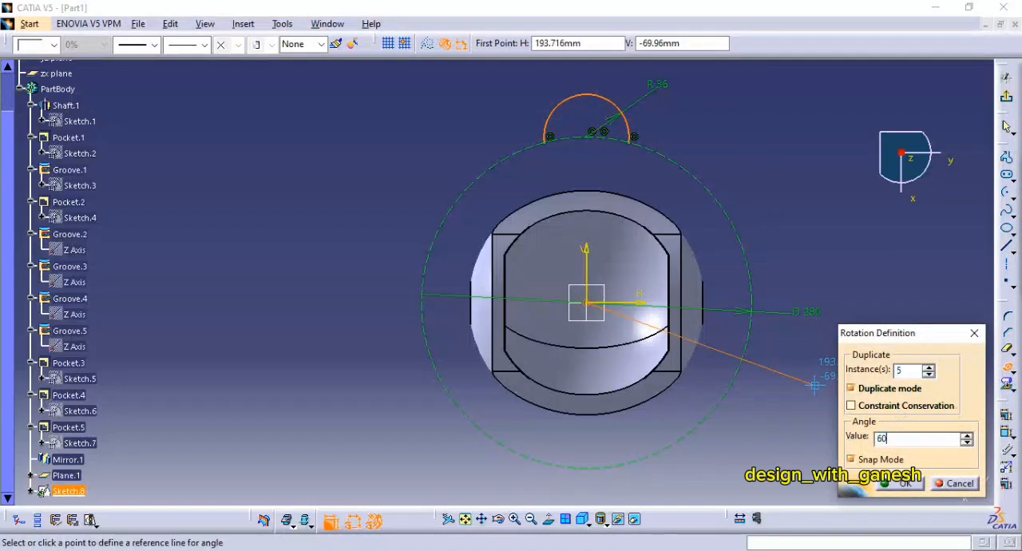
pyautogui.press('Return')
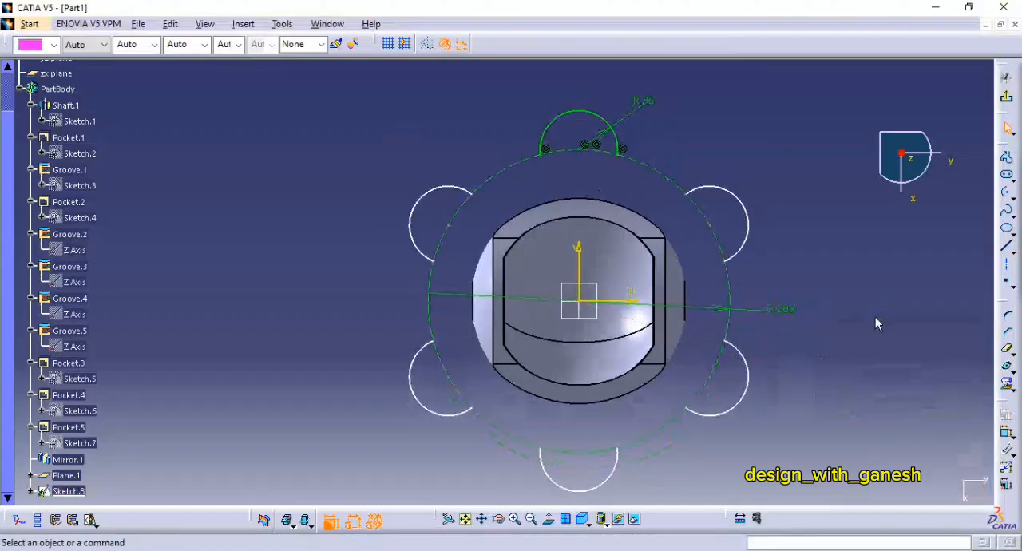
# Step: Dimension the radii of the five copied arcs
pyautogui.moveTo(875, 317); pyautogui.dragTo(859, 280, button='middle')
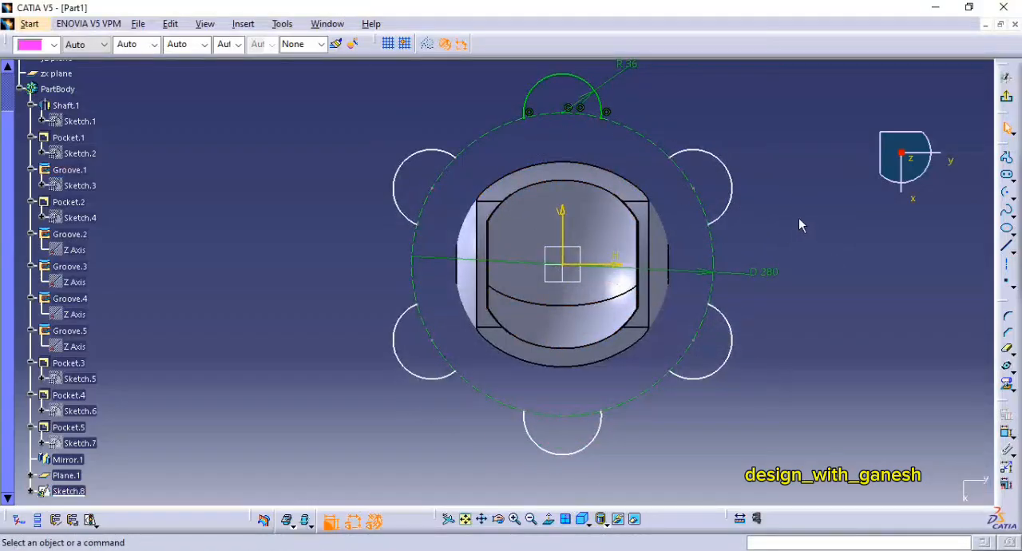
pyautogui.moveTo(798, 222); pyautogui.dragTo(791, 245, button='middle')
pyautogui.click(1006, 432)
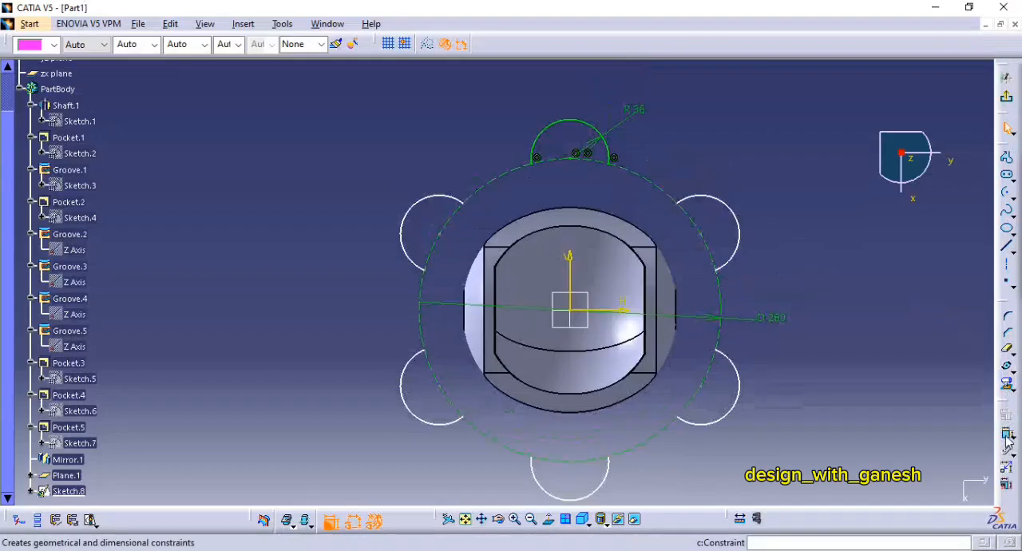
pyautogui.moveTo(740, 229); pyautogui.dragTo(736, 182, button='middle')
pyautogui.click(398, 200)
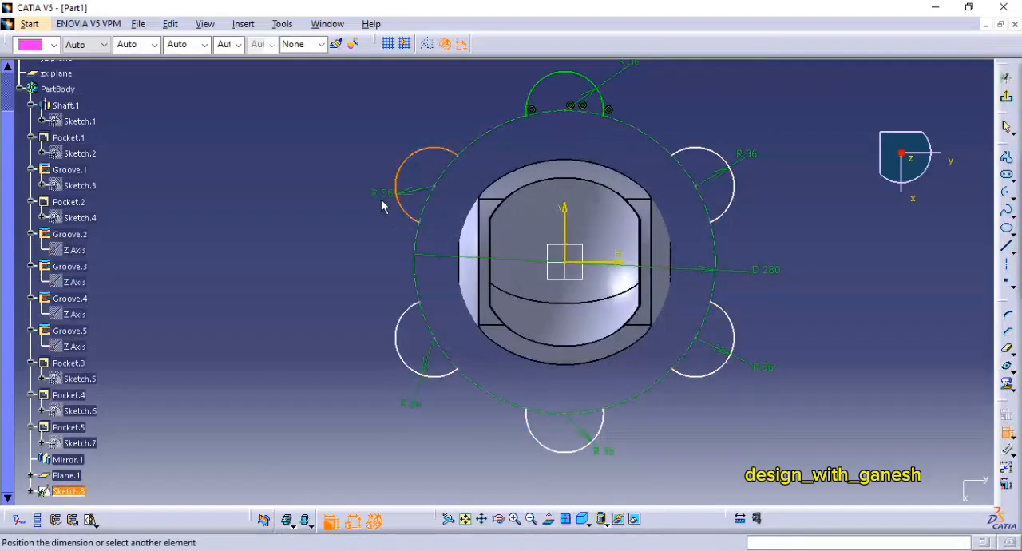
pyautogui.click(380, 204)
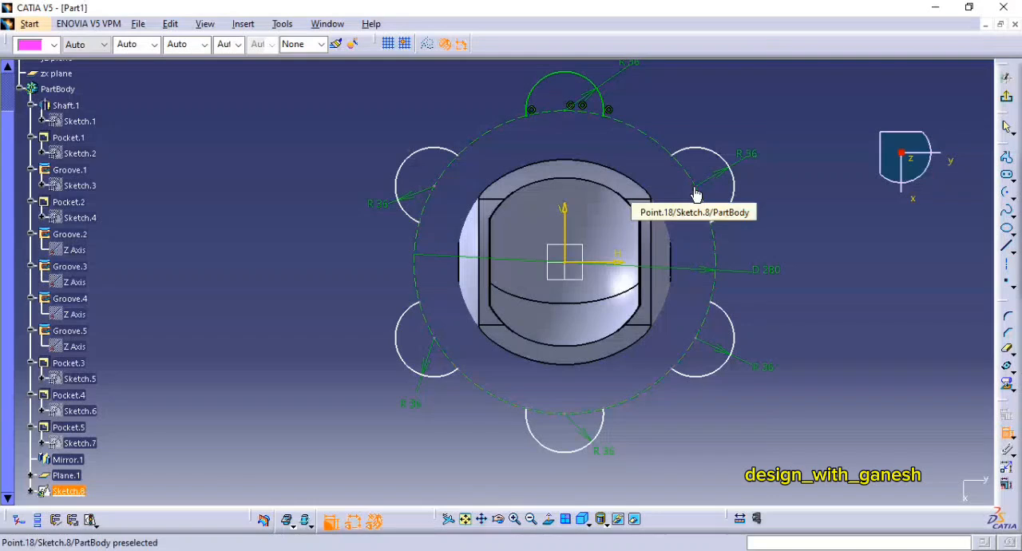
# Step: Make the centres of the upper-right, lower-right and bottom arcs coincident with the 280 mm construction circle
pyautogui.click(716, 253)
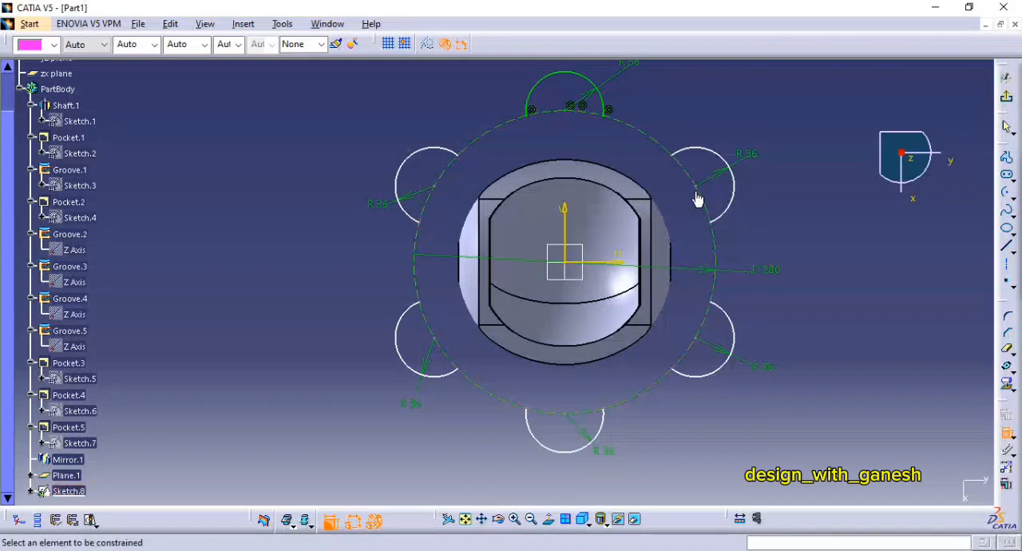
pyautogui.click(696, 189)
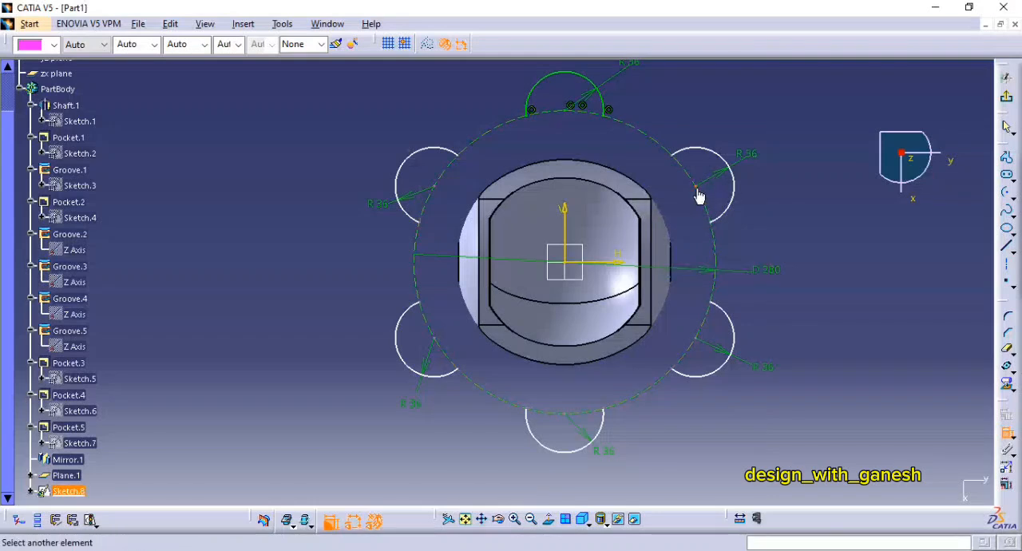
pyautogui.click(708, 206)
pyautogui.rightClick(705, 194)
pyautogui.click(748, 289)
pyautogui.click(697, 338)
pyautogui.click(703, 323)
pyautogui.rightClick(685, 299)
pyautogui.click(729, 392)
pyautogui.rightClick(569, 384)
pyautogui.click(610, 478)
# Step: Make the centres of the lower-left and upper-left arcs coincident with the 280 mm construction circle
pyautogui.click(434, 339)
pyautogui.click(427, 321)
pyautogui.click(454, 318)
pyautogui.moveTo(454, 318); pyautogui.dragTo(468, 365, button='middle')
pyautogui.rightClick(452, 203)
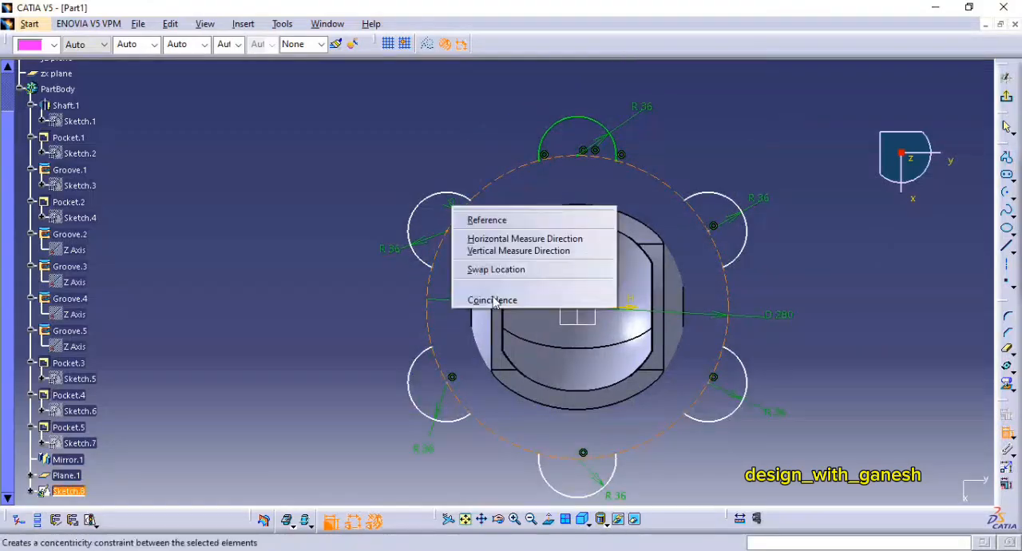
pyautogui.click(495, 299)
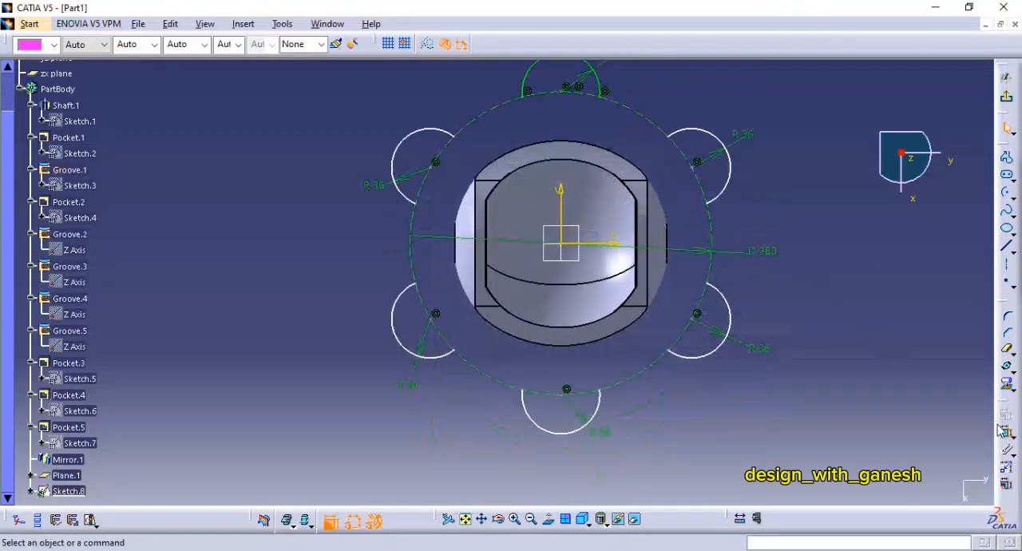
# Step: Draw a vertical construction line about 614 mm long, extended symmetrically about the origin
pyautogui.moveTo(738, 196)
pyautogui.mouseDown(button='middle')
pyautogui.moveTo(758, 248)
pyautogui.moveTo(744, 220)
pyautogui.mouseUp(button='middle')
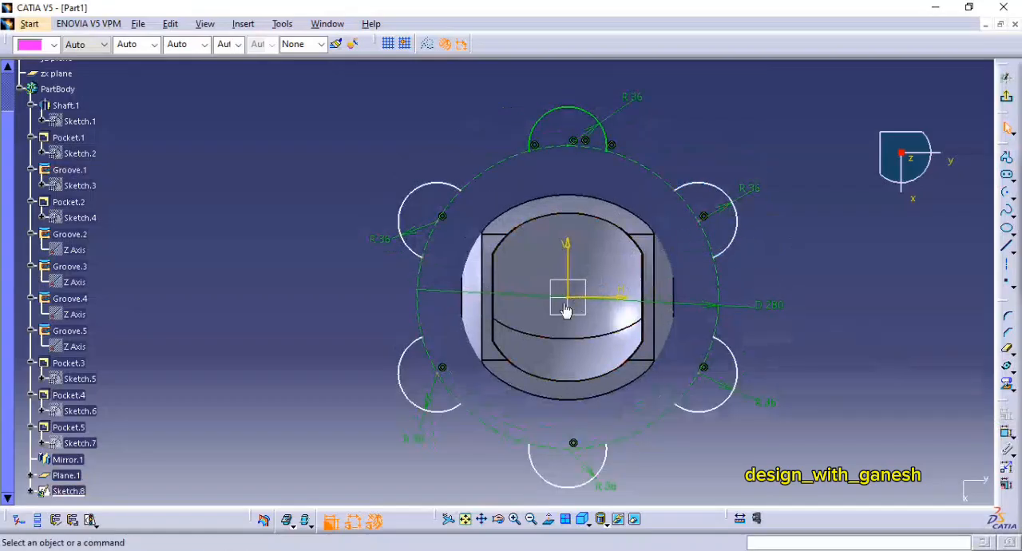
pyautogui.moveTo(876, 267)
pyautogui.mouseDown(button='middle')
pyautogui.moveTo(838, 210)
pyautogui.moveTo(851, 299)
pyautogui.mouseUp(button='middle')
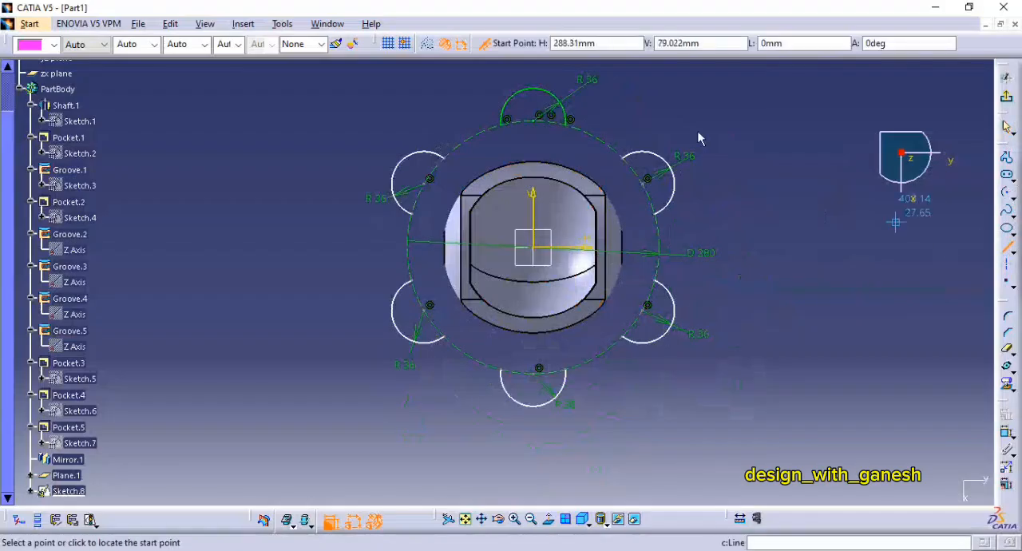
pyautogui.click(532, 250)
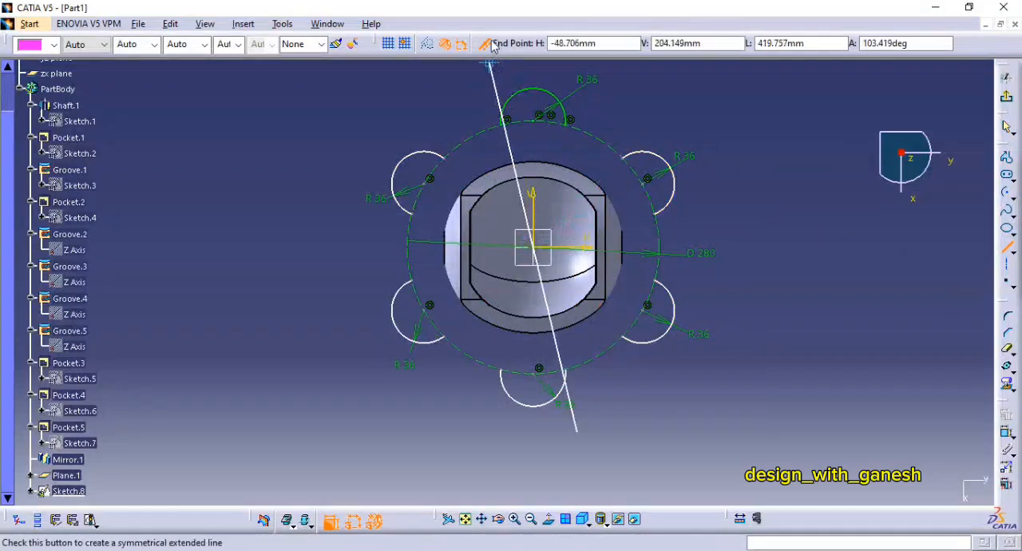
pyautogui.moveTo(605, 137)
pyautogui.mouseDown(button='middle')
pyautogui.moveTo(639, 142)
pyautogui.moveTo(703, 262)
pyautogui.mouseUp(button='middle')
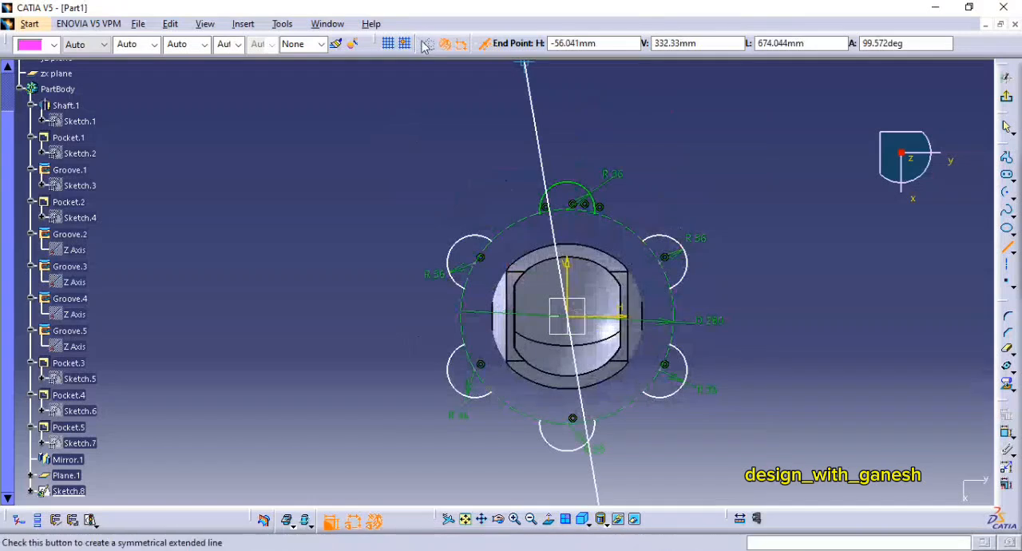
pyautogui.click(565, 79)
# Step: Draw two crossing construction lines symmetric about the origin, one about 65 degrees clockwise and one about 42 degrees counterclockwise from the vertical line
pyautogui.moveTo(568, 320); pyautogui.dragTo(580, 250, button='middle')
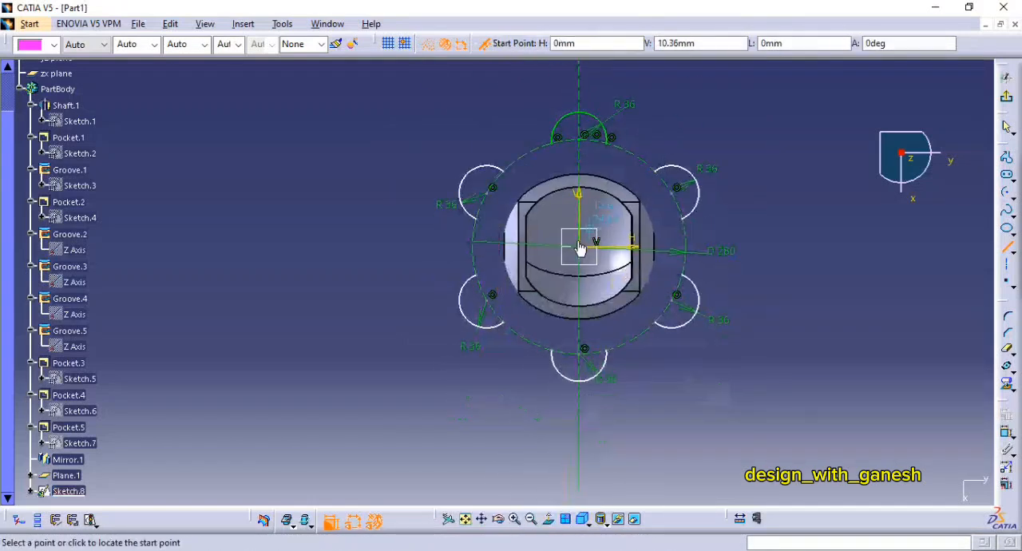
pyautogui.click(578, 248)
pyautogui.moveTo(626, 206); pyautogui.dragTo(622, 264, button='middle')
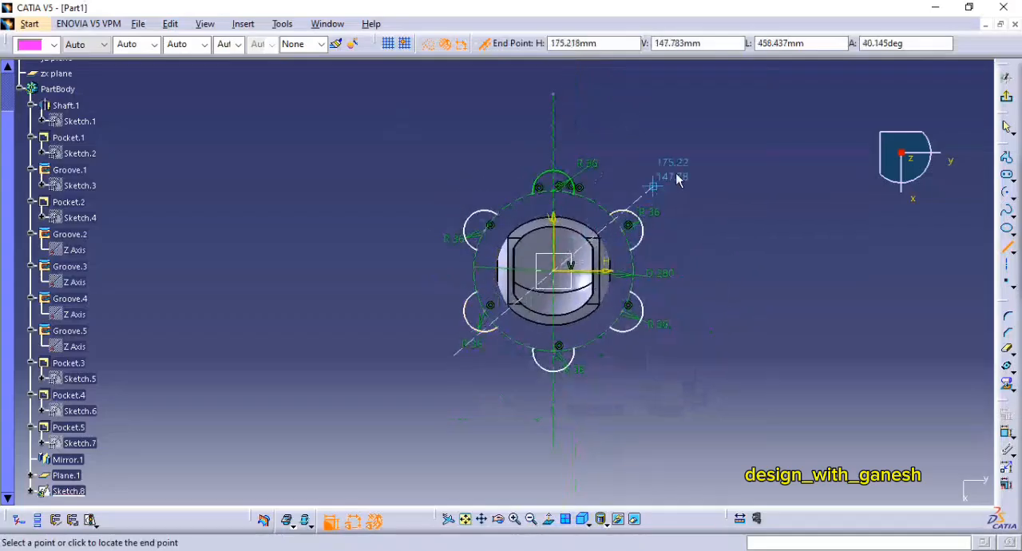
pyautogui.click(761, 172)
pyautogui.scroll(-1, 728, 250)
pyautogui.moveTo(727, 250); pyautogui.dragTo(743, 271, button='middle')
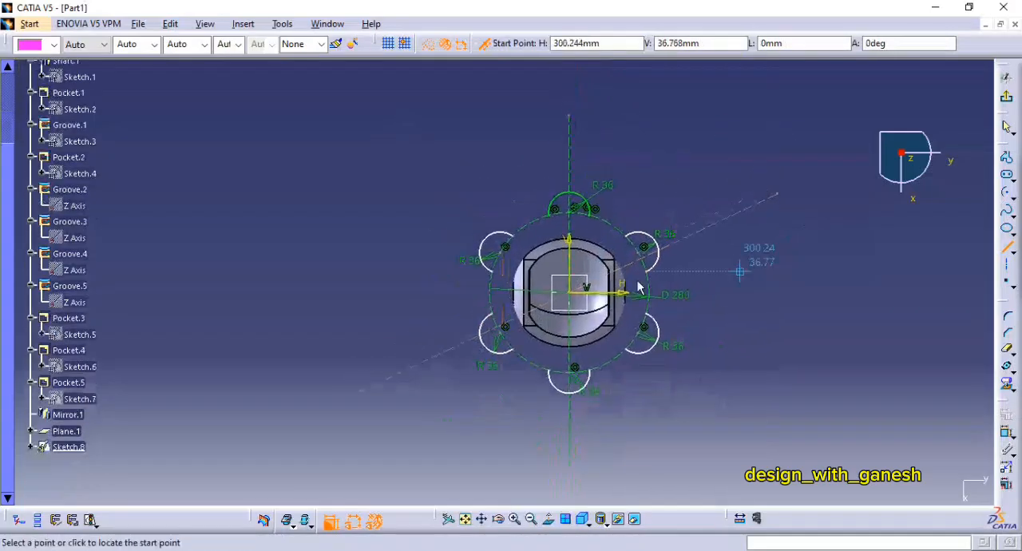
pyautogui.click(707, 433)
# Step: Dimension the angle between the vertical line and the line rising to the right, and set it to 60 degrees
pyautogui.click(1005, 433)
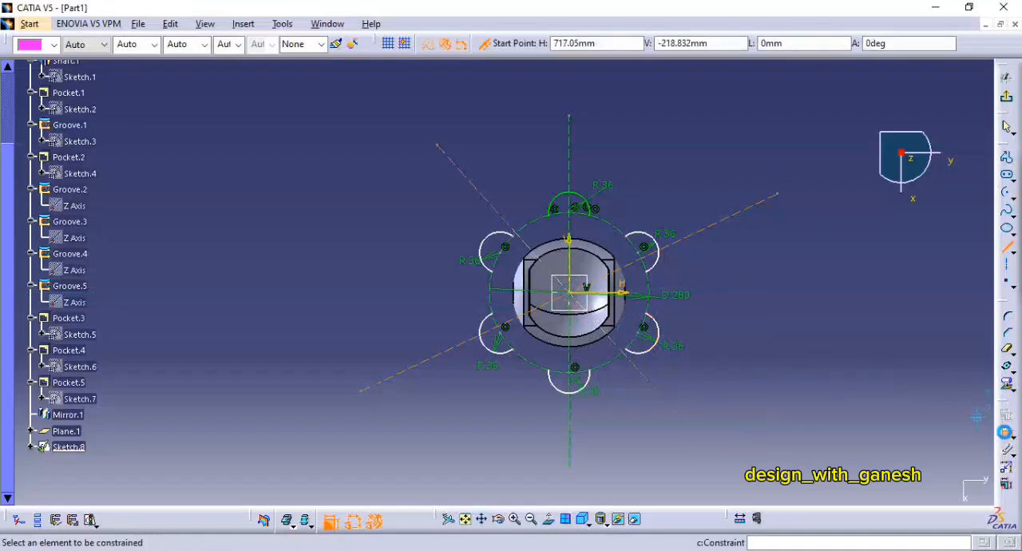
pyautogui.click(570, 160)
pyautogui.click(718, 226)
pyautogui.click(697, 152)
pyautogui.doubleClick(696, 155)
pyautogui.write('60')
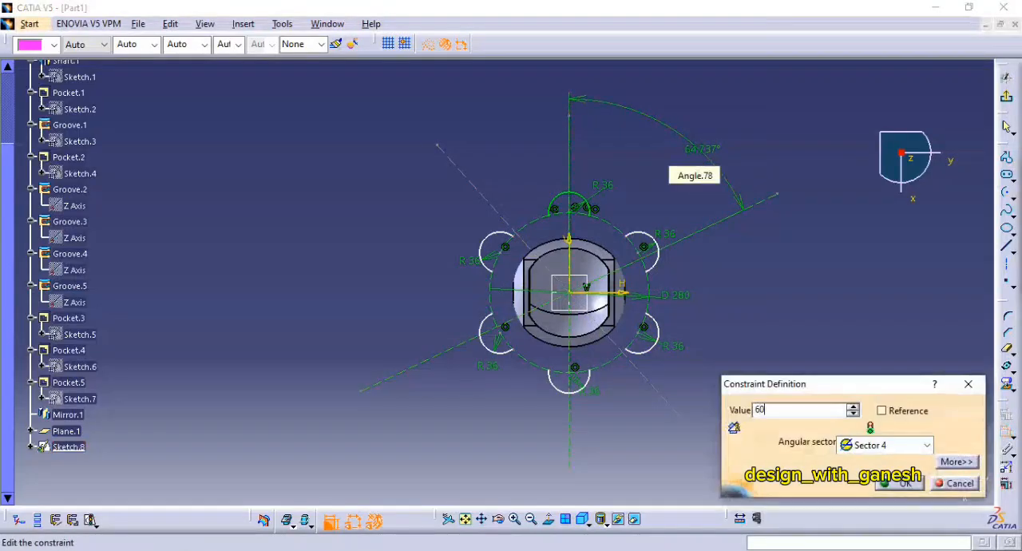
pyautogui.press('Return')
# Step: Dimension the angle between the vertical line and the line rising to the left, and set it to 60 degrees
pyautogui.click(477, 191)
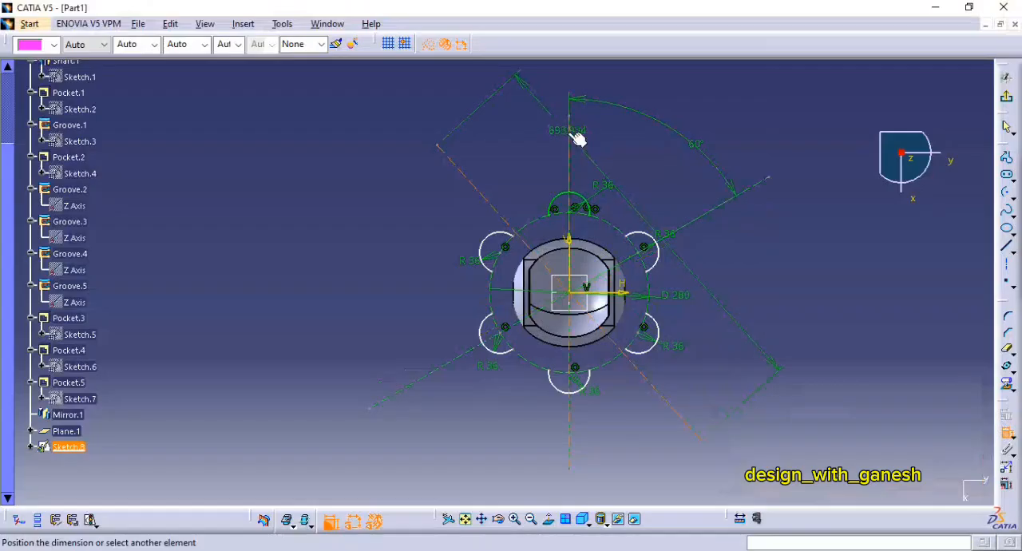
pyautogui.click(531, 136)
pyautogui.doubleClick(530, 133)
pyautogui.write('6')
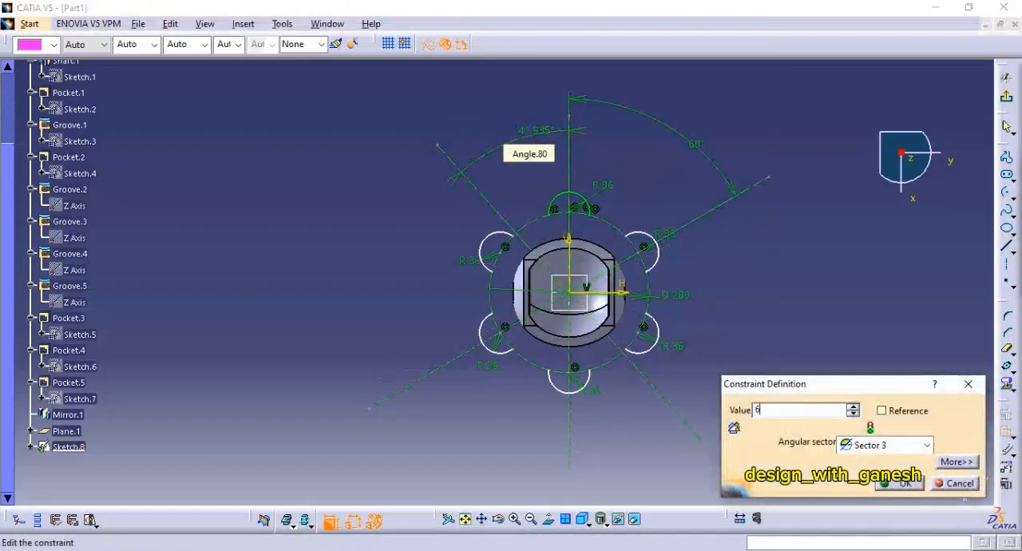
pyautogui.write('0')
pyautogui.press('Return')
pyautogui.moveTo(708, 299)
pyautogui.mouseDown(button='middle')
pyautogui.moveTo(724, 171)
pyautogui.moveTo(573, 212)
pyautogui.moveTo(516, 199)
pyautogui.mouseUp(button='middle')
pyautogui.moveTo(844, 235); pyautogui.dragTo(643, 200, button='middle')
pyautogui.press('Escape')
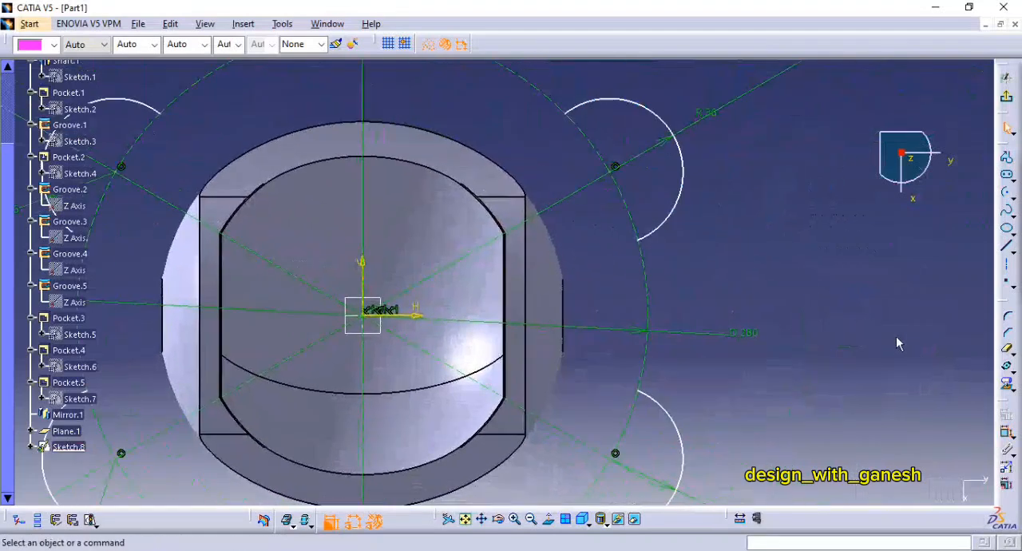
# Step: Move the copied arcs along the construction circle to test their remaining freedom
pyautogui.moveTo(664, 224); pyautogui.dragTo(656, 214)
pyautogui.moveTo(661, 221); pyautogui.dragTo(653, 150, button='middle')
pyautogui.moveTo(665, 342); pyautogui.dragTo(677, 321)
pyautogui.moveTo(559, 447); pyautogui.dragTo(621, 265, button='middle')
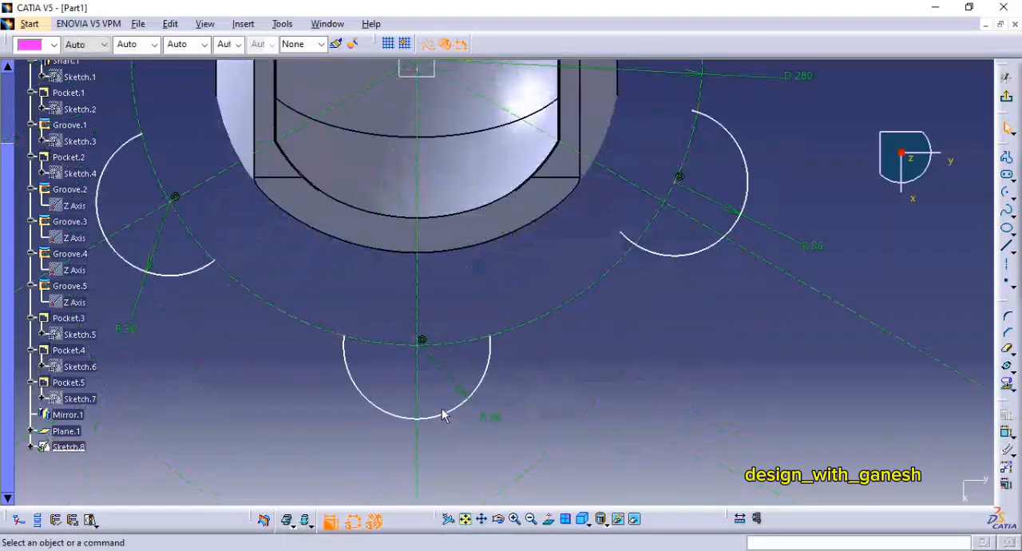
pyautogui.moveTo(442, 413); pyautogui.dragTo(472, 416)
pyautogui.moveTo(359, 304); pyautogui.dragTo(458, 345, button='middle')
pyautogui.moveTo(308, 308); pyautogui.dragTo(326, 334)
pyautogui.moveTo(230, 75); pyautogui.dragTo(380, 253, button='middle')
pyautogui.moveTo(369, 194); pyautogui.dragTo(356, 218)
pyautogui.moveTo(471, 172); pyautogui.dragTo(480, 254, button='middle')
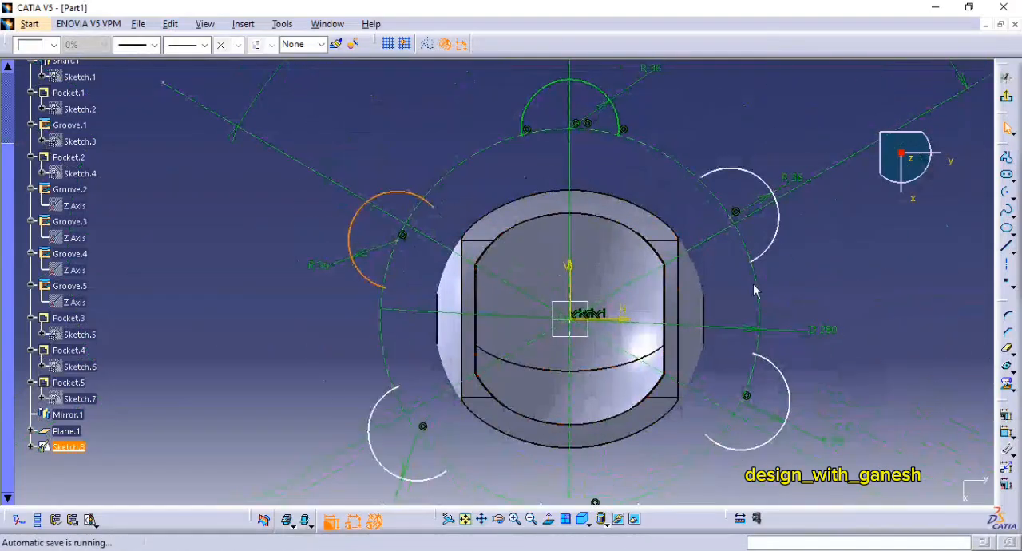
# Step: Make the upper-right arc's centre coincident with the inclined construction line passing beside it
pyautogui.click(1008, 435)
pyautogui.moveTo(686, 230); pyautogui.dragTo(688, 190, button='middle')
pyautogui.moveTo(887, 236); pyautogui.dragTo(587, 235, button='middle')
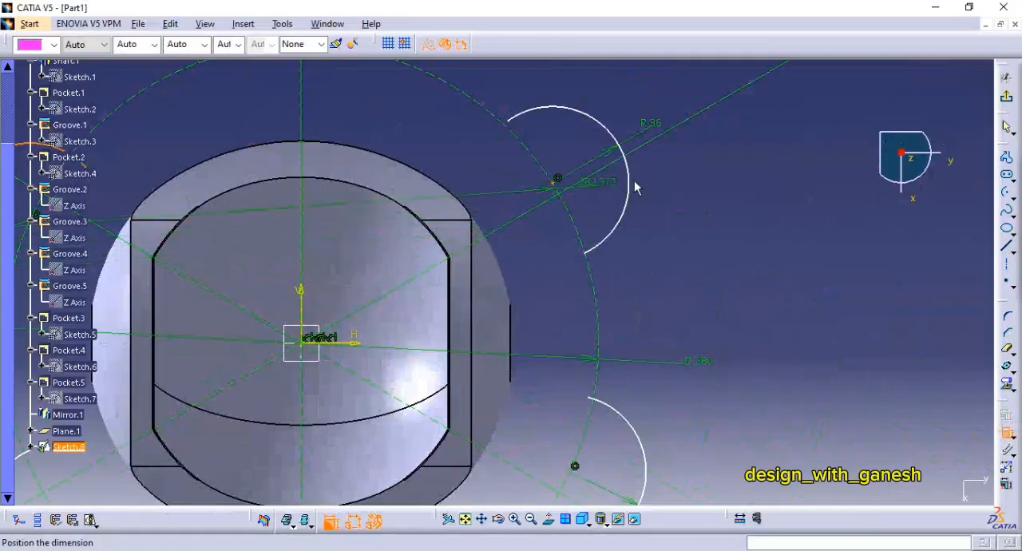
pyautogui.click(1008, 432)
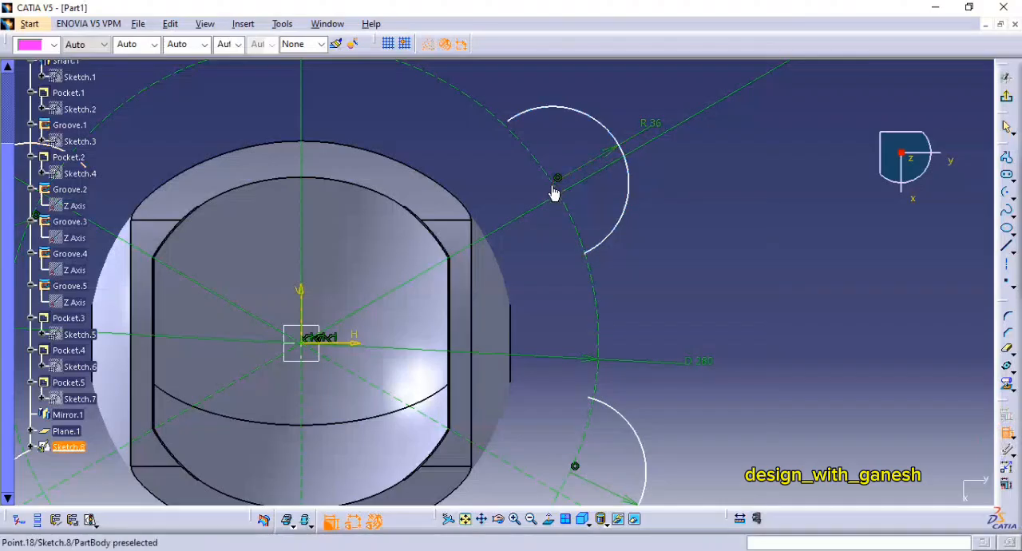
pyautogui.click(646, 157)
pyautogui.rightClick(648, 166)
pyautogui.click(686, 221)
# Step: Make the lower-right arc's centre coincident with its inclined construction line and the bottom arc's centre with the vertical construction line
pyautogui.moveTo(683, 261); pyautogui.dragTo(671, 159, button='middle')
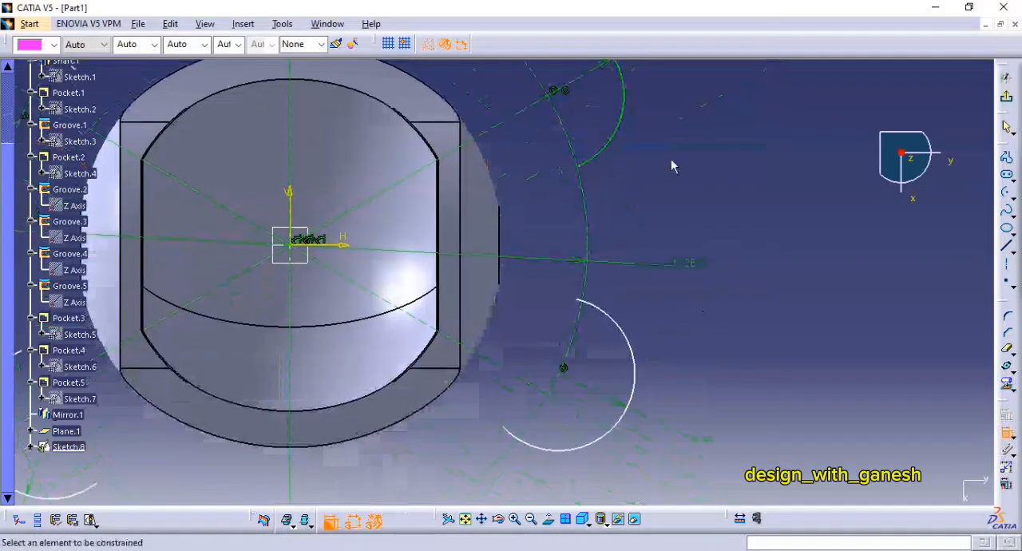
pyautogui.click(513, 379)
pyautogui.rightClick(500, 340)
pyautogui.click(534, 401)
pyautogui.click(411, 333)
pyautogui.click(383, 286)
pyautogui.rightClick(388, 278)
pyautogui.click(423, 338)
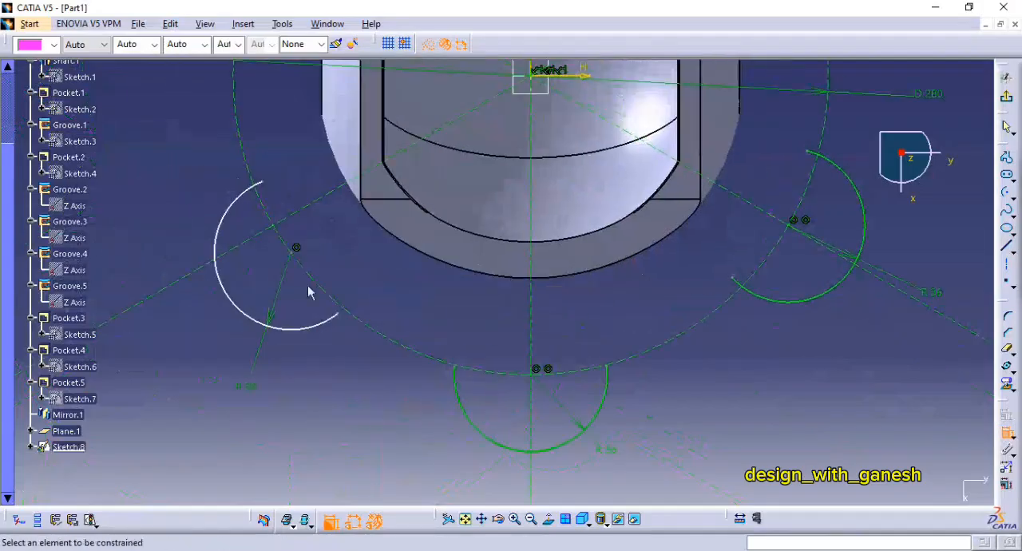
# Step: Make the centres of the lower-left and upper-left arcs coincident with their inclined construction lines
pyautogui.rightClick(294, 217)
pyautogui.click(337, 328)
pyautogui.moveTo(344, 136); pyautogui.dragTo(487, 448, button='middle')
pyautogui.click(404, 264)
pyautogui.click(403, 229)
pyautogui.rightClick(283, 185)
pyautogui.click(348, 250)
pyautogui.moveTo(536, 177); pyautogui.dragTo(464, 99, button='middle')
pyautogui.moveTo(671, 171); pyautogui.dragTo(669, 274, button='middle')
pyautogui.press('Escape')
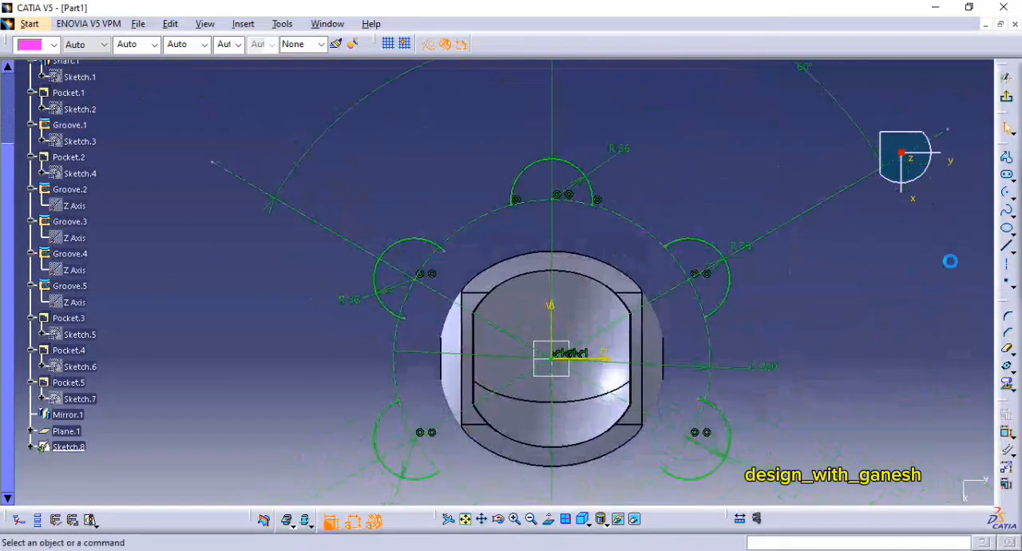
# Step: Draw a standard, non-construction arc of about 56 mm radius outside the gap between the top and upper-right lobes
pyautogui.click(1006, 193)
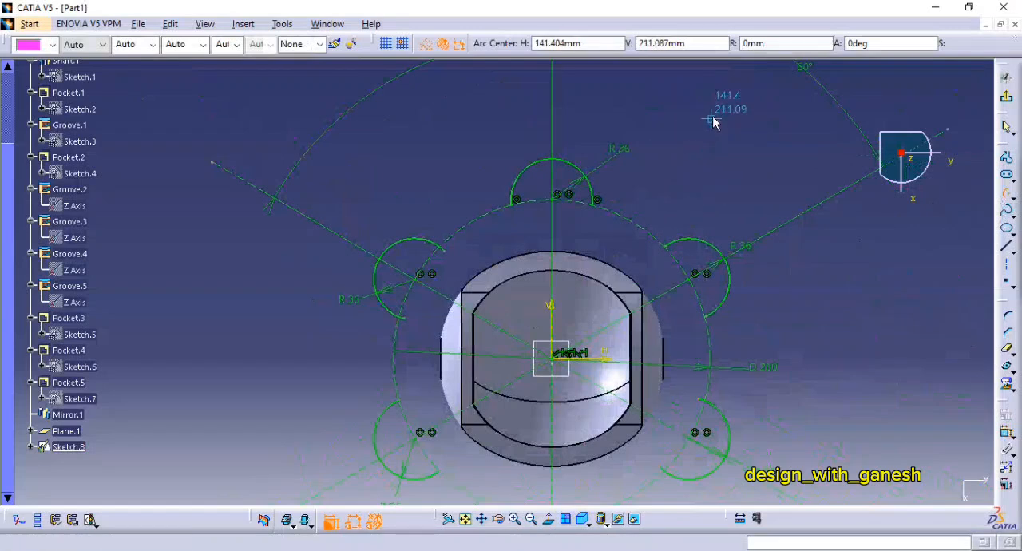
pyautogui.click(711, 118)
pyautogui.click(426, 43)
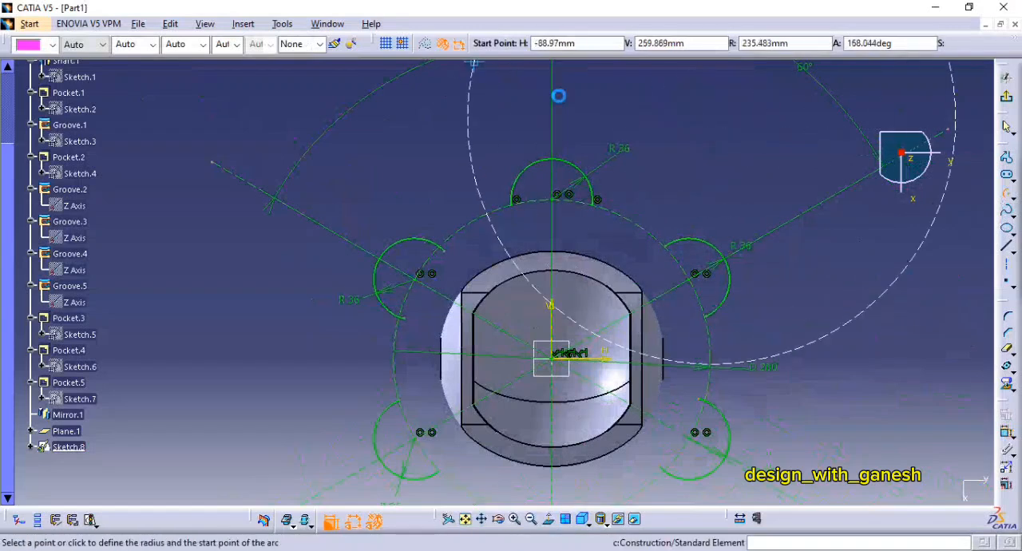
pyautogui.click(660, 84)
pyautogui.click(763, 159)
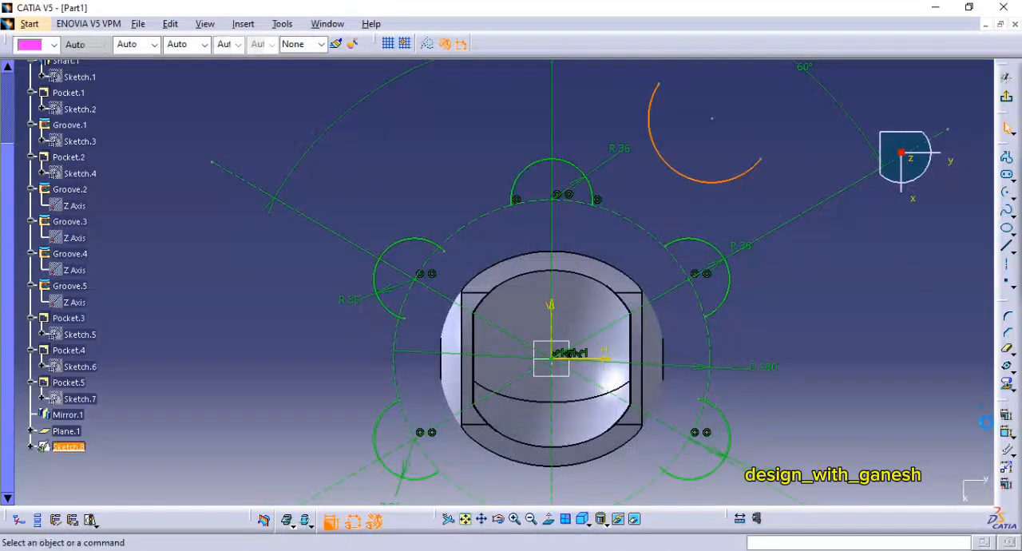
# Step: Dimension the new arc's radius as 140 mm and move the arc outward, clear of the lobes
pyautogui.click(1006, 434)
pyautogui.click(681, 179)
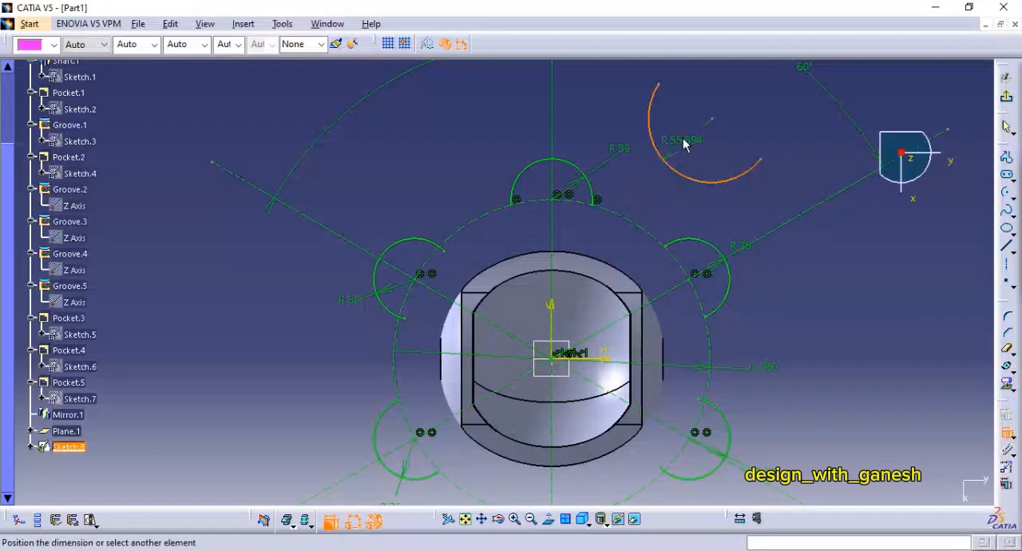
pyautogui.doubleClick(675, 142)
pyautogui.write('140')
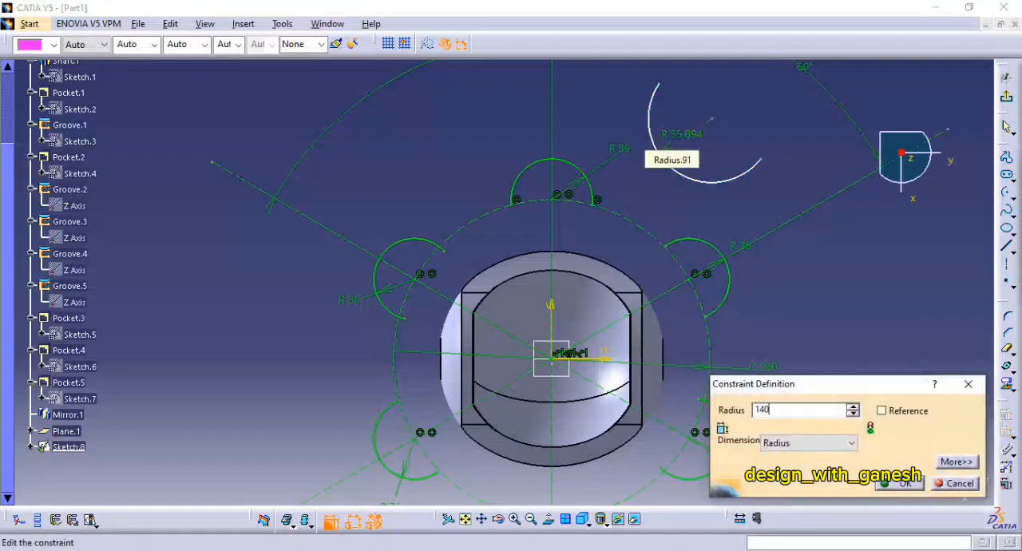
pyautogui.press('Return')
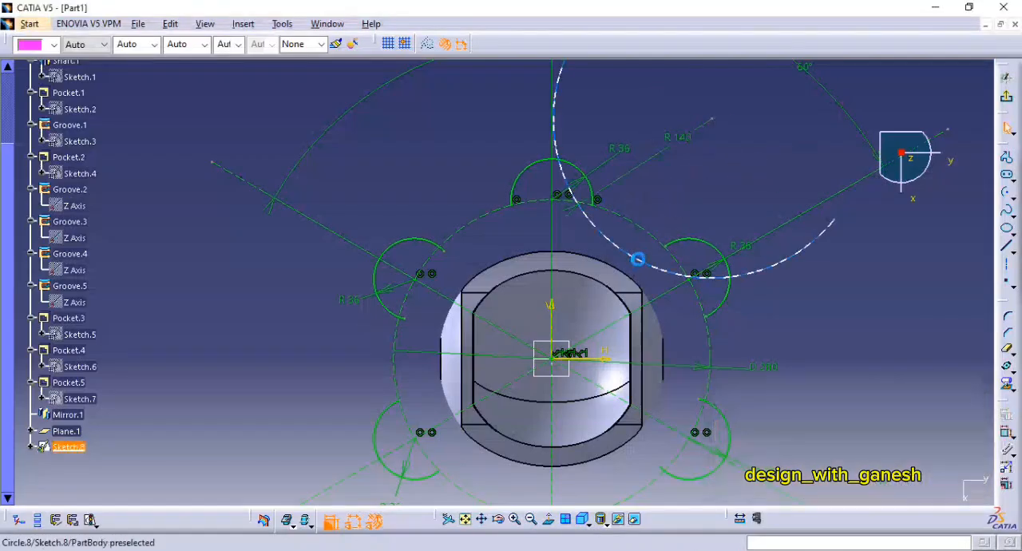
pyautogui.moveTo(653, 205); pyautogui.dragTo(668, 191)
# Step: Make the 140 mm radius arc tangent to the top lobe arc and to the upper-right lobe arc
pyautogui.click(949, 391)
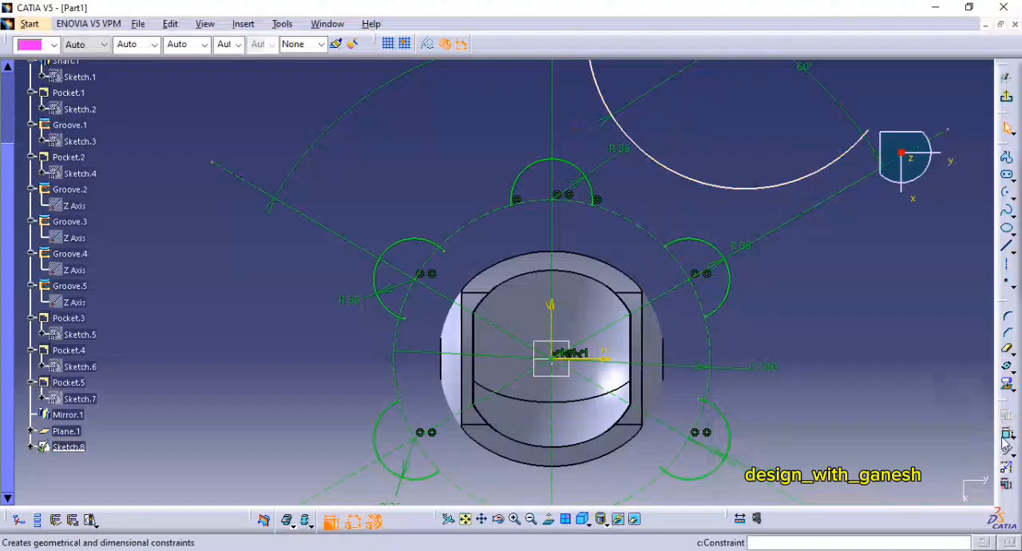
pyautogui.click(662, 164)
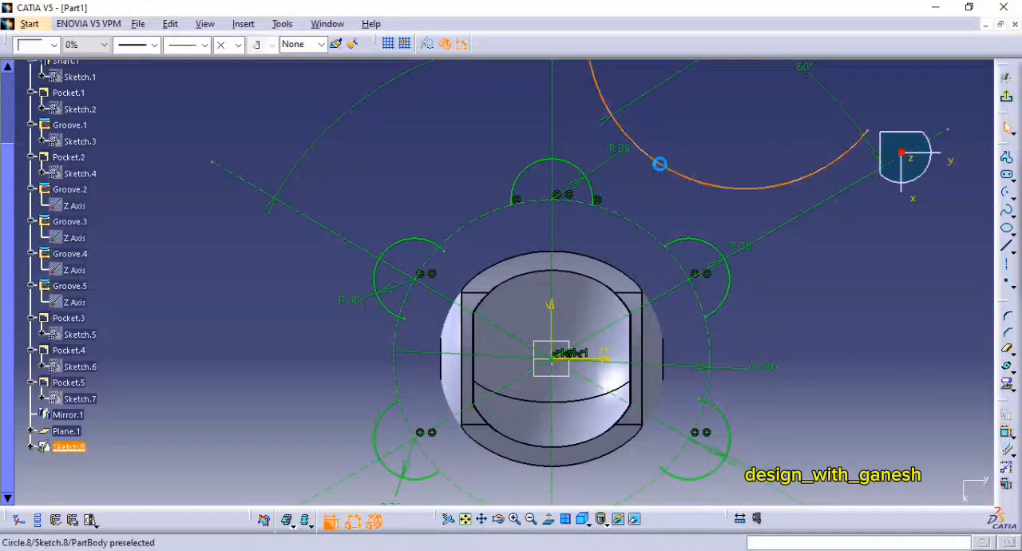
pyautogui.click(573, 170)
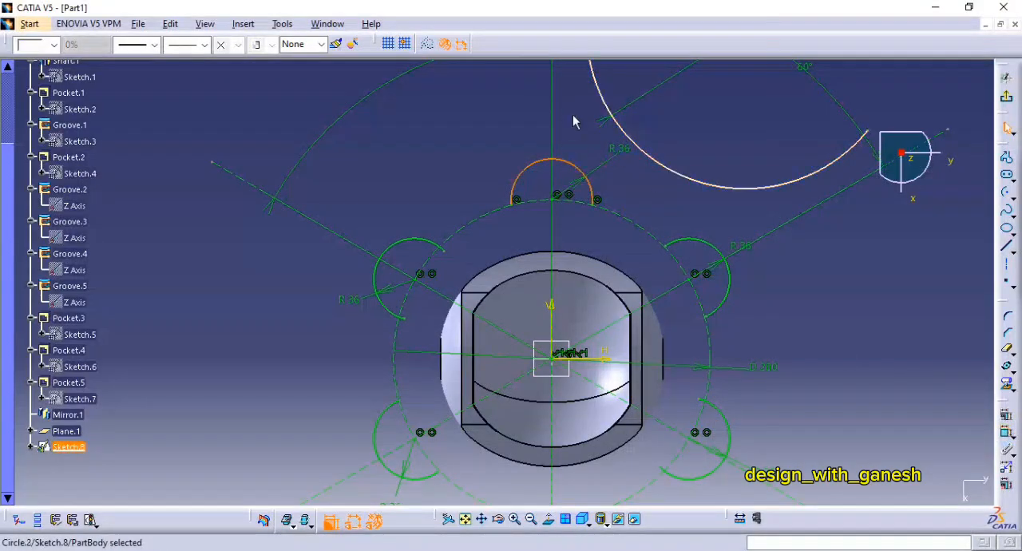
pyautogui.click(1006, 435)
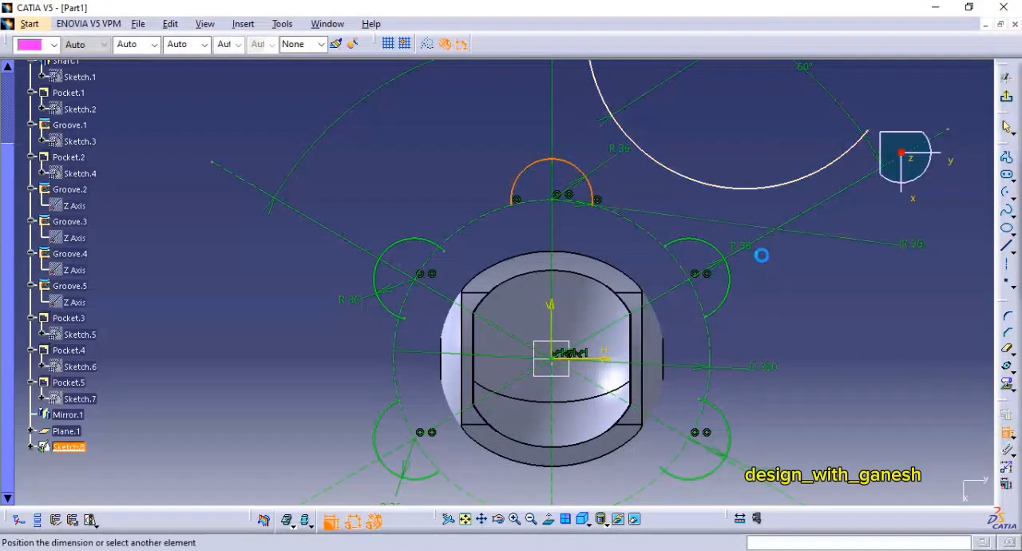
pyautogui.click(646, 155)
pyautogui.rightClick(587, 120)
pyautogui.click(619, 219)
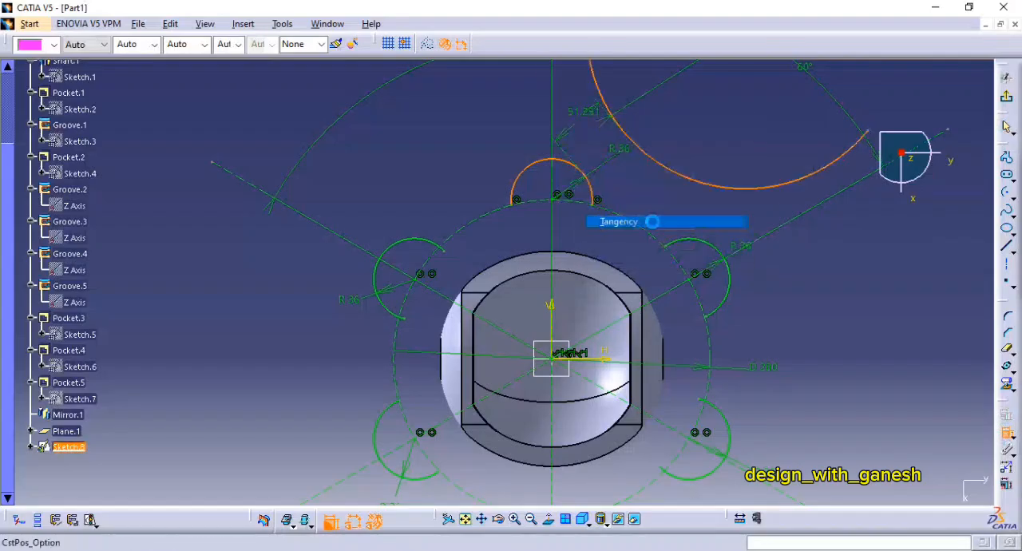
pyautogui.click(694, 232)
pyautogui.rightClick(669, 173)
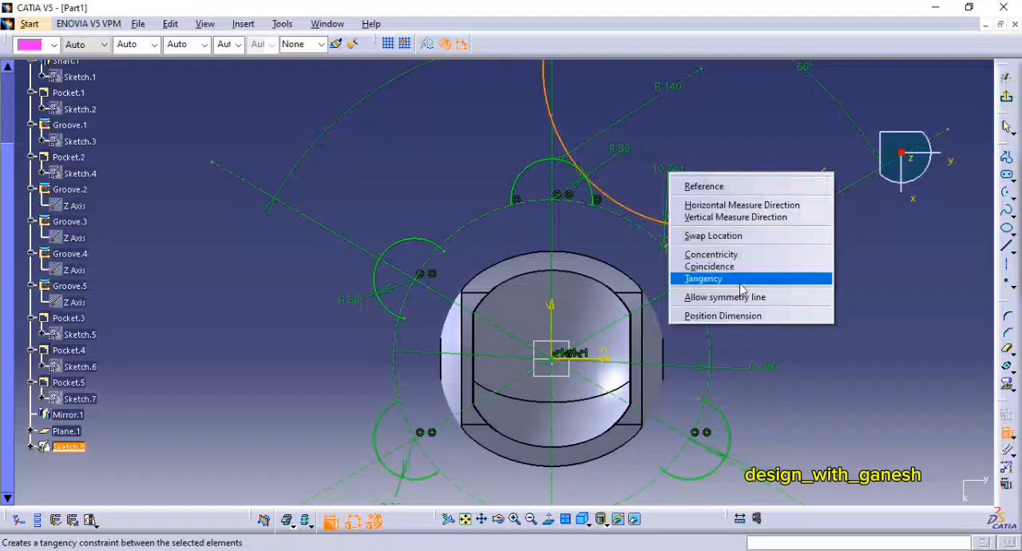
pyautogui.click(704, 279)
# Step: Trim away the 140 mm radius arc's excess beyond its tangent points with the top and upper-right lobes
pyautogui.moveTo(612, 151)
pyautogui.mouseDown(button='middle')
pyautogui.moveTo(620, 110)
pyautogui.moveTo(675, 174)
pyautogui.mouseUp(button='middle')
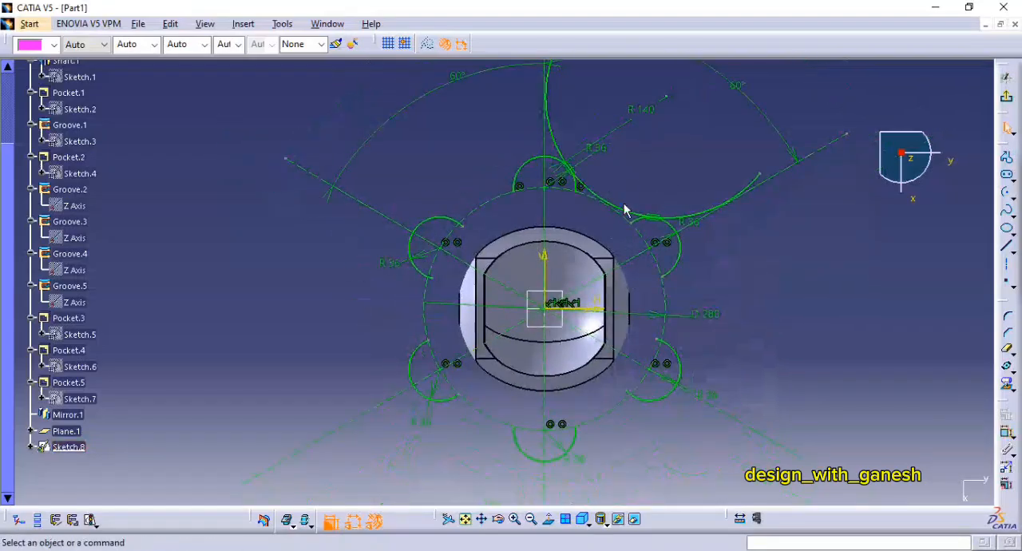
pyautogui.click(1006, 350)
pyautogui.click(708, 220)
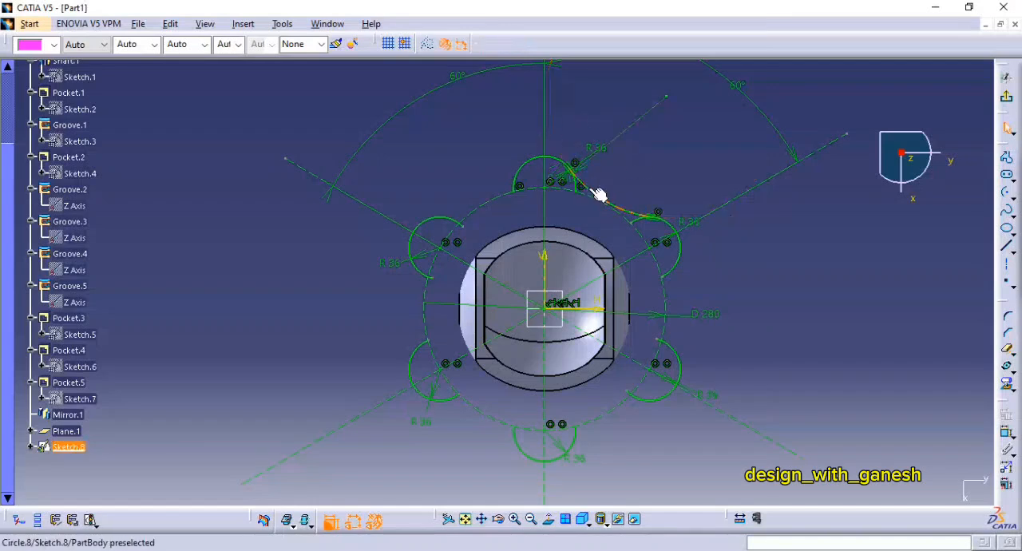
# Step: Rotate the trimmed connecting arc about the origin in duplicate mode with 5 instances at 60 degrees
pyautogui.click(599, 195)
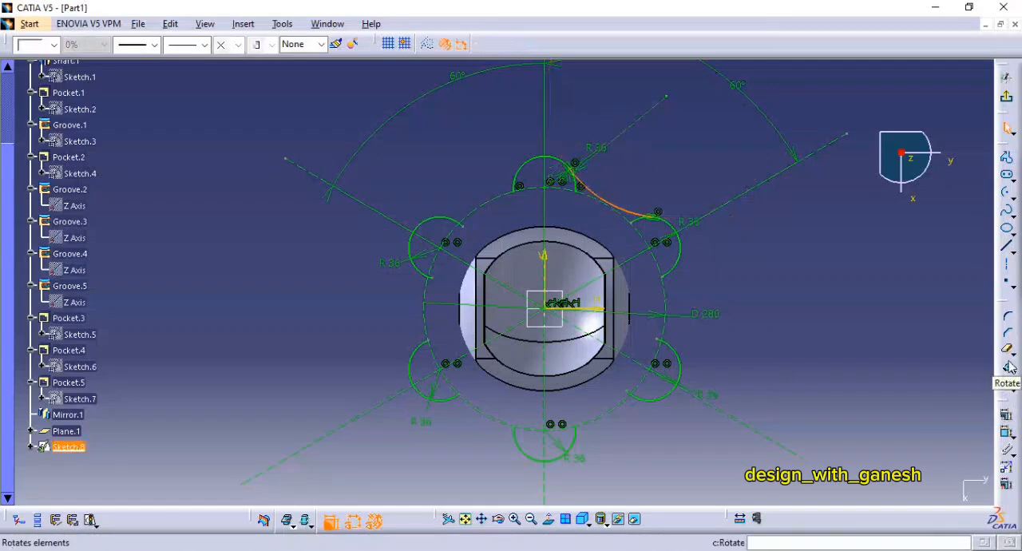
pyautogui.moveTo(738, 367)
pyautogui.mouseDown(button='middle')
pyautogui.moveTo(730, 269)
pyautogui.moveTo(682, 233)
pyautogui.mouseUp(button='middle')
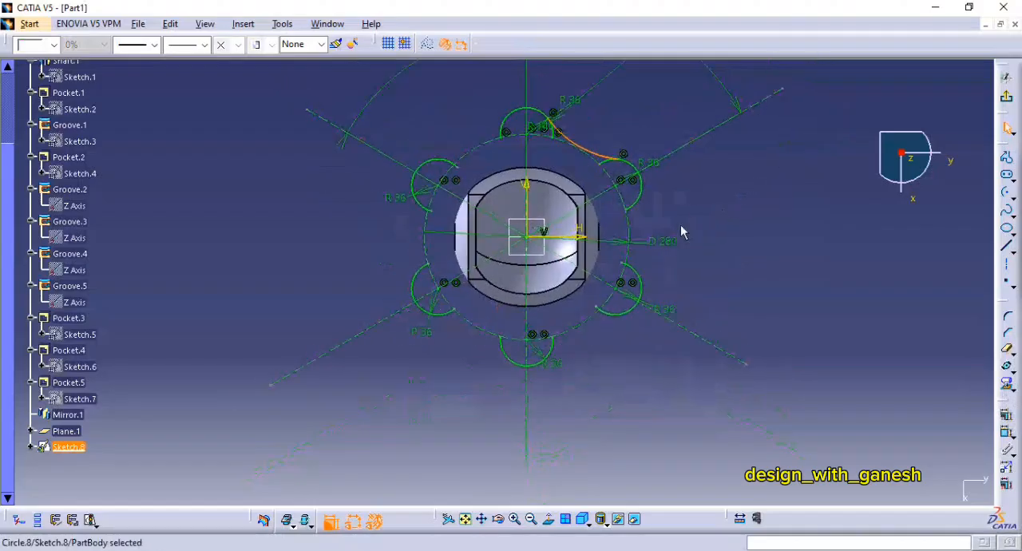
pyautogui.click(1008, 370)
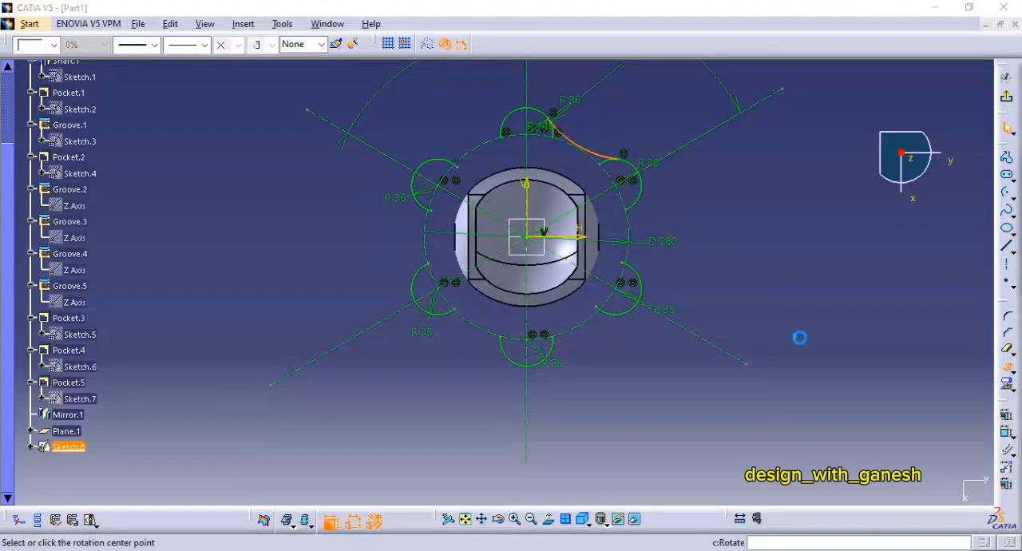
pyautogui.click(524, 238)
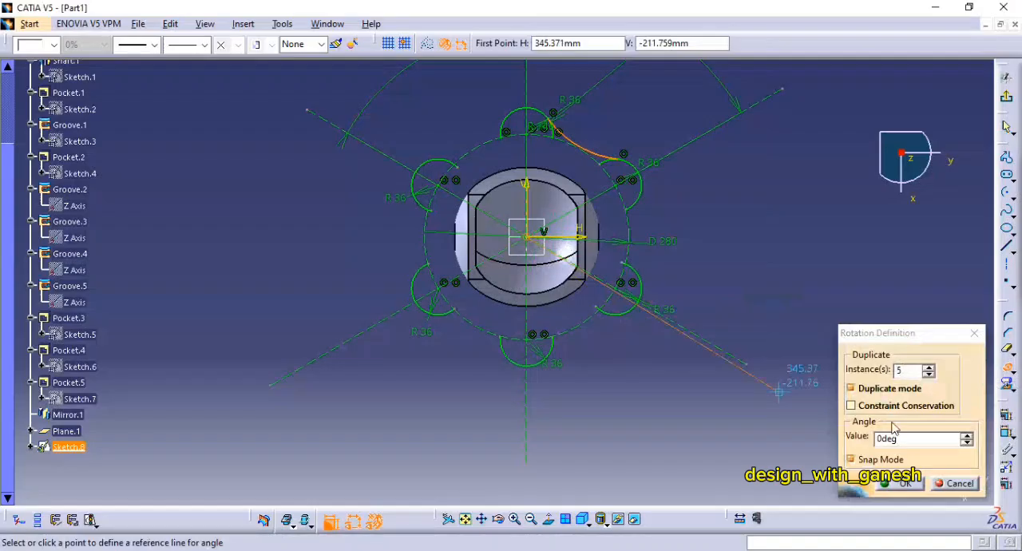
pyautogui.moveTo(905, 440); pyautogui.dragTo(850, 443)
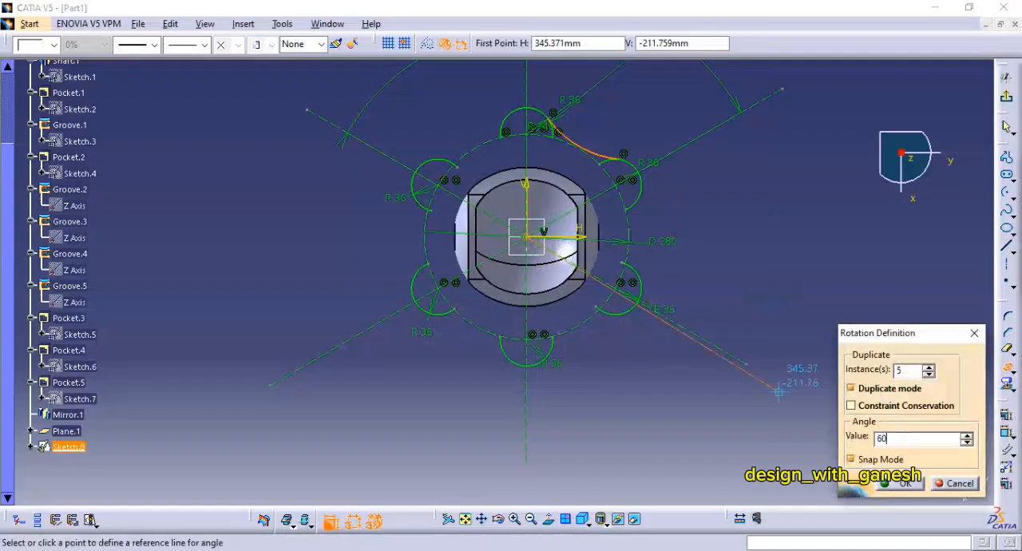
pyautogui.write('60')
pyautogui.press('Return')
pyautogui.moveTo(759, 306); pyautogui.dragTo(754, 380, button='middle')
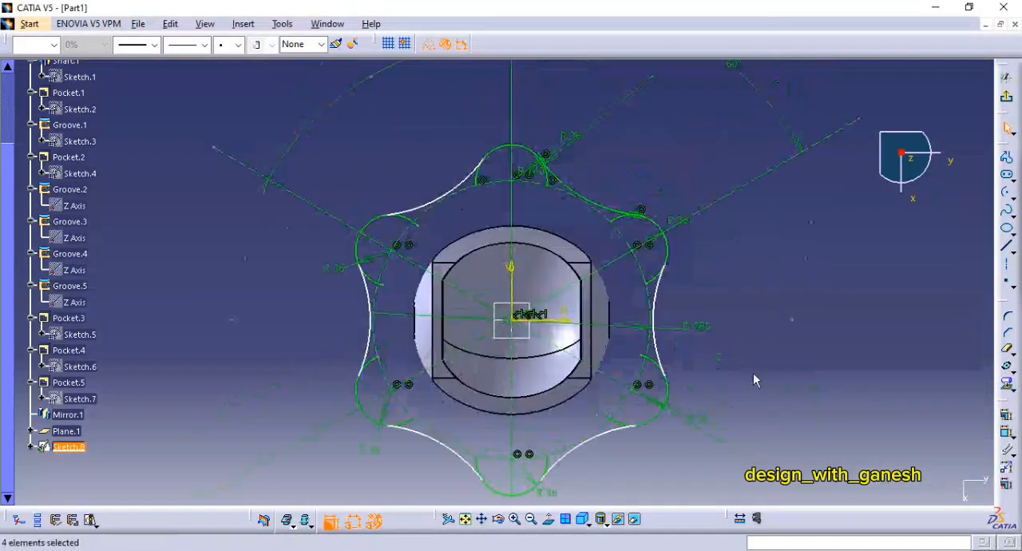
pyautogui.click(764, 342)
# Step: Make the right-hand connecting arc tangent to the upper-right and lower-right lobe arcs
pyautogui.moveTo(763, 340); pyautogui.dragTo(738, 260, button='middle')
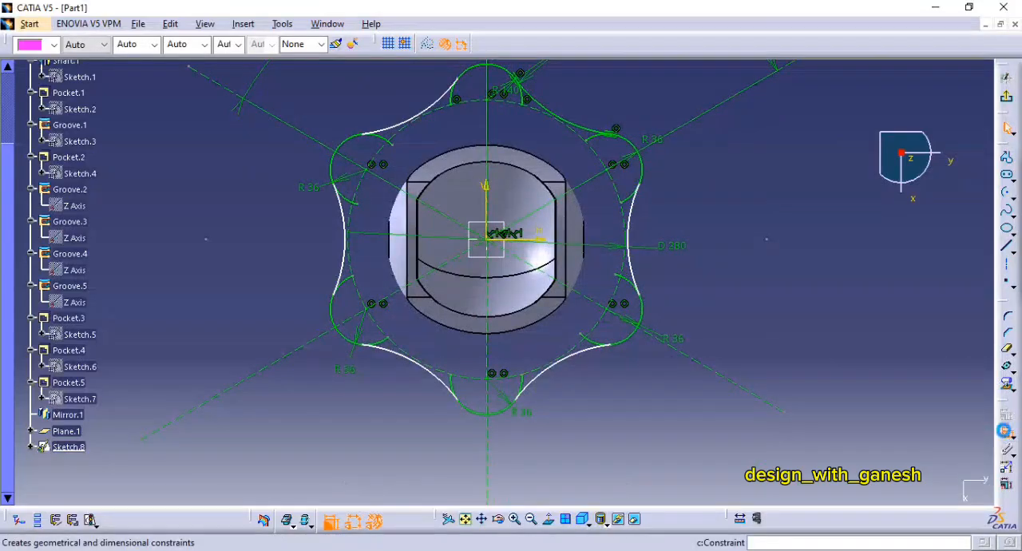
pyautogui.click(667, 227)
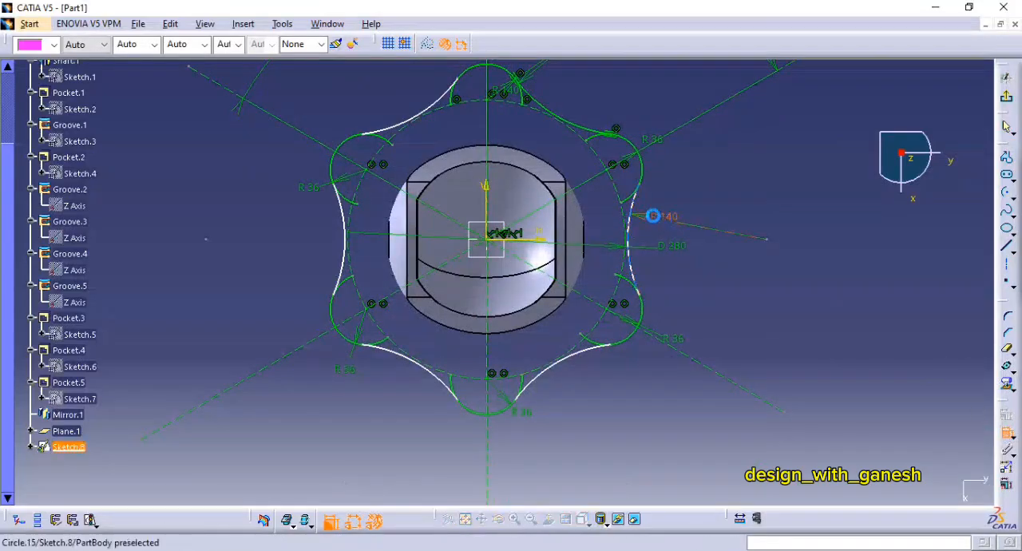
pyautogui.rightClick(667, 167)
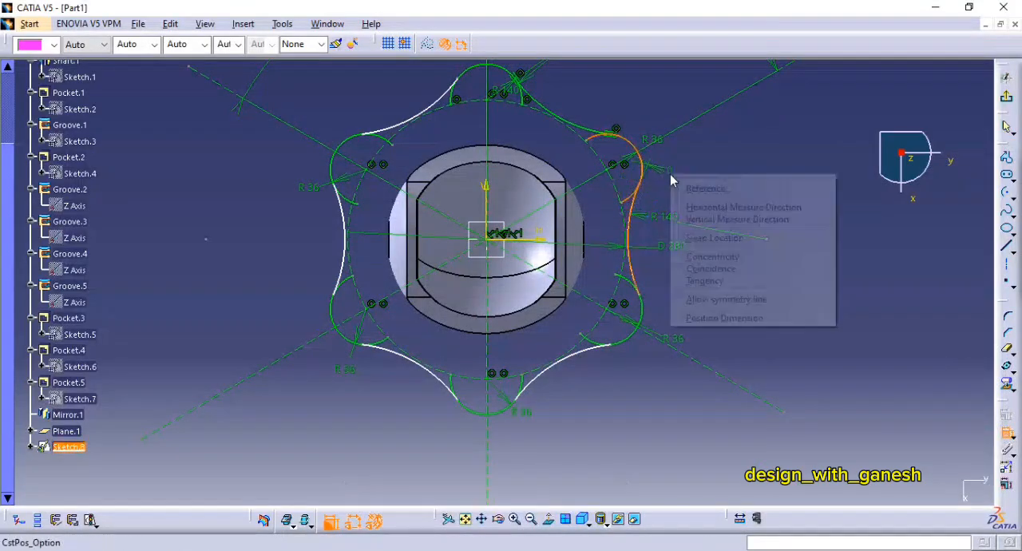
pyautogui.click(715, 279)
pyautogui.click(620, 226)
pyautogui.rightClick(680, 222)
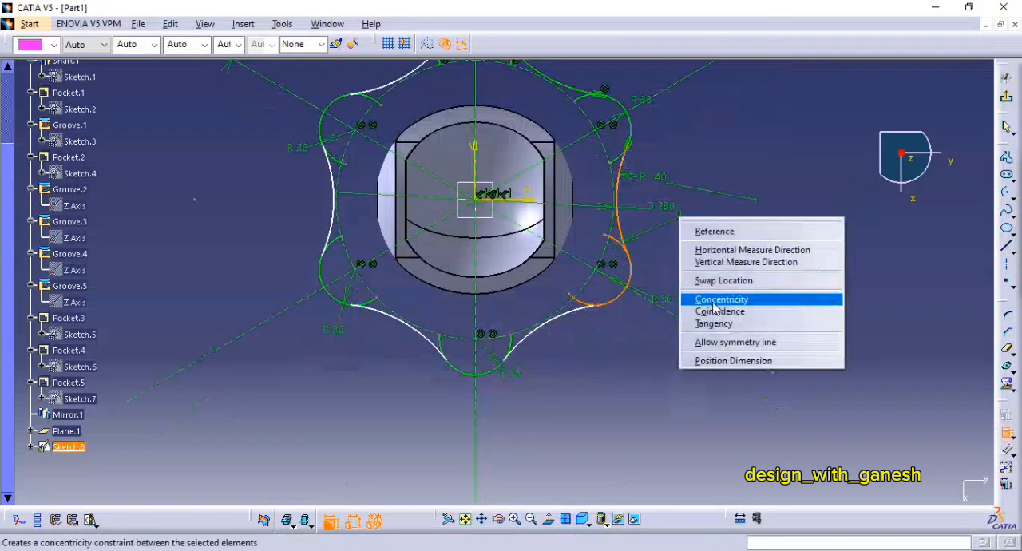
pyautogui.click(703, 324)
# Step: Make the lower-right connecting arc tangent to the lower-right and bottom lobe arcs
pyautogui.rightClick(633, 253)
pyautogui.click(669, 405)
pyautogui.click(566, 258)
pyautogui.click(539, 282)
pyautogui.rightClick(534, 289)
pyautogui.click(588, 397)
# Step: Make the lower-left connecting arc tangent to the bottom and lower-left lobe arcs
pyautogui.click(551, 310)
pyautogui.click(569, 327)
pyautogui.rightClick(524, 326)
pyautogui.click(577, 435)
pyautogui.click(481, 266)
pyautogui.click(445, 257)
pyautogui.rightClick(438, 297)
pyautogui.click(488, 406)
# Step: Make the left-hand connecting arc tangent to the lower-left and upper-left lobe arcs
pyautogui.click(477, 252)
pyautogui.click(465, 284)
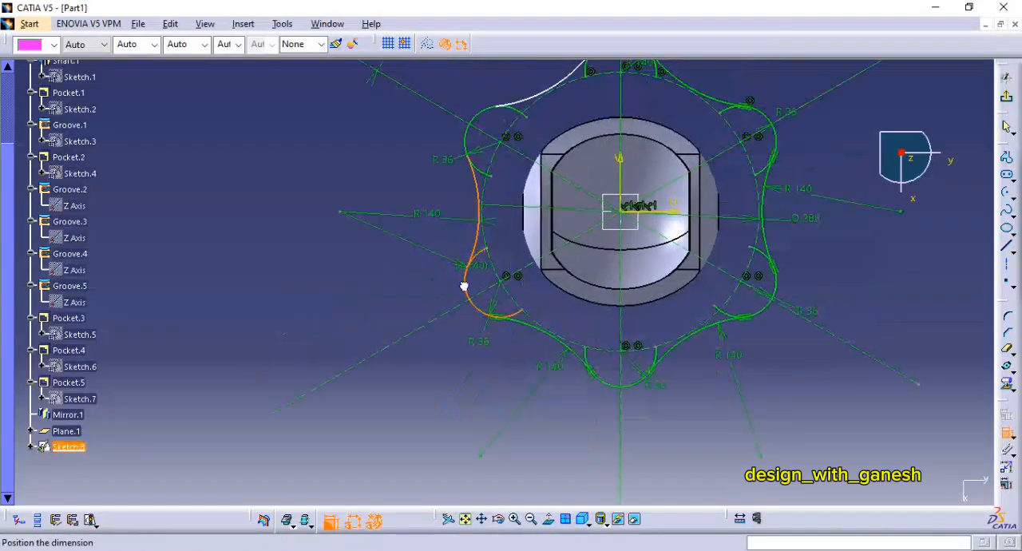
pyautogui.rightClick(413, 273)
pyautogui.click(465, 380)
pyautogui.click(485, 238)
pyautogui.click(475, 190)
pyautogui.rightClick(392, 178)
pyautogui.click(444, 283)
# Step: Make the upper-left connecting arc tangent to the upper-left and top lobe arcs
pyautogui.click(495, 227)
pyautogui.click(483, 228)
pyautogui.rightClick(458, 188)
pyautogui.click(511, 295)
pyautogui.click(572, 194)
pyautogui.click(601, 162)
pyautogui.rightClick(539, 115)
pyautogui.click(583, 224)
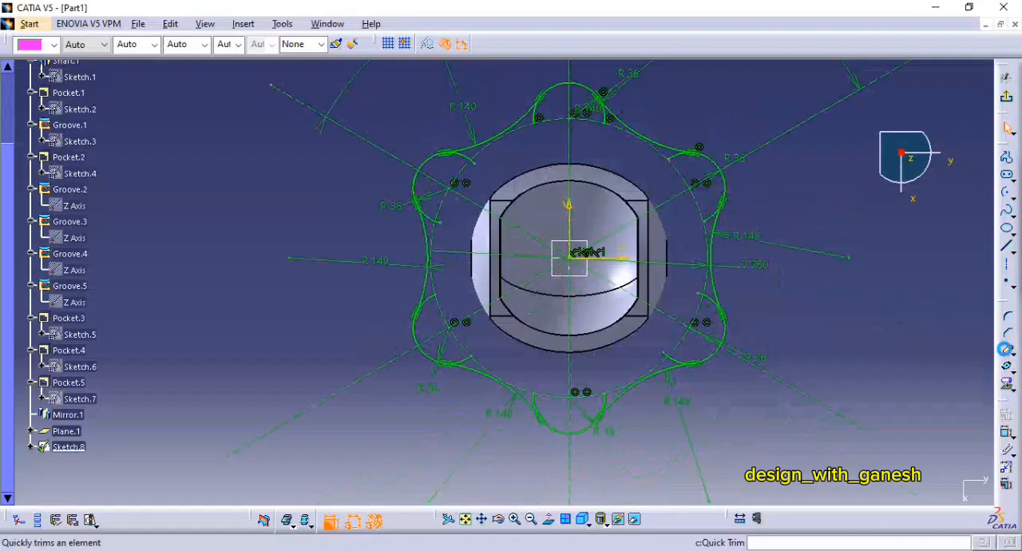
# Step: Trim the upper-left connecting arc and the top lobe arc at their tangent point, using the trim-first-element option
pyautogui.click(1013, 355)
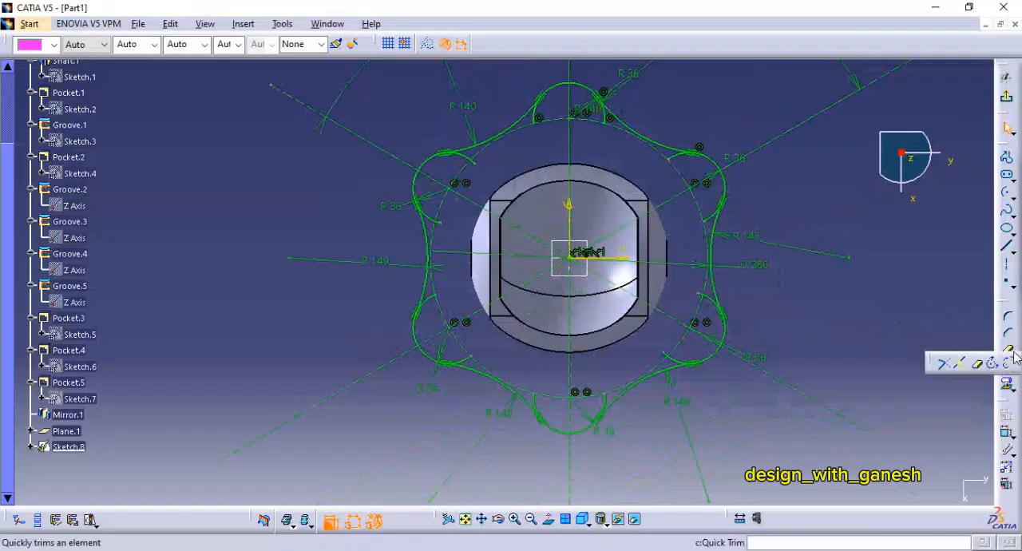
pyautogui.click(943, 365)
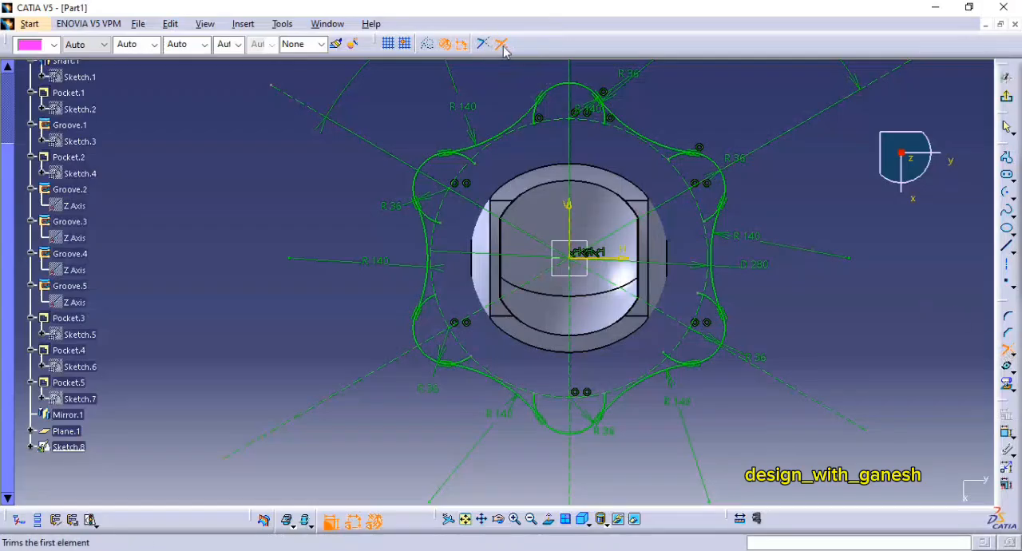
pyautogui.moveTo(568, 156)
pyautogui.mouseDown(button='middle')
pyautogui.moveTo(561, 248)
pyautogui.moveTo(575, 80)
pyautogui.mouseUp(button='middle')
pyautogui.scroll(-1, 561, 248)
pyautogui.moveTo(586, 201); pyautogui.dragTo(591, 482, button='middle')
pyautogui.moveTo(606, 385)
pyautogui.mouseDown(button='middle')
pyautogui.moveTo(631, 352)
pyautogui.moveTo(604, 262)
pyautogui.mouseUp(button='middle')
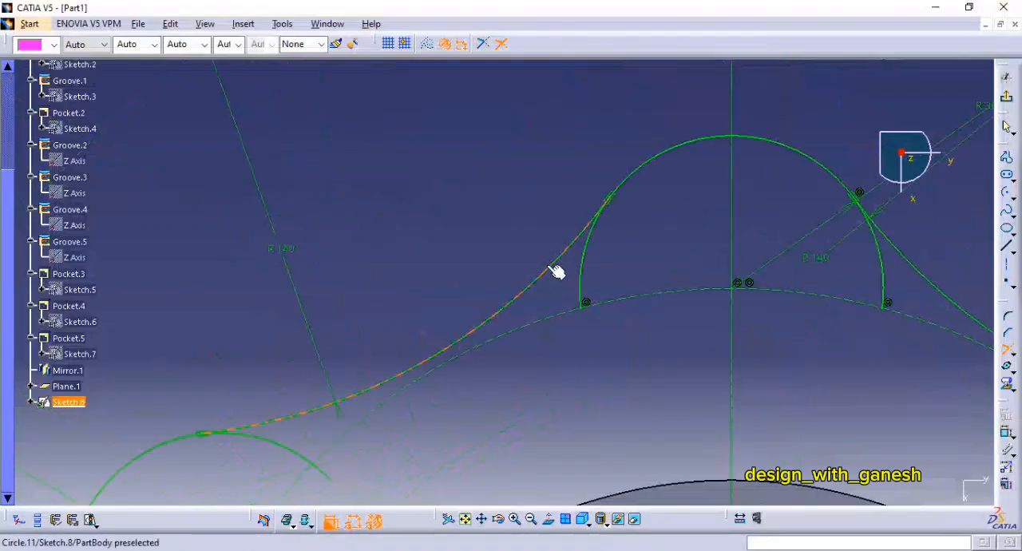
pyautogui.click(513, 311)
pyautogui.click(650, 169)
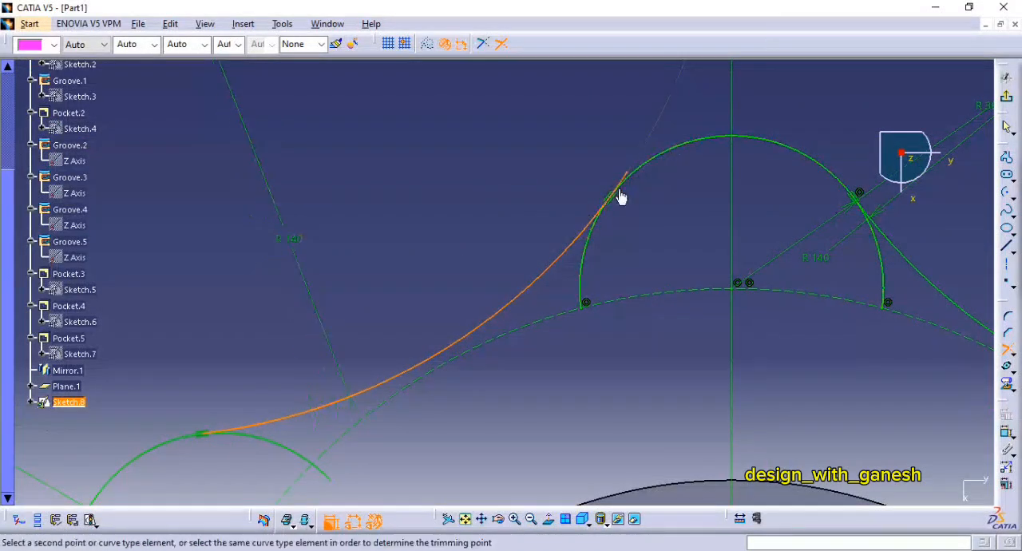
pyautogui.click(666, 157)
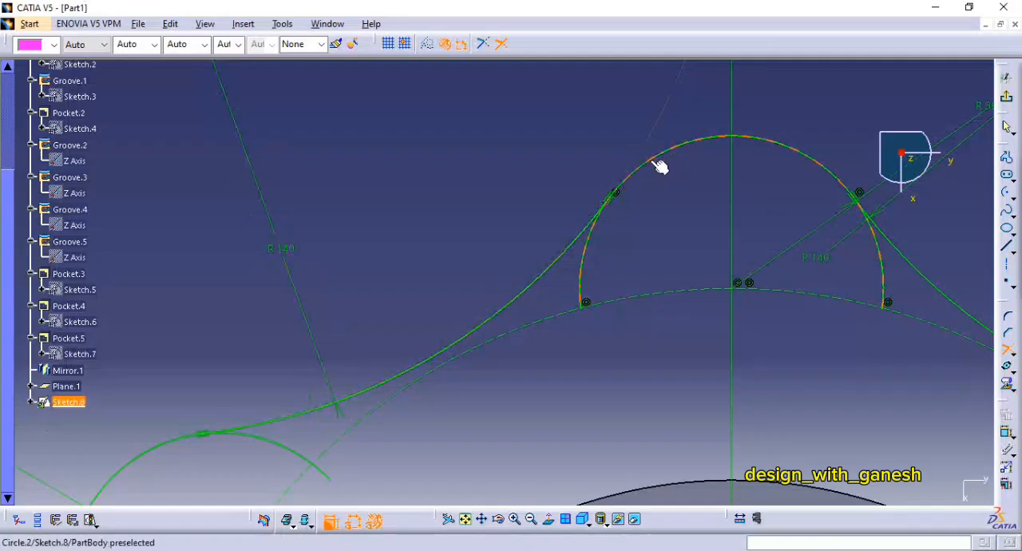
pyautogui.click(666, 163)
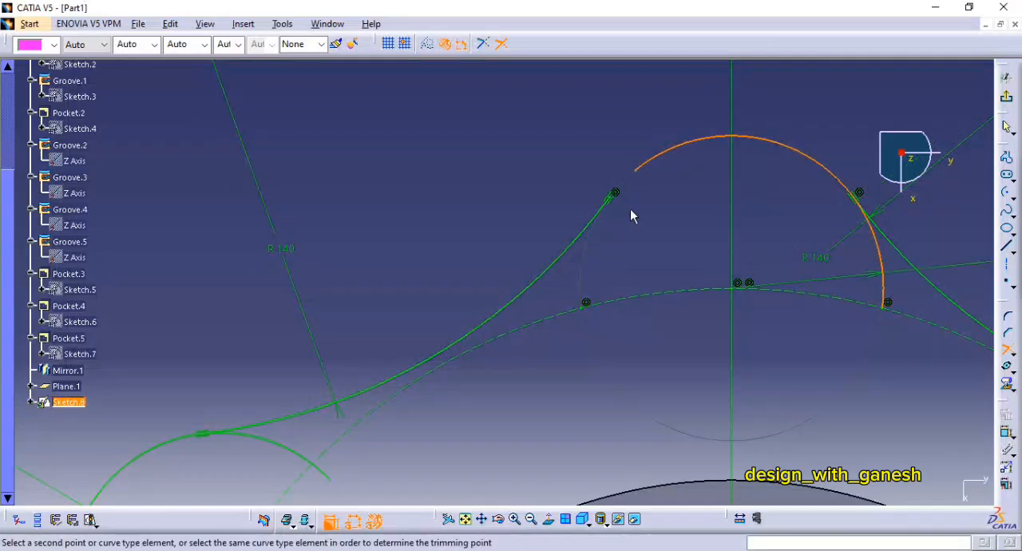
pyautogui.click(549, 280)
# Step: Trim the upper-left lobe arc and the upper-left connecting arc at their tangent point
pyautogui.moveTo(551, 278); pyautogui.dragTo(848, 108, button='middle')
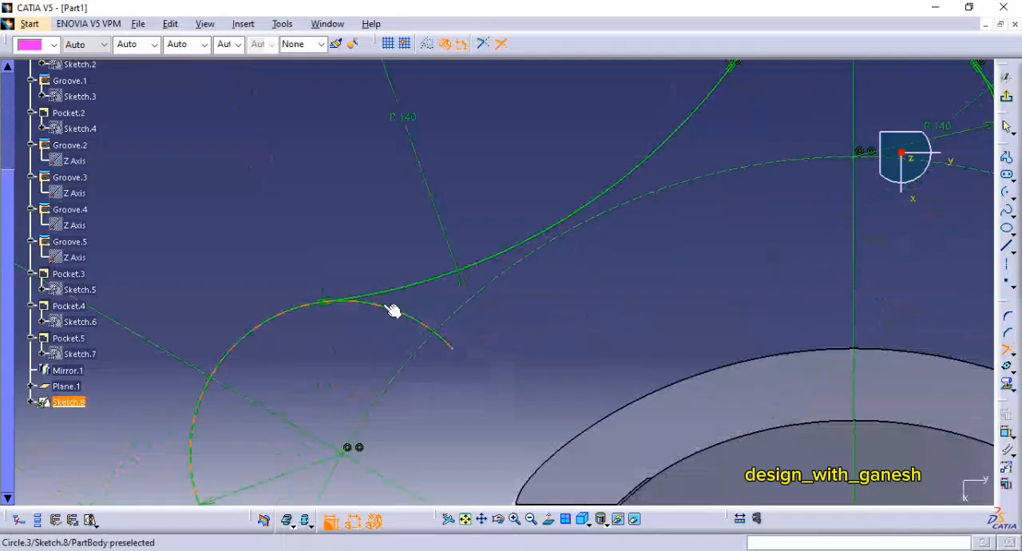
pyautogui.click(418, 291)
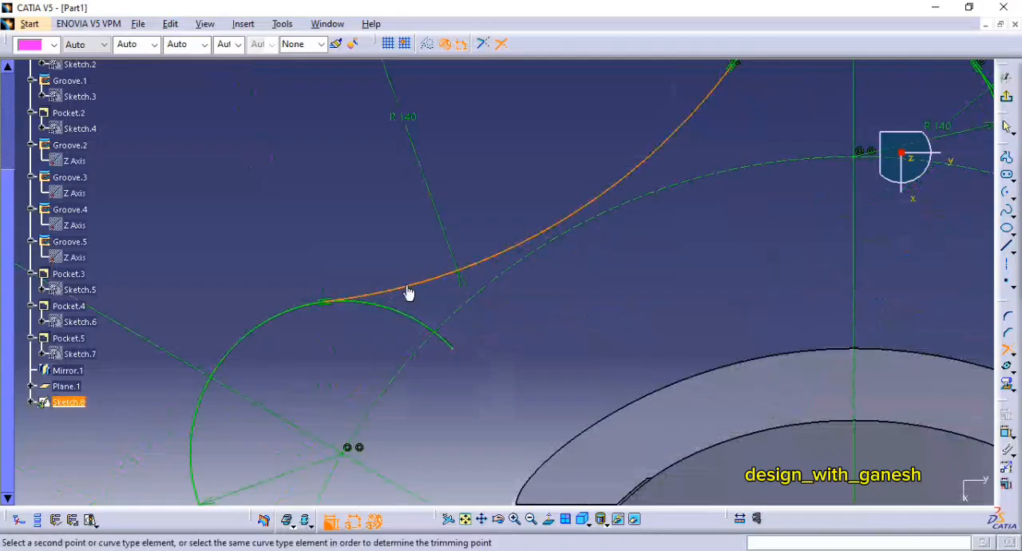
pyautogui.click(267, 332)
pyautogui.click(283, 320)
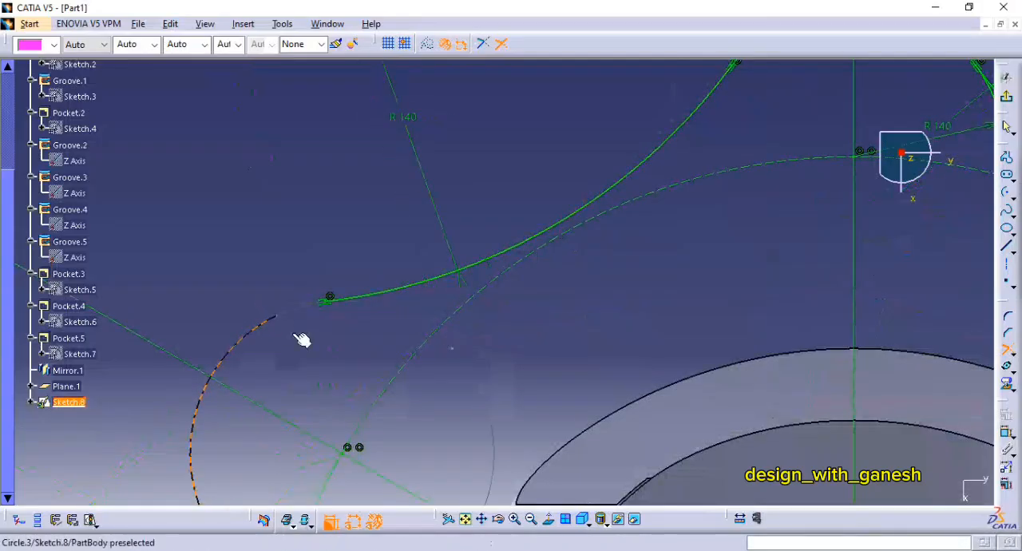
pyautogui.click(410, 290)
# Step: Trim the left-hand connecting arc with the upper-left and lower-left lobe arcs at their tangent points
pyautogui.moveTo(415, 377)
pyautogui.mouseDown(button='middle')
pyautogui.moveTo(506, 285)
pyautogui.moveTo(371, 284)
pyautogui.mouseUp(button='middle')
pyautogui.click(383, 198)
pyautogui.moveTo(381, 199); pyautogui.dragTo(388, 320, button='middle')
pyautogui.click(388, 320)
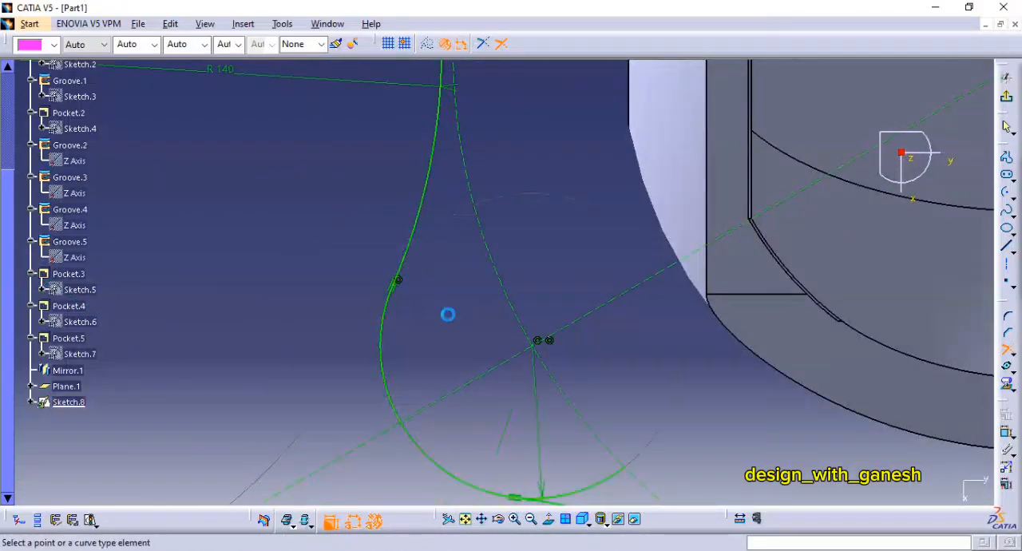
# Step: Trim the lower-left connecting arc with the lower-left and bottom lobe arcs at their tangent points
pyautogui.moveTo(479, 471); pyautogui.dragTo(463, 308, button='middle')
pyautogui.click(581, 356)
pyautogui.moveTo(830, 479); pyautogui.dragTo(579, 211, button='middle')
pyautogui.click(691, 336)
pyautogui.click(627, 269)
# Step: Trim the lower-right connecting arc with the bottom and lower-right lobe arcs at their tangent points
pyautogui.moveTo(886, 272); pyautogui.dragTo(651, 310, button='middle')
pyautogui.click(630, 358)
pyautogui.click(703, 276)
pyautogui.moveTo(757, 271); pyautogui.dragTo(449, 449, button='middle')
pyautogui.click(677, 285)
pyautogui.click(803, 264)
# Step: Trim the right-hand connecting arc with the lower-right and upper-right lobe arcs at their tangent points
pyautogui.moveTo(703, 276); pyautogui.dragTo(542, 495, button='middle')
pyautogui.click(722, 323)
pyautogui.click(693, 229)
pyautogui.moveTo(711, 72); pyautogui.dragTo(715, 535, button='middle')
pyautogui.click(725, 248)
pyautogui.click(690, 376)
# Step: Trim the upper-right connecting arc with the upper-right and top lobe arcs to close the flange profile
pyautogui.moveTo(651, 87); pyautogui.dragTo(679, 294, button='middle')
pyautogui.click(679, 288)
pyautogui.click(568, 263)
pyautogui.click(570, 264)
pyautogui.moveTo(306, 128)
pyautogui.mouseDown(button='middle')
pyautogui.moveTo(471, 309)
pyautogui.moveTo(589, 183)
pyautogui.mouseUp(button='middle')
pyautogui.click(360, 188)
pyautogui.click(471, 309)
pyautogui.moveTo(682, 341); pyautogui.dragTo(685, 295, button='middle')
# Step: Check the flange thickness and bolt-hole dimensions on the FIG:165 drawing in the PDF, comparing them with the flange sketch
pyautogui.hotkey('alt', 'Tab')
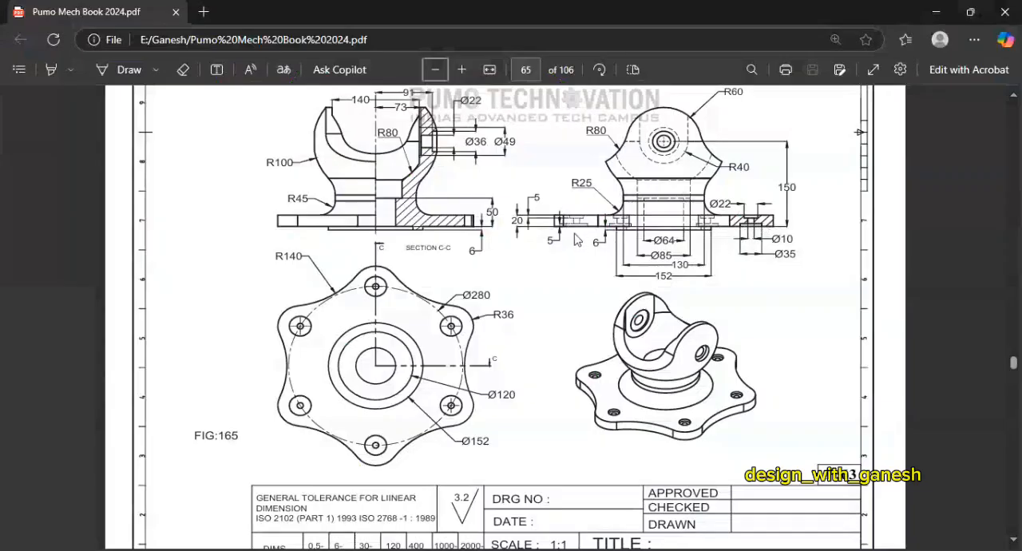
pyautogui.hotkey('alt', 'Tab')
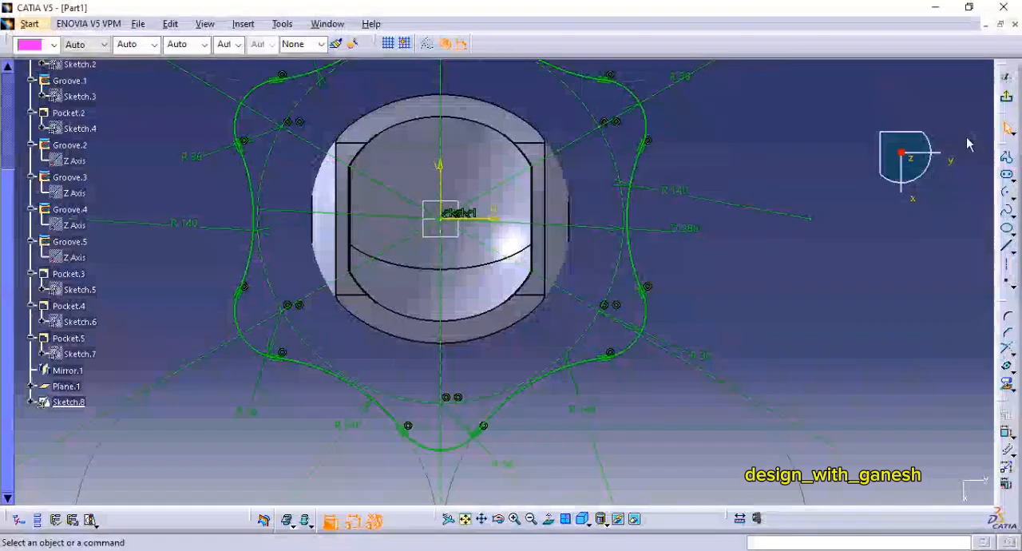
pyautogui.hotkey('alt', 'Tab')
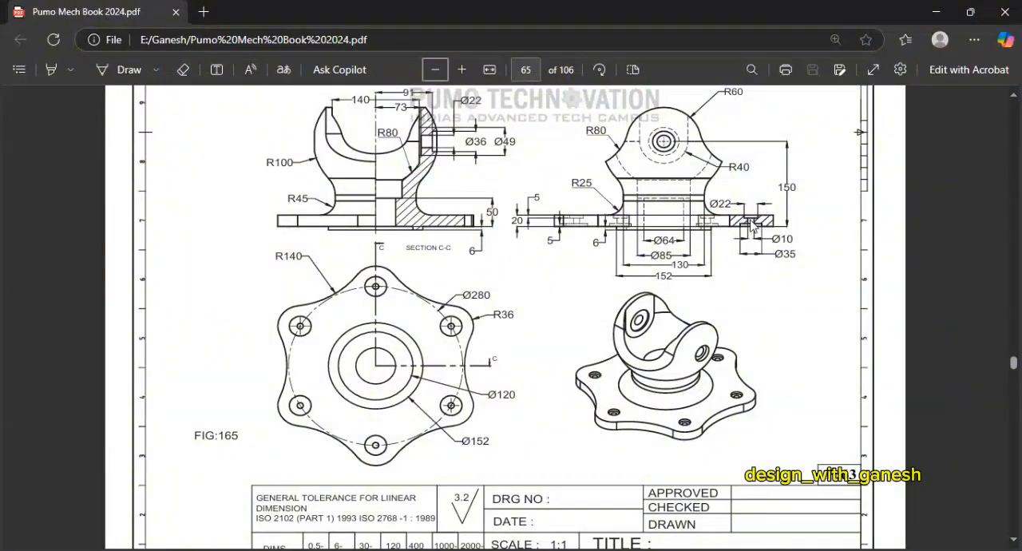
pyautogui.hotkey('alt', 'Tab')
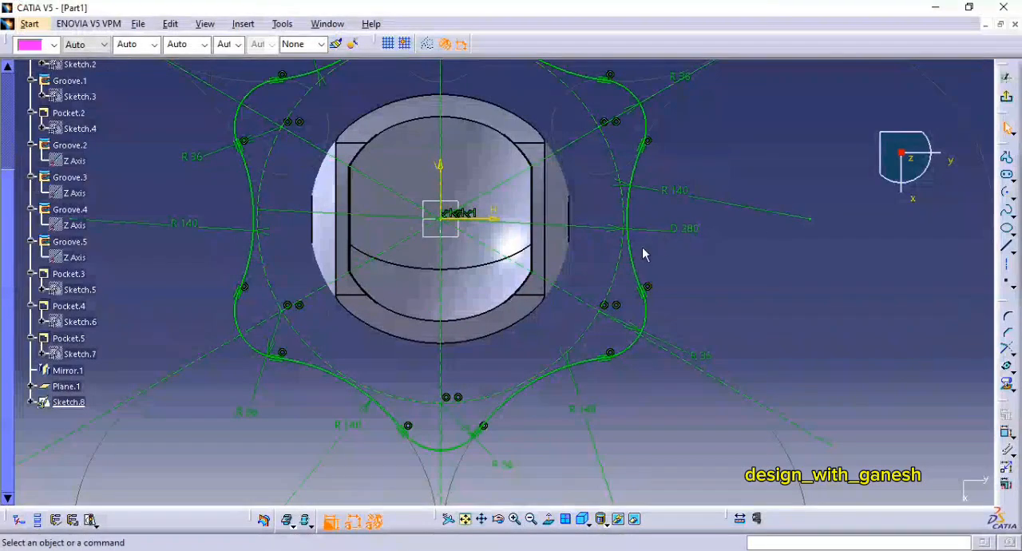
pyautogui.hotkey('alt', 'Tab')
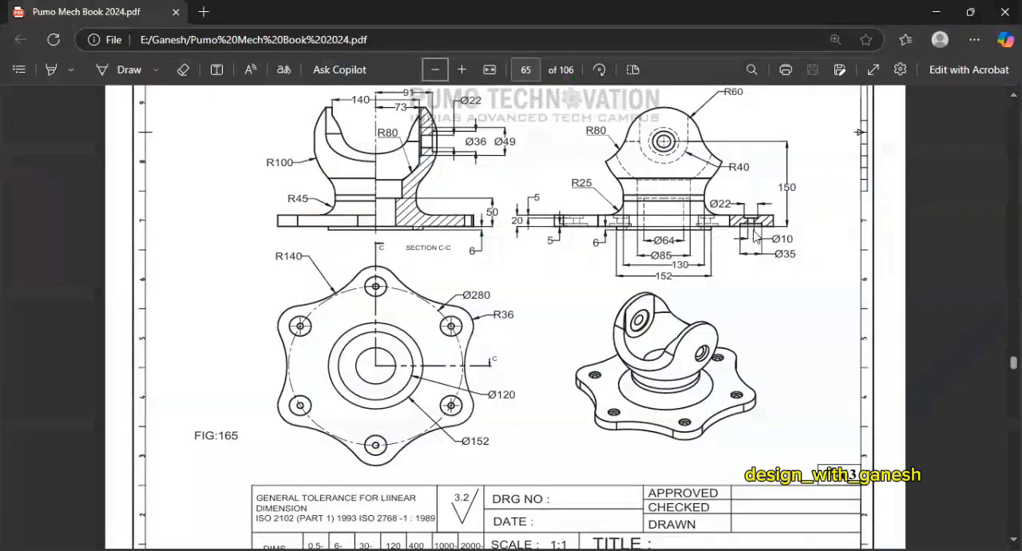
pyautogui.hotkey('alt', 'Tab')
# Step: Sketch small bolt-hole circles centred on the upper-right and top lobe centres of the 280 mm pitch circle
pyautogui.moveTo(846, 227); pyautogui.dragTo(837, 249, button='middle')
pyautogui.click(1013, 196)
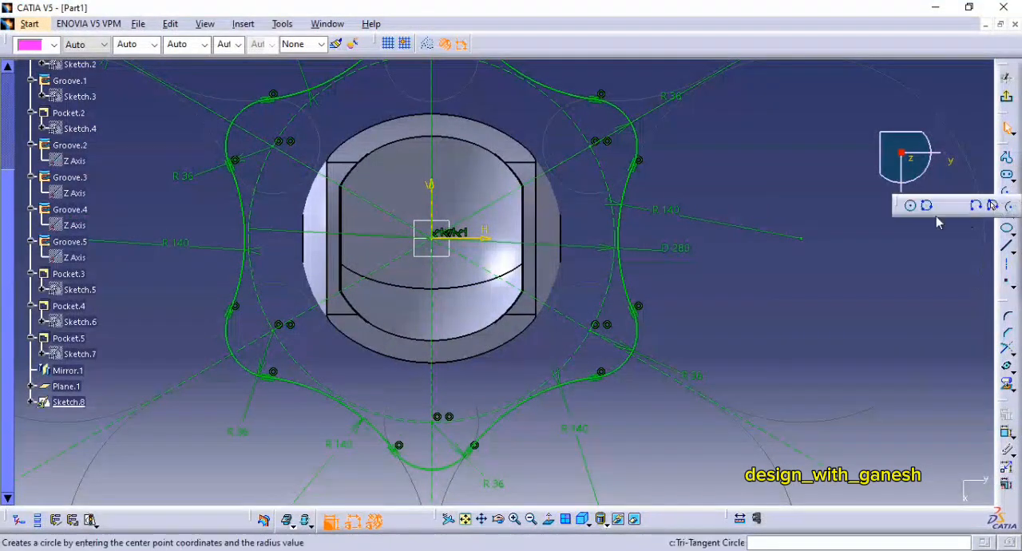
pyautogui.click(914, 208)
pyautogui.moveTo(628, 302)
pyautogui.mouseDown(button='middle')
pyautogui.moveTo(633, 317)
pyautogui.moveTo(637, 182)
pyautogui.mouseUp(button='middle')
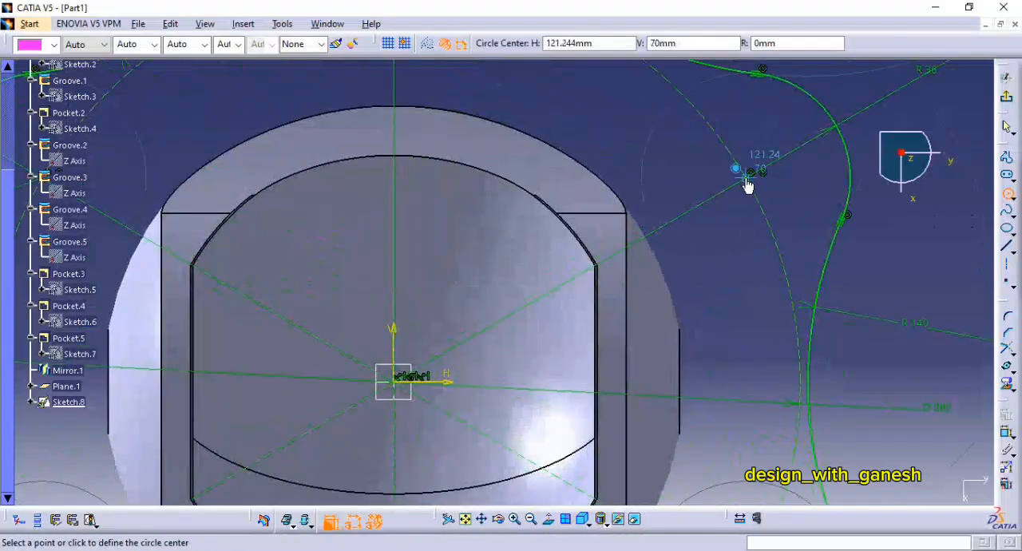
pyautogui.click(745, 182)
pyautogui.click(770, 195)
pyautogui.moveTo(551, 128); pyautogui.dragTo(654, 283, button='middle')
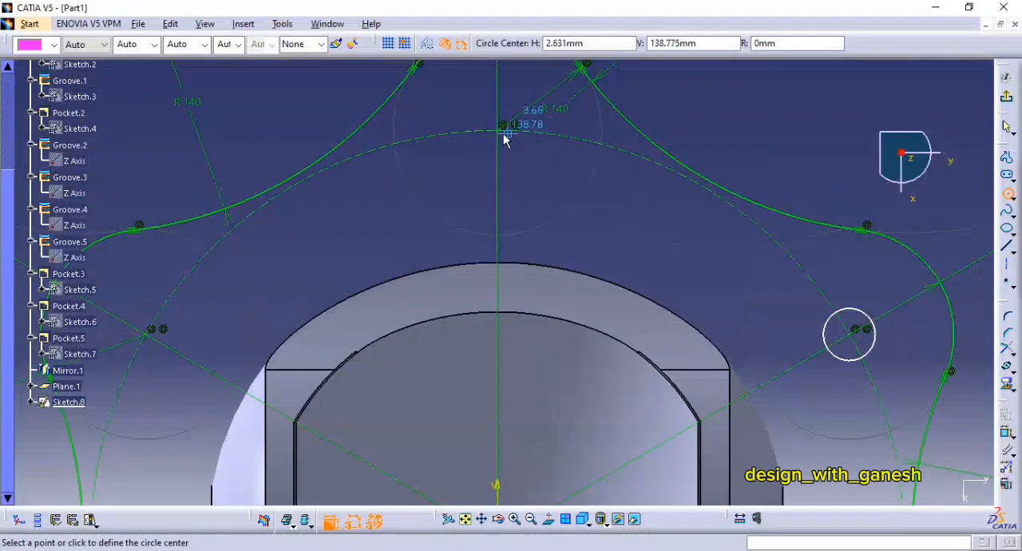
pyautogui.click(503, 131)
pyautogui.click(523, 149)
# Step: Add matching bolt-hole circles at the upper-left, lower-left, bottom and lower-right lobe centres
pyautogui.moveTo(351, 255); pyautogui.dragTo(505, 212, button='middle')
pyautogui.click(301, 290)
pyautogui.click(324, 306)
pyautogui.moveTo(307, 447); pyautogui.dragTo(390, 152, button='middle')
pyautogui.click(641, 404)
pyautogui.click(665, 428)
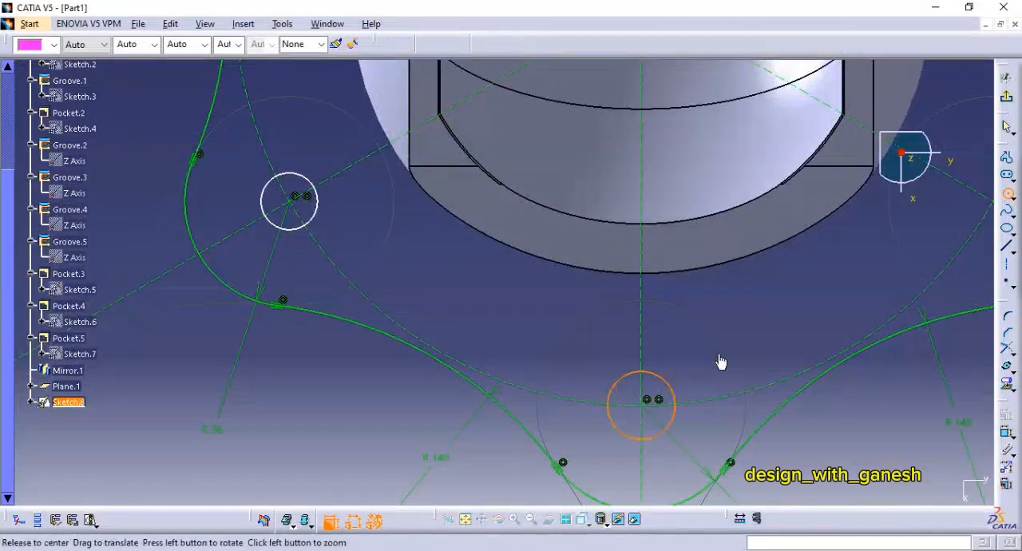
pyautogui.moveTo(721, 360); pyautogui.dragTo(504, 492, button='middle')
pyautogui.click(777, 336)
pyautogui.click(803, 358)
# Step: Dimension the six bolt-hole circles to 10 mm diameter and exit the flange sketch
pyautogui.moveTo(846, 160); pyautogui.dragTo(826, 418, button='middle')
pyautogui.doubleClick(739, 223)
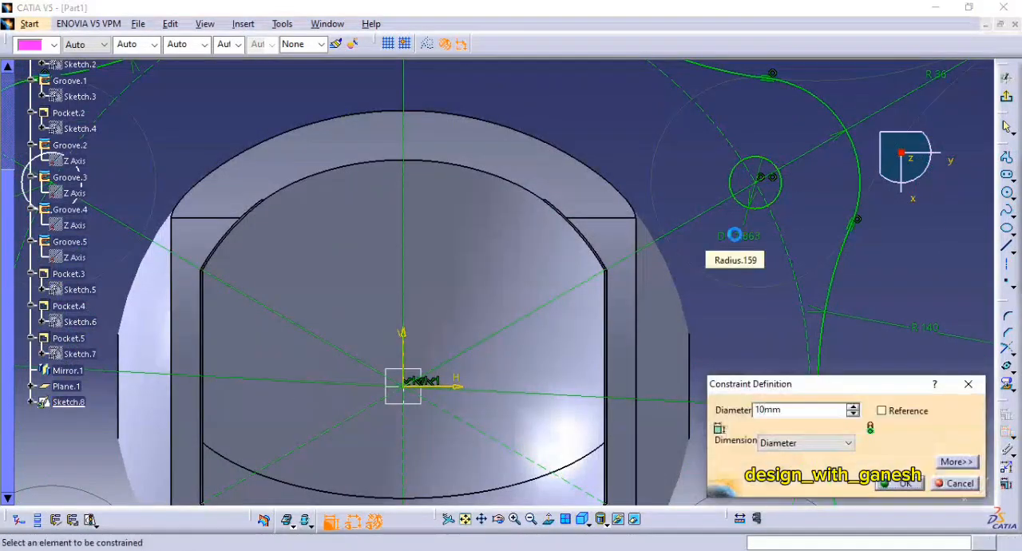
pyautogui.write('10')
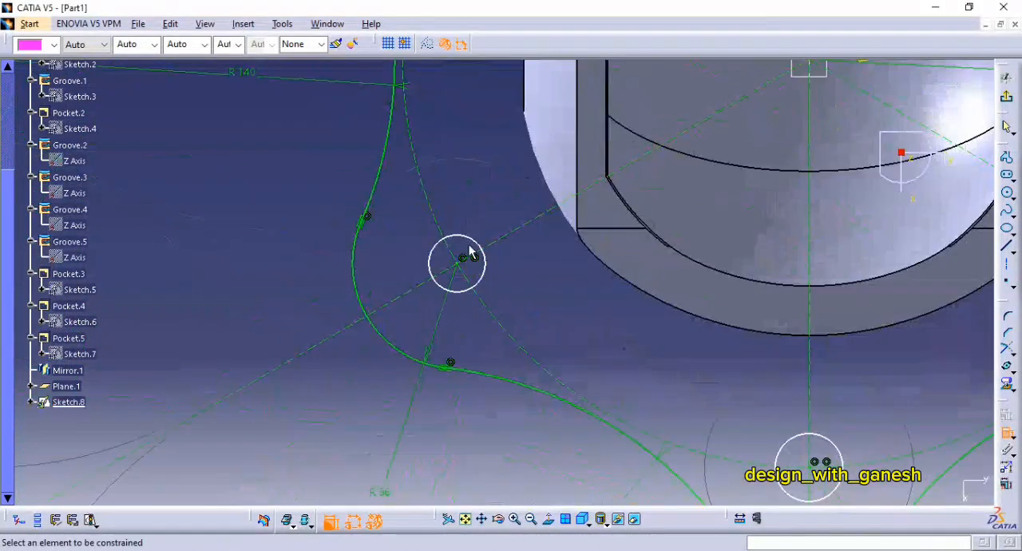
pyautogui.doubleClick(468, 251)
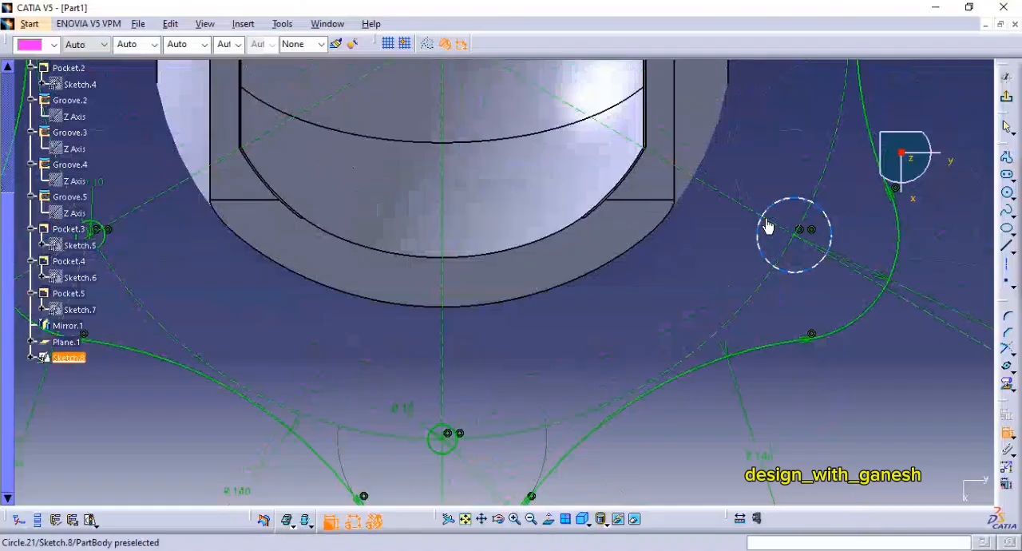
pyautogui.doubleClick(766, 226)
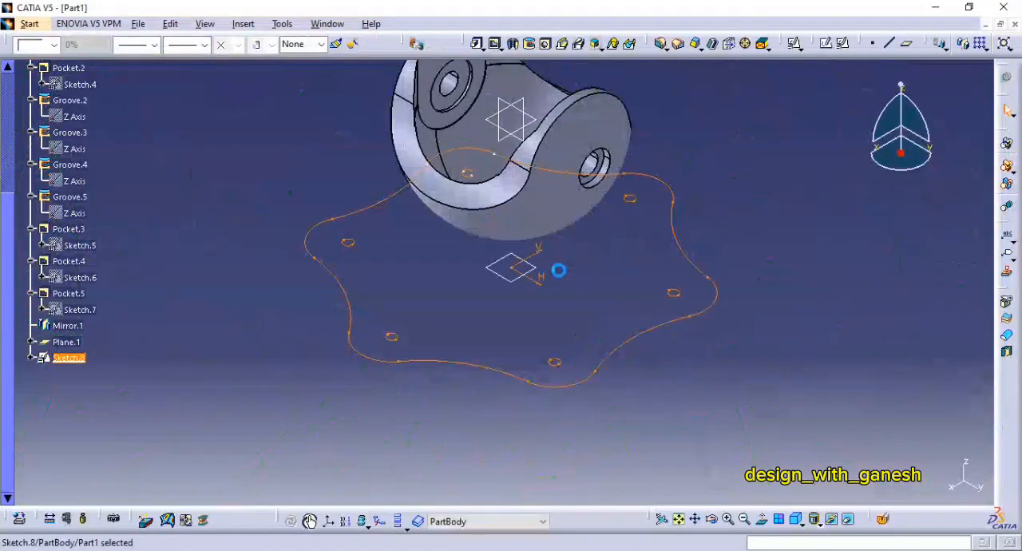
# Step: Extrude the flange sketch with its bolt holes as a 20 mm pad
pyautogui.click(478, 44)
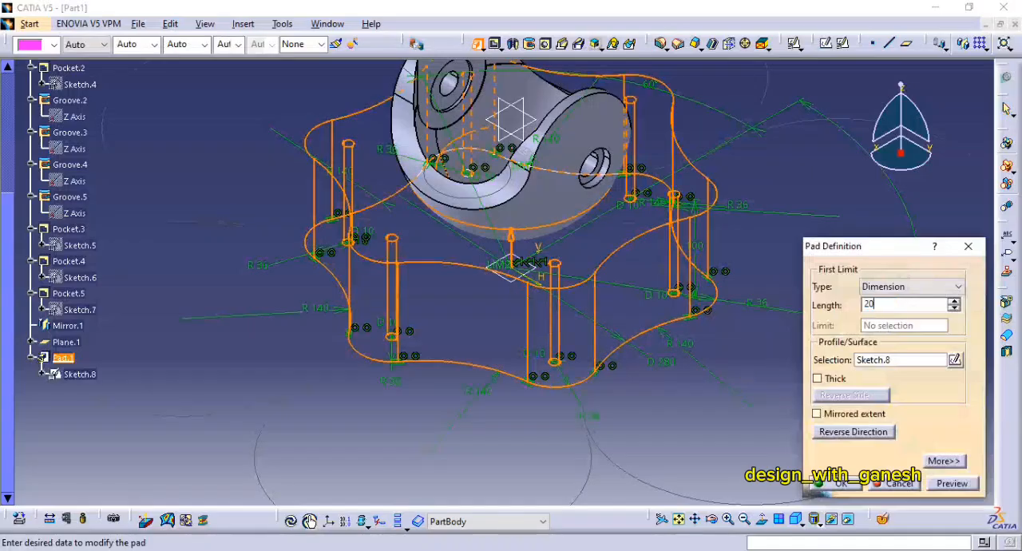
pyautogui.press('Return')
pyautogui.moveTo(775, 344); pyautogui.dragTo(746, 310, button='middle')
pyautogui.moveTo(604, 371); pyautogui.dragTo(511, 329, button='middle')
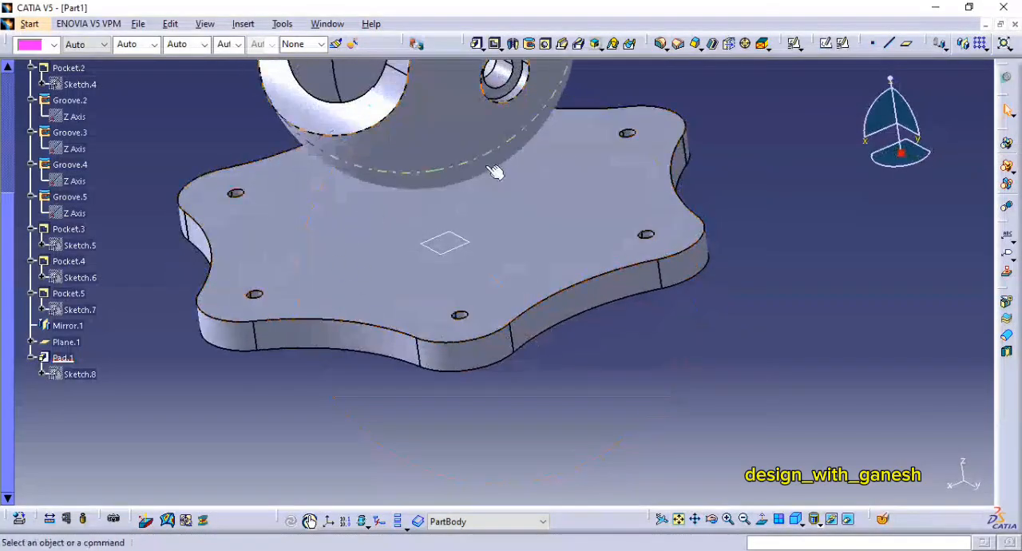
# Step: Consult the FIG:165 drawing for the neck, then open a positioned sketch on the zx plane
pyautogui.hotkey('alt', 'Tab')
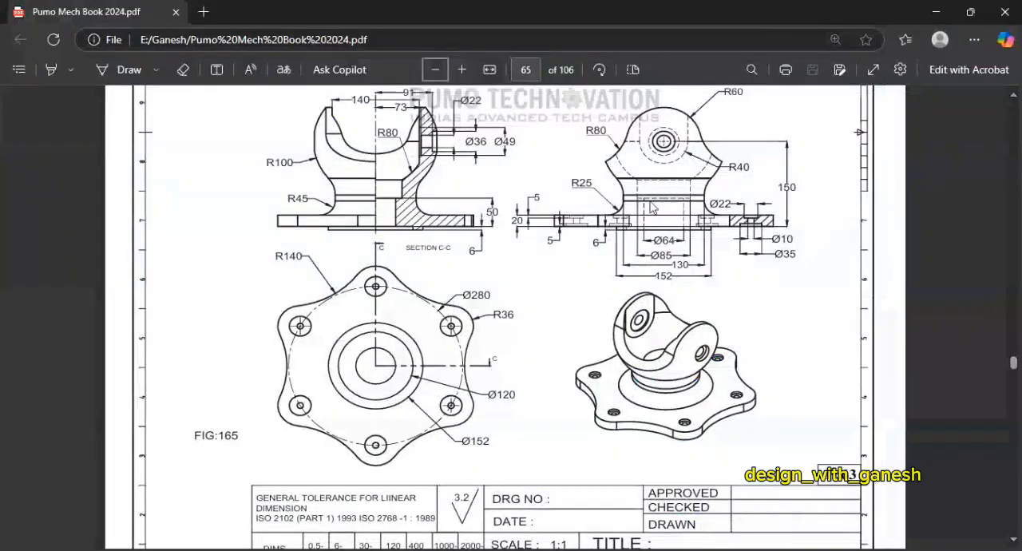
pyautogui.hotkey('alt', 'Tab')
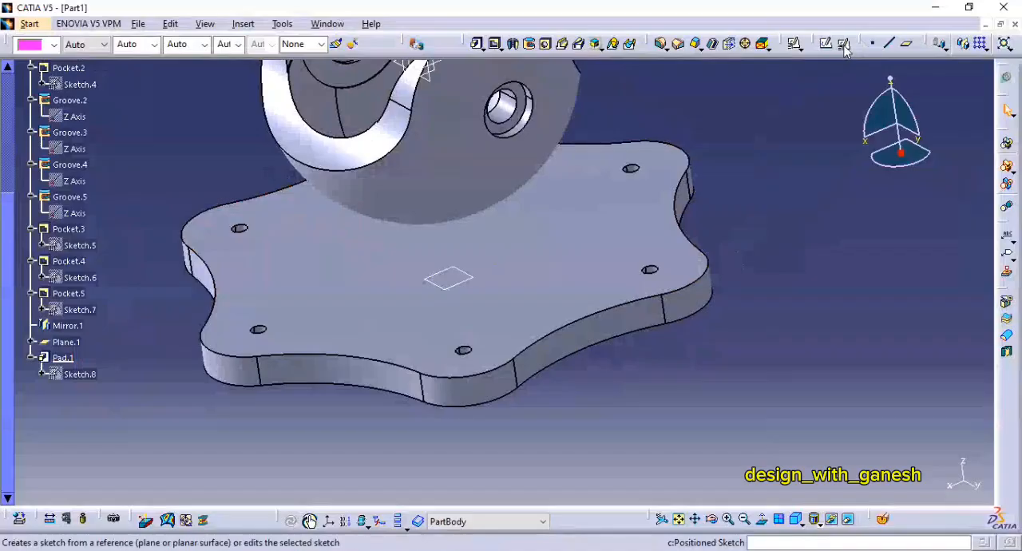
pyautogui.click(845, 48)
pyautogui.moveTo(414, 88); pyautogui.dragTo(458, 164, button='middle')
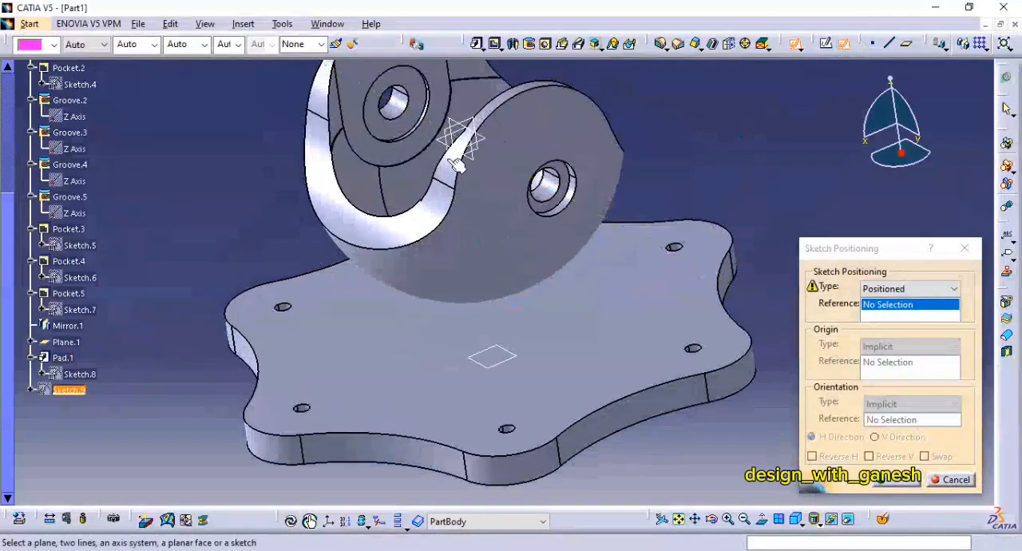
pyautogui.click(456, 150)
pyautogui.moveTo(692, 262); pyautogui.dragTo(680, 217, button='middle')
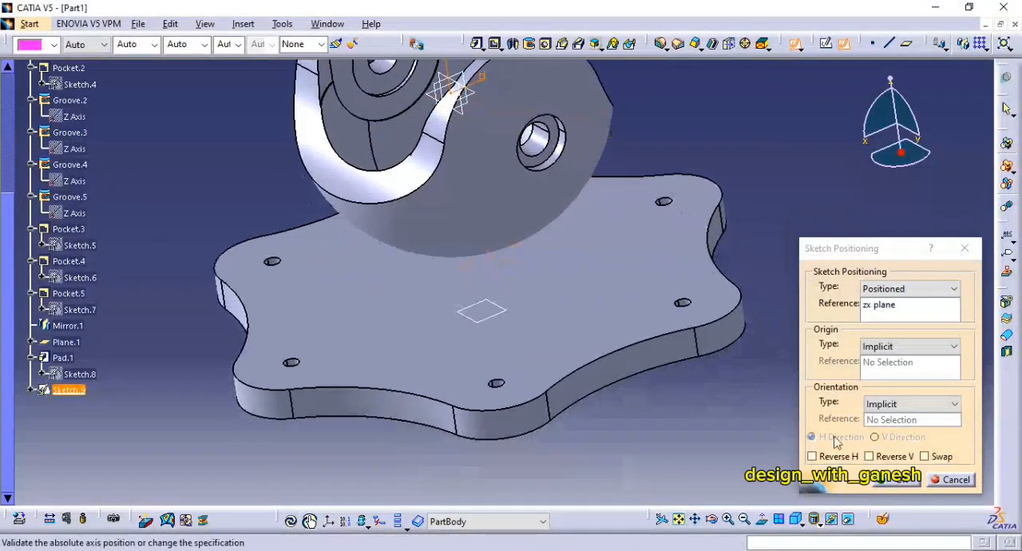
pyautogui.click(889, 481)
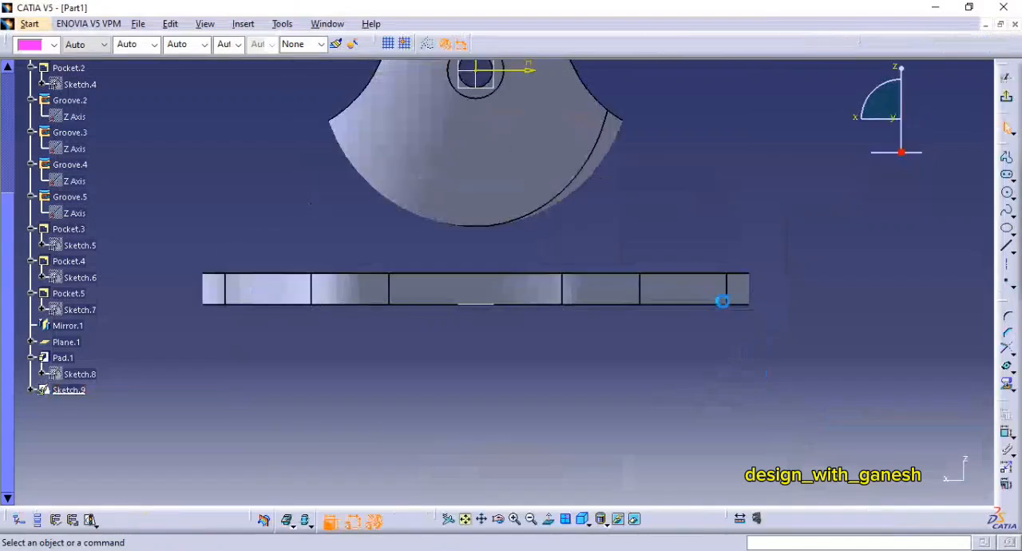
pyautogui.moveTo(660, 233)
pyautogui.mouseDown(button='middle')
pyautogui.moveTo(753, 255)
pyautogui.moveTo(753, 232)
pyautogui.moveTo(972, 315)
pyautogui.mouseUp(button='middle')
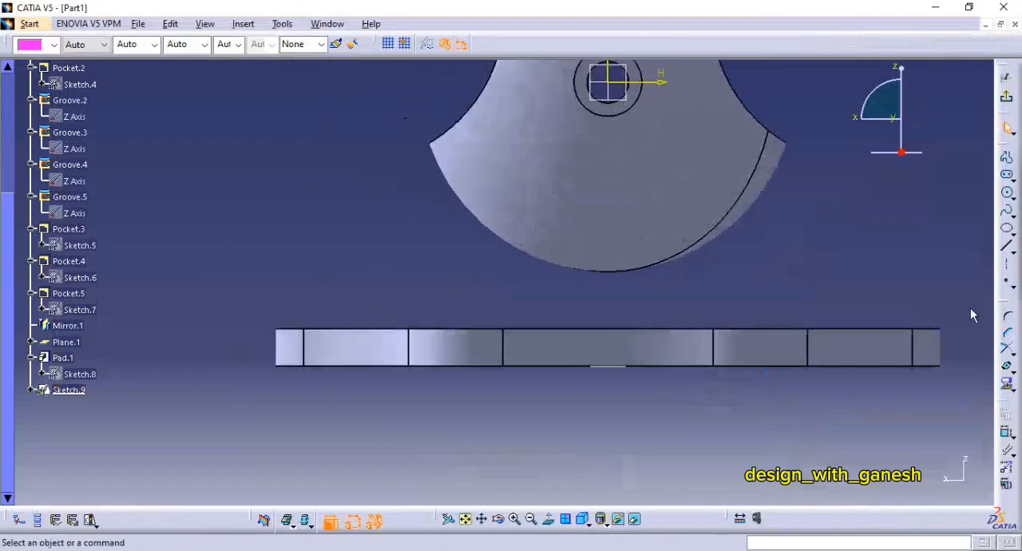
# Step: Sketch a circle about 164 mm in diameter centred on the sketch origin
pyautogui.click(1008, 248)
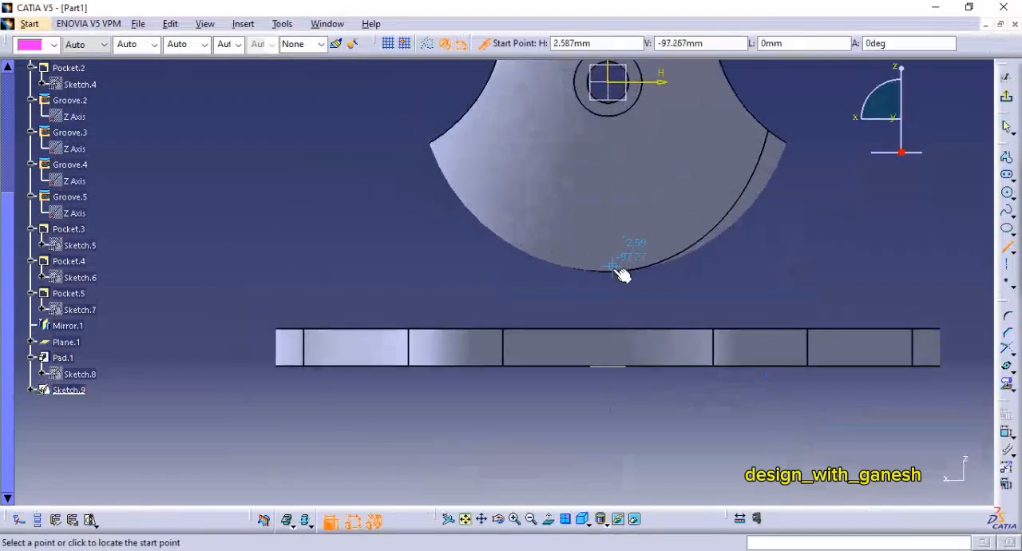
pyautogui.click(1008, 195)
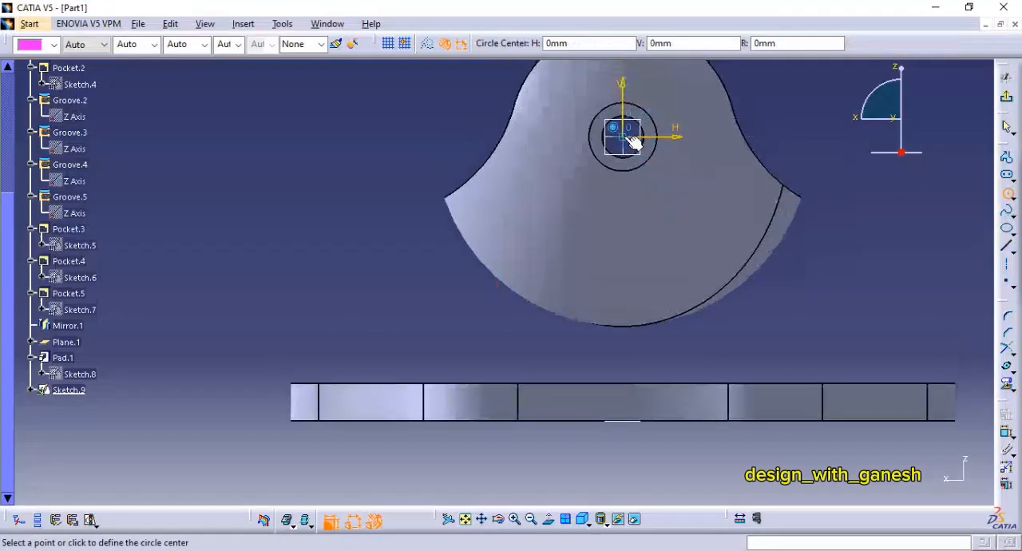
pyautogui.click(622, 136)
pyautogui.click(724, 260)
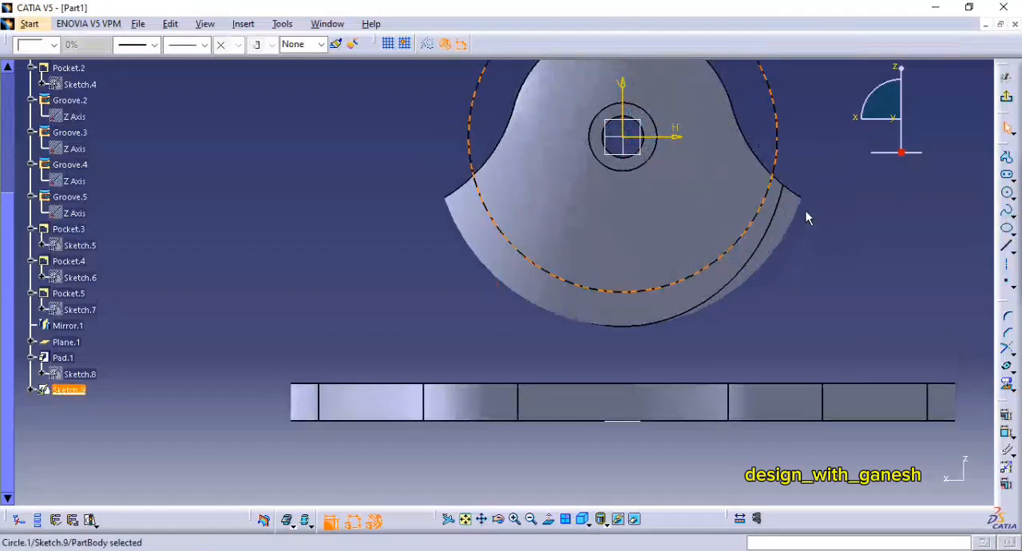
pyautogui.click(879, 255)
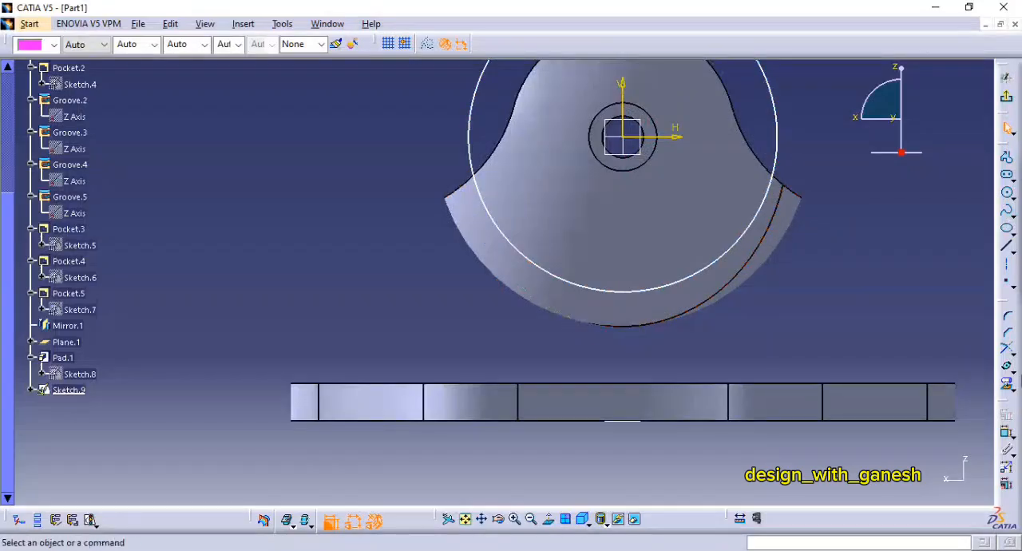
# Step: Dimension the circle's diameter and set it to 200 mm
pyautogui.click(779, 162)
pyautogui.click(803, 164)
pyautogui.doubleClick(801, 164)
pyautogui.write('2')
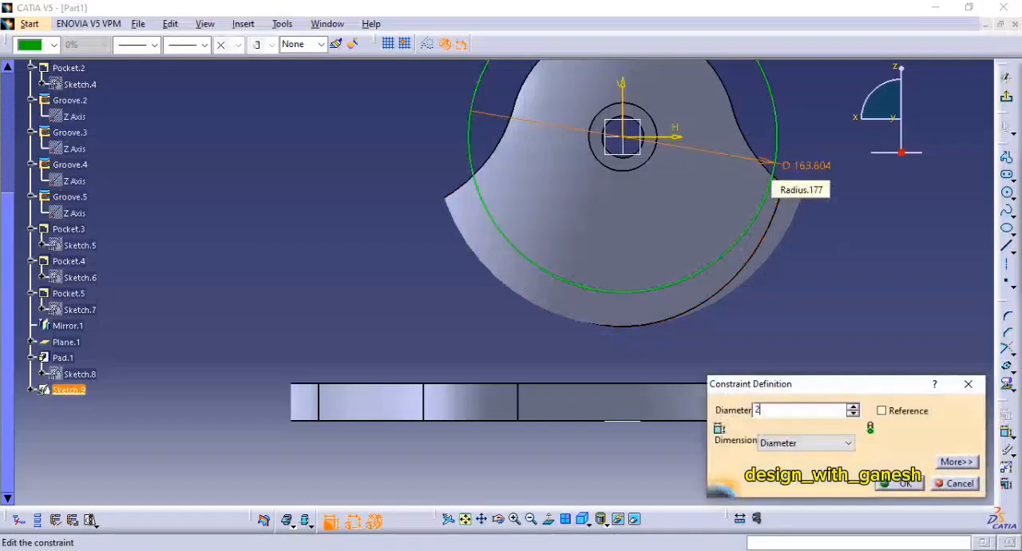
pyautogui.write('00')
pyautogui.click(901, 483)
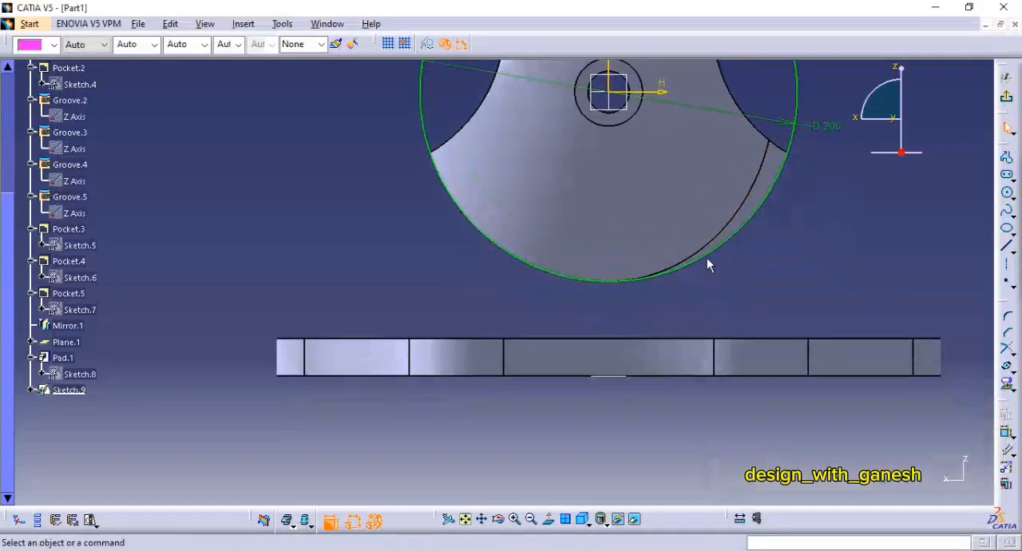
# Step: Draw a vertical line from the lowest point of the 200 mm circle down to just below the flange's top edge
pyautogui.click(1006, 246)
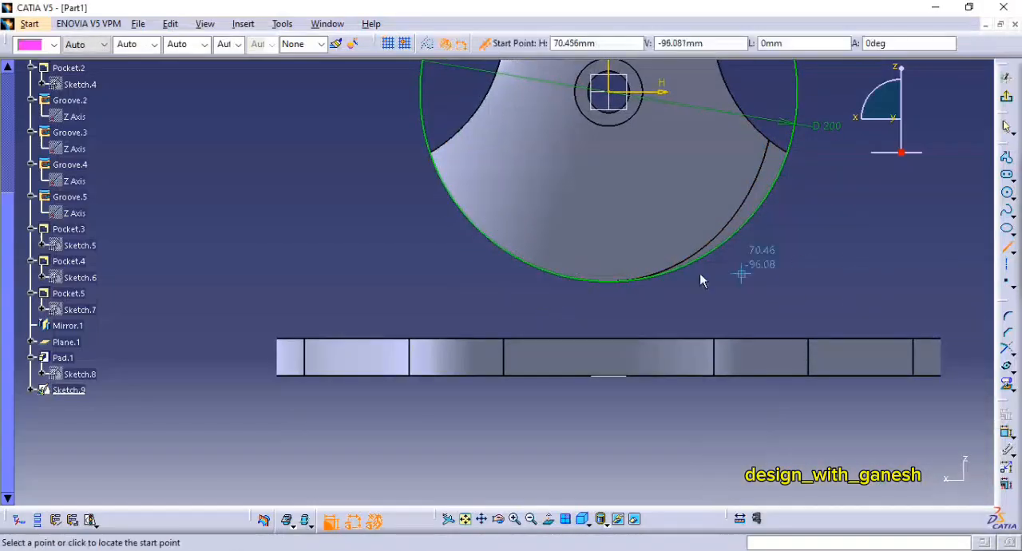
pyautogui.click(610, 283)
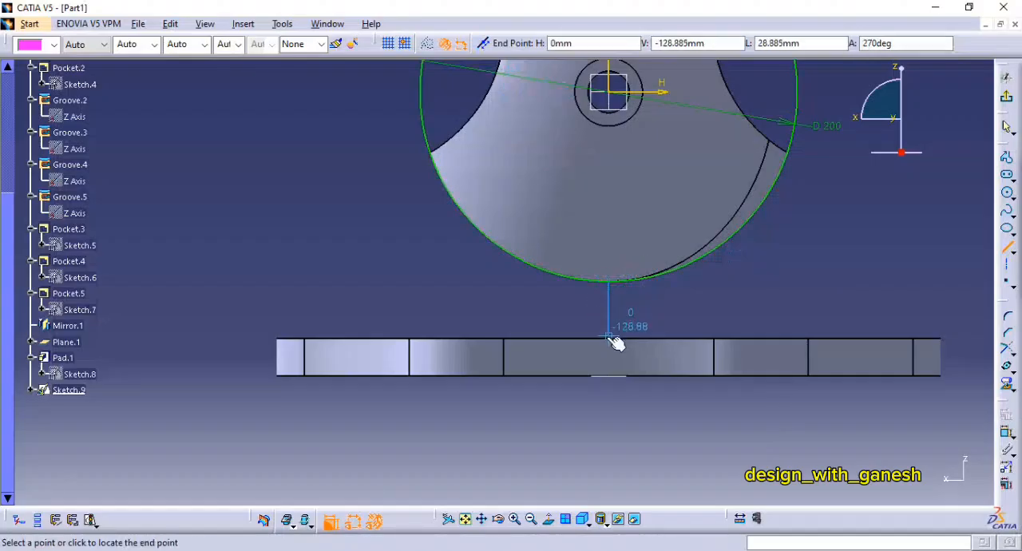
pyautogui.click(610, 345)
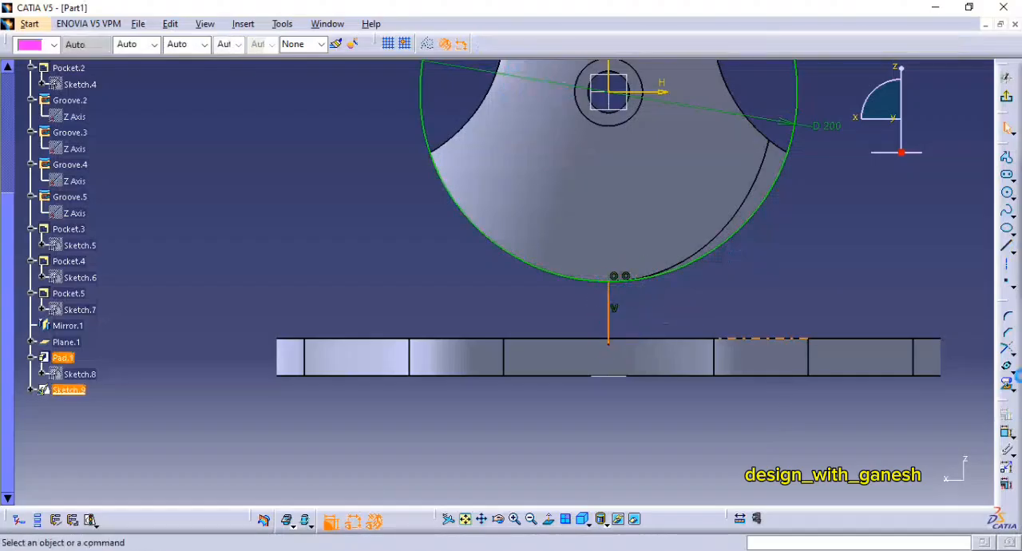
# Step: Draw a horizontal line about 75 mm long along the flange's top edge, starting just right of the vertical line
pyautogui.click(1008, 248)
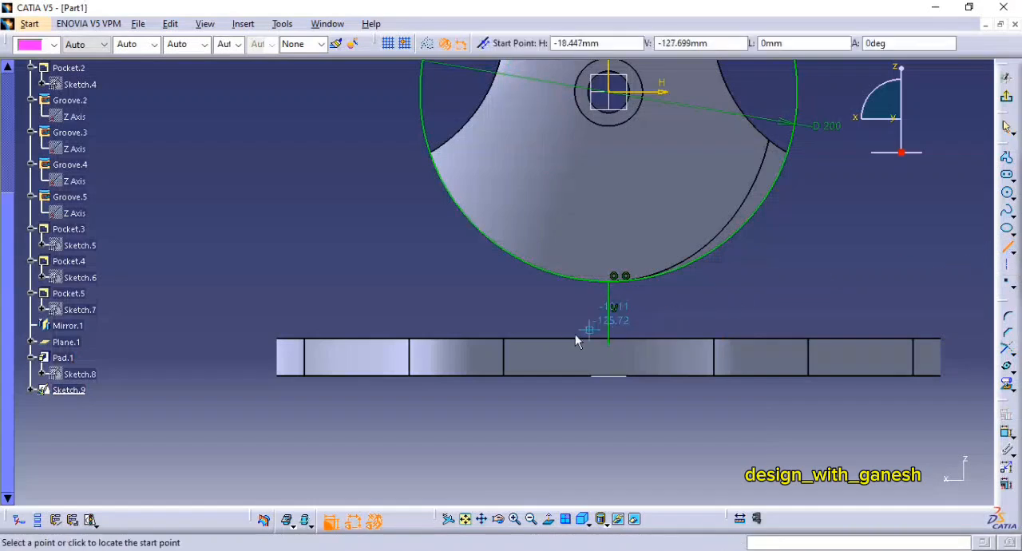
pyautogui.click(624, 338)
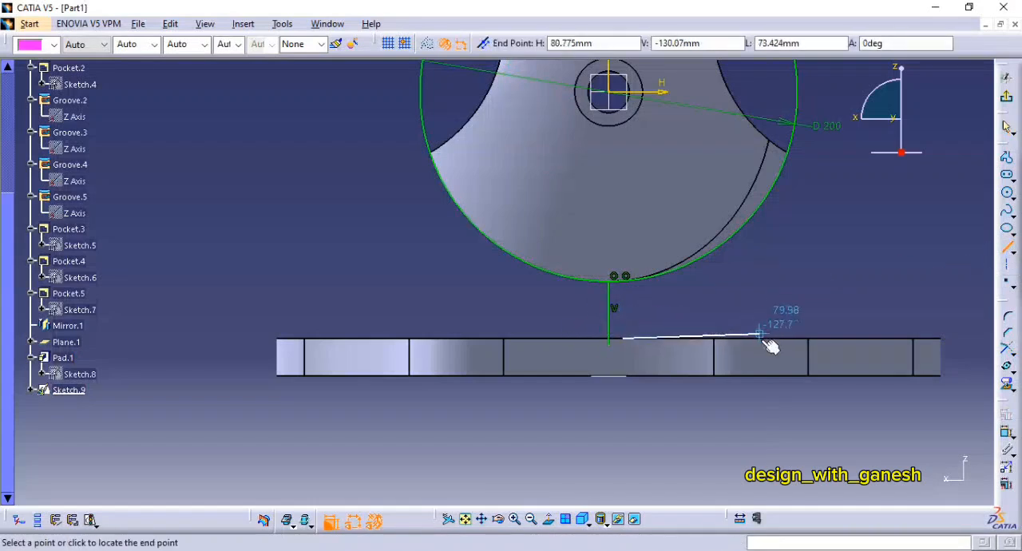
pyautogui.click(764, 338)
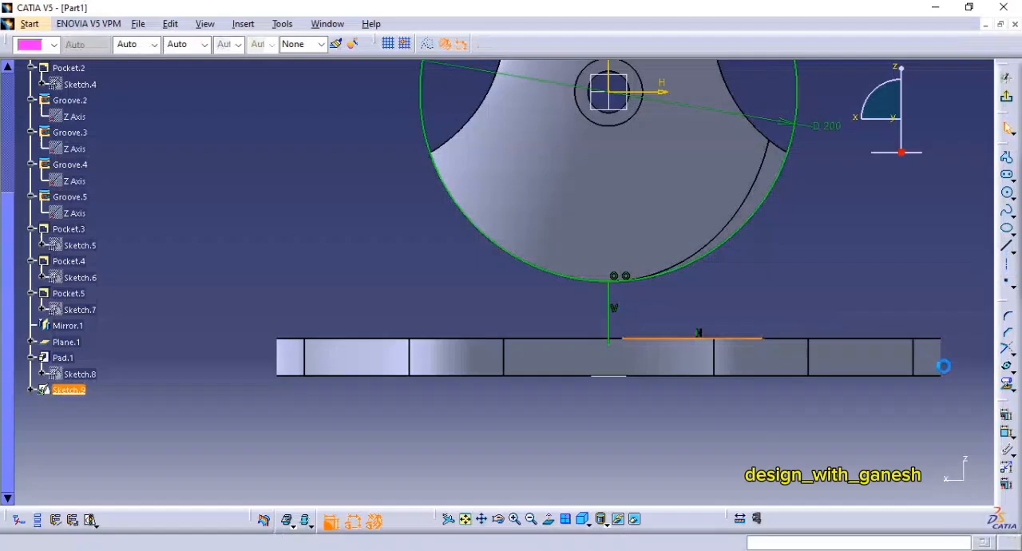
# Step: Make the vertical line's lower end coincident with the horizontal line's start, and the horizontal line coincident with the flange's top edge
pyautogui.click(1008, 433)
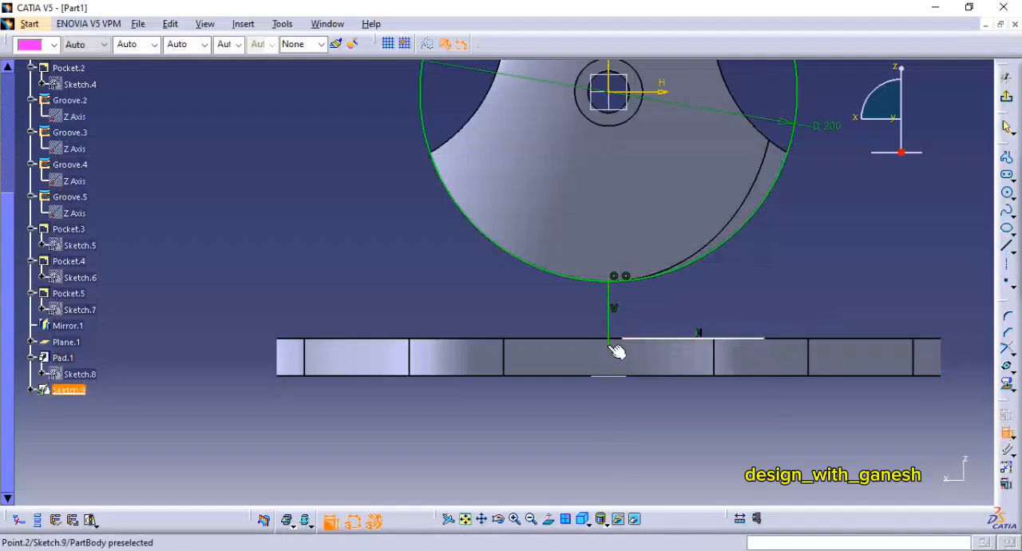
pyautogui.rightClick(635, 311)
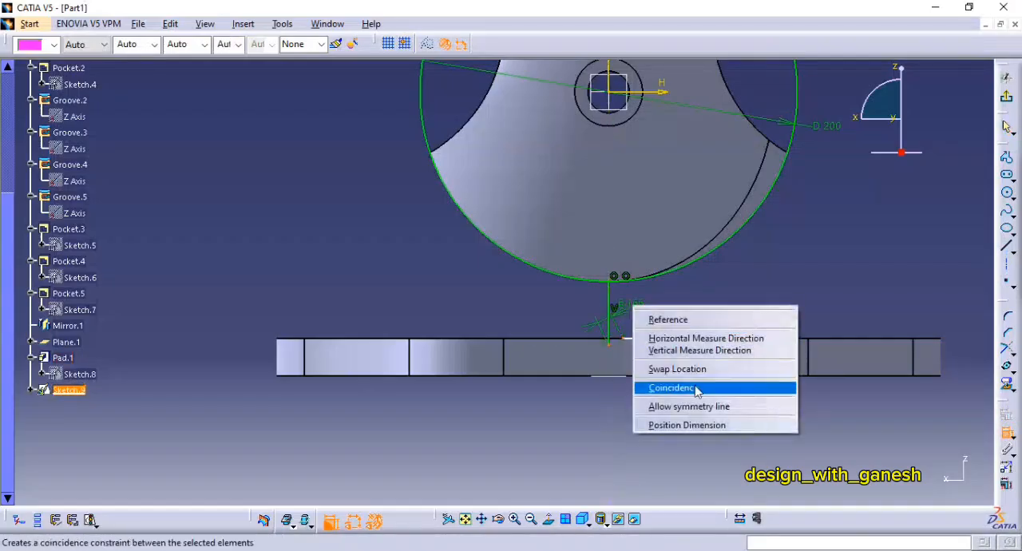
pyautogui.click(701, 387)
pyautogui.click(669, 344)
pyautogui.rightClick(669, 326)
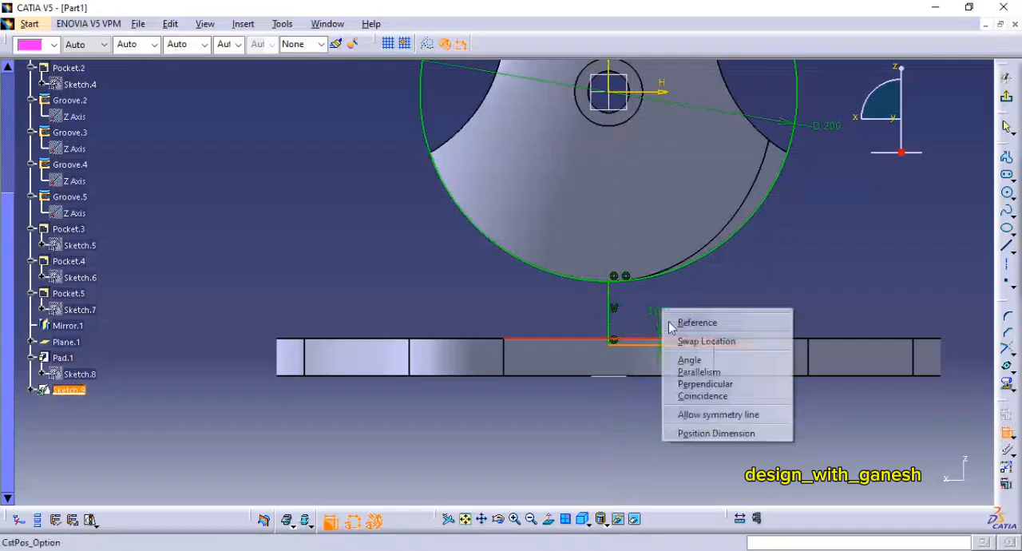
pyautogui.click(701, 396)
# Step: Dimension the horizontal line's length along the flange's top edge and set it to 152/2 mm
pyautogui.moveTo(728, 335)
pyautogui.mouseDown(button='middle')
pyautogui.moveTo(748, 275)
pyautogui.moveTo(718, 358)
pyautogui.mouseUp(button='middle')
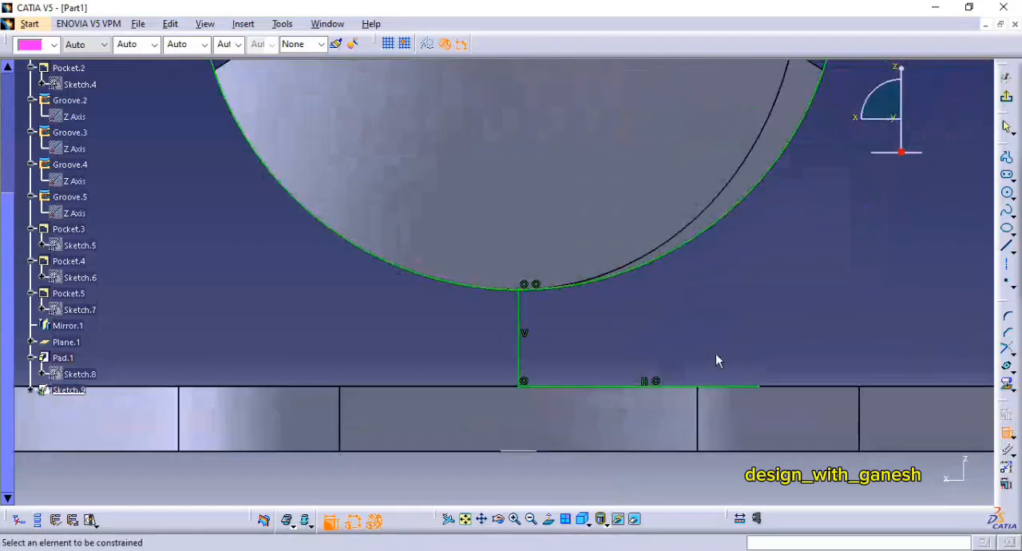
pyautogui.click(714, 388)
pyautogui.moveTo(775, 412); pyautogui.dragTo(726, 355, button='middle')
pyautogui.click(753, 370)
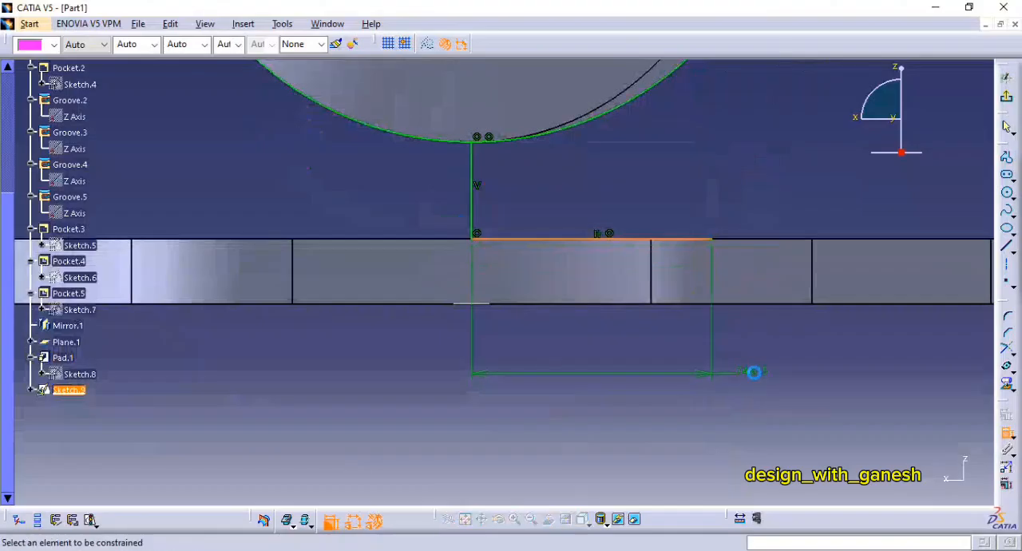
pyautogui.doubleClick(750, 372)
pyautogui.write('152')
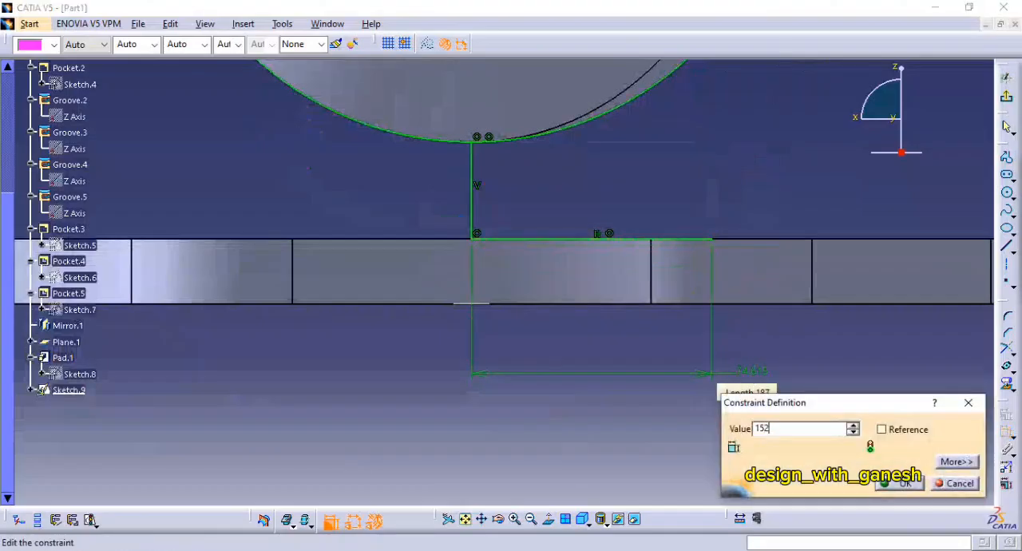
pyautogui.write('/2')
pyautogui.press('Return')
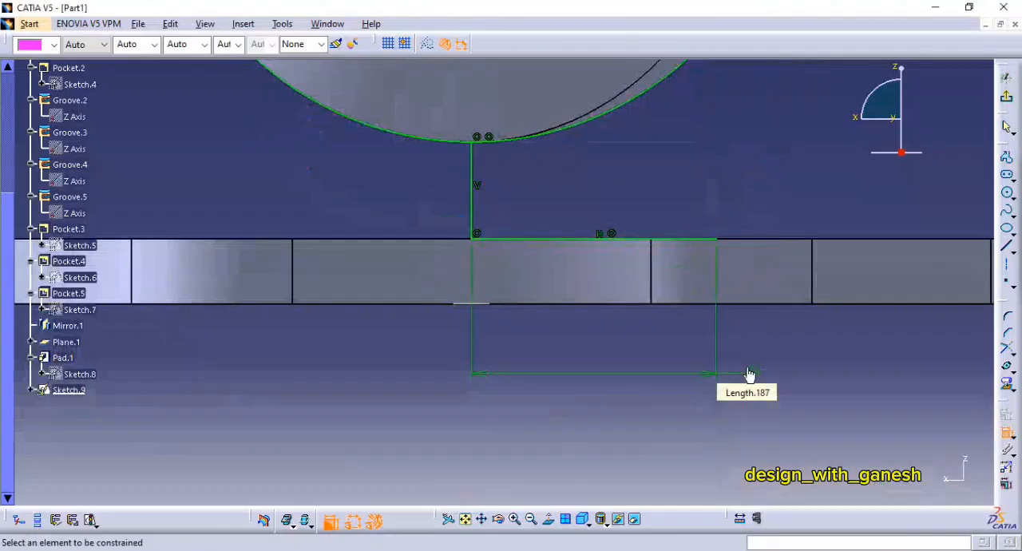
# Step: Draw a horizontal axis line about 87 mm long, starting on the vertical axis about 79 mm below the sketch origin
pyautogui.moveTo(777, 255); pyautogui.dragTo(737, 256, button='middle')
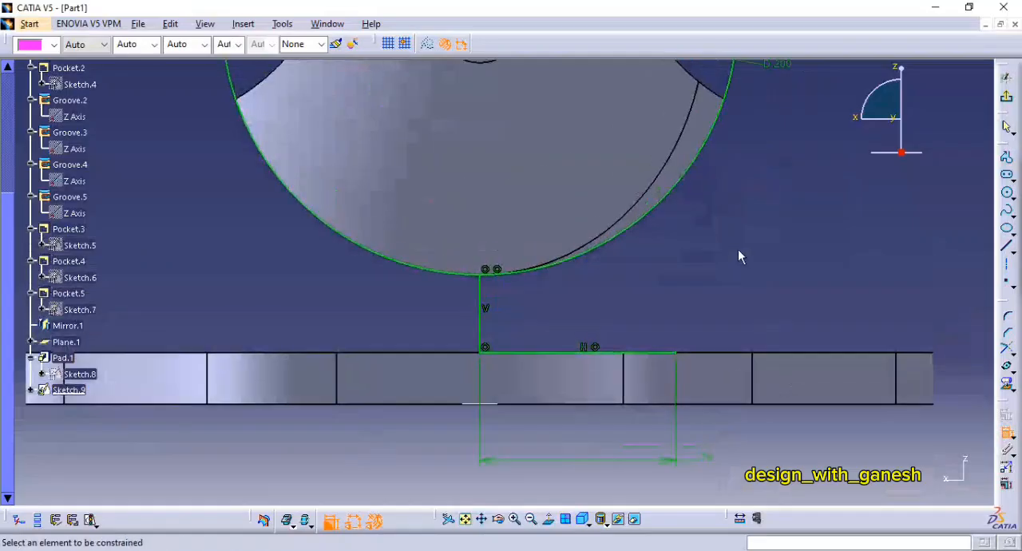
pyautogui.click(1007, 266)
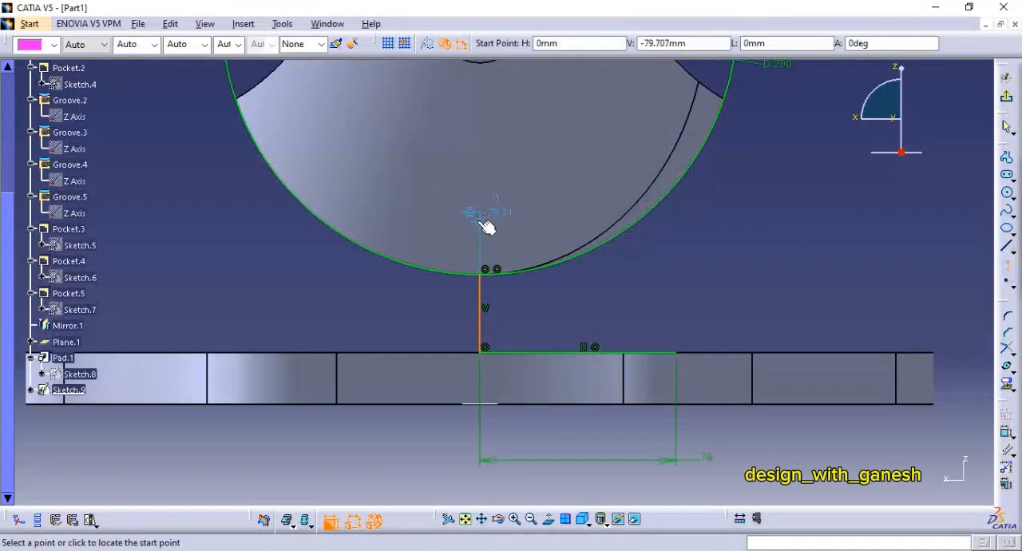
pyautogui.click(480, 221)
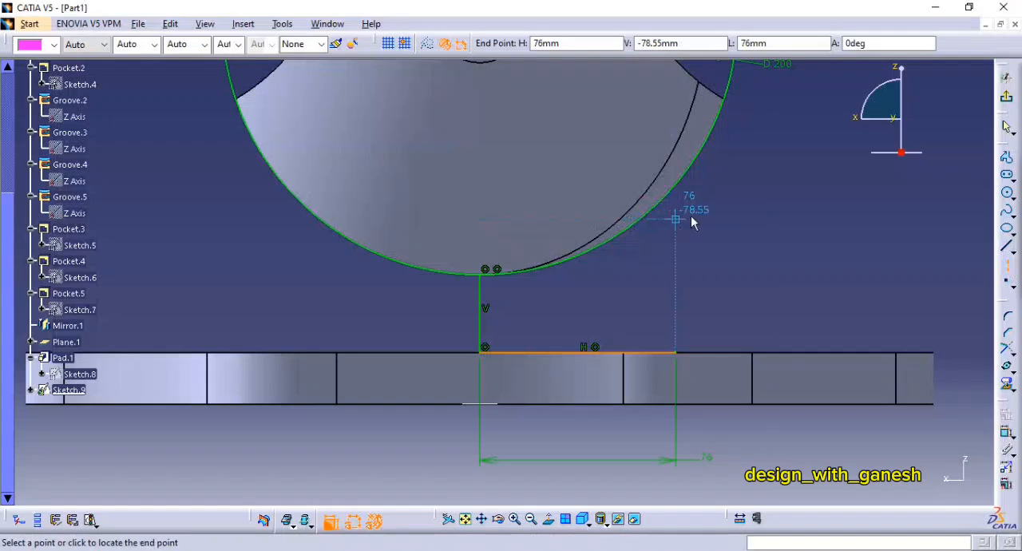
pyautogui.click(706, 221)
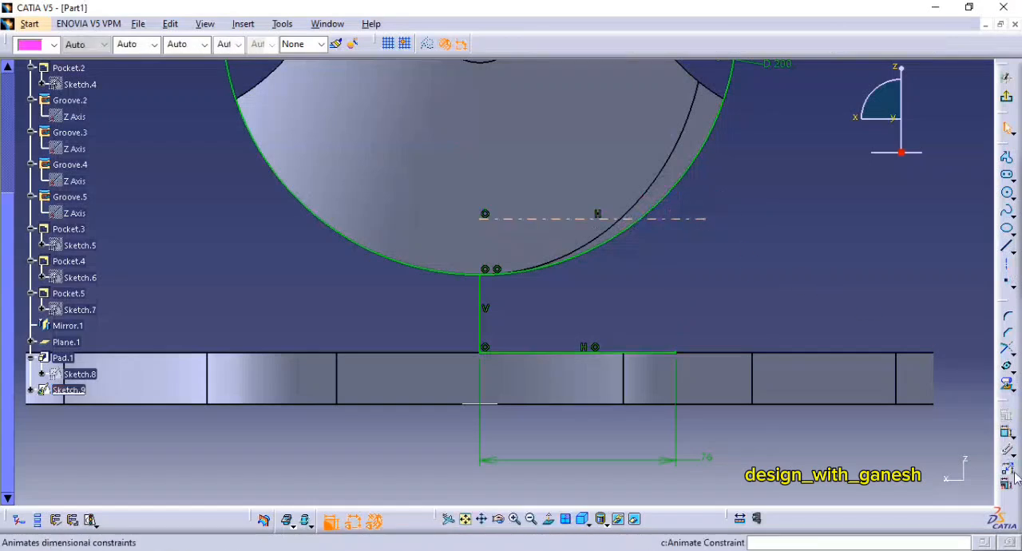
# Step: Dimension the horizontal axis line's length and set it to 76 mm
pyautogui.click(1006, 432)
pyautogui.click(691, 218)
pyautogui.click(725, 184)
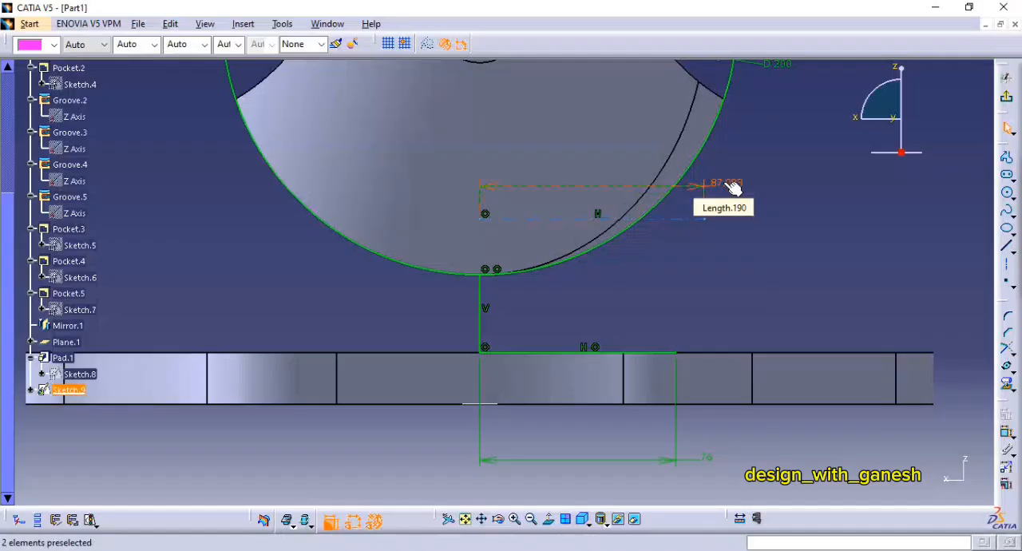
pyautogui.doubleClick(725, 184)
pyautogui.write('76mm')
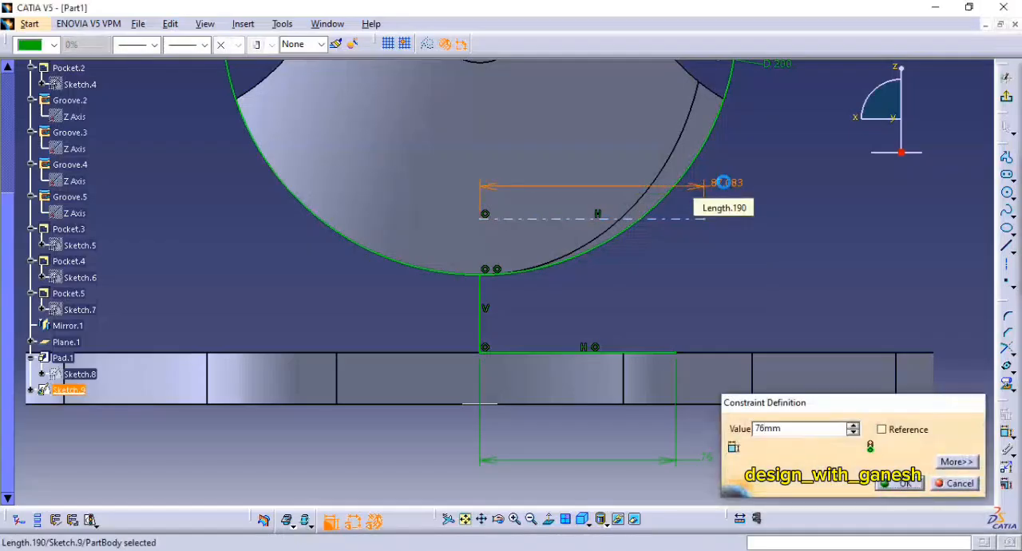
pyautogui.press('Return')
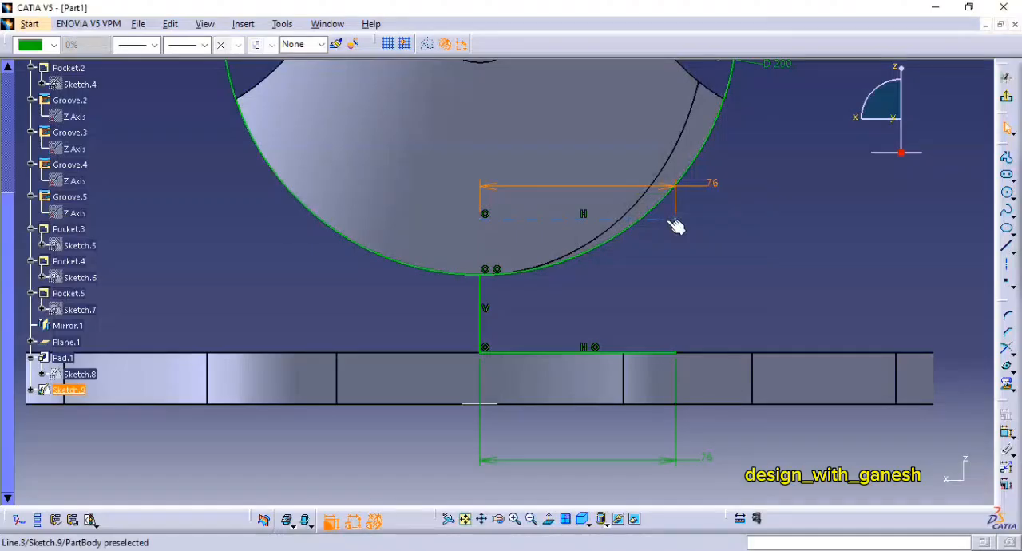
# Step: Switch to the PDF drawing of FIG:165 to check the neck's radii and heights against the sketch, and return to CATIA
pyautogui.hotkey('alt', 'Tab')
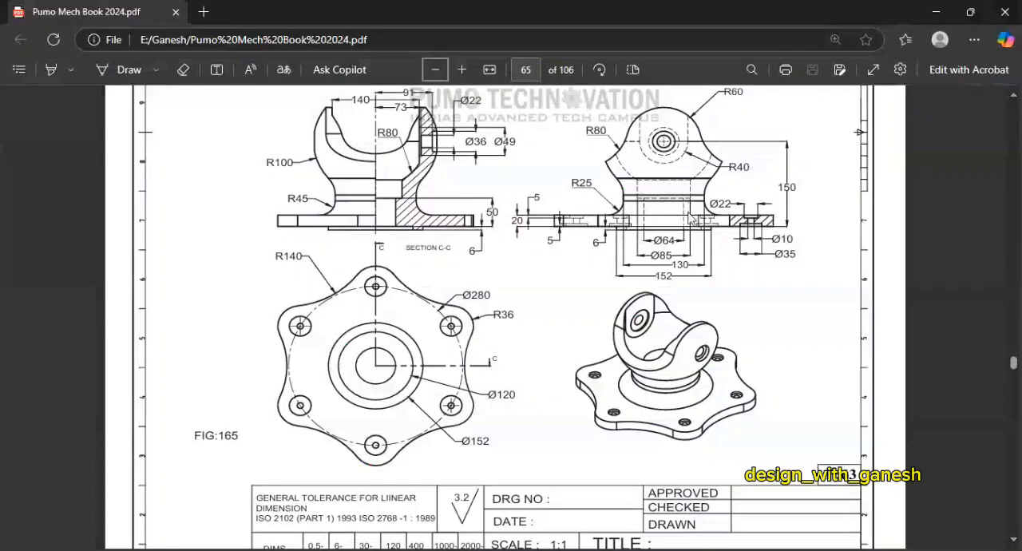
pyautogui.hotkey('alt', 'Tab')
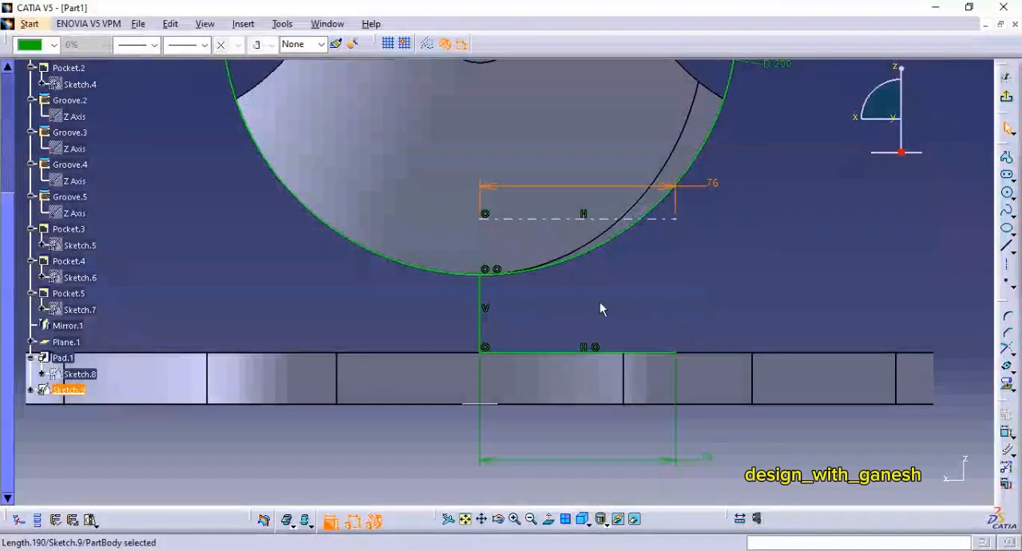
pyautogui.hotkey('alt', 'Tab')
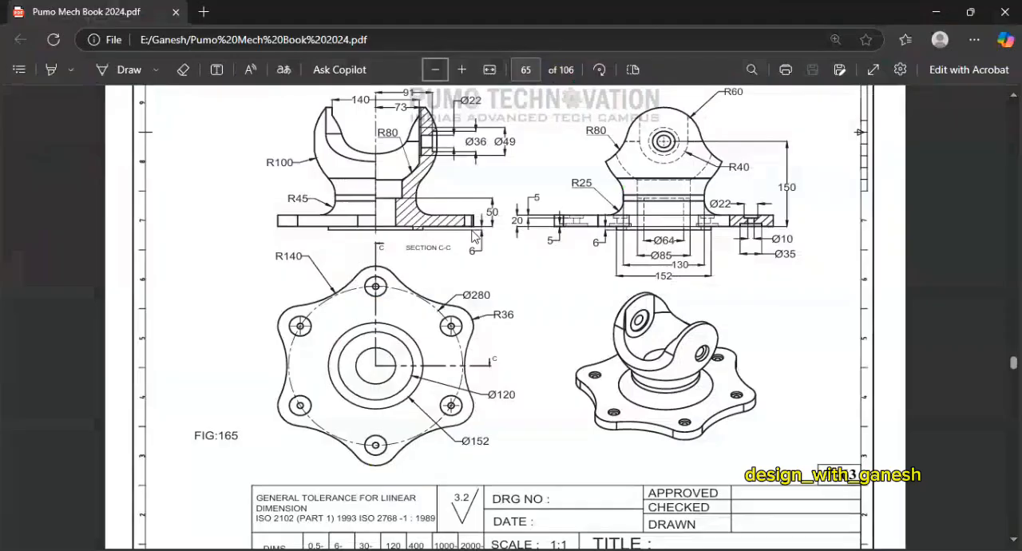
pyautogui.hotkey('alt', 'Tab')
pyautogui.hotkey('alt', 'Tab')
pyautogui.hotkey('alt', 'Tab')
pyautogui.hotkey('alt', 'Tab')
pyautogui.hotkey('alt', 'Tab')
pyautogui.moveTo(730, 281); pyautogui.dragTo(706, 263, button='middle')
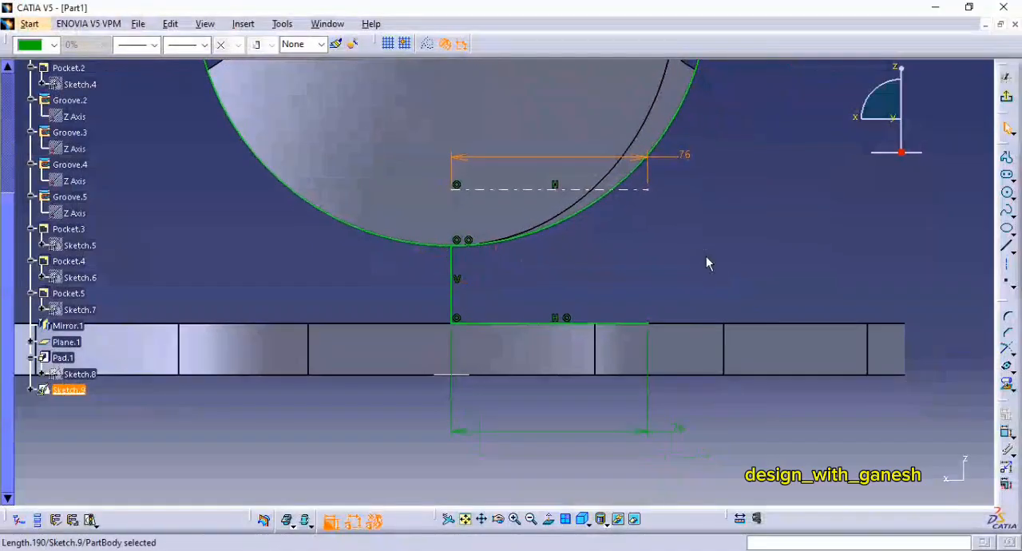
pyautogui.hotkey('alt', 'Tab')
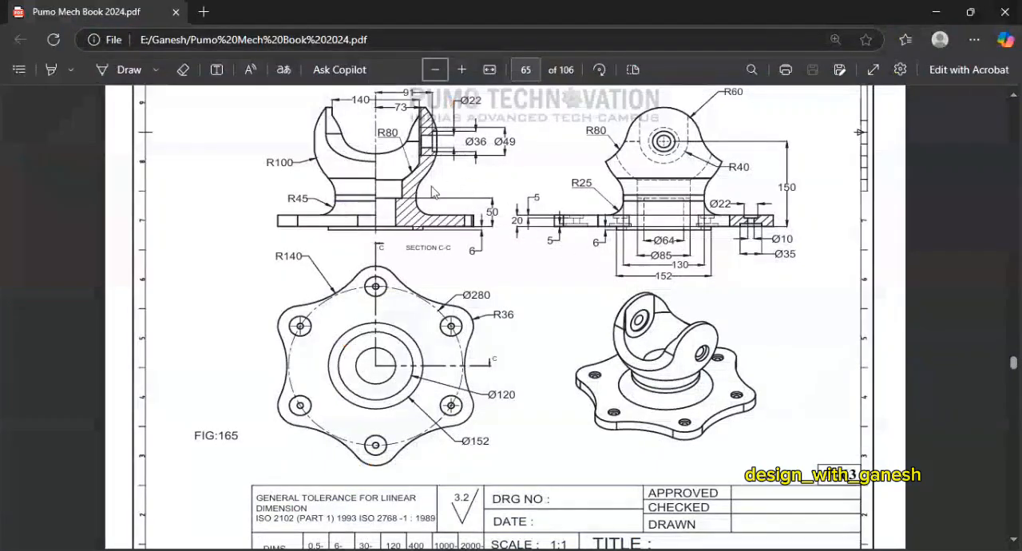
pyautogui.hotkey('alt', 'Tab')
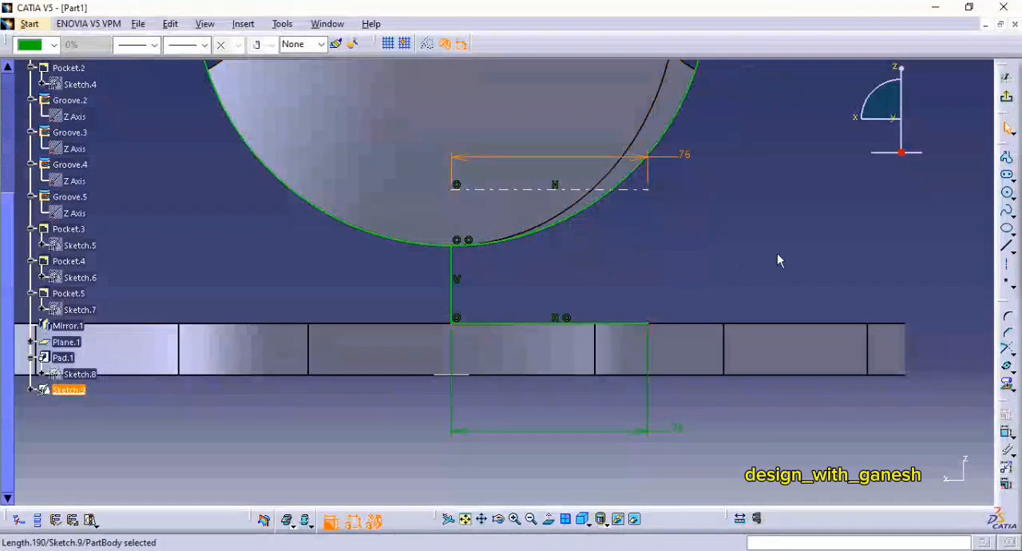
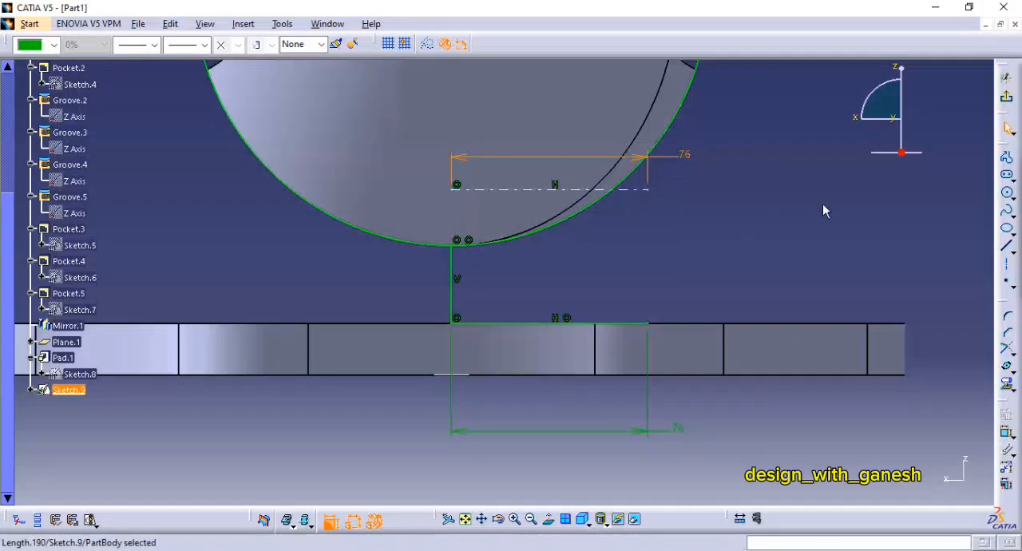
# Step: Constrain the outer endpoint of the 76 mm axis line to coincide with the 200 mm circle
pyautogui.click(1007, 432)
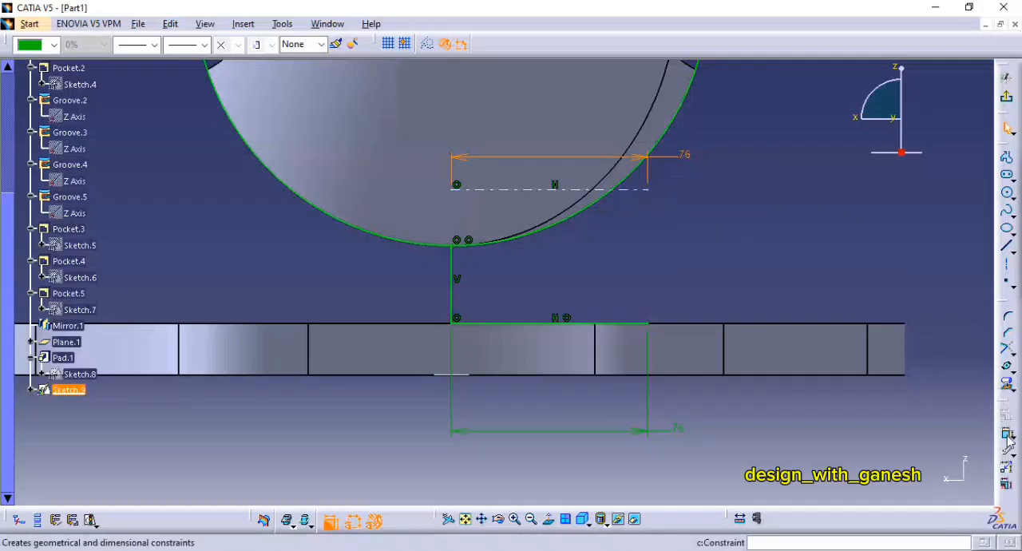
pyautogui.click(649, 190)
pyautogui.click(675, 144)
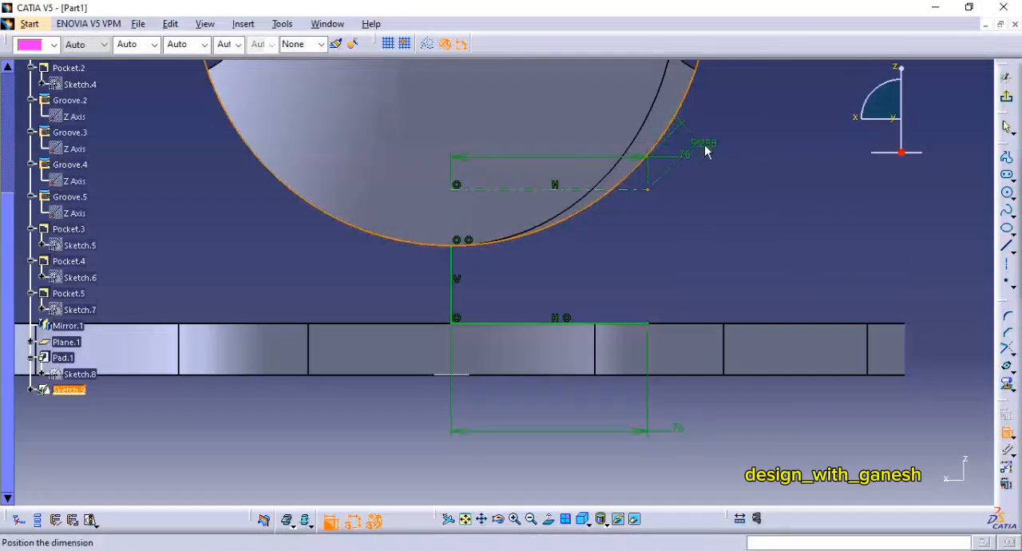
pyautogui.rightClick(704, 147)
pyautogui.click(746, 239)
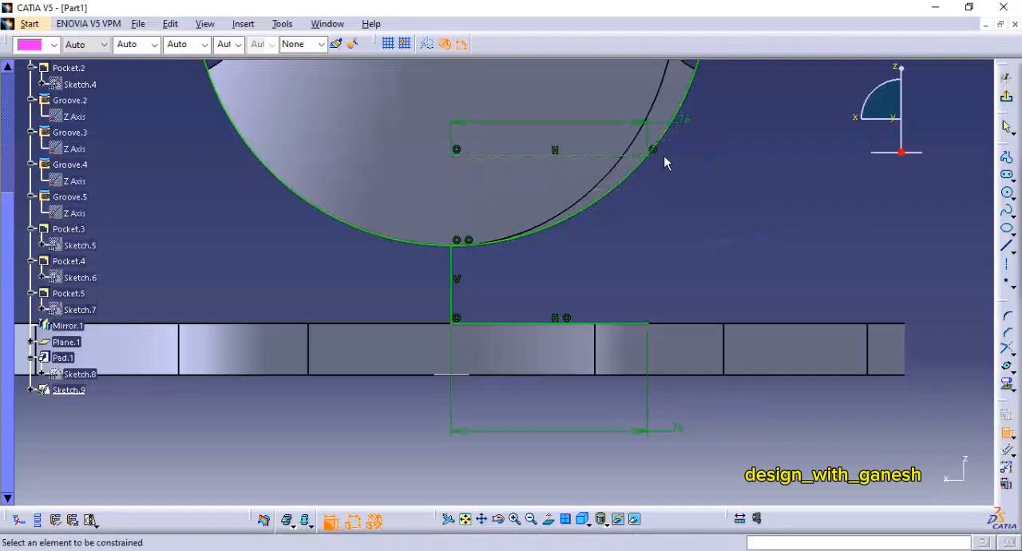
# Step: Draw a horizontal axis line about 190 mm long across the bottom of the 200 mm circle
pyautogui.moveTo(654, 163)
pyautogui.mouseDown(button='middle')
pyautogui.moveTo(668, 191)
pyautogui.moveTo(675, 175)
pyautogui.moveTo(675, 198)
pyautogui.mouseUp(button='middle')
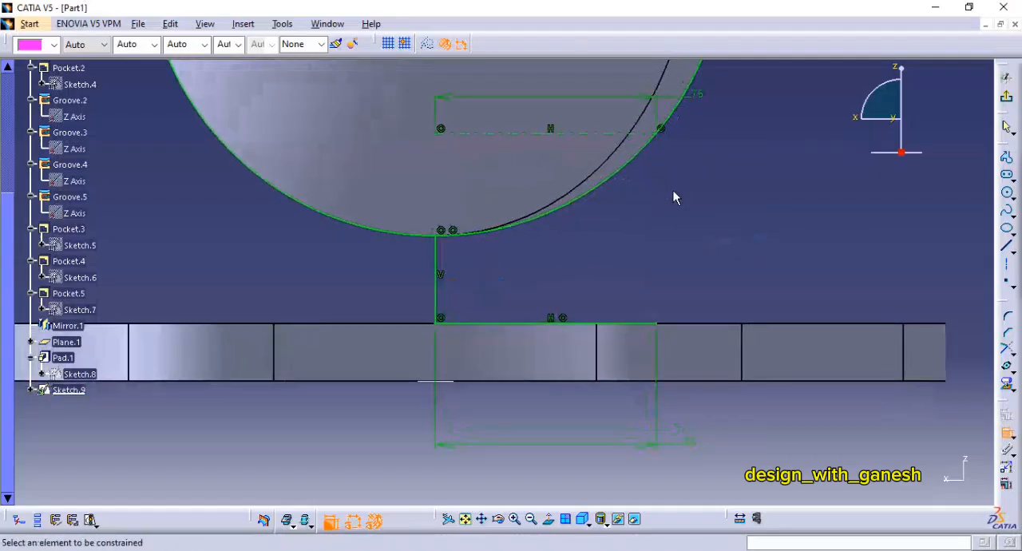
pyautogui.moveTo(801, 167)
pyautogui.mouseDown(button='middle')
pyautogui.moveTo(809, 194)
pyautogui.moveTo(696, 184)
pyautogui.mouseUp(button='middle')
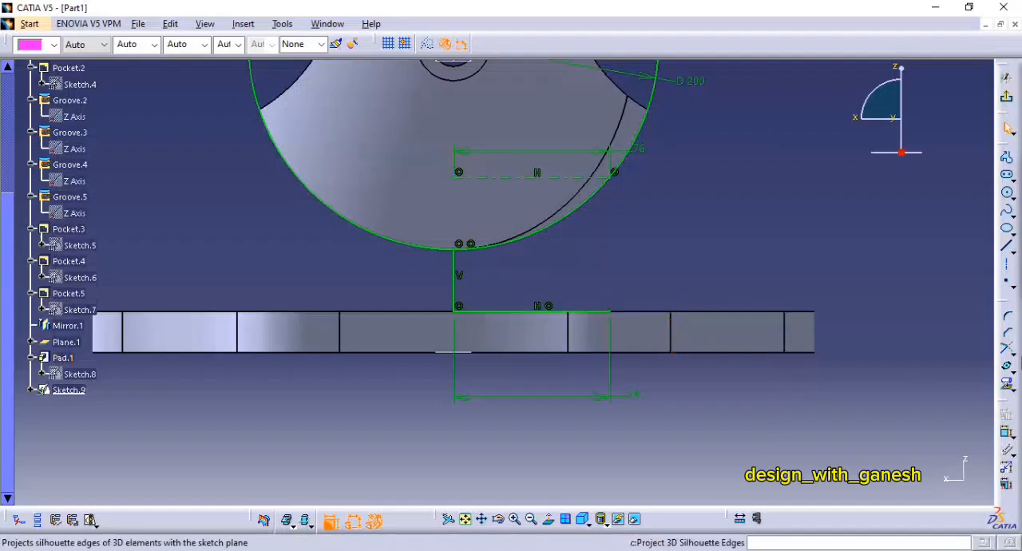
pyautogui.click(1006, 272)
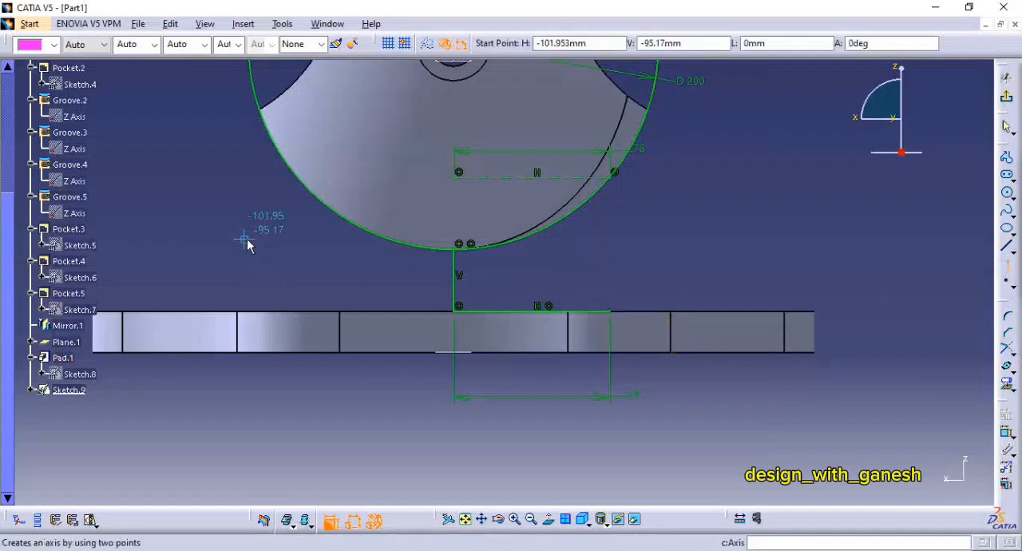
pyautogui.click(274, 242)
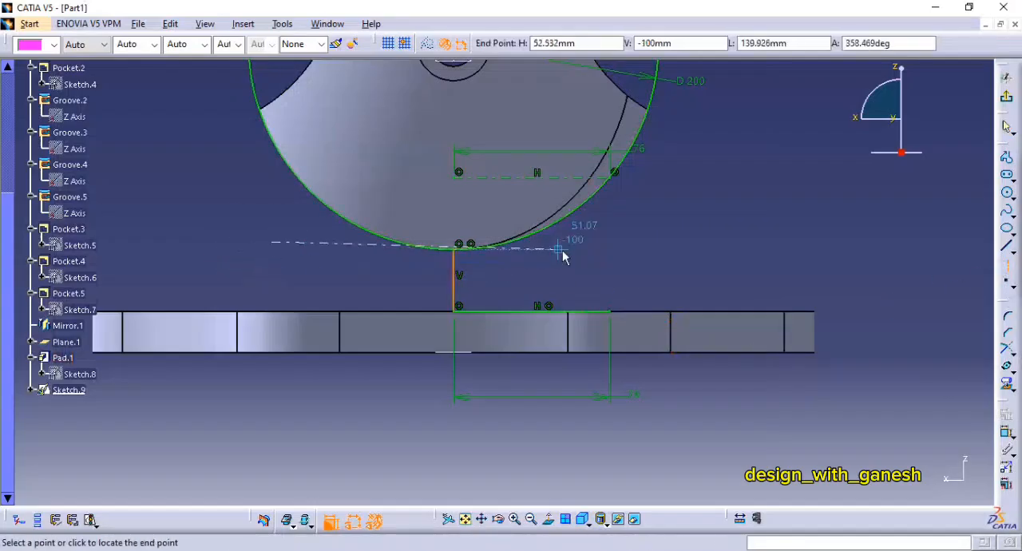
pyautogui.click(662, 244)
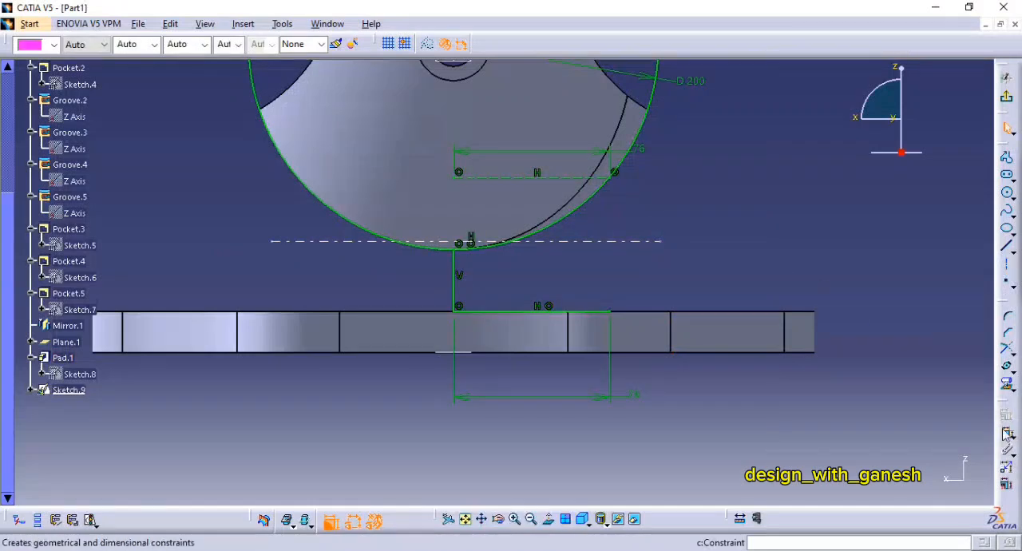
# Step: Dimension the distance from the flange's bottom edge to the new horizontal axis and set it to 50 mm
pyautogui.click(743, 353)
pyautogui.click(654, 246)
pyautogui.doubleClick(875, 295)
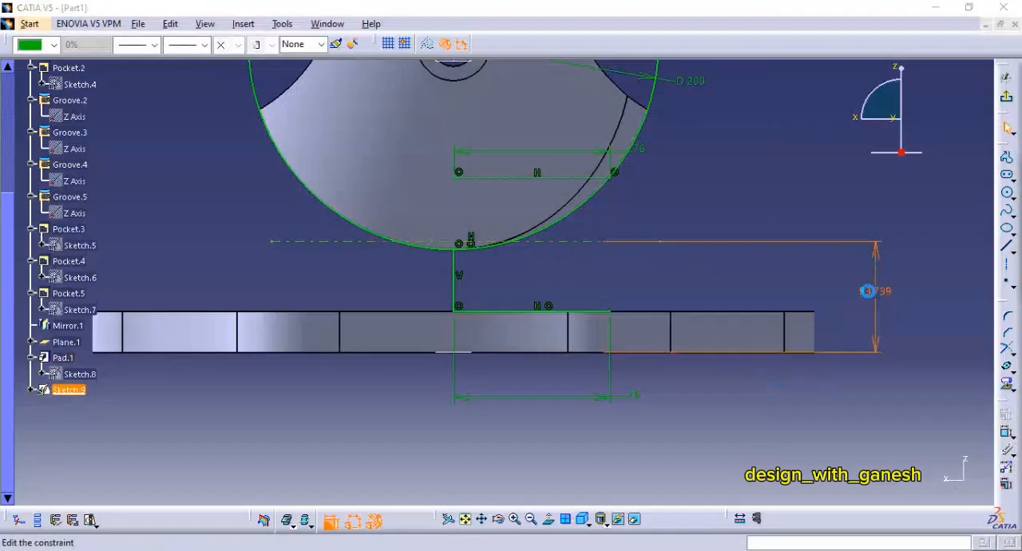
pyautogui.write('50')
pyautogui.press('Return')
# Step: Try offsetting the long horizontal axis upward by 5 mm as a single copy, and undo the offset
pyautogui.moveTo(668, 292)
pyautogui.mouseDown(button='middle')
pyautogui.moveTo(675, 252)
pyautogui.moveTo(716, 194)
pyautogui.moveTo(743, 212)
pyautogui.moveTo(752, 257)
pyautogui.moveTo(808, 253)
pyautogui.mouseUp(button='middle')
pyautogui.moveTo(768, 215)
pyautogui.mouseDown(button='middle')
pyautogui.moveTo(739, 244)
pyautogui.moveTo(690, 232)
pyautogui.mouseUp(button='middle')
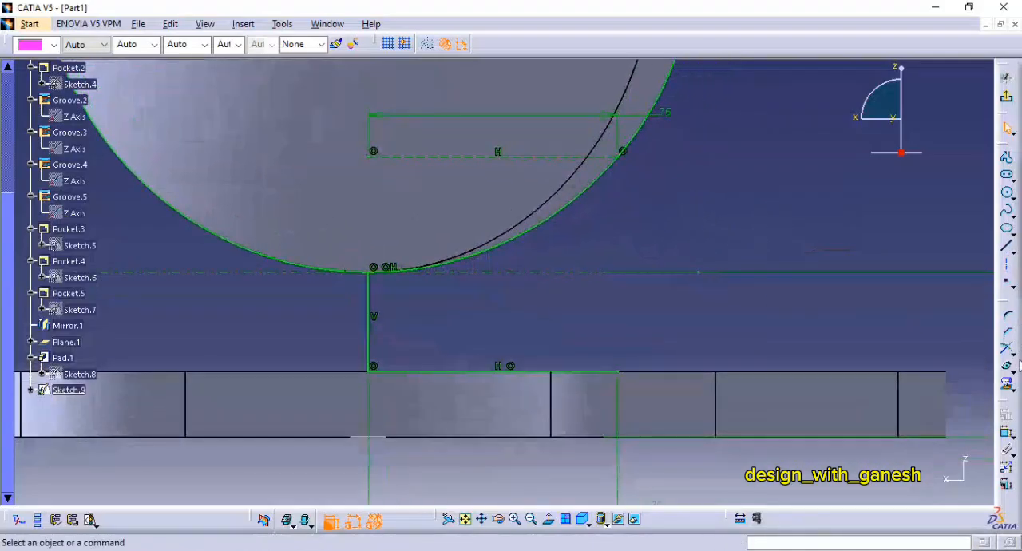
pyautogui.click(1012, 370)
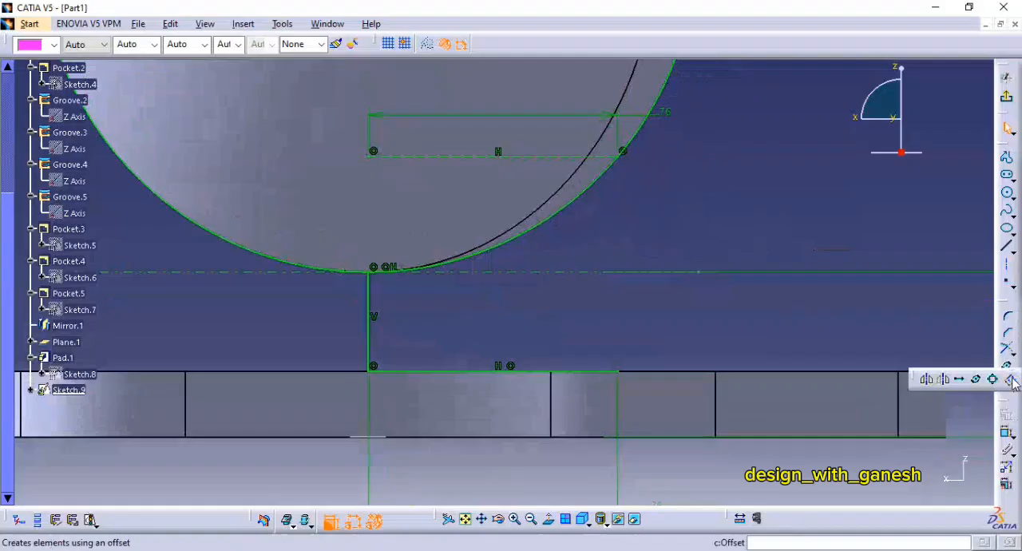
pyautogui.click(951, 384)
pyautogui.click(564, 273)
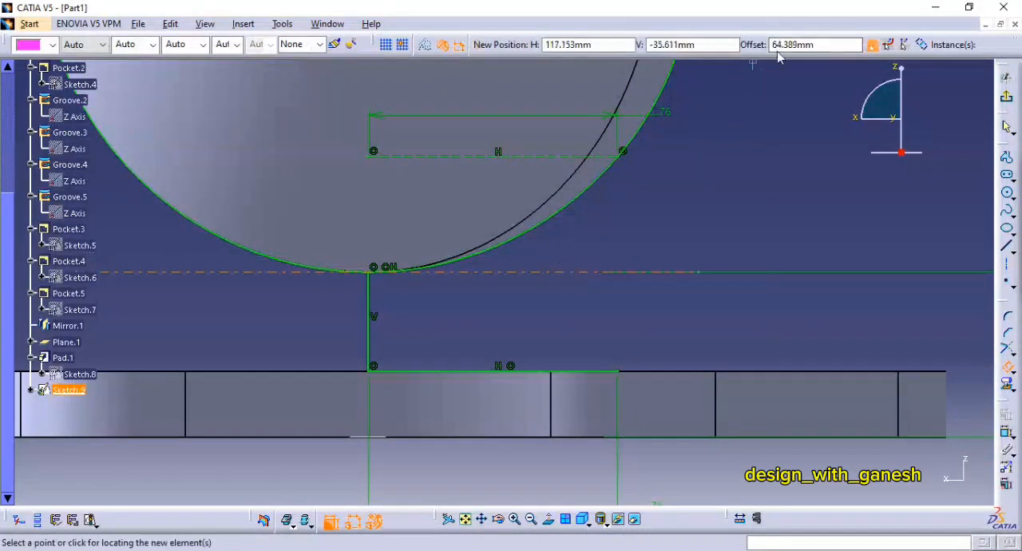
pyautogui.doubleClick(814, 44)
pyautogui.write('5')
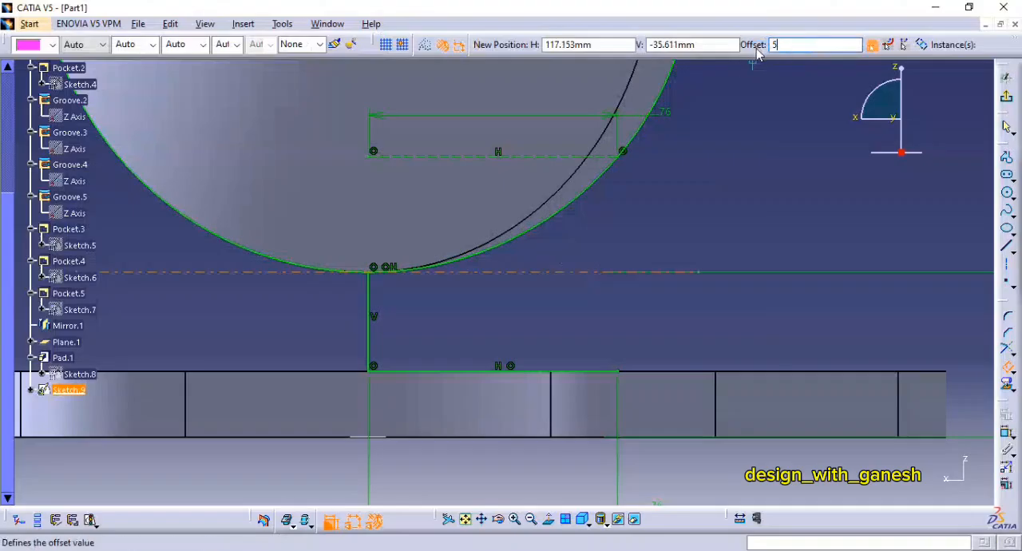
pyautogui.press('Return')
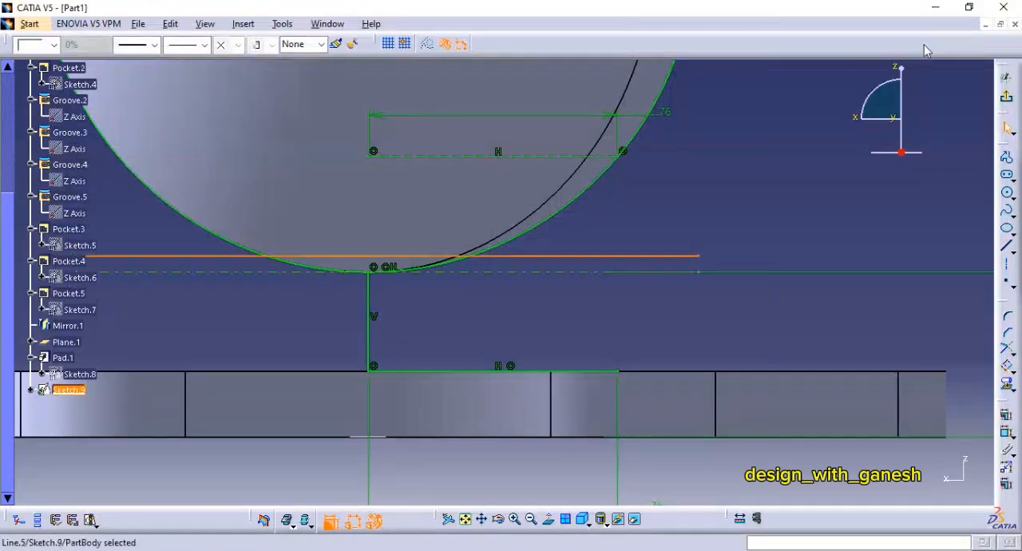
pyautogui.click(719, 246)
pyautogui.hotkey('ctrl', 'z')
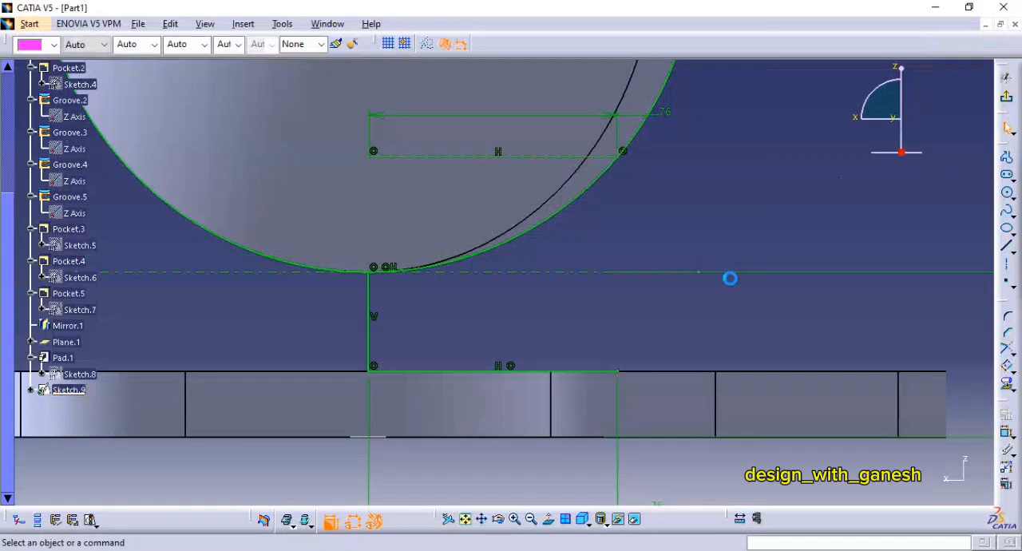
# Step: Offset the long horizontal axis by 5 mm symmetrically to both sides
pyautogui.click(1007, 366)
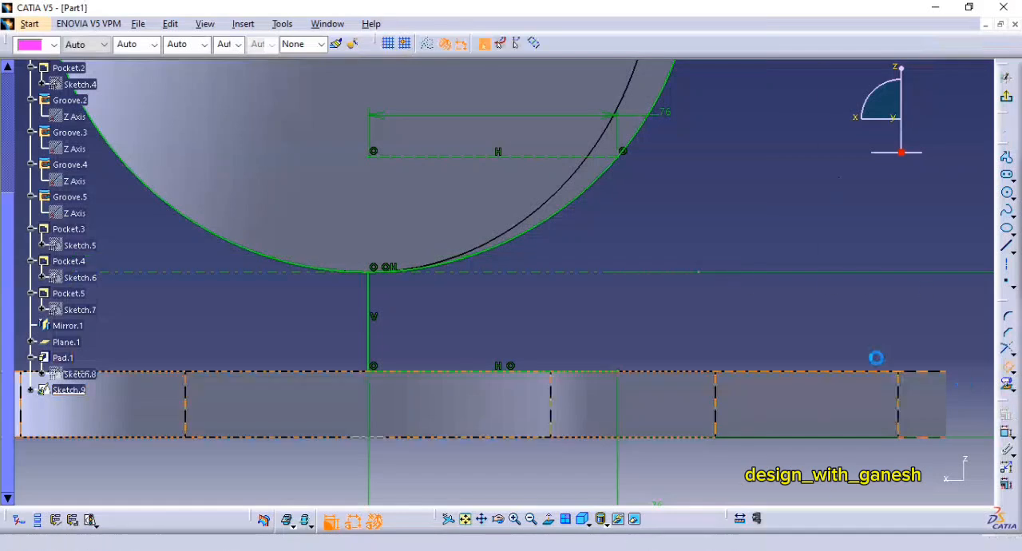
pyautogui.click(545, 272)
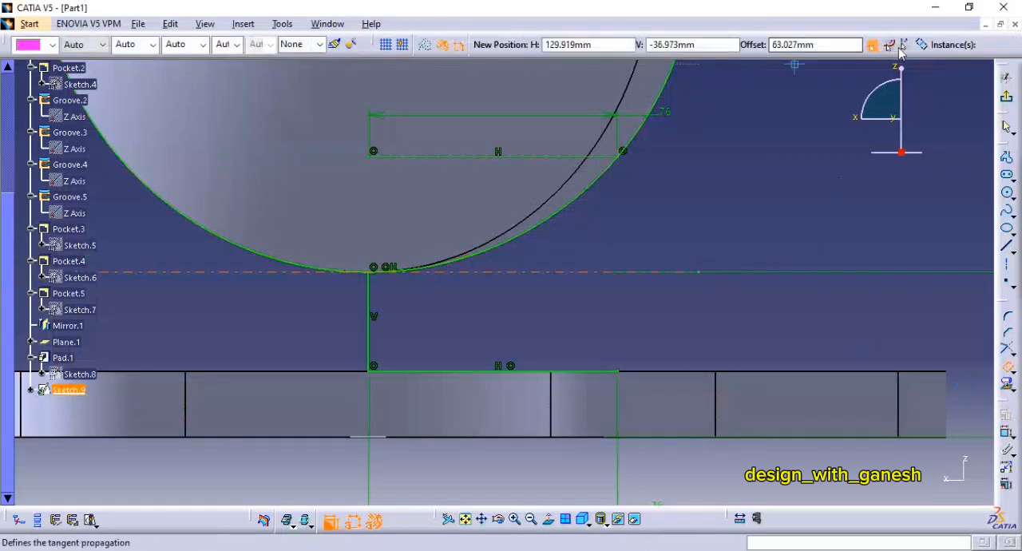
pyautogui.moveTo(827, 45); pyautogui.dragTo(694, 47)
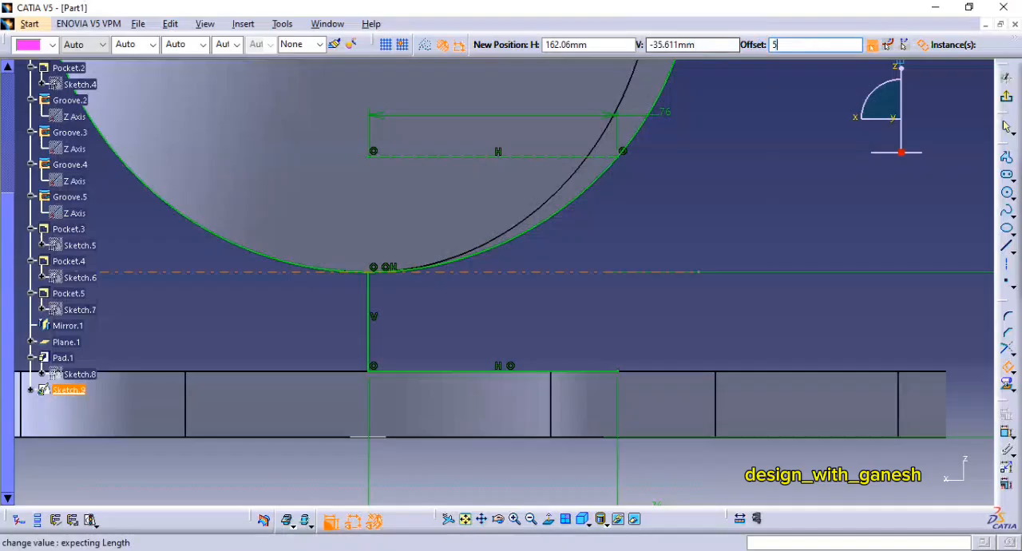
pyautogui.write('5')
pyautogui.press('Return')
# Step: Quick Trim the two offset lines, removing the lower one beyond the vertical line and the upper one beyond the circle
pyautogui.moveTo(718, 216)
pyautogui.mouseDown(button='middle')
pyautogui.moveTo(710, 166)
pyautogui.moveTo(732, 176)
pyautogui.moveTo(717, 237)
pyautogui.mouseUp(button='middle')
pyautogui.moveTo(887, 199); pyautogui.dragTo(827, 264, button='middle')
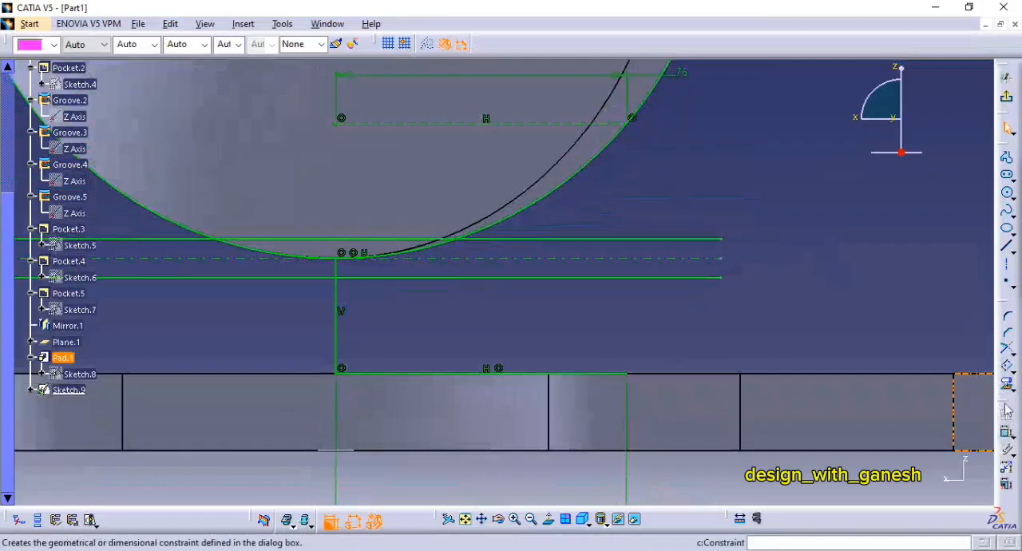
pyautogui.click(1009, 356)
pyautogui.click(976, 359)
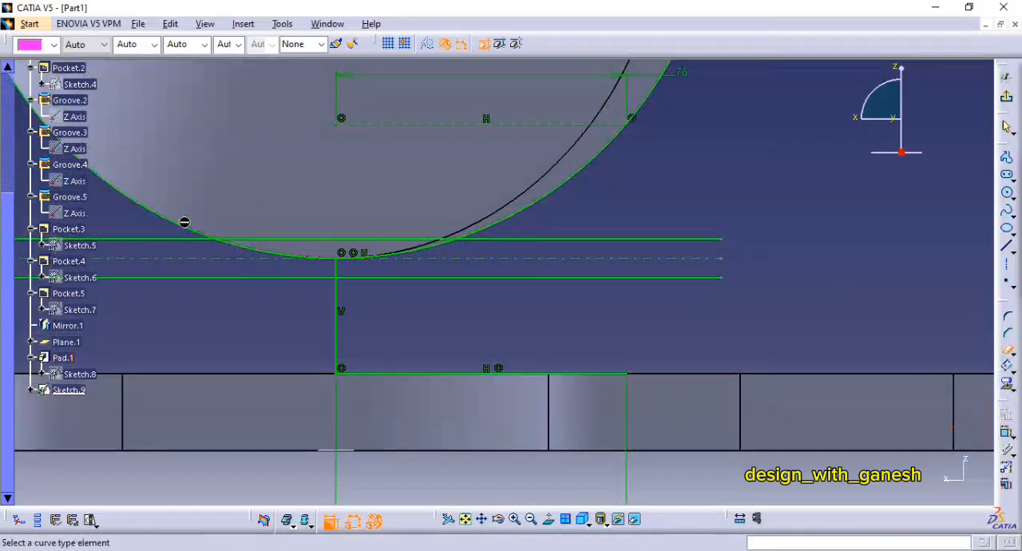
pyautogui.click(186, 279)
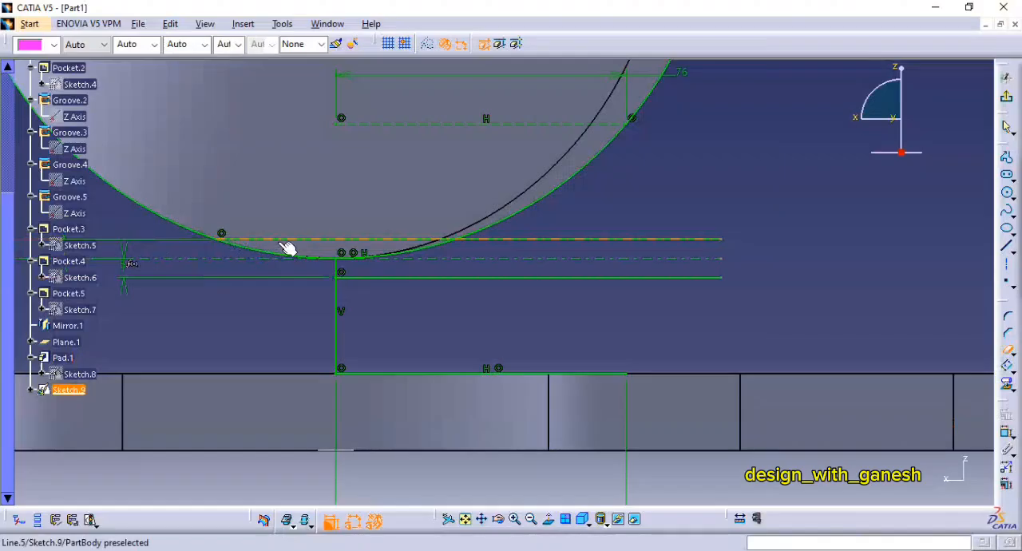
pyautogui.click(286, 241)
pyautogui.moveTo(502, 292); pyautogui.dragTo(511, 283, button='middle')
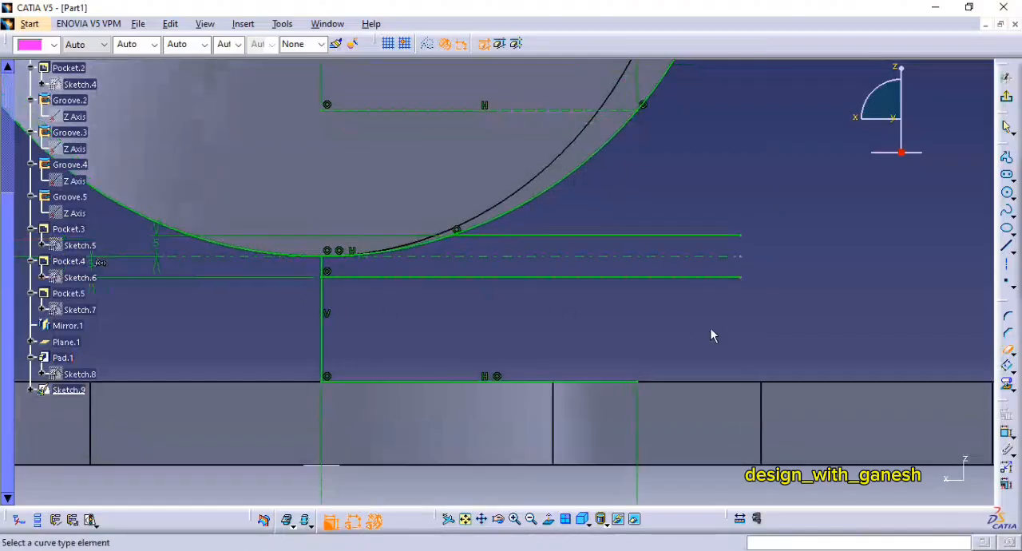
# Step: Check the neck width in the PDF drawing of FIG:165, and in CATIA dimension the lower offset line's length as 65 mm
pyautogui.click(671, 236)
pyautogui.click(820, 282)
pyautogui.moveTo(759, 243); pyautogui.dragTo(671, 284, button='middle')
pyautogui.hotkey('alt', 'Tab')
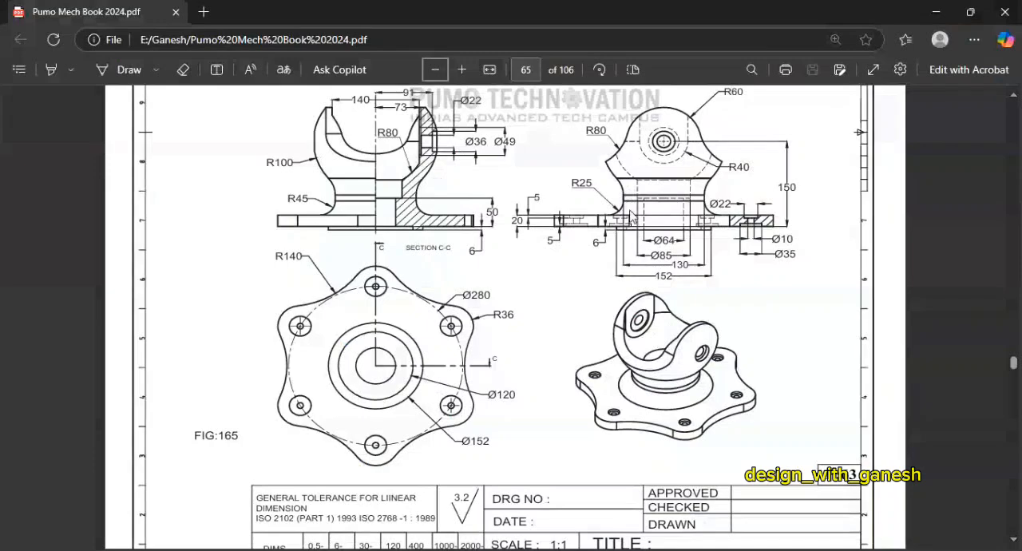
pyautogui.hotkey('alt', 'Tab')
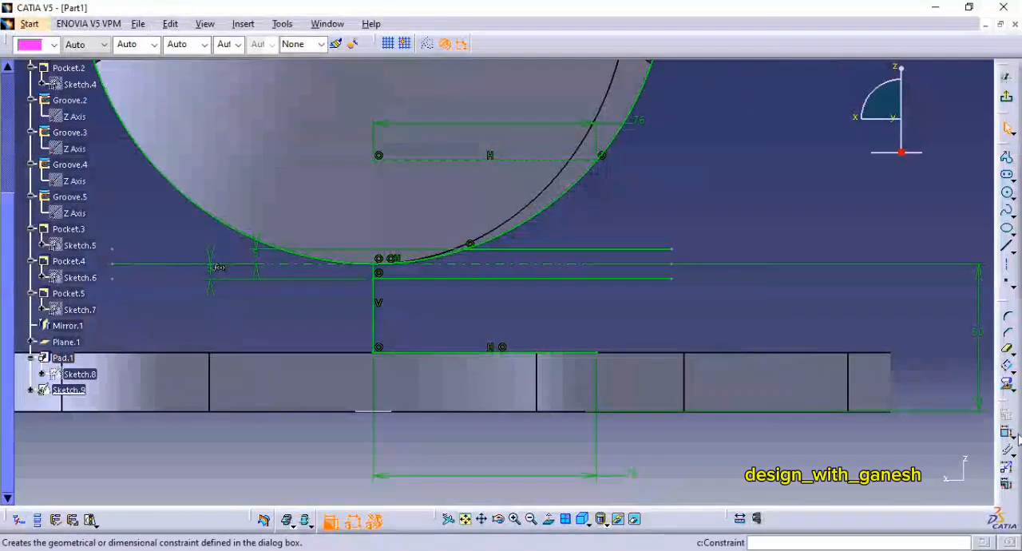
pyautogui.click(563, 279)
pyautogui.click(597, 301)
pyautogui.doubleClick(590, 302)
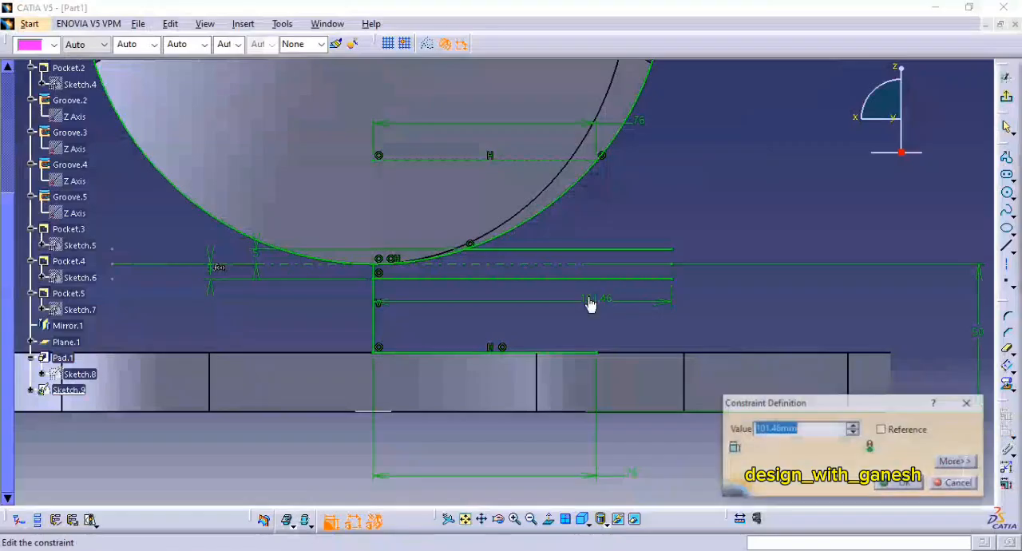
pyautogui.write('65')
pyautogui.press('Return')
# Step: Convert the upper and lower offset lines to construction elements
pyautogui.moveTo(631, 279)
pyautogui.mouseDown(button='middle')
pyautogui.moveTo(639, 275)
pyautogui.moveTo(635, 321)
pyautogui.moveTo(599, 228)
pyautogui.mouseUp(button='middle')
pyautogui.scroll(-1, 635, 309)
pyautogui.press('Escape')
pyautogui.click(507, 212)
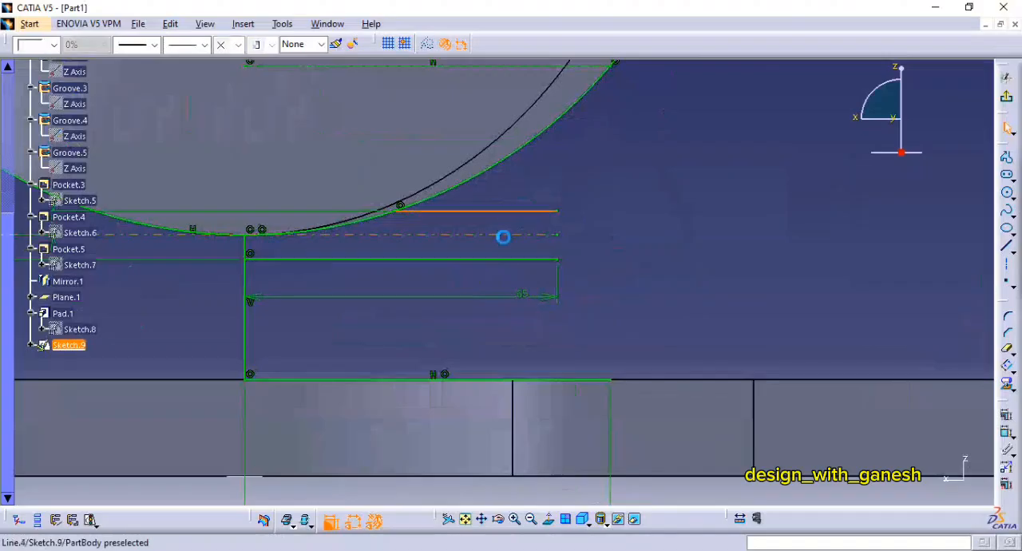
pyautogui.keyDown('ctrl'); pyautogui.click(494, 259); pyautogui.keyUp('ctrl')
pyautogui.click(428, 44)
pyautogui.moveTo(823, 234)
pyautogui.mouseDown(button='middle')
pyautogui.moveTo(757, 198)
pyautogui.moveTo(737, 239)
pyautogui.moveTo(818, 278)
pyautogui.mouseUp(button='middle')
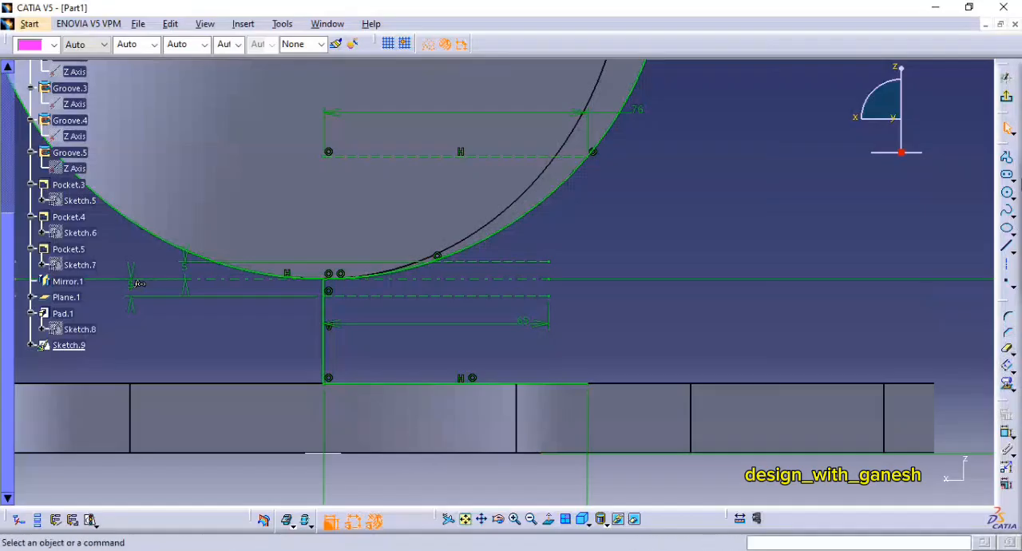
# Step: Draw a three-point arc with limits from the 76 mm axis line's outer endpoint to the upper offset line's endpoint, bulging inward
pyautogui.click(1012, 198)
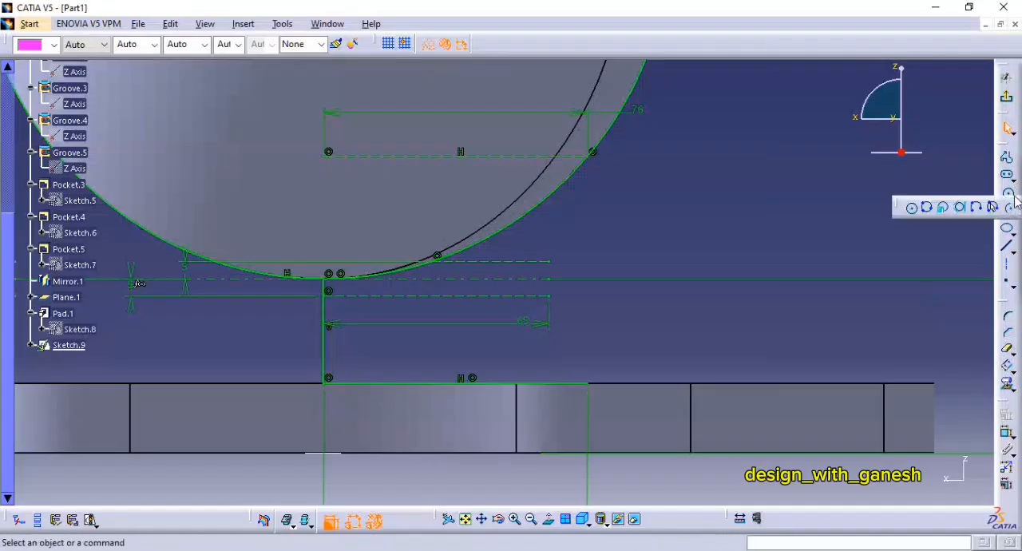
pyautogui.click(993, 207)
pyautogui.click(591, 151)
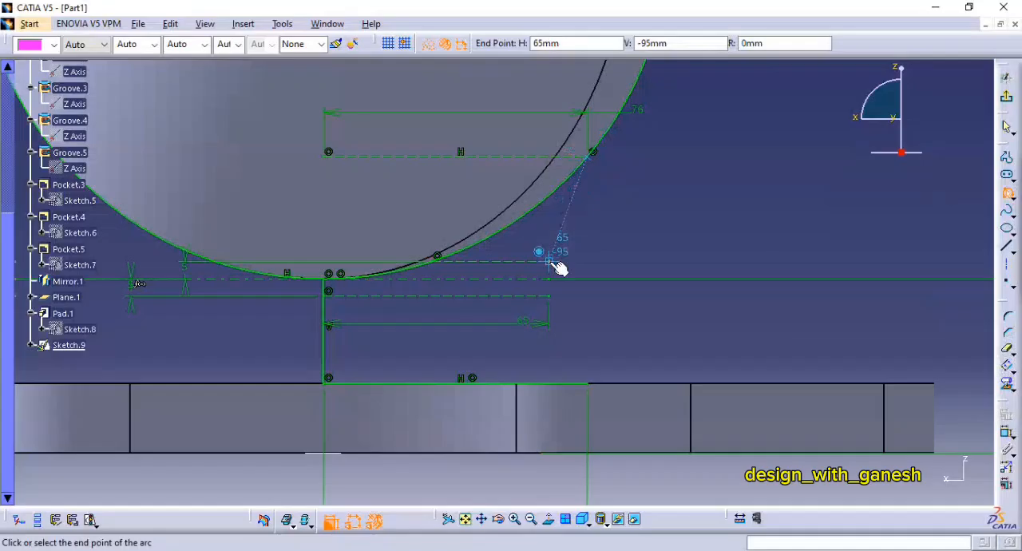
pyautogui.click(551, 261)
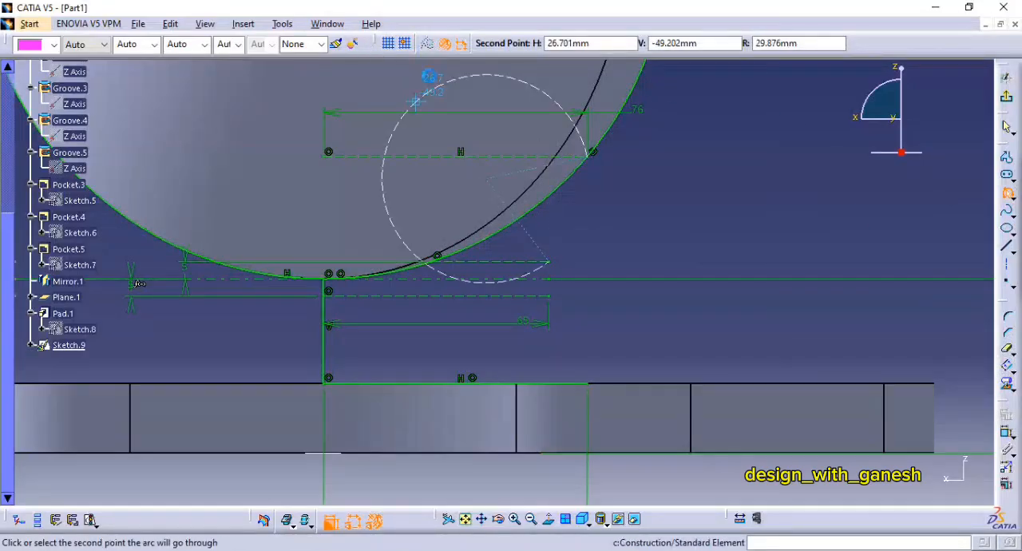
pyautogui.click(554, 221)
# Step: Draw a vertical 10 mm line joining the outer endpoints of the upper and lower construction lines
pyautogui.moveTo(597, 262)
pyautogui.mouseDown(button='middle')
pyautogui.moveTo(602, 215)
pyautogui.moveTo(580, 140)
pyautogui.mouseUp(button='middle')
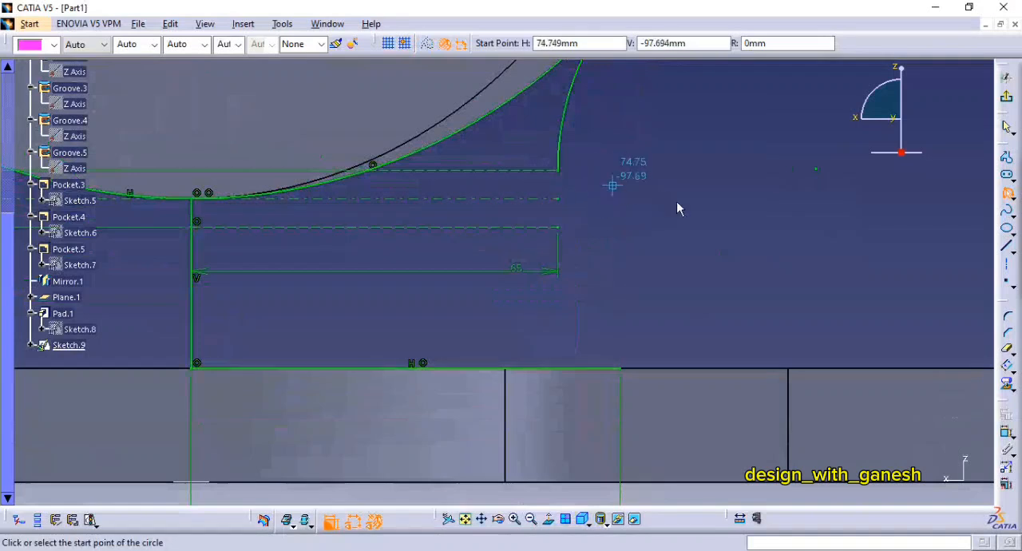
pyautogui.click(1007, 251)
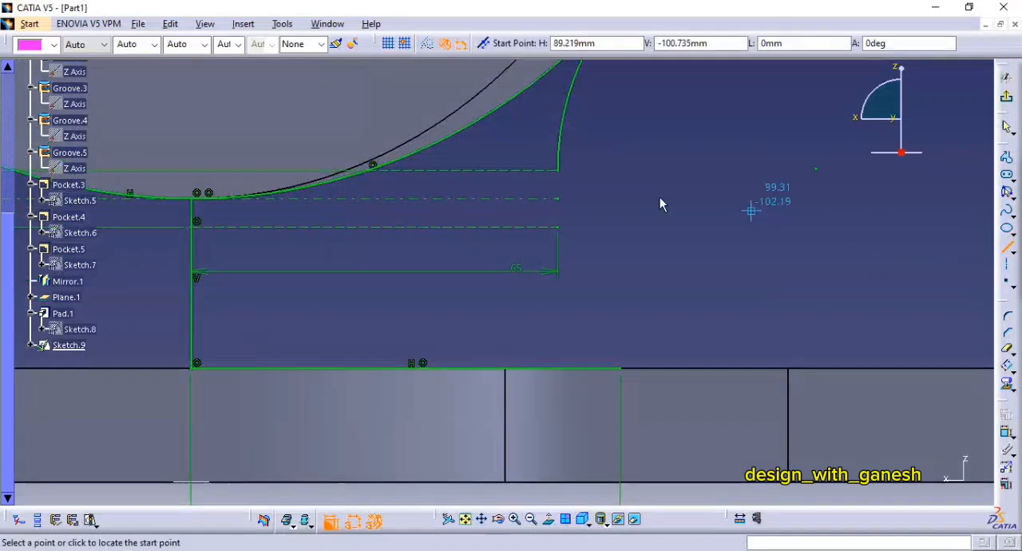
pyautogui.click(558, 170)
pyautogui.click(558, 228)
# Step: Draw an inward-bulging three-point arc with limits, radius about 34 mm, from the vertical line's lower endpoint to the bottom horizontal line's outer endpoint
pyautogui.moveTo(559, 228); pyautogui.dragTo(569, 140, button='middle')
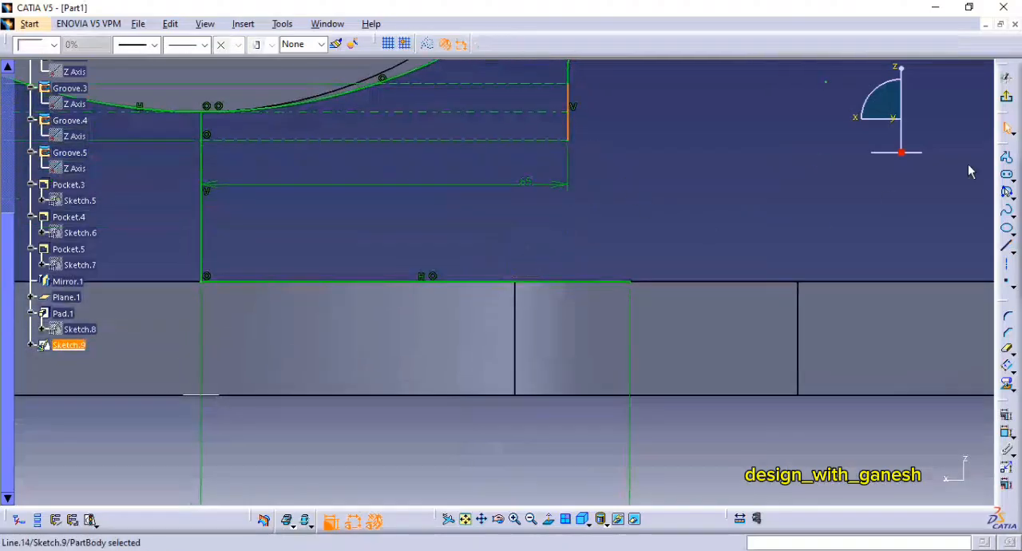
pyautogui.click(1007, 193)
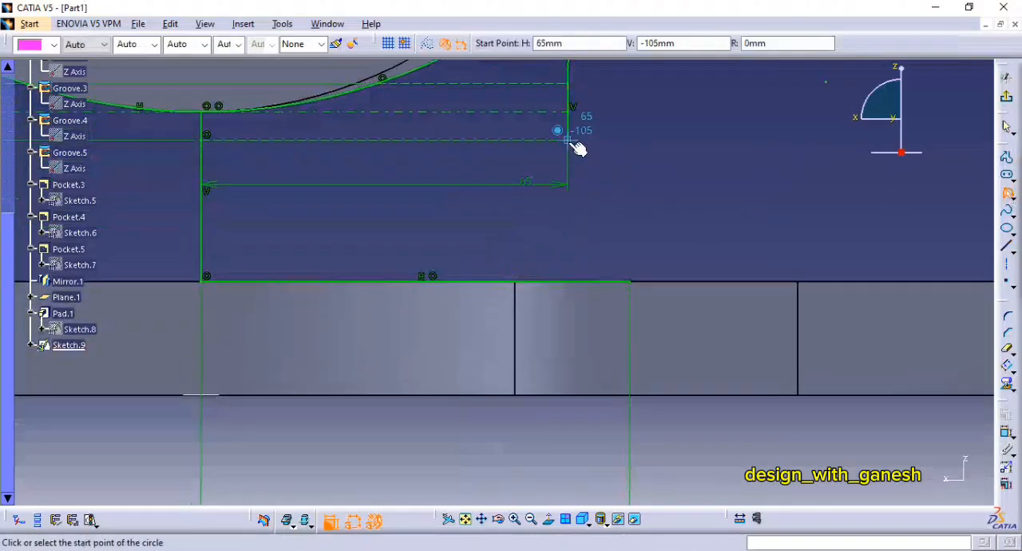
pyautogui.click(630, 281)
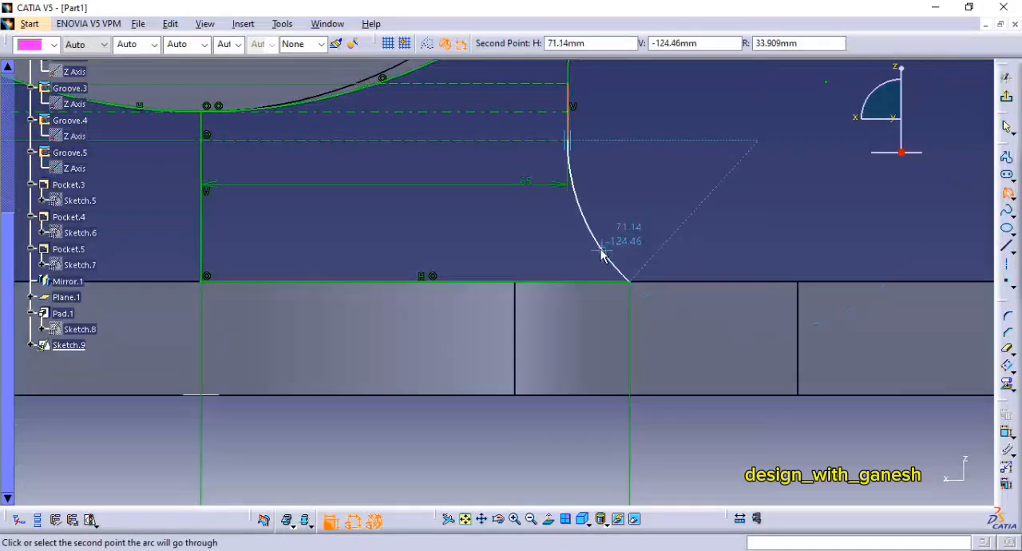
pyautogui.click(597, 246)
pyautogui.keyDown('ctrl'); pyautogui.moveTo(680, 198); pyautogui.dragTo(679, 239, button='middle'); pyautogui.keyUp('ctrl')
pyautogui.click(661, 243)
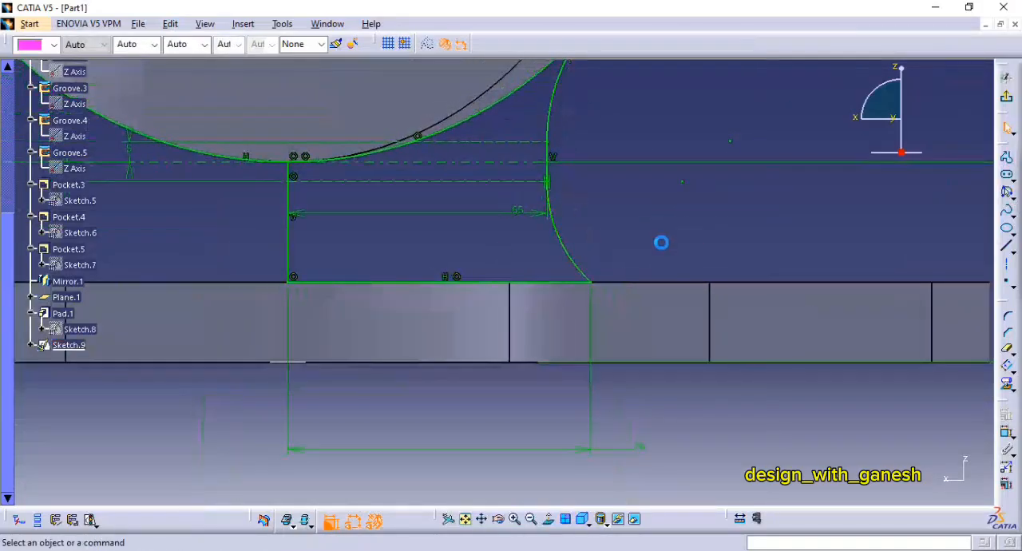
# Step: Trim the large circle to the portion bounding the neck profile and exit the sketch
pyautogui.moveTo(581, 213)
pyautogui.keyDown('ctrl'); pyautogui.mouseDown(button='middle')
pyautogui.moveTo(594, 264)
pyautogui.moveTo(676, 264)
pyautogui.moveTo(672, 210)
pyautogui.moveTo(774, 312)
pyautogui.mouseUp(button='middle'); pyautogui.keyUp('ctrl')
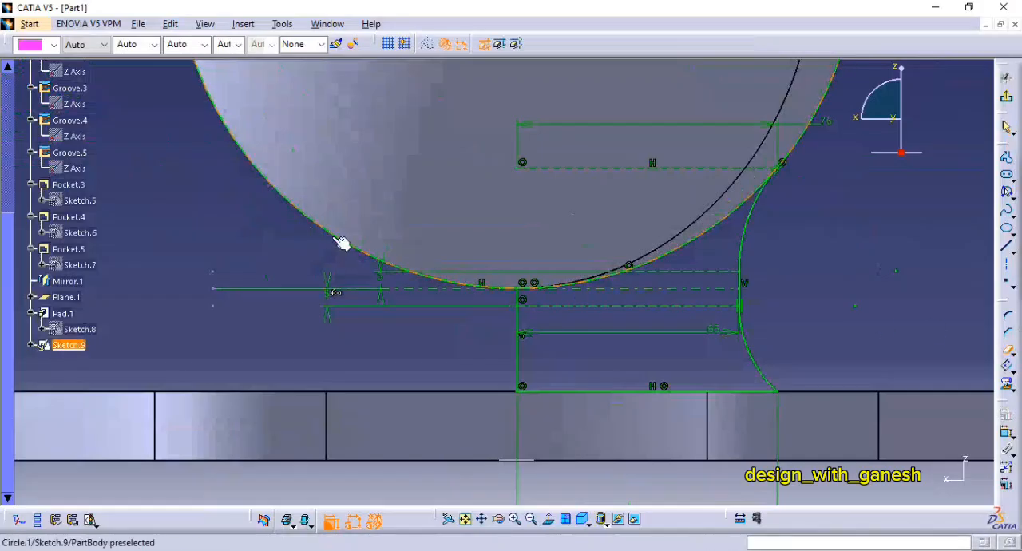
pyautogui.moveTo(867, 228)
pyautogui.keyDown('ctrl'); pyautogui.mouseDown(button='middle')
pyautogui.moveTo(784, 292)
pyautogui.moveTo(785, 232)
pyautogui.mouseUp(button='middle'); pyautogui.keyUp('ctrl')
pyautogui.click(1007, 128)
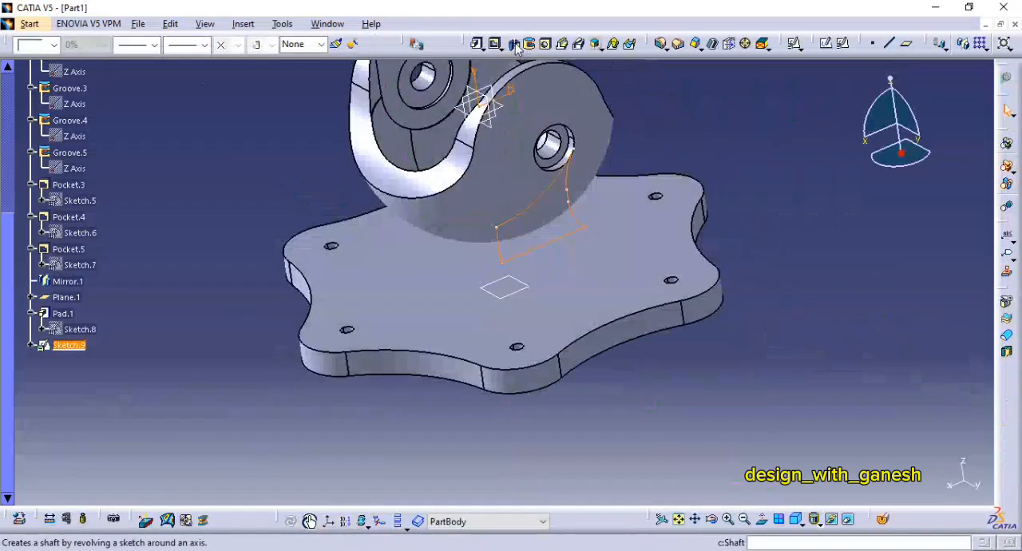
# Step: Start a Shaft from the neck profile sketch and set its first angle to 360 degrees
pyautogui.click(513, 44)
pyautogui.click(606, 315)
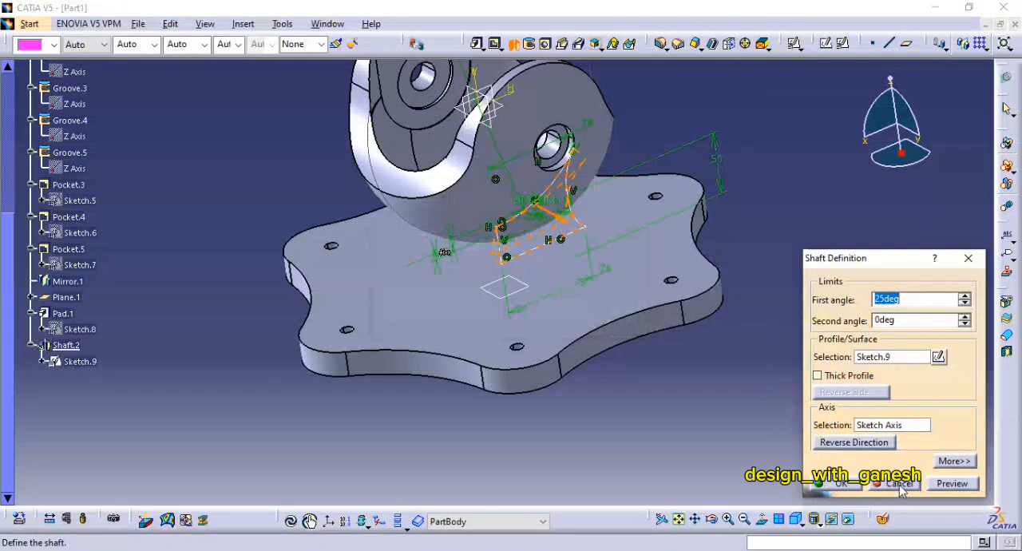
pyautogui.moveTo(909, 300); pyautogui.dragTo(870, 303)
pyautogui.click(944, 485)
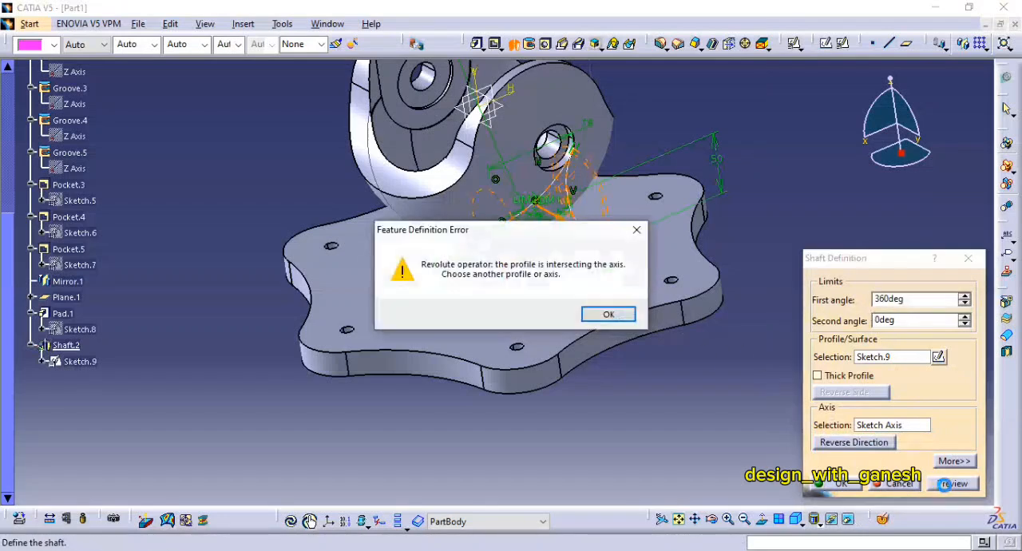
pyautogui.click(608, 316)
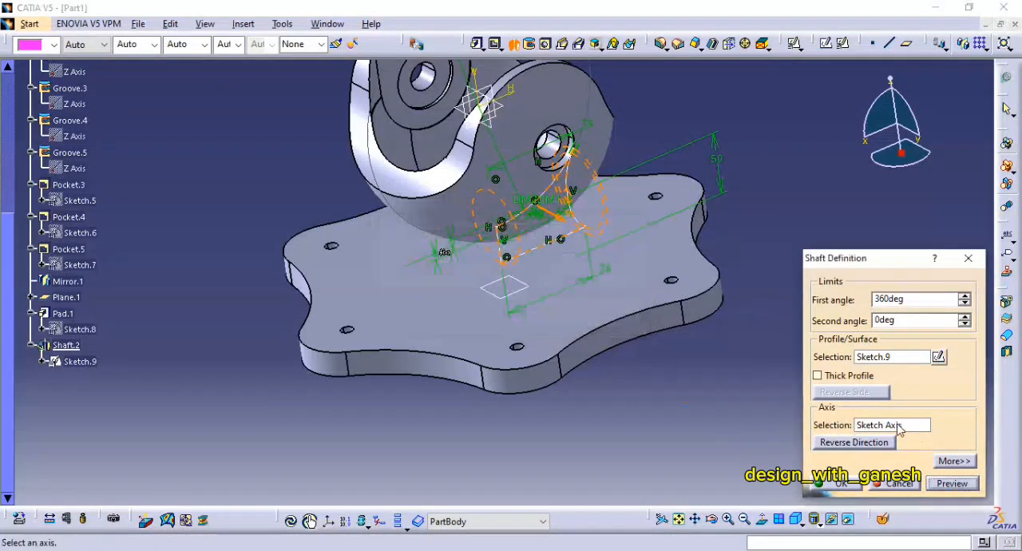
# Step: Use the Z Axis as the neck shaft's revolution axis, preview it and create the shaft
pyautogui.rightClick(898, 428)
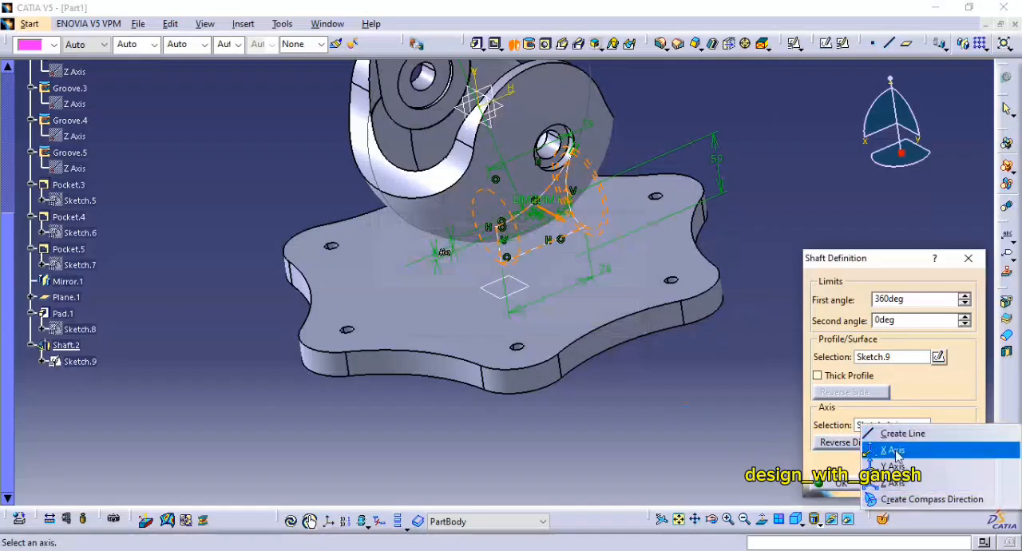
pyautogui.click(910, 498)
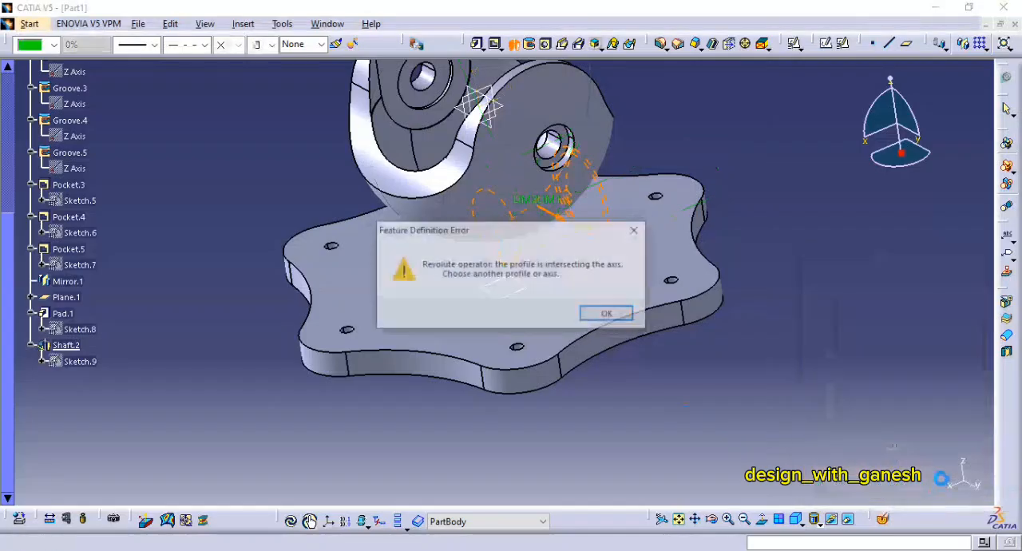
pyautogui.click(619, 320)
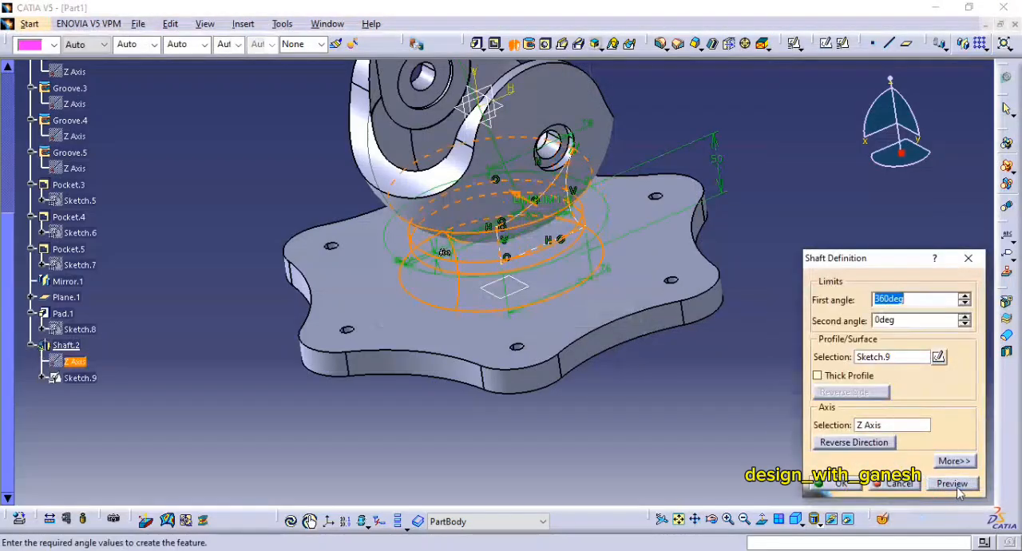
pyautogui.click(955, 485)
pyautogui.click(833, 485)
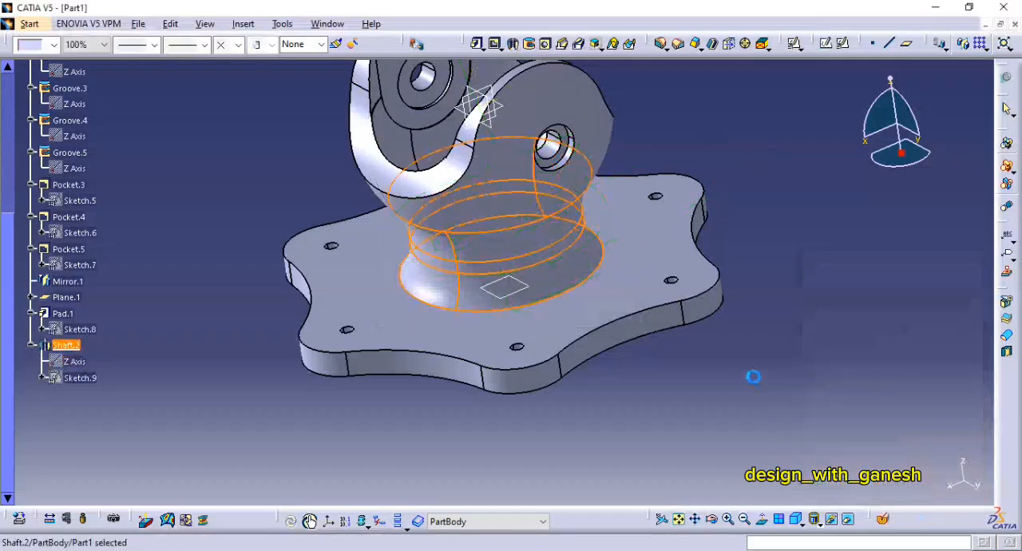
# Step: Check the base dimensions in the PDF drawing of FIG:165, and in CATIA start a positioned sketch on the flange's underside
pyautogui.moveTo(625, 319); pyautogui.dragTo(798, 321, button='middle')
pyautogui.click(796, 519)
pyautogui.moveTo(806, 321); pyautogui.dragTo(917, 315, button='middle')
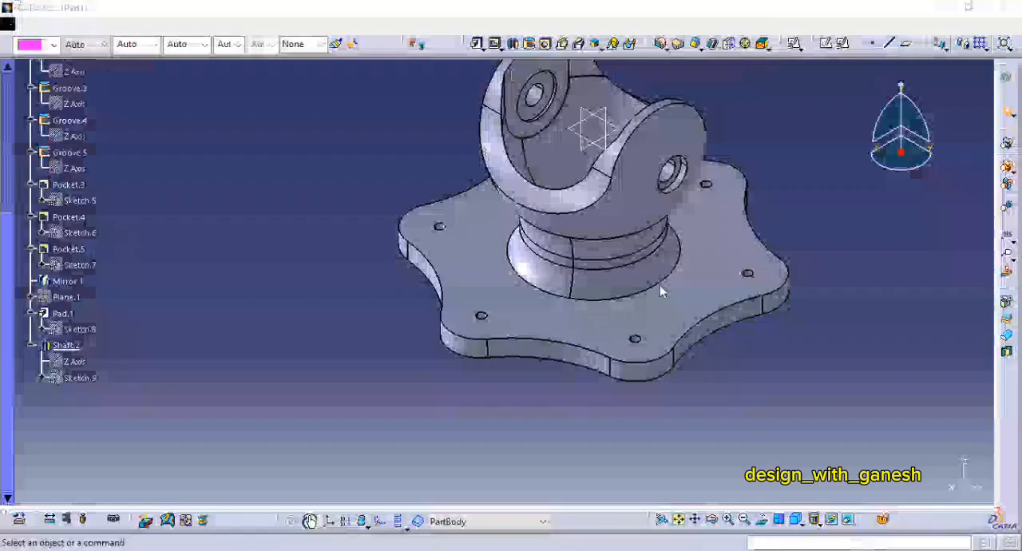
pyautogui.moveTo(659, 285); pyautogui.dragTo(575, 191, button='middle')
pyautogui.moveTo(522, 280); pyautogui.dragTo(495, 132, button='middle')
pyautogui.moveTo(639, 343); pyautogui.dragTo(653, 382, button='middle')
pyautogui.click(842, 44)
pyautogui.click(655, 263)
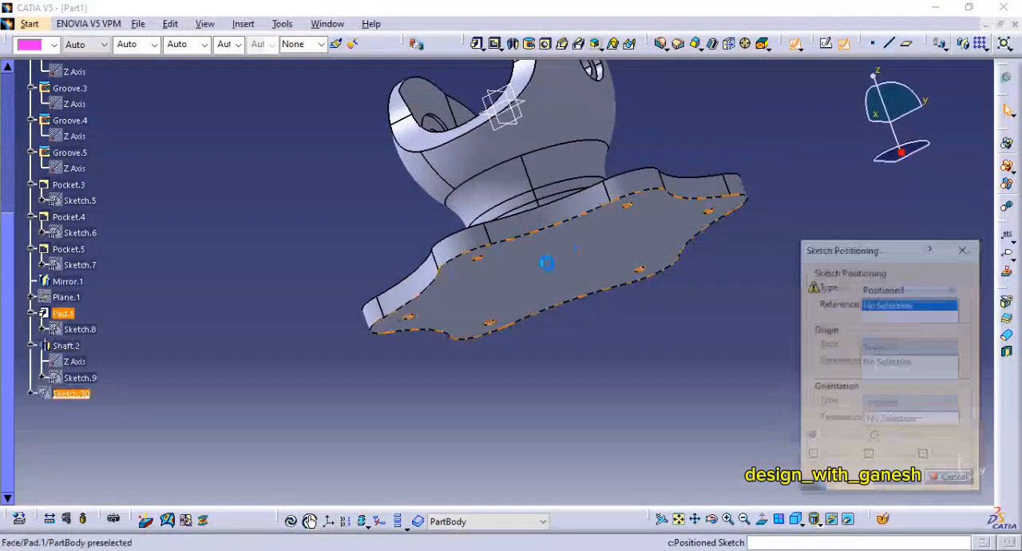
pyautogui.click(900, 481)
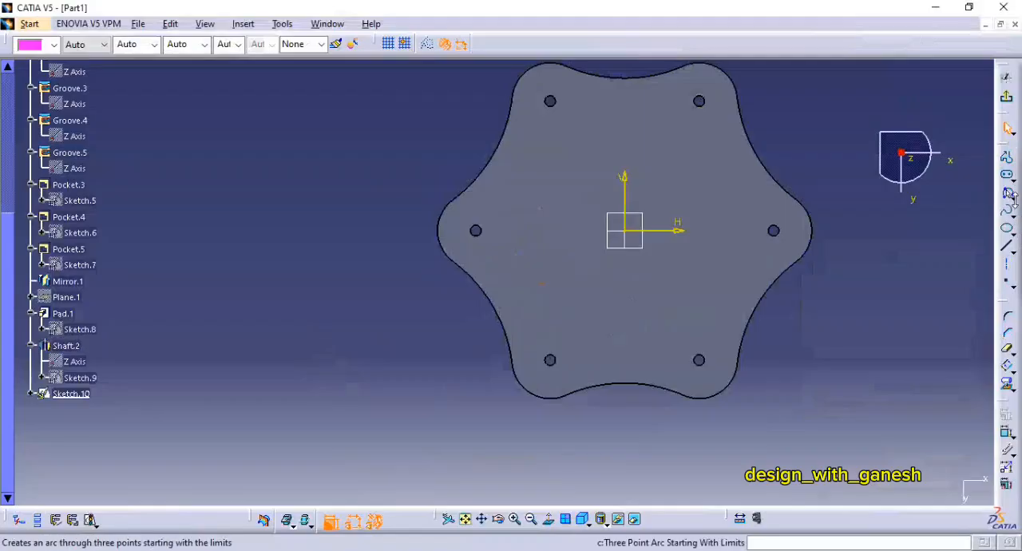
# Step: Draw a circle centred on the sketch origin, dimension its diameter as 152 mm and exit the sketch
pyautogui.click(1010, 196)
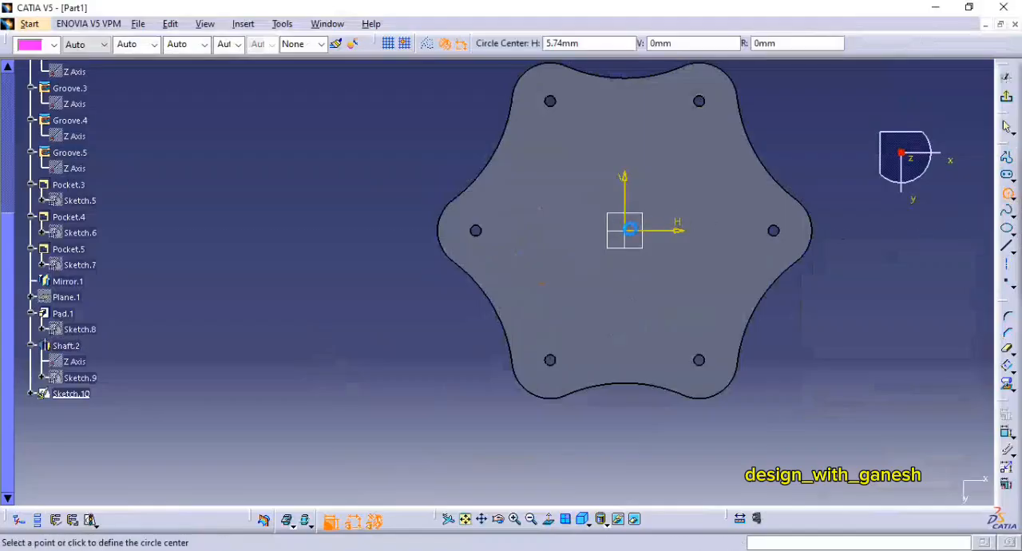
pyautogui.click(629, 232)
pyautogui.click(679, 203)
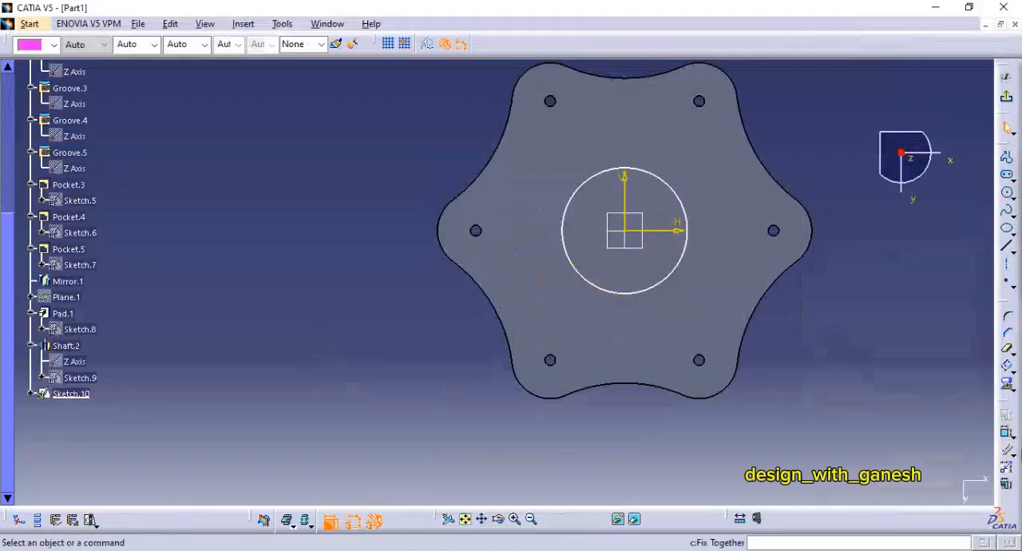
pyautogui.click(685, 268)
pyautogui.click(812, 344)
pyautogui.doubleClick(803, 340)
pyautogui.write('152')
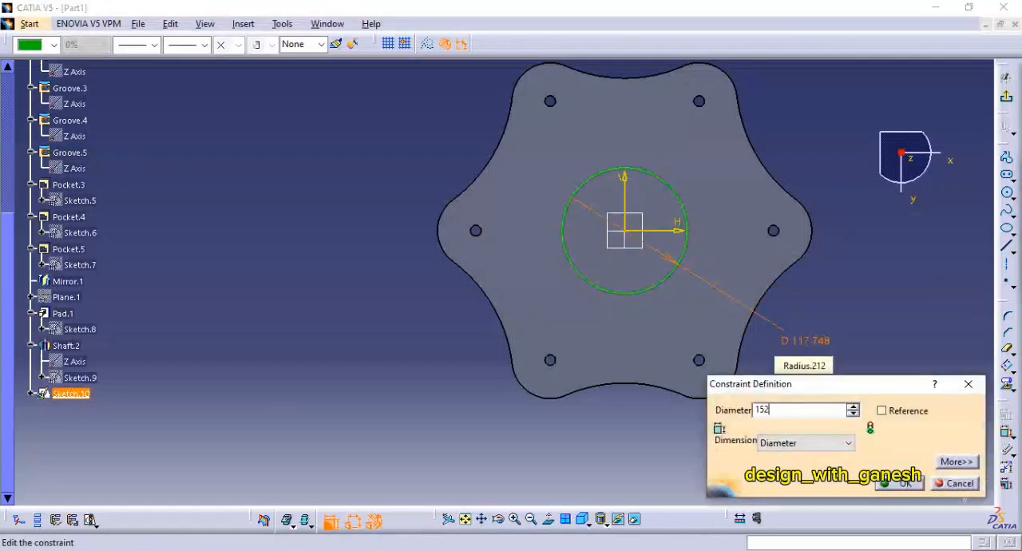
pyautogui.press('Return')
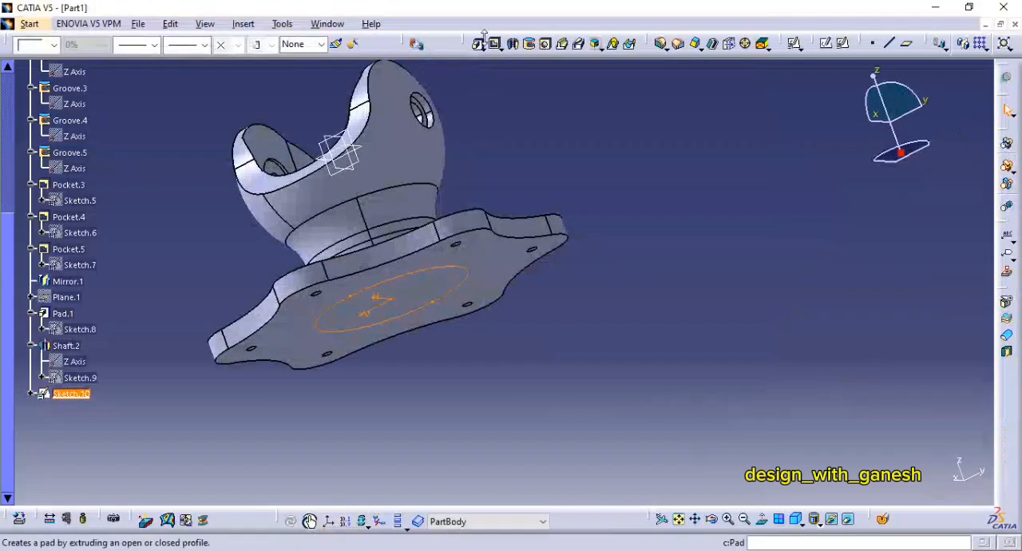
# Step: Pad the 152 mm circle outward from the flange's underside by 6 mm
pyautogui.click(476, 45)
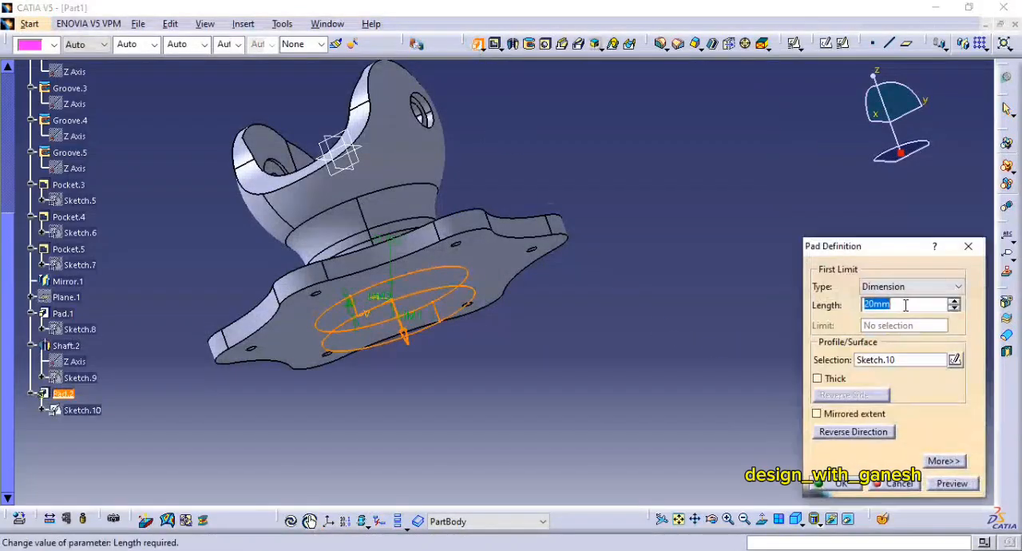
pyautogui.write('6')
pyautogui.press('Return')
# Step: Create a plane offset 50 mm from the flange's bottom face, reversing the direction upward toward the fork
pyautogui.moveTo(636, 273); pyautogui.dragTo(735, 296, button='middle')
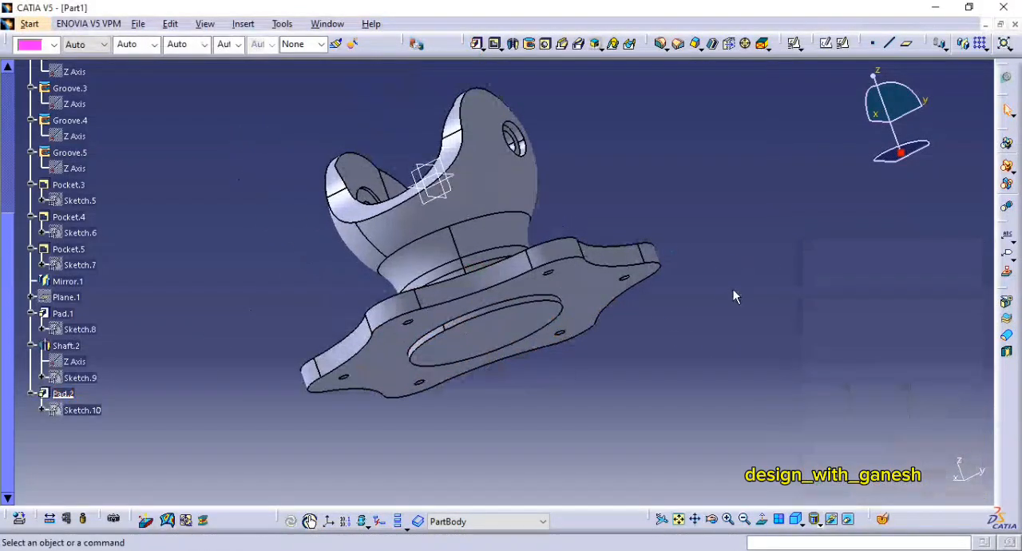
pyautogui.click(807, 533)
pyautogui.scroll(-1, 890, 256)
pyautogui.moveTo(891, 257); pyautogui.dragTo(852, 236, button='middle')
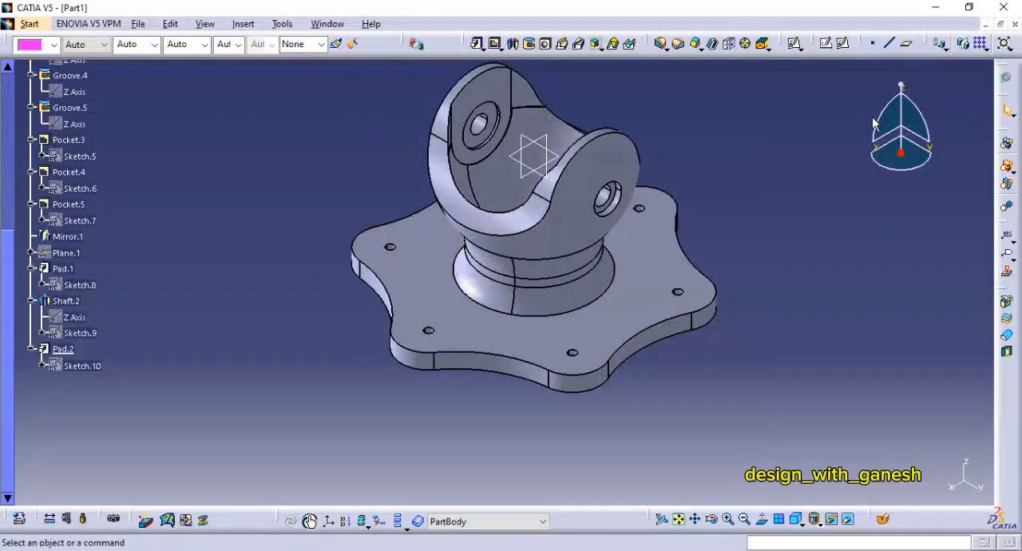
pyautogui.click(906, 49)
pyautogui.moveTo(554, 399); pyautogui.dragTo(547, 367, button='middle')
pyautogui.click(623, 176)
pyautogui.click(881, 424)
pyautogui.press('Return')
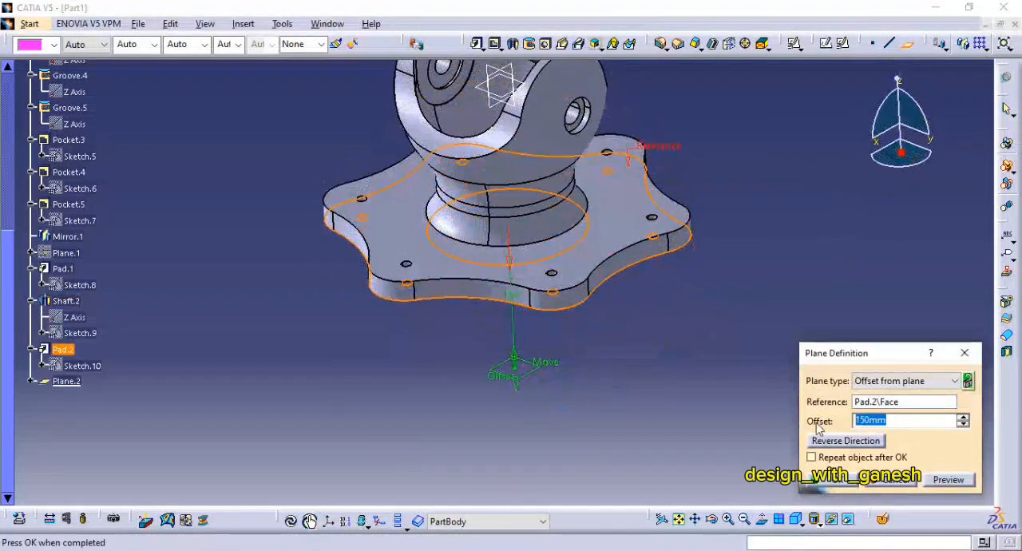
pyautogui.click(831, 442)
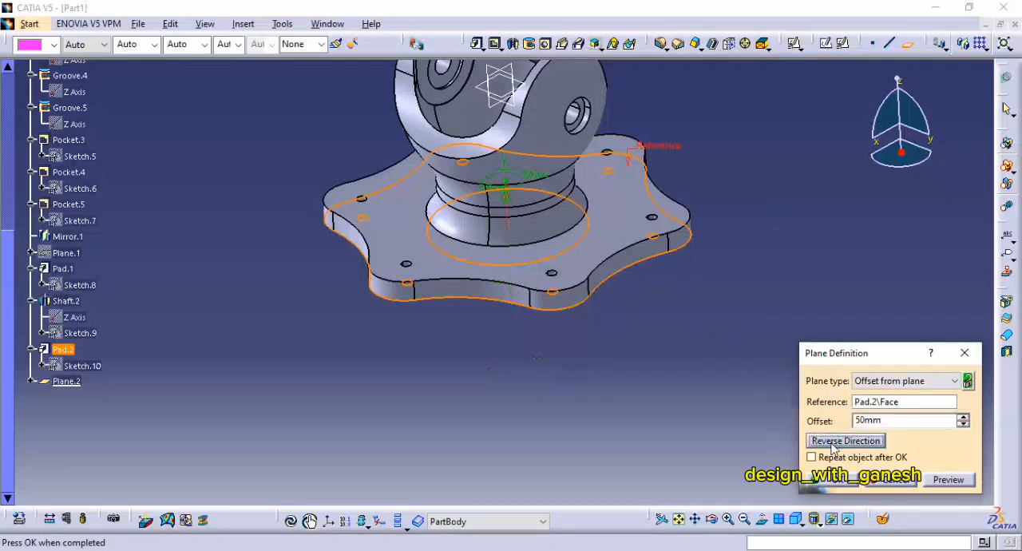
pyautogui.click(842, 485)
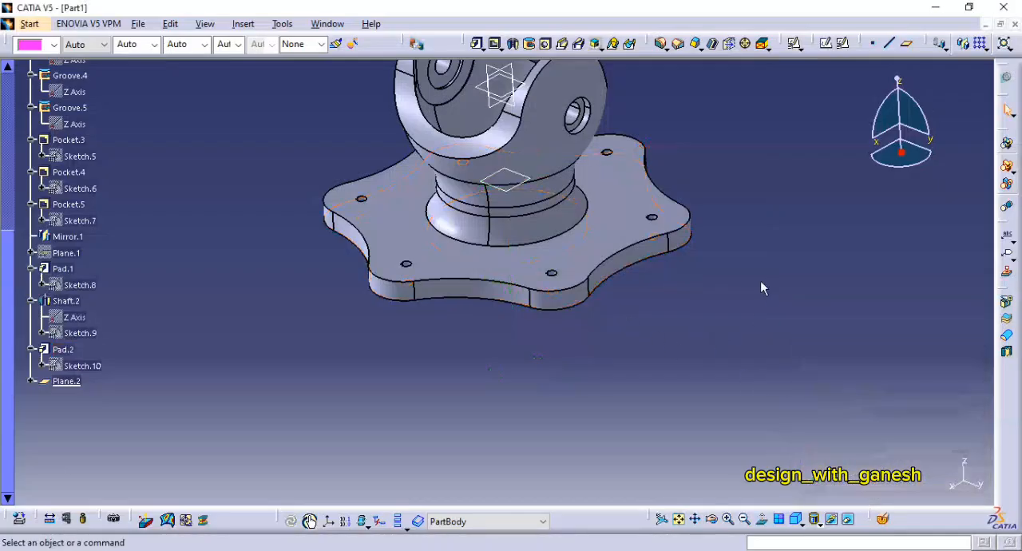
# Step: Start a positioned sketch on the new offset plane and draw a circle about 90 mm in diameter centred on the origin
pyautogui.click(842, 43)
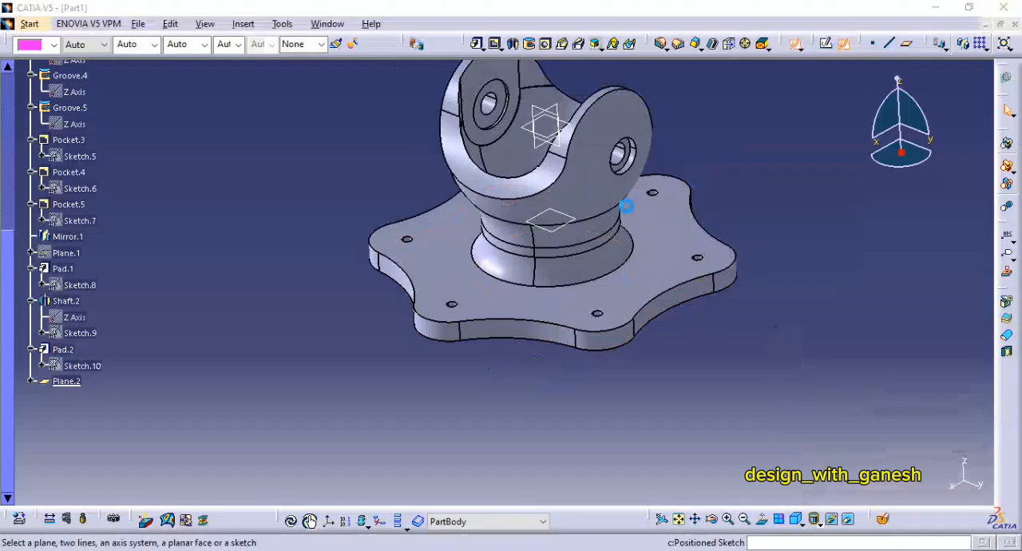
pyautogui.click(584, 226)
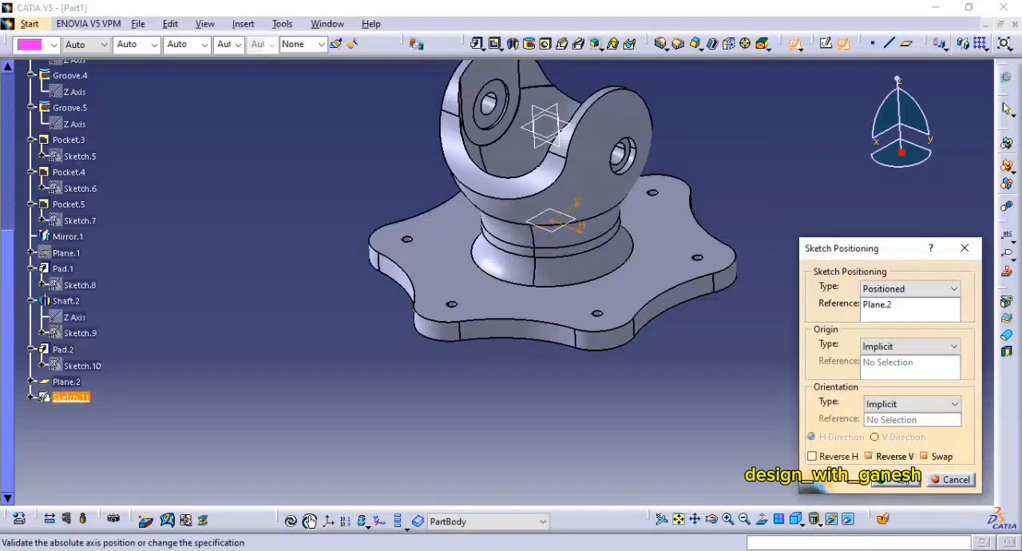
pyautogui.click(892, 479)
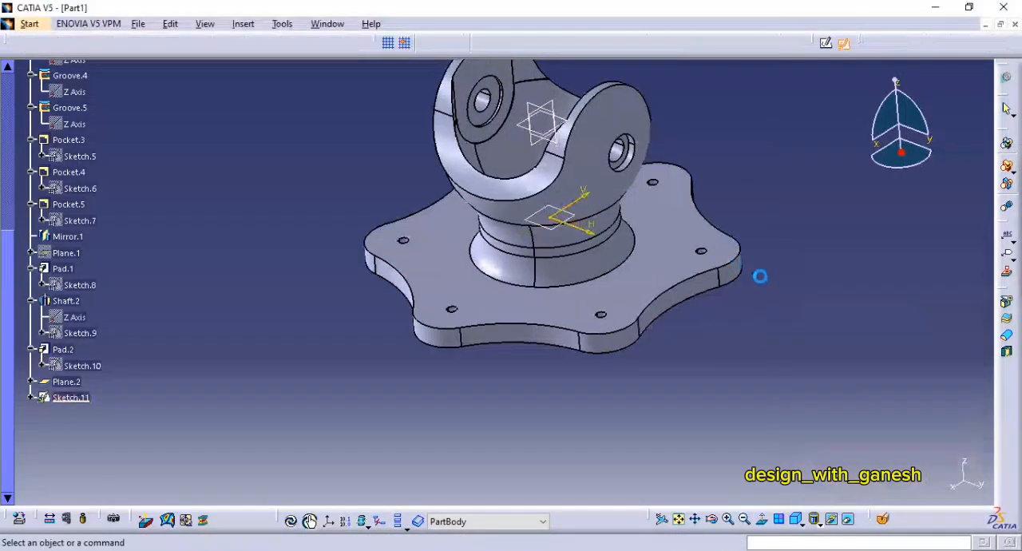
pyautogui.click(1007, 192)
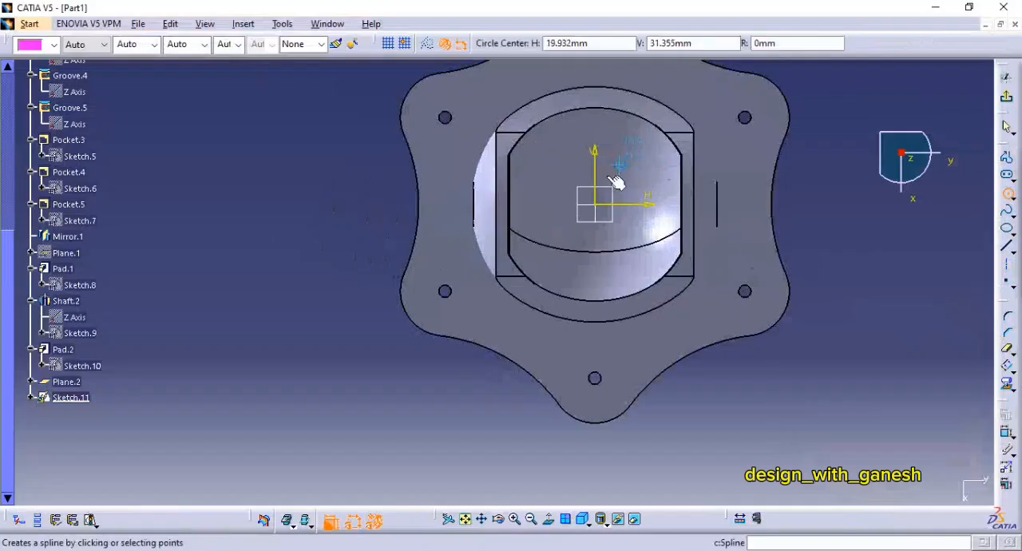
pyautogui.click(595, 204)
pyautogui.click(660, 210)
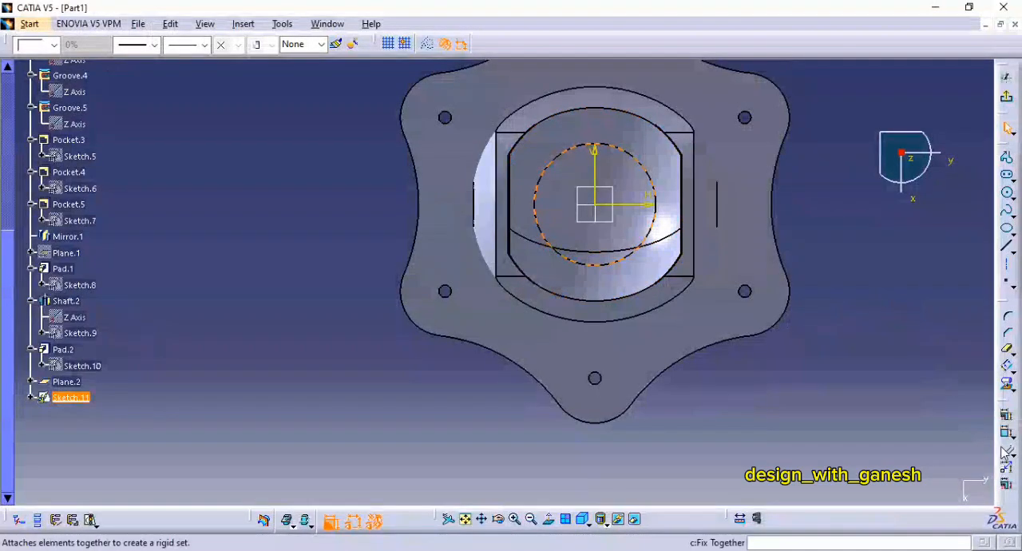
# Step: Check the bore diameter in the PDF drawing, dimension the circle's diameter as 85 mm and exit the sketch
pyautogui.click(1006, 439)
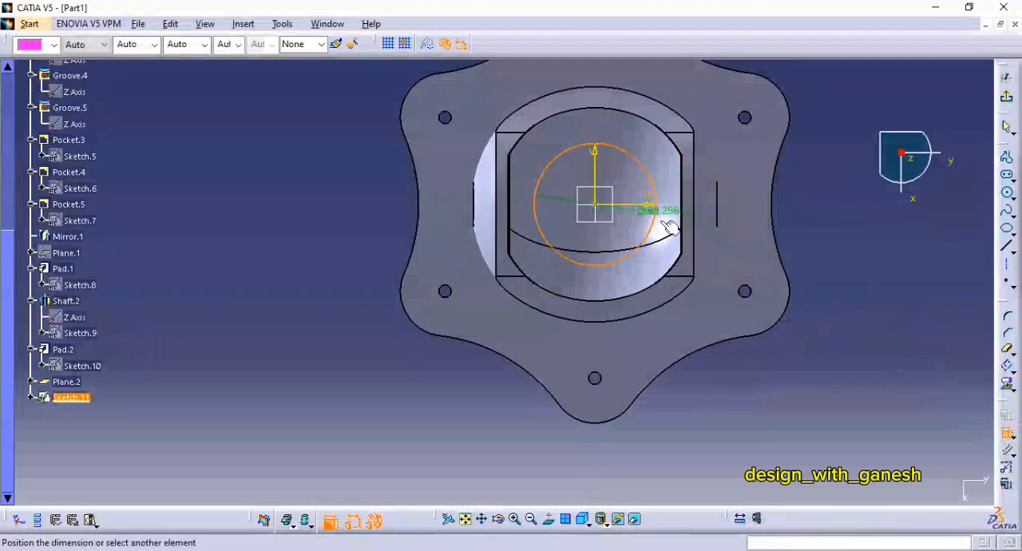
pyautogui.click(811, 258)
pyautogui.doubleClick(810, 258)
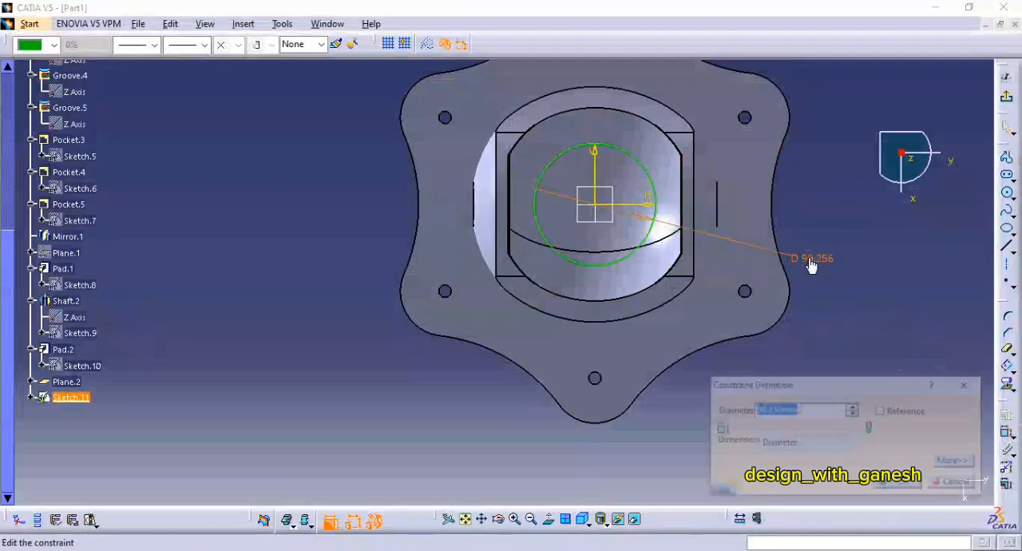
pyautogui.write('85')
pyautogui.press('Return')
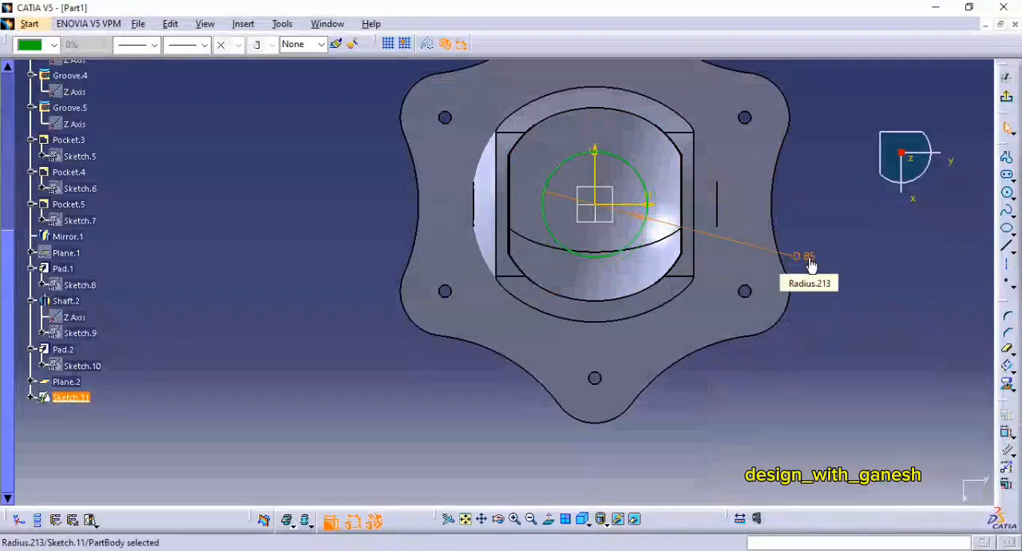
pyautogui.click(1006, 128)
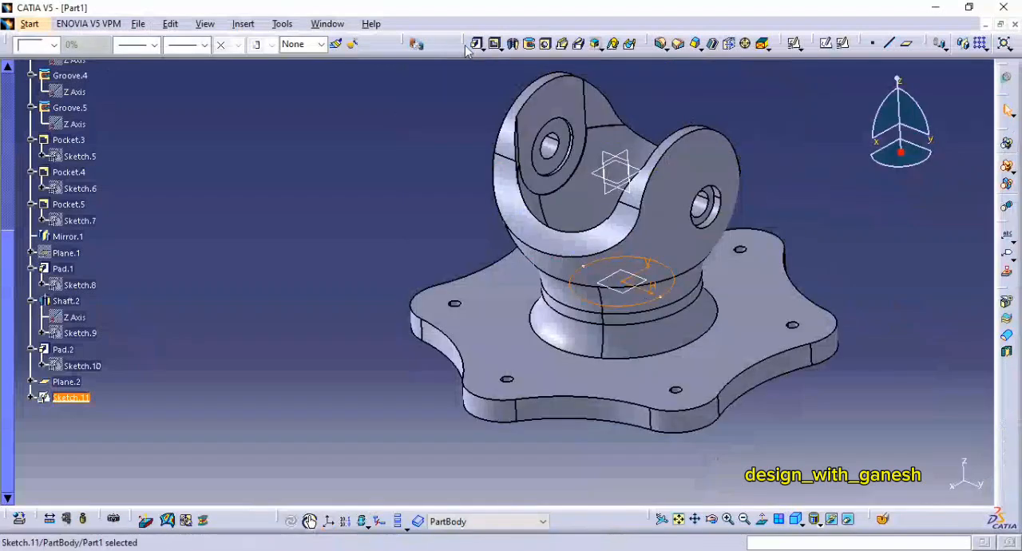
# Step: Pocket the 85 mm circle upward toward the fork, limited up to next
pyautogui.click(495, 43)
pyautogui.moveTo(664, 342); pyautogui.dragTo(595, 363, button='middle')
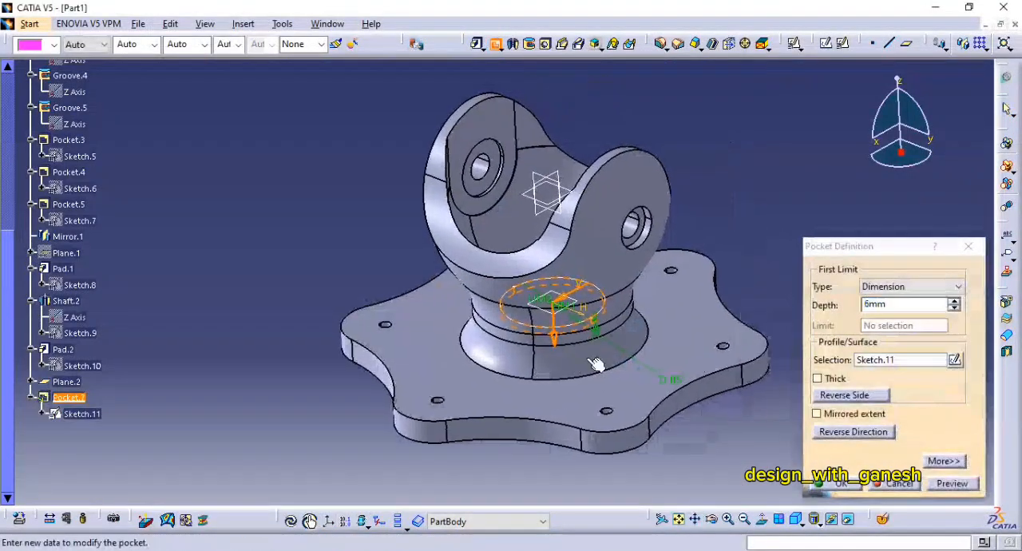
pyautogui.click(847, 435)
pyautogui.click(957, 286)
pyautogui.click(894, 307)
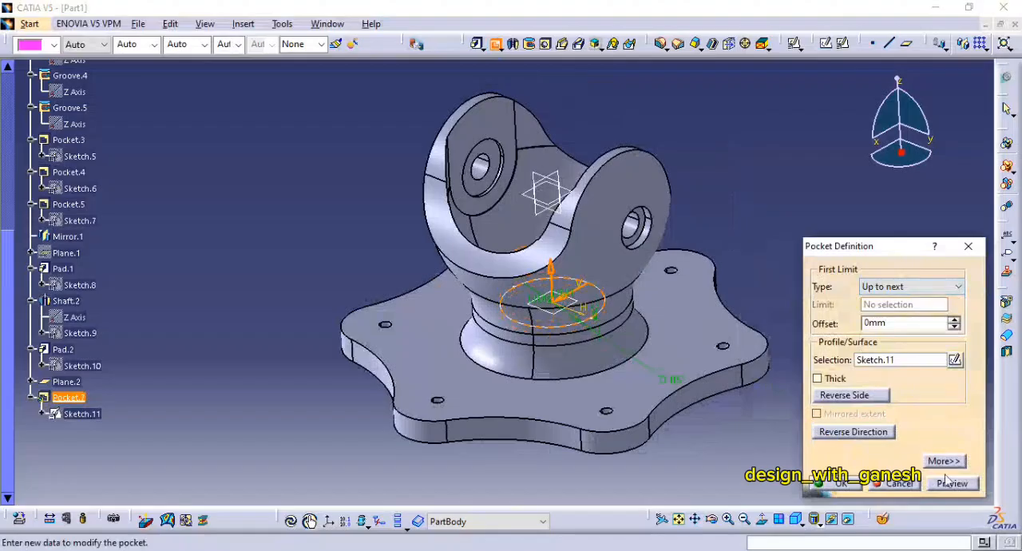
pyautogui.click(844, 484)
# Step: Start a positioned sketch on the floor of the 85 mm bore and check the smaller bore diameter in the PDF drawing
pyautogui.moveTo(782, 255); pyautogui.dragTo(482, 224, button='middle')
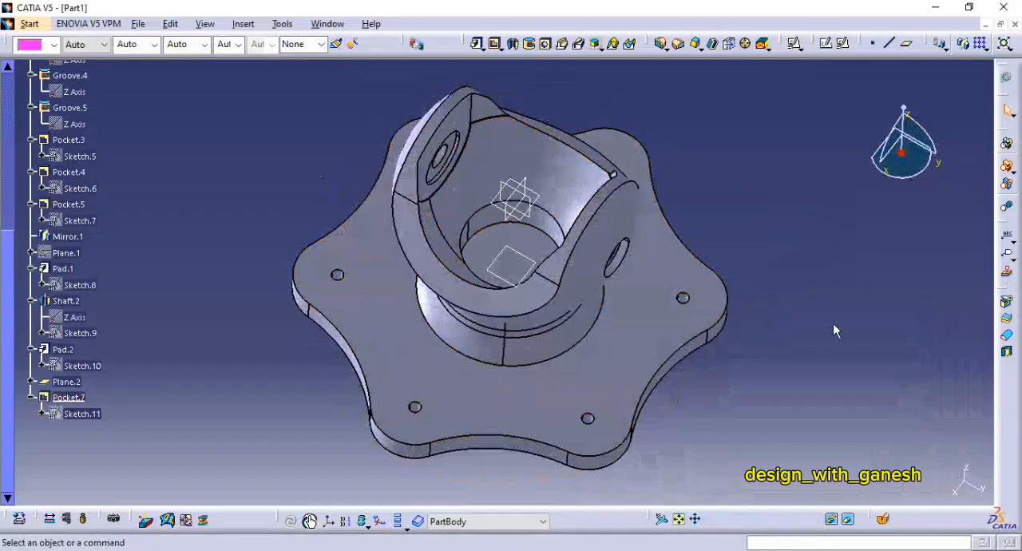
pyautogui.click(841, 46)
pyautogui.click(537, 254)
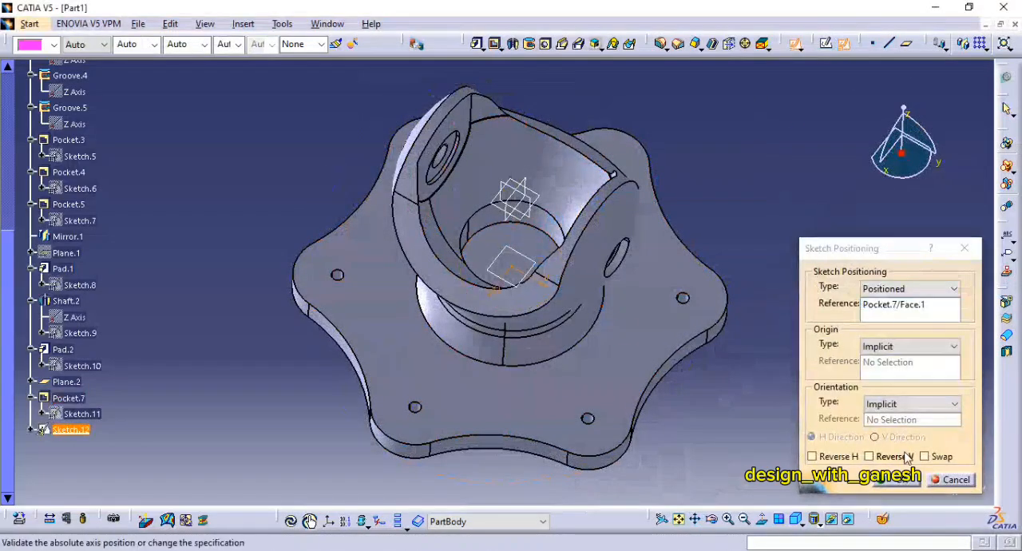
pyautogui.click(898, 479)
pyautogui.moveTo(744, 232); pyautogui.dragTo(796, 179, button='middle')
pyautogui.hotkey('alt', 'Tab')
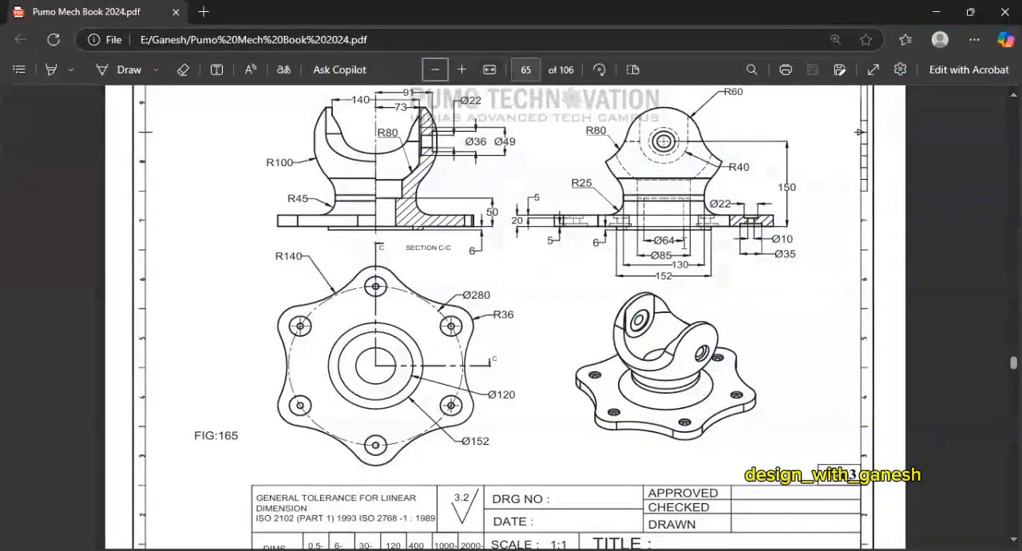
pyautogui.hotkey('alt', 'Tab')
# Step: Draw a circle centred on the origin, dimension its diameter as 64 mm and exit the sketch
pyautogui.click(1007, 196)
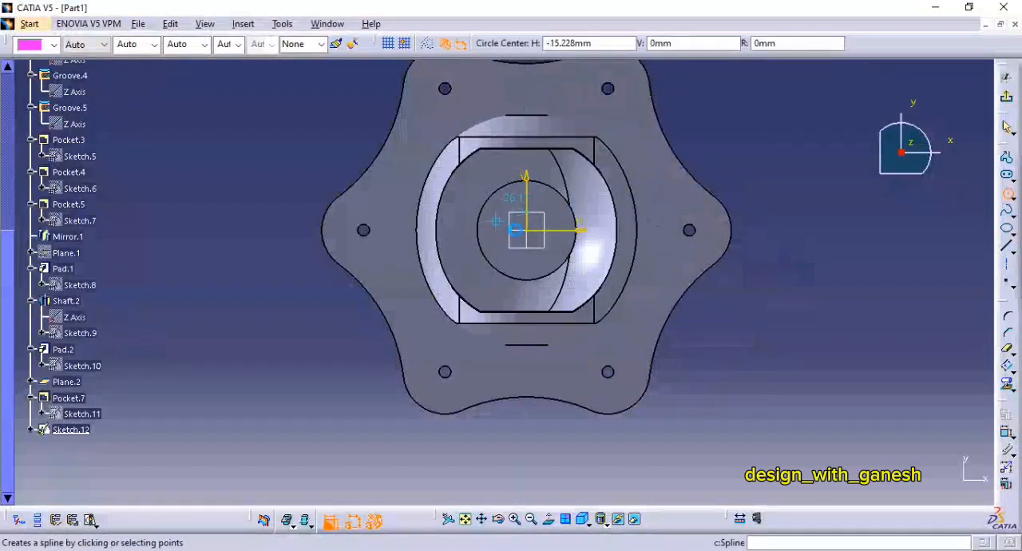
pyautogui.click(526, 230)
pyautogui.click(555, 230)
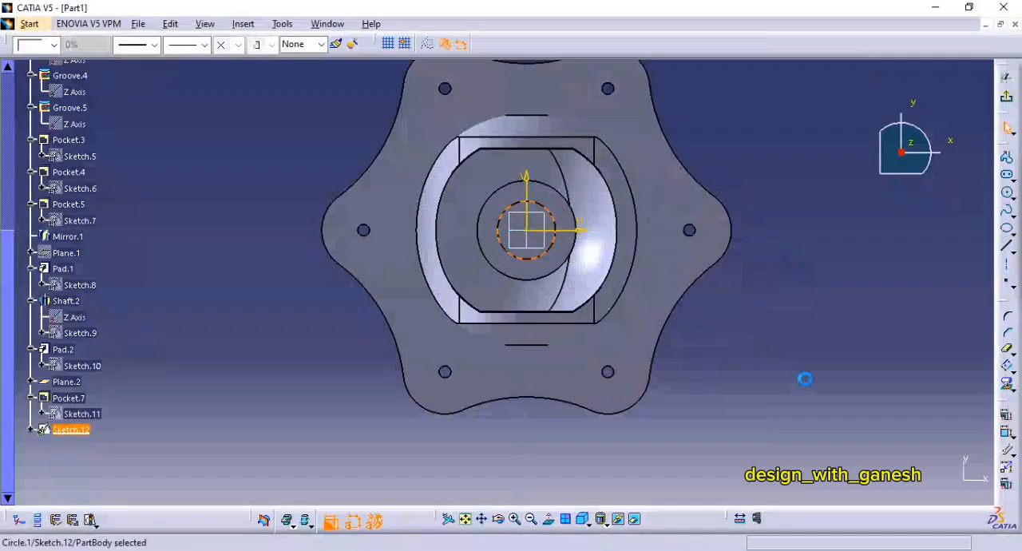
pyautogui.click(1007, 432)
pyautogui.doubleClick(784, 296)
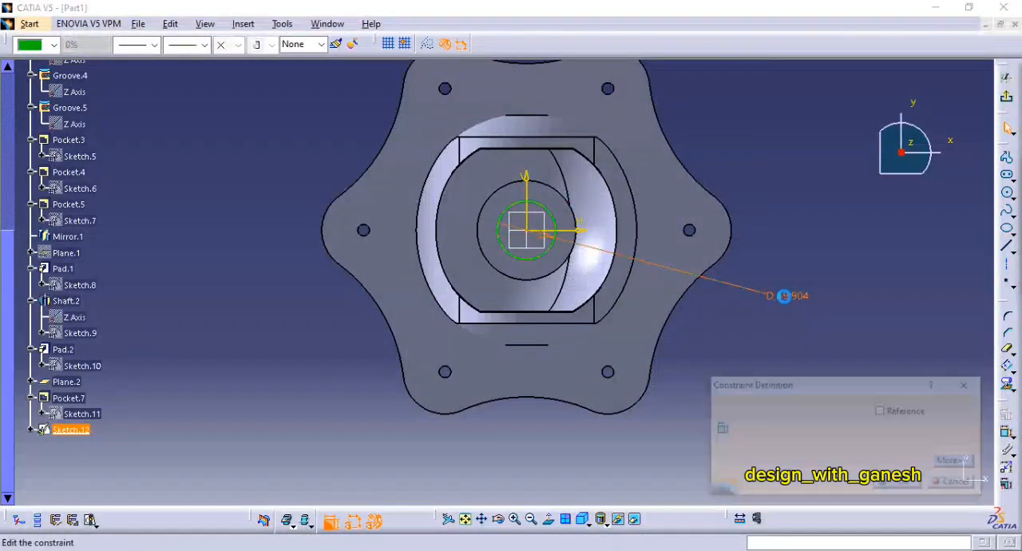
pyautogui.write('64')
pyautogui.press('Return')
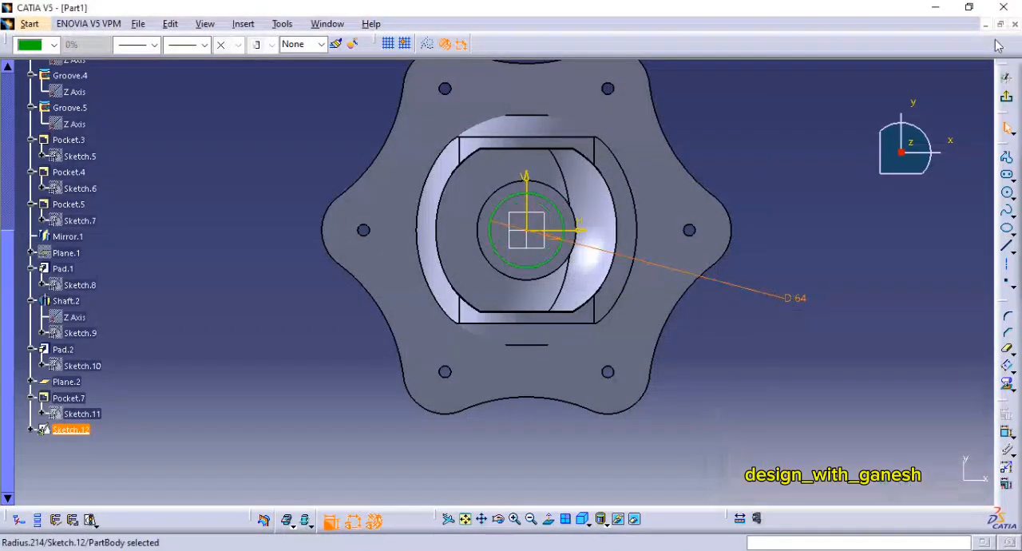
pyautogui.click(1008, 93)
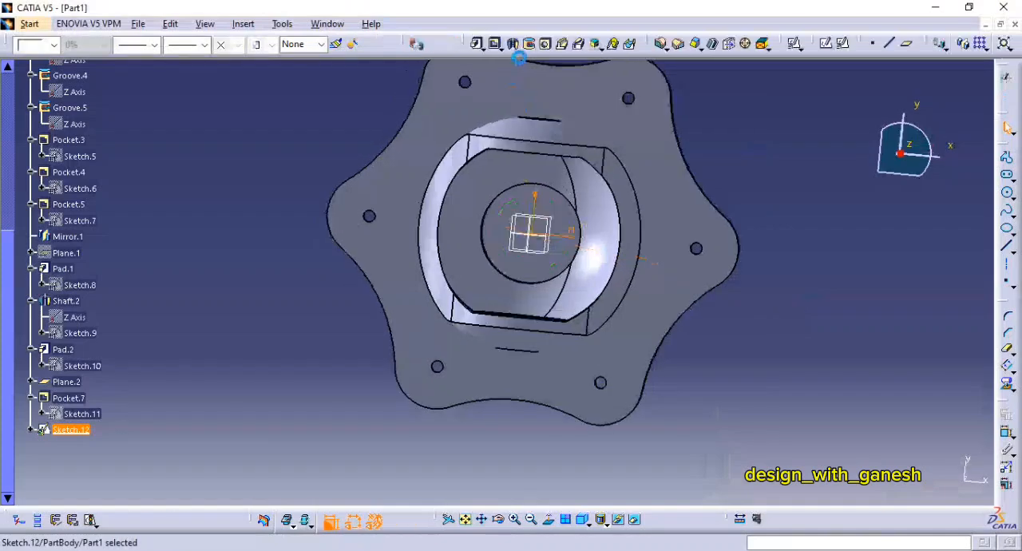
# Step: Pocket the 64 mm circle downward through the base, limited up to next
pyautogui.click(496, 45)
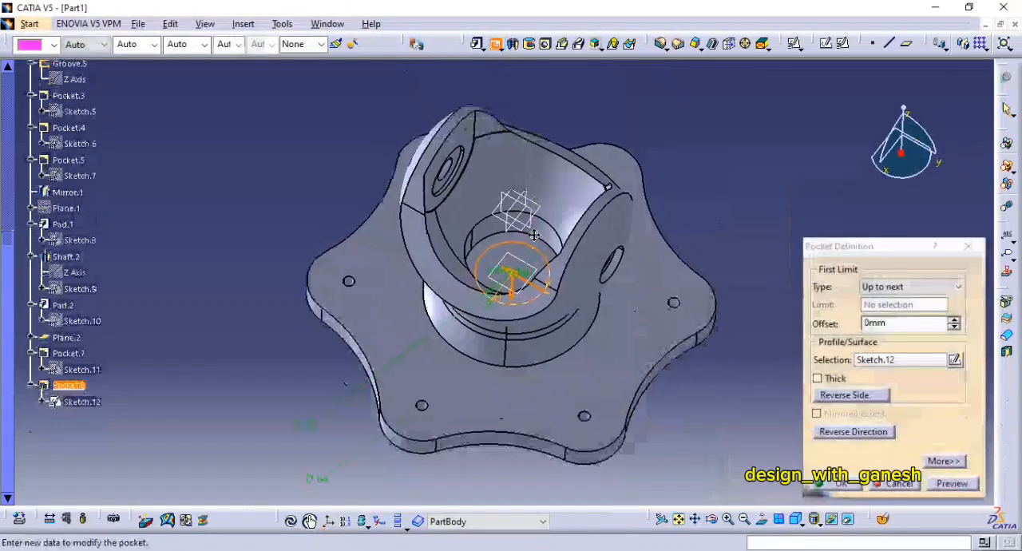
pyautogui.click(949, 487)
pyautogui.moveTo(612, 343); pyautogui.dragTo(482, 196, button='middle')
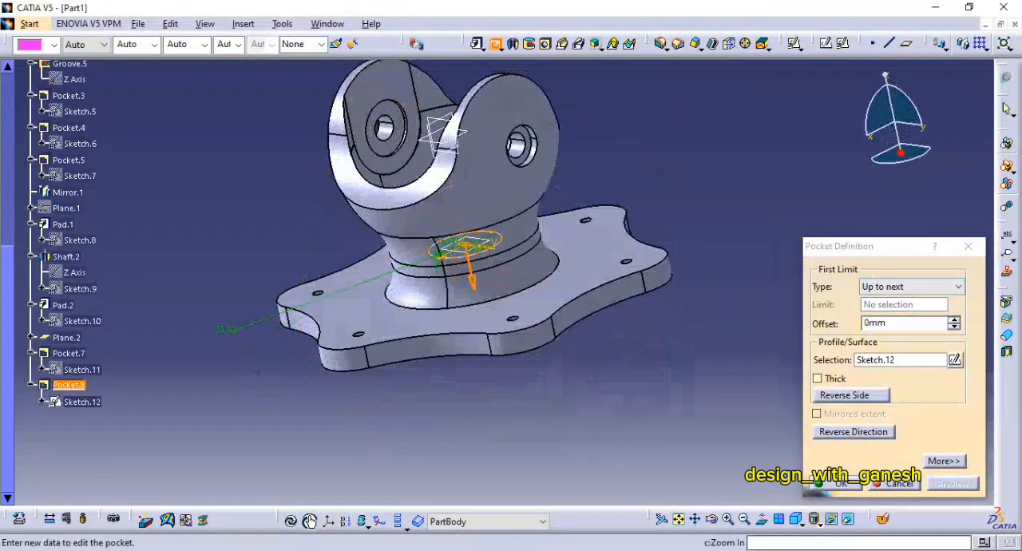
pyautogui.click(838, 483)
# Step: Return to the isometric view and hide the 50 mm offset plane
pyautogui.moveTo(749, 393); pyautogui.dragTo(574, 375, button='middle')
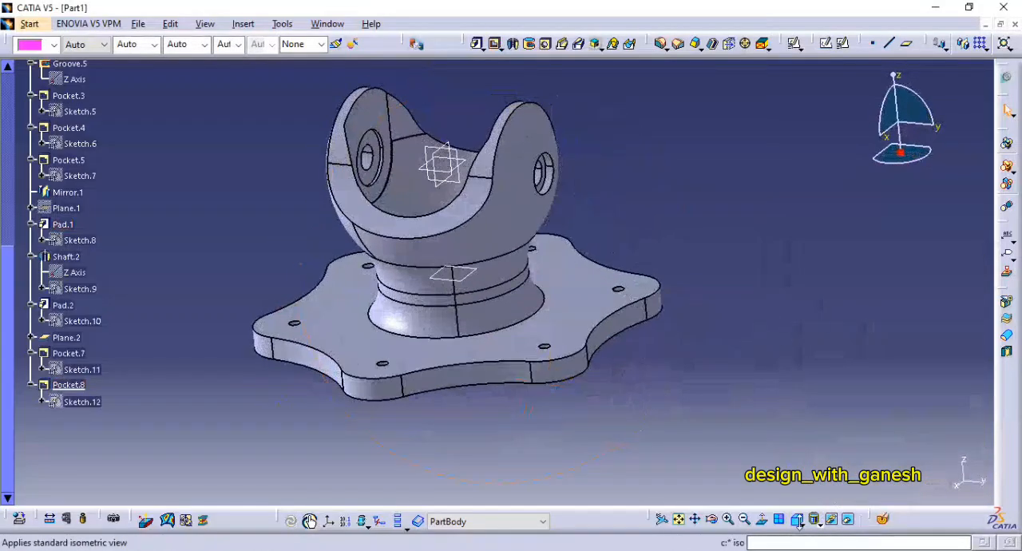
pyautogui.click(801, 523)
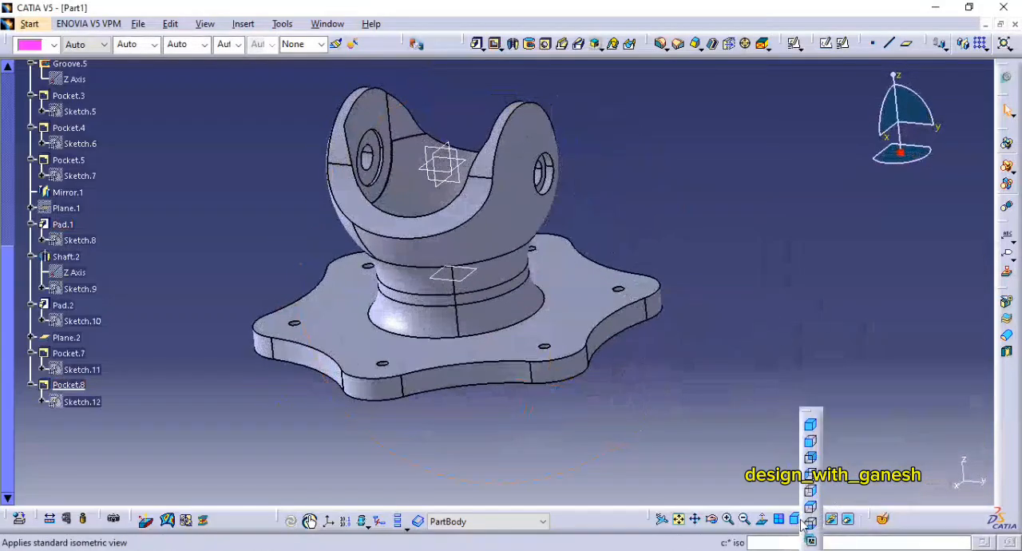
pyautogui.click(811, 425)
pyautogui.moveTo(741, 372); pyautogui.dragTo(856, 350, button='middle')
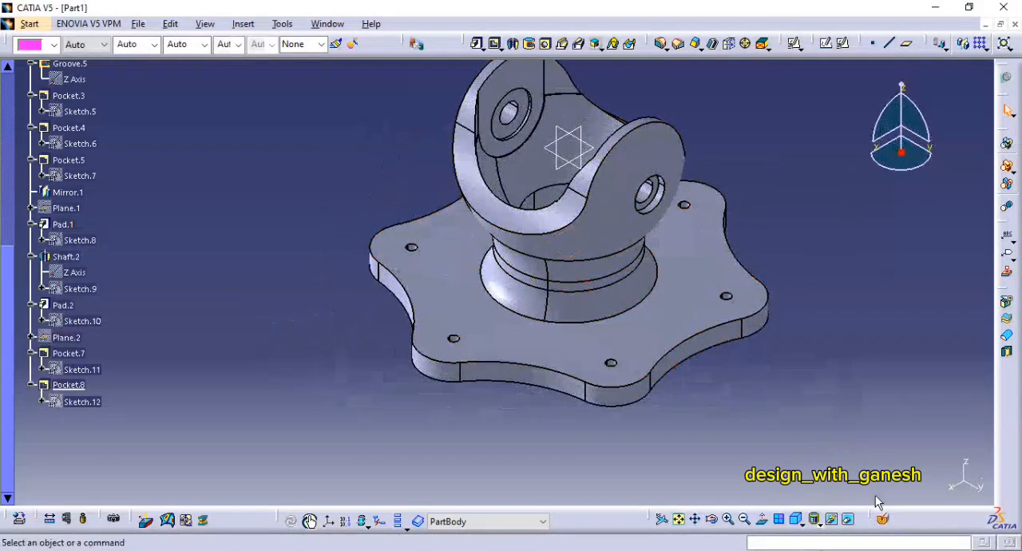
# Step: Inspect the stepped bore by clipping the model with a movable 3D section, then restore the full isometric view
pyautogui.click(883, 519)
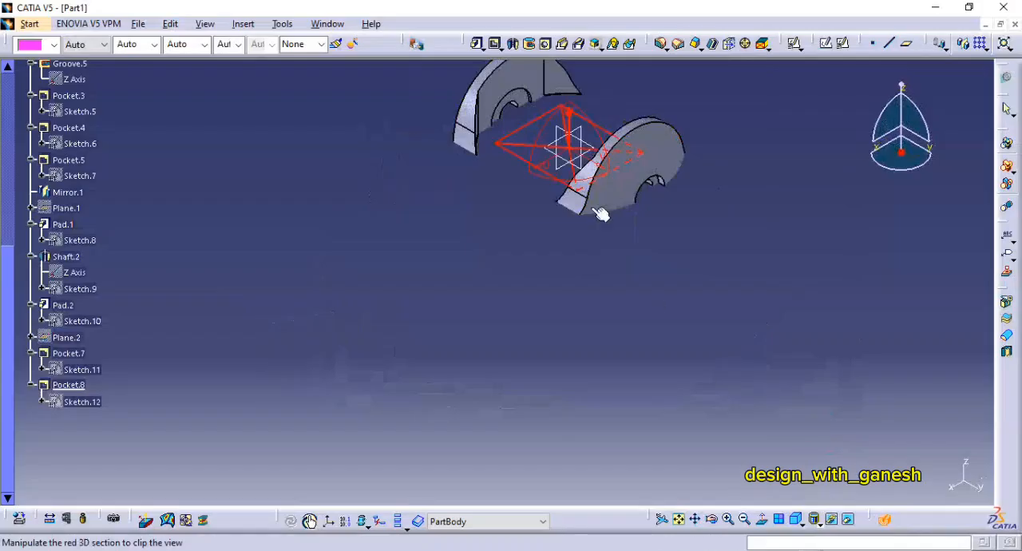
pyautogui.click(881, 519)
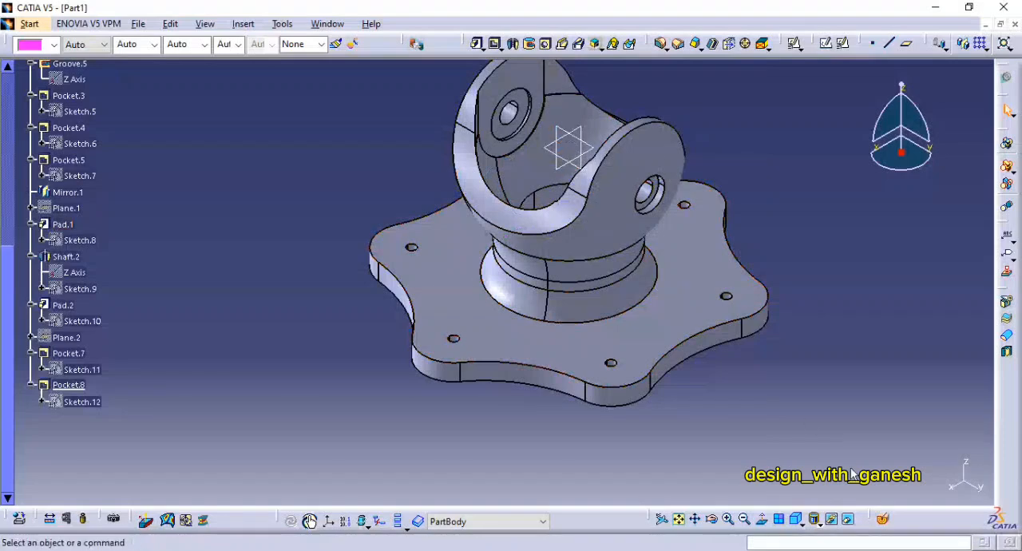
pyautogui.click(884, 520)
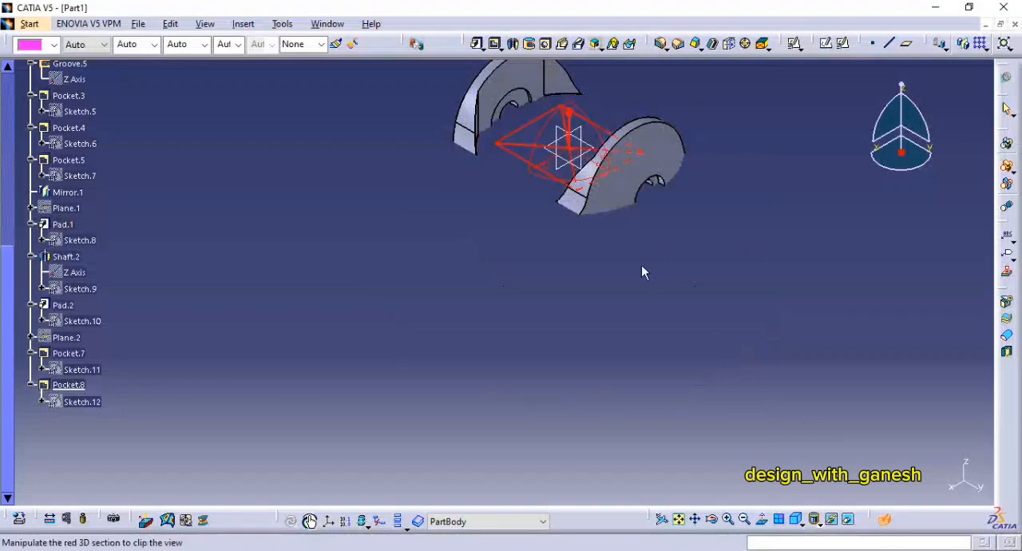
pyautogui.moveTo(557, 299); pyautogui.dragTo(558, 247, button='middle')
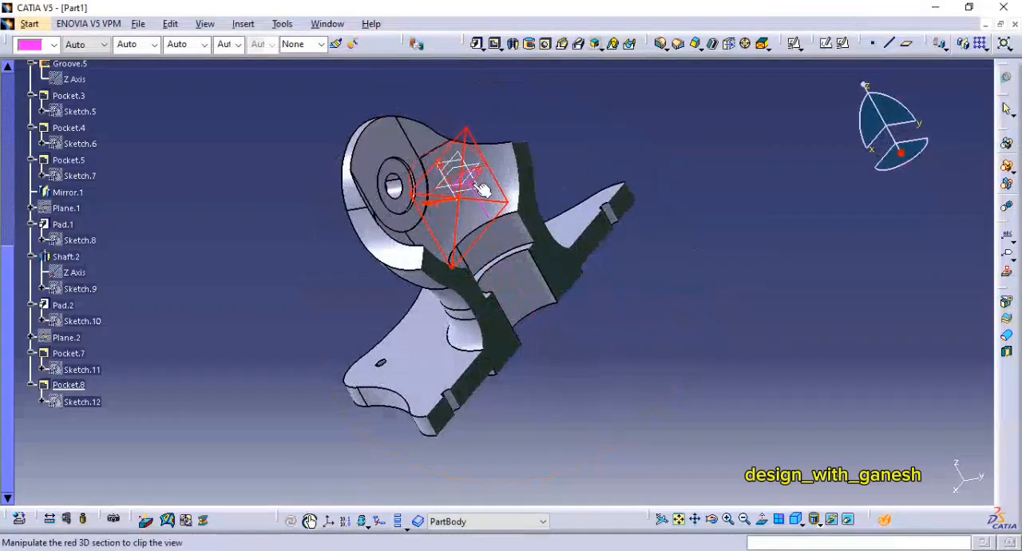
pyautogui.moveTo(486, 191); pyautogui.dragTo(631, 215, button='middle')
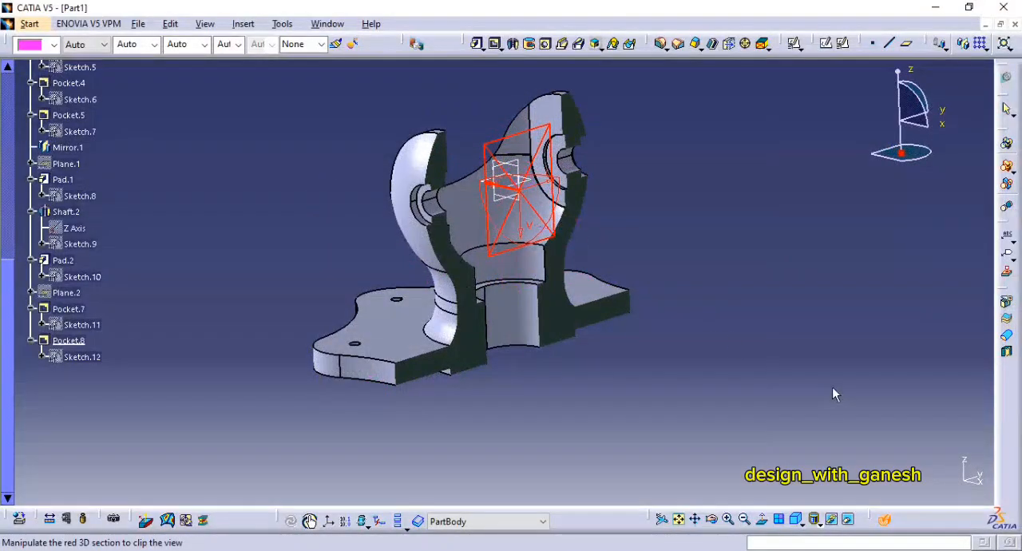
pyautogui.press('Escape')
pyautogui.moveTo(693, 239); pyautogui.dragTo(713, 277, button='middle')
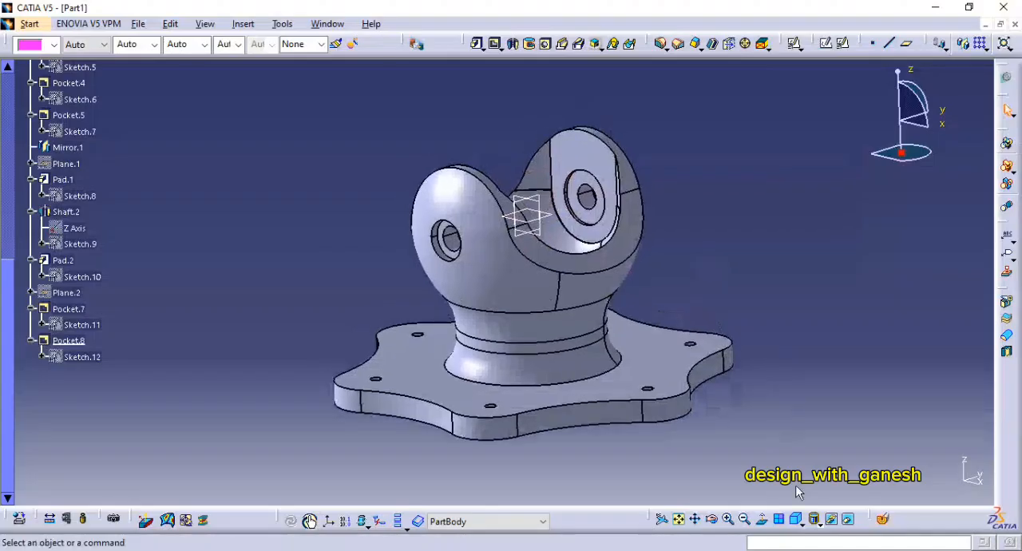
pyautogui.click(795, 520)
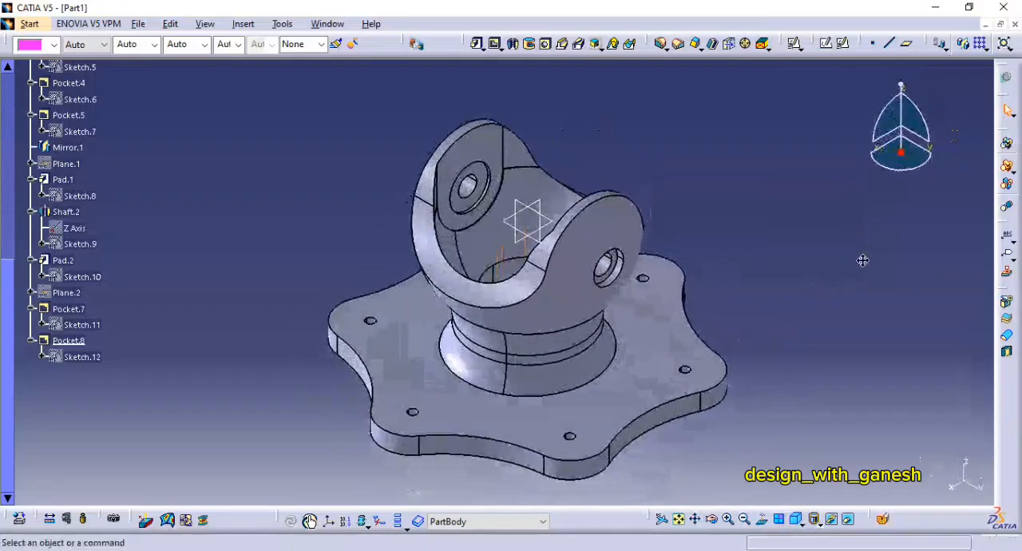
# Step: Check the flange hole details in the PDF drawing and start a positioned sketch on the flange's upper face
pyautogui.hotkey('alt', 'Tab')
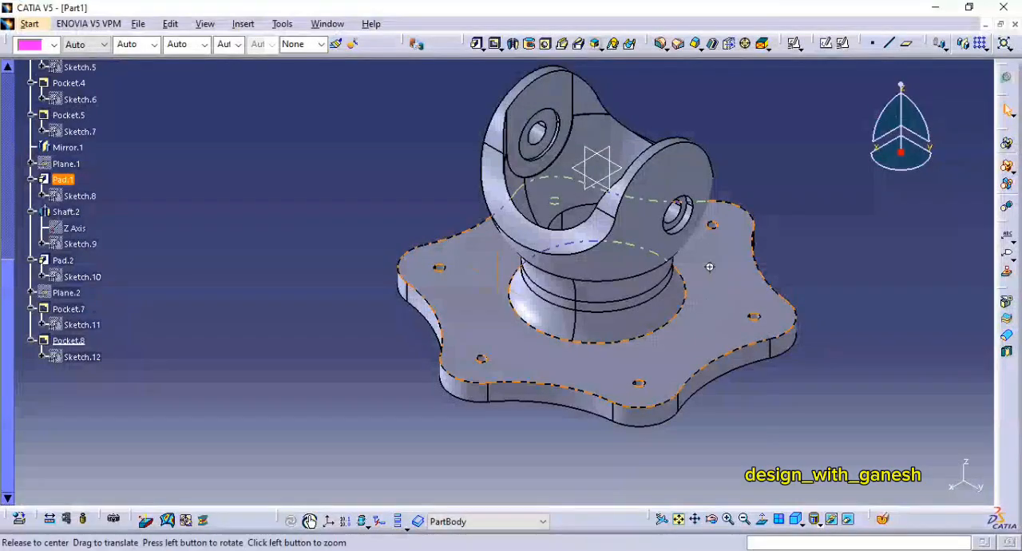
pyautogui.moveTo(707, 255); pyautogui.dragTo(809, 239, button='middle')
pyautogui.click(826, 43)
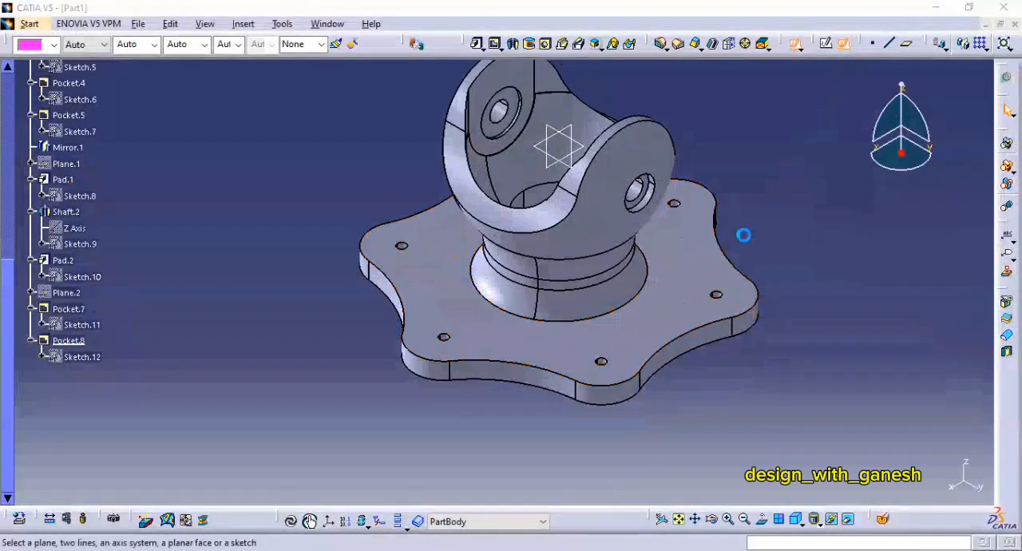
pyautogui.click(698, 276)
pyautogui.click(902, 482)
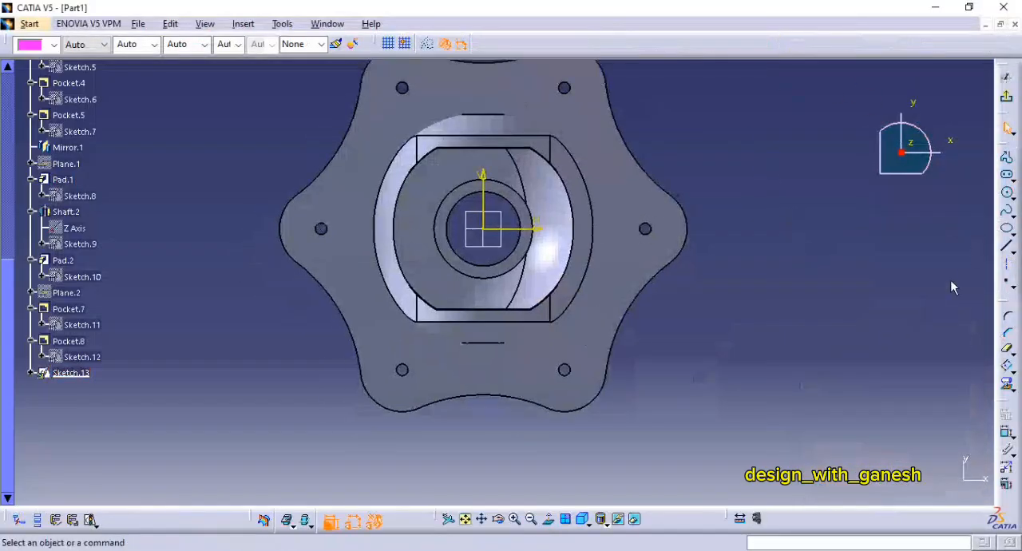
# Step: Draw a circle about 19 mm in diameter around the flange hole on the positive horizontal axis
pyautogui.click(1009, 195)
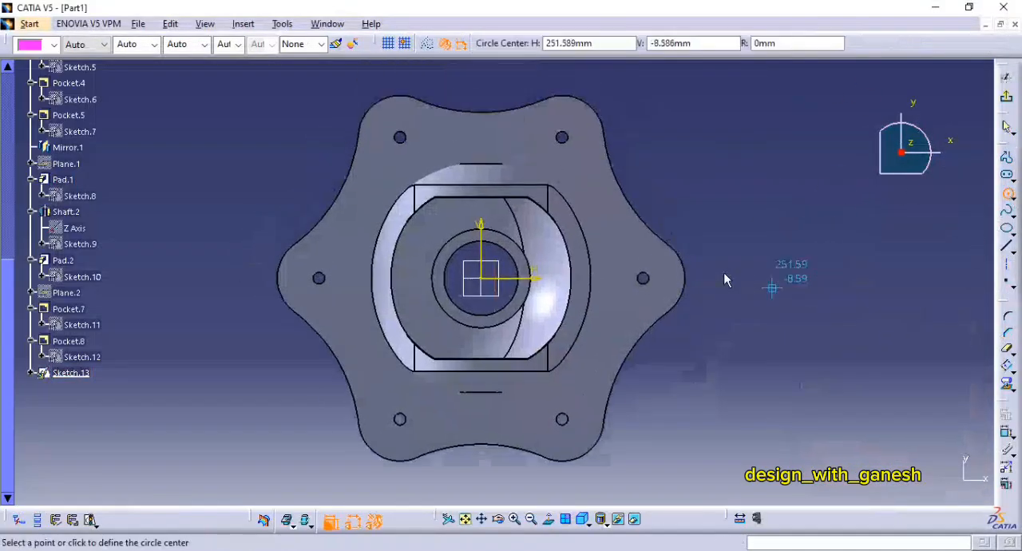
pyautogui.click(643, 278)
pyautogui.click(650, 286)
pyautogui.moveTo(688, 285); pyautogui.dragTo(765, 361, button='middle')
pyautogui.click(893, 385)
# Step: Dimension the new circle's diameter, check the counterbore size in the PDF drawing and set it to 22 mm
pyautogui.click(1004, 435)
pyautogui.click(722, 221)
pyautogui.click(785, 269)
pyautogui.click(781, 279)
pyautogui.hotkey('alt', 'Tab')
pyautogui.hotkey('alt', 'Tab')
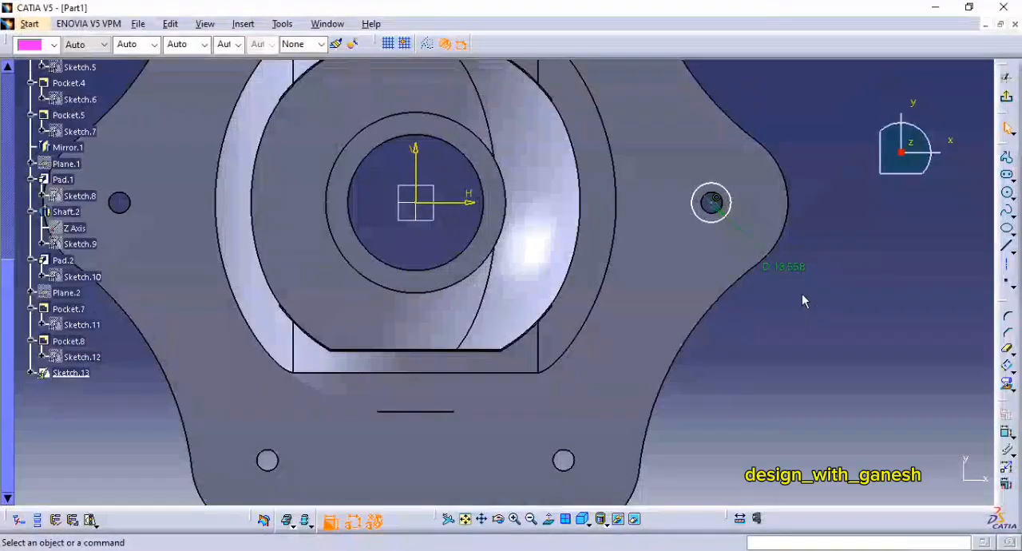
pyautogui.doubleClick(781, 270)
pyautogui.write('22')
pyautogui.press('Return')
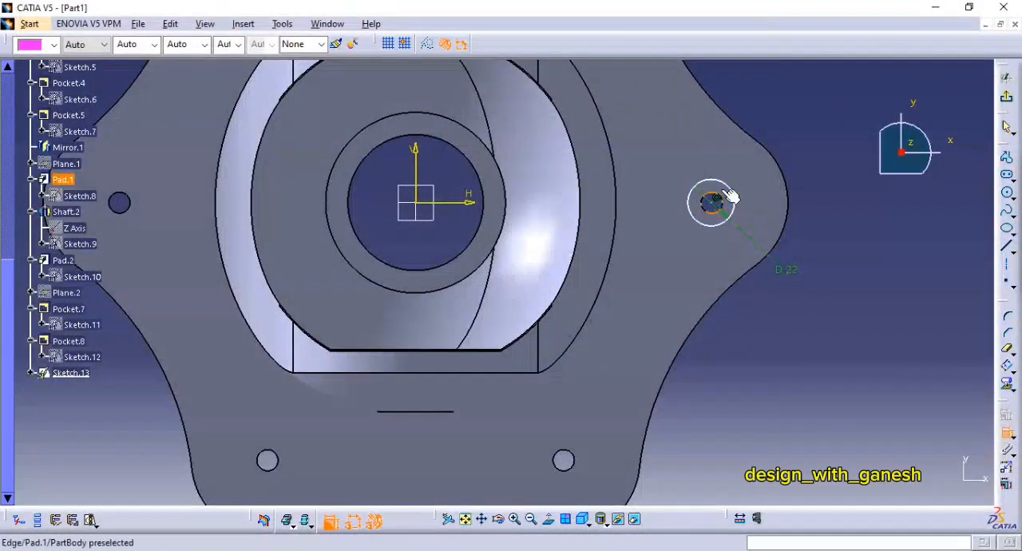
# Step: Constrain the 22 mm circle concentric with the flange hole's edge and exit the sketch
pyautogui.rightClick(811, 266)
pyautogui.click(838, 352)
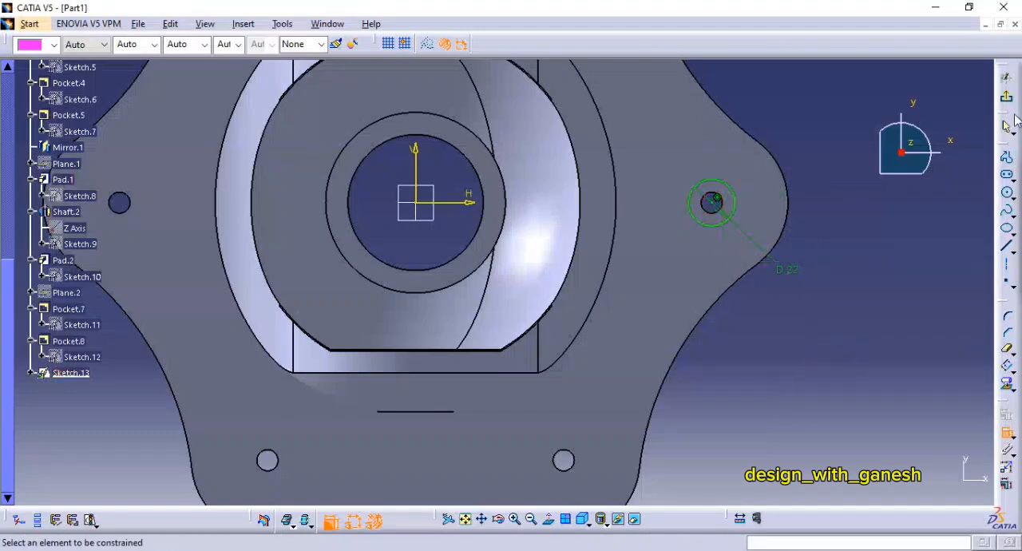
pyautogui.click(1007, 77)
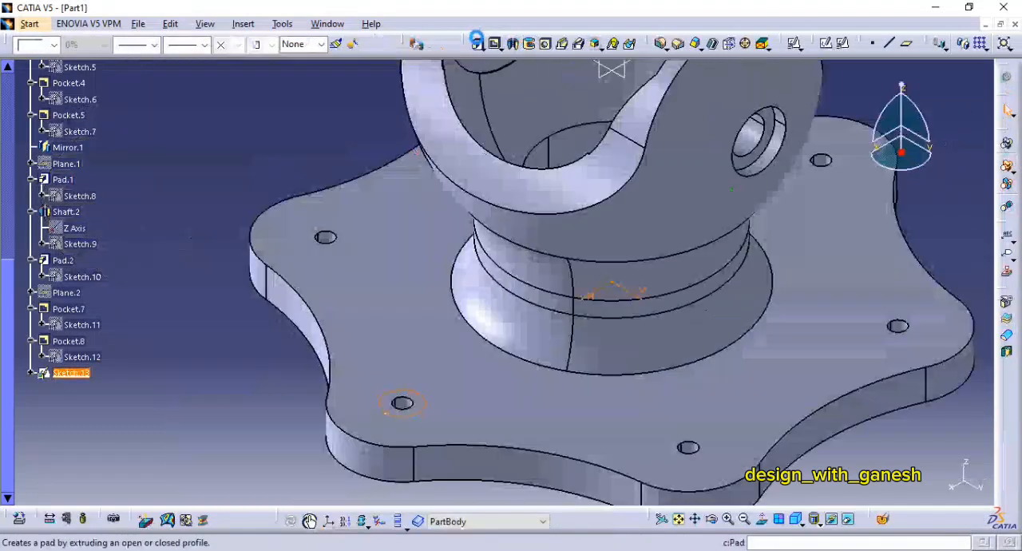
# Step: Pocket the 22 mm circle down into the flange with a dimension limit of 3 mm
pyautogui.click(496, 43)
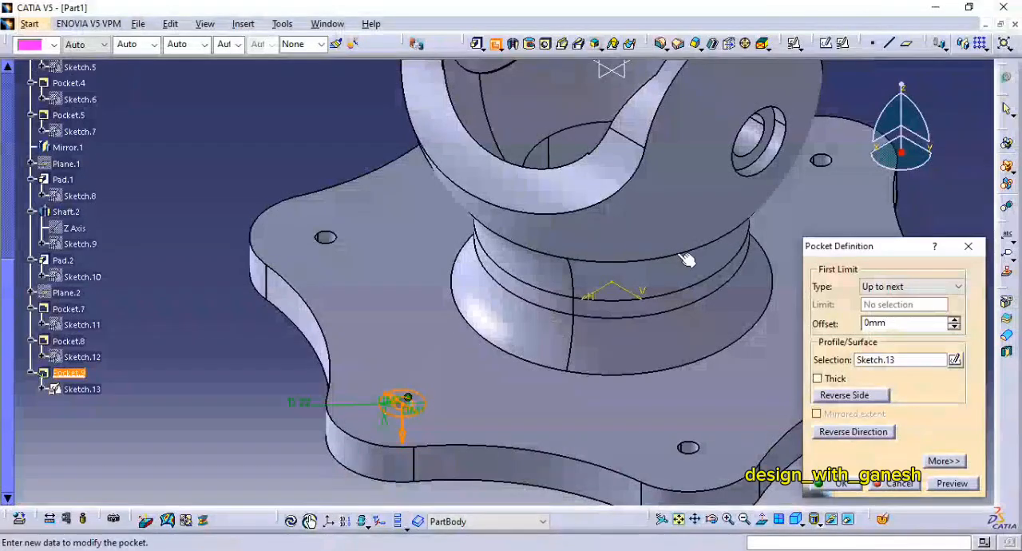
pyautogui.click(910, 285)
pyautogui.click(882, 298)
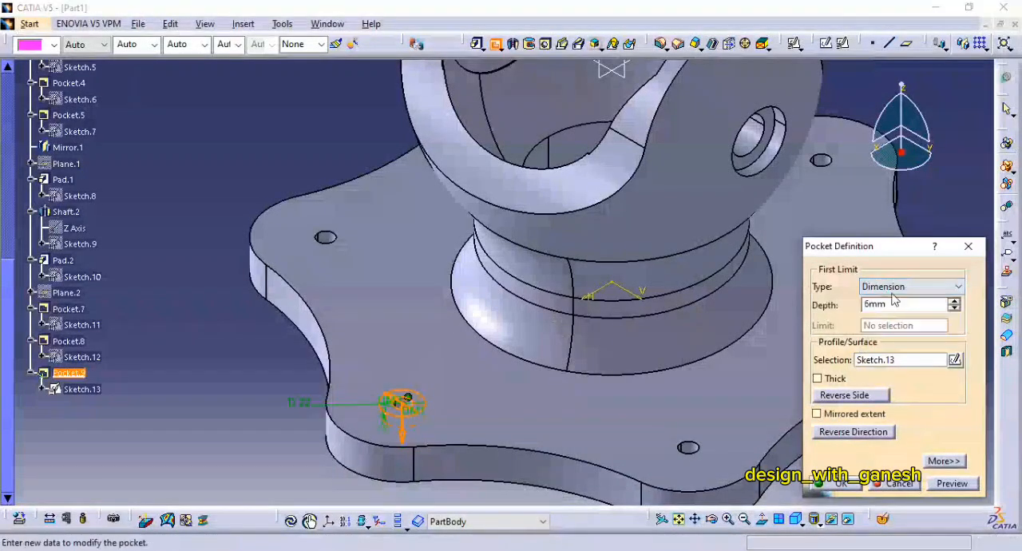
pyautogui.write('3')
pyautogui.press('Return')
pyautogui.moveTo(609, 346); pyautogui.dragTo(605, 265, button='middle')
pyautogui.doubleClick(405, 321)
pyautogui.moveTo(561, 328); pyautogui.dragTo(557, 369, button='middle')
# Step: Circular-pattern the 22 mm counterbore pocket as a complete crown of 6 instances about the Z Axis
pyautogui.click(79, 374)
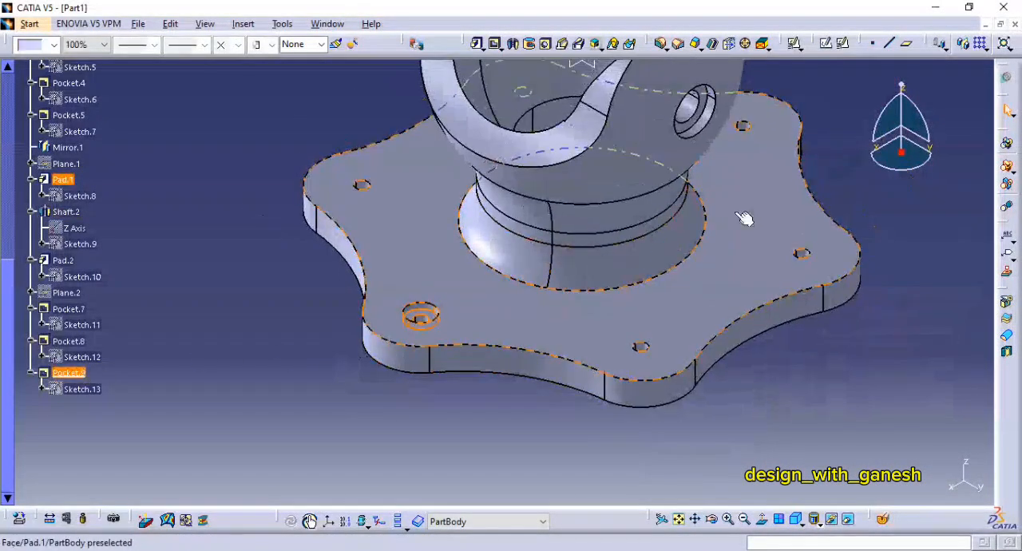
pyautogui.click(982, 45)
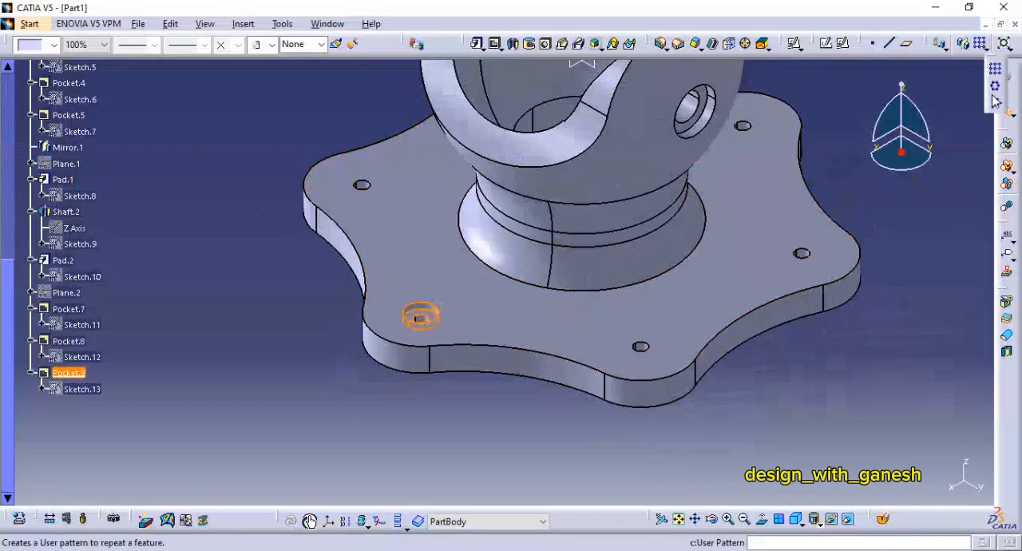
pyautogui.click(993, 84)
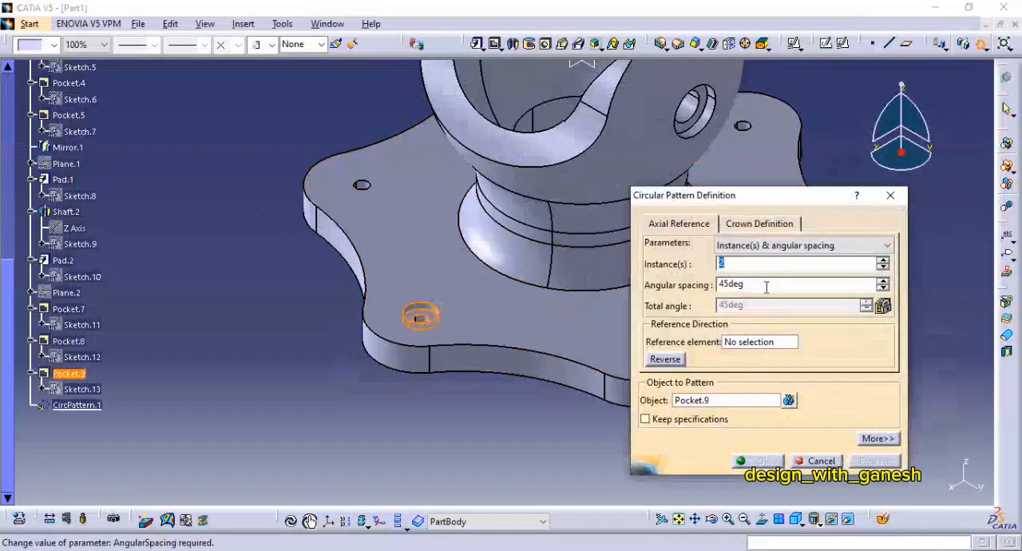
pyautogui.click(750, 248)
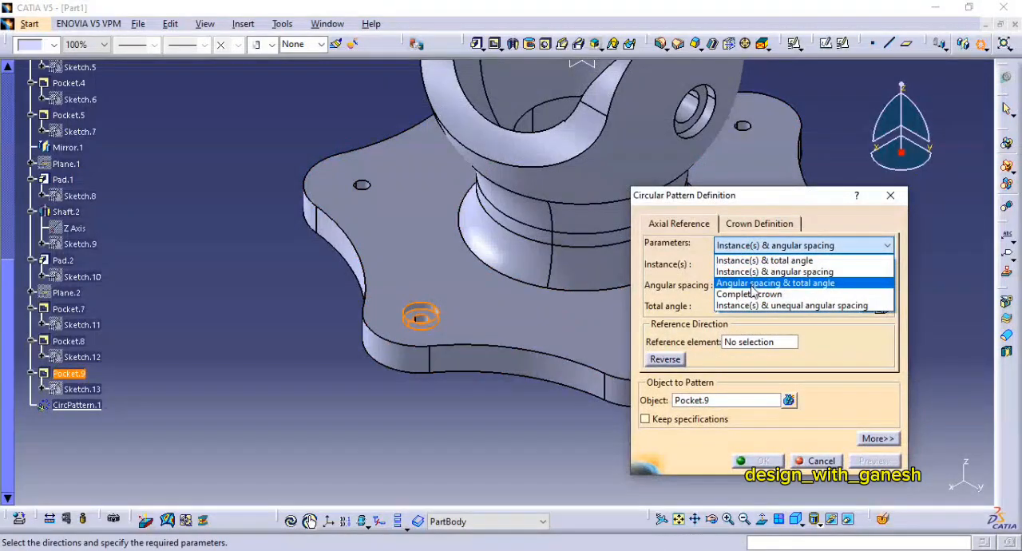
pyautogui.click(751, 289)
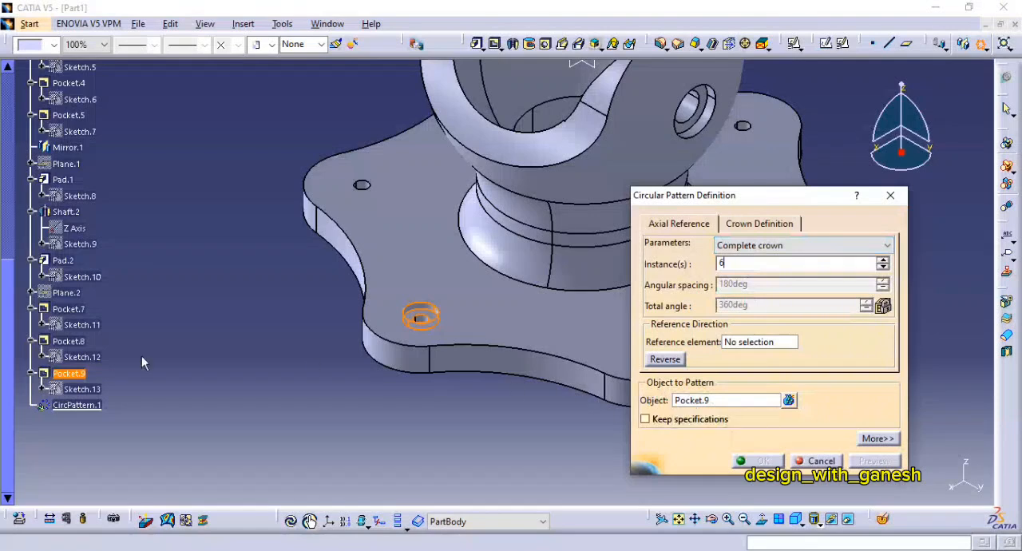
pyautogui.click(748, 347)
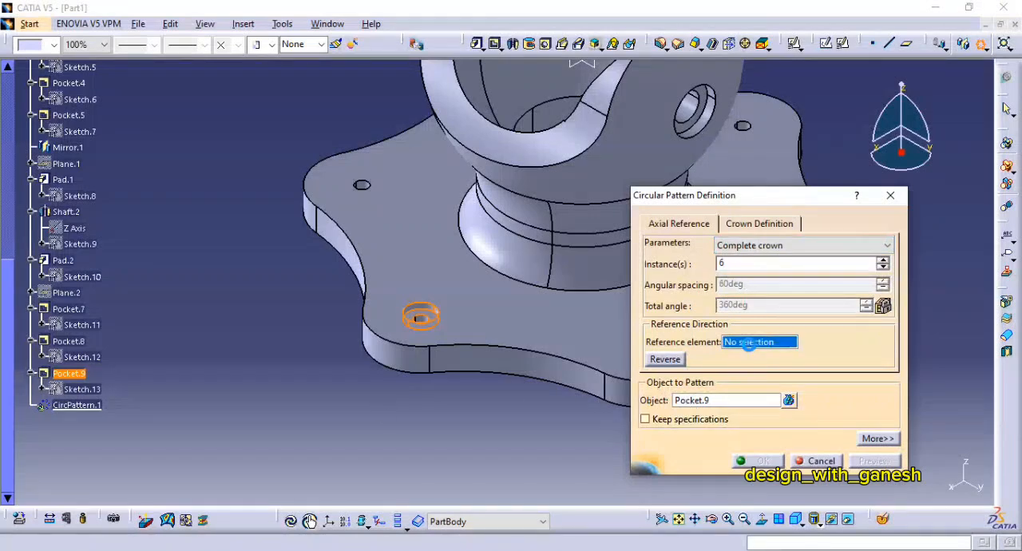
pyautogui.moveTo(521, 298); pyautogui.dragTo(444, 343, button='middle')
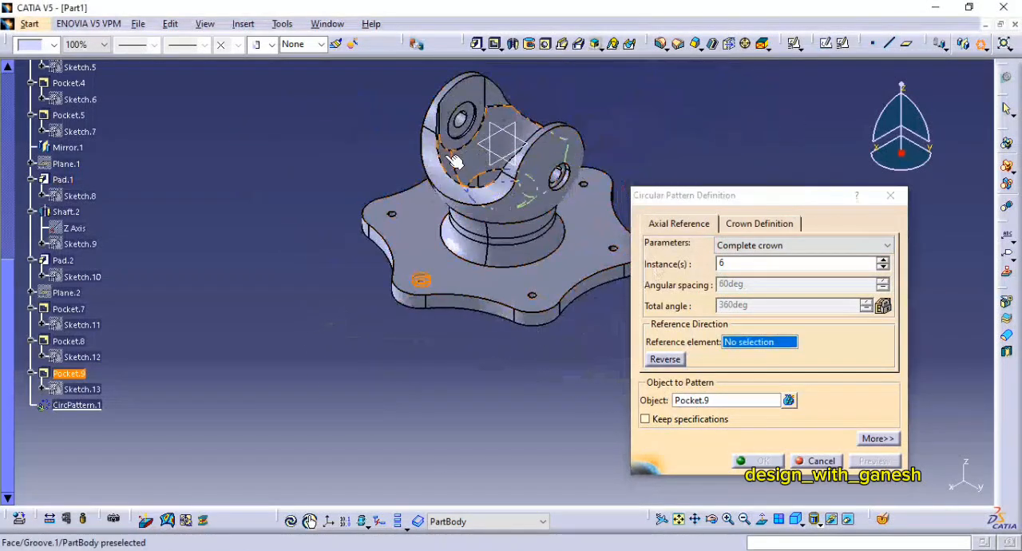
pyautogui.rightClick(759, 351)
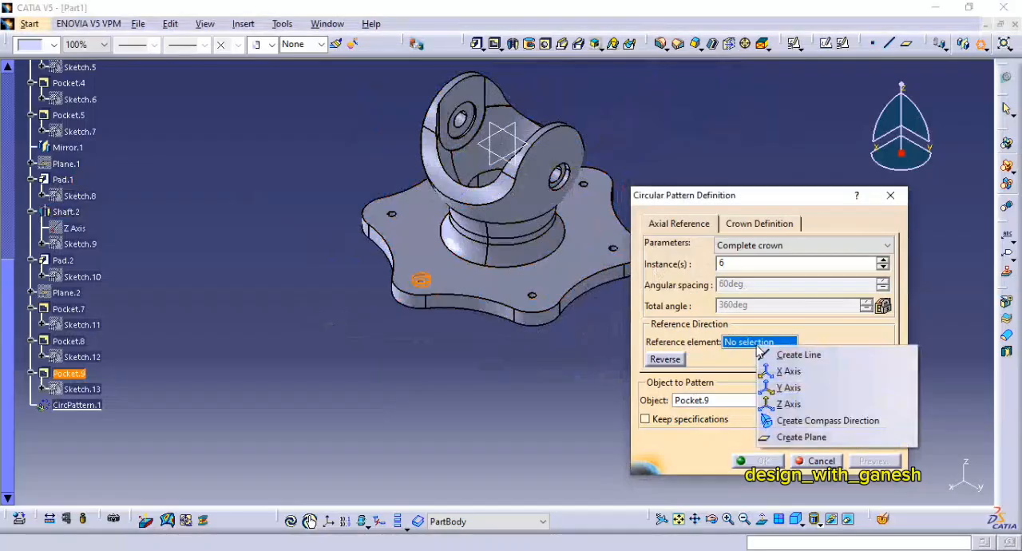
pyautogui.click(788, 405)
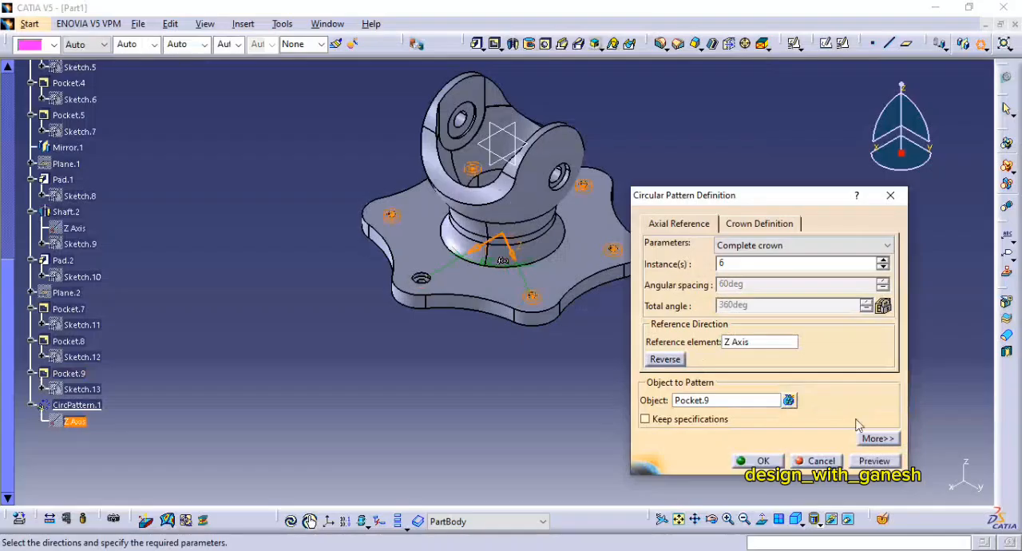
pyautogui.click(868, 462)
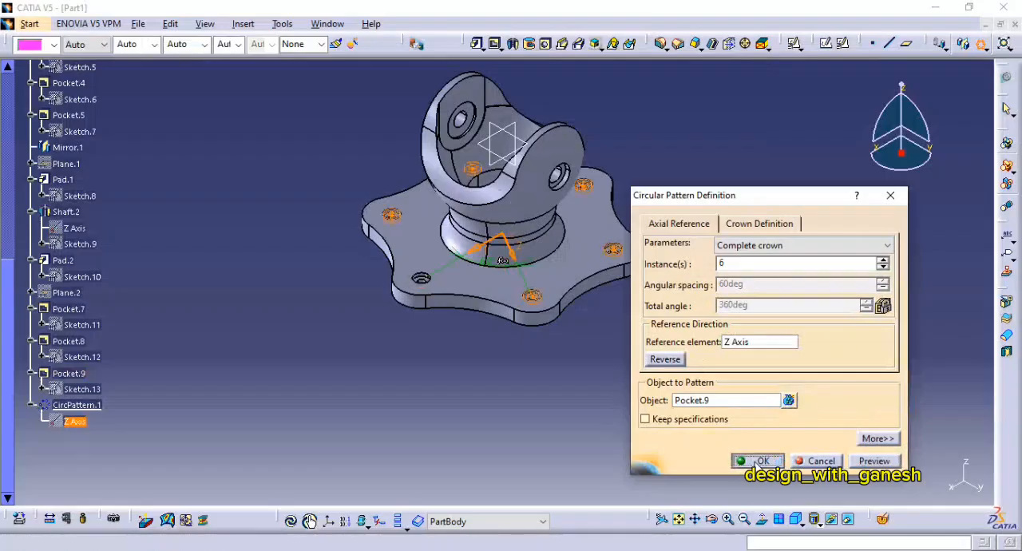
pyautogui.click(738, 466)
# Step: Start a positioned sketch on the flange's underside and check the underside counterbore size in the PDF drawing
pyautogui.moveTo(682, 333)
pyautogui.mouseDown(button='middle')
pyautogui.moveTo(660, 390)
pyautogui.moveTo(679, 365)
pyautogui.moveTo(575, 422)
pyautogui.moveTo(559, 168)
pyautogui.moveTo(568, 143)
pyautogui.mouseUp(button='middle')
pyautogui.click(827, 389)
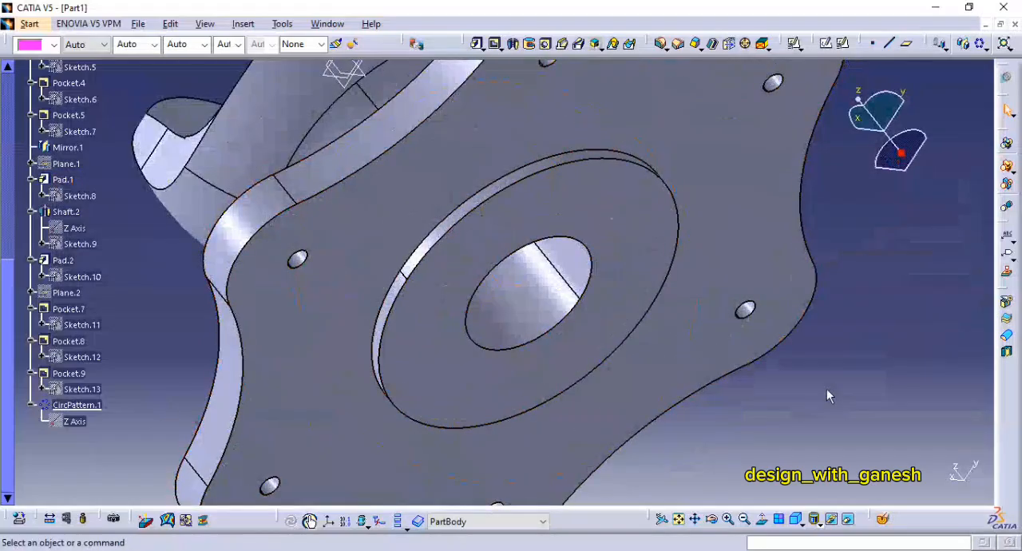
pyautogui.moveTo(827, 389); pyautogui.dragTo(805, 374, button='middle')
pyautogui.click(843, 45)
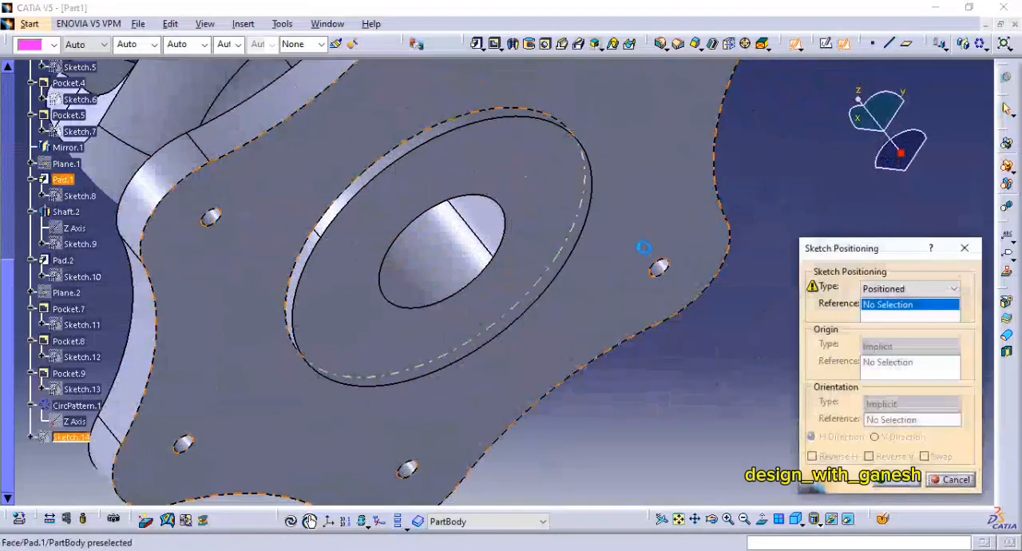
pyautogui.click(646, 254)
pyautogui.click(896, 491)
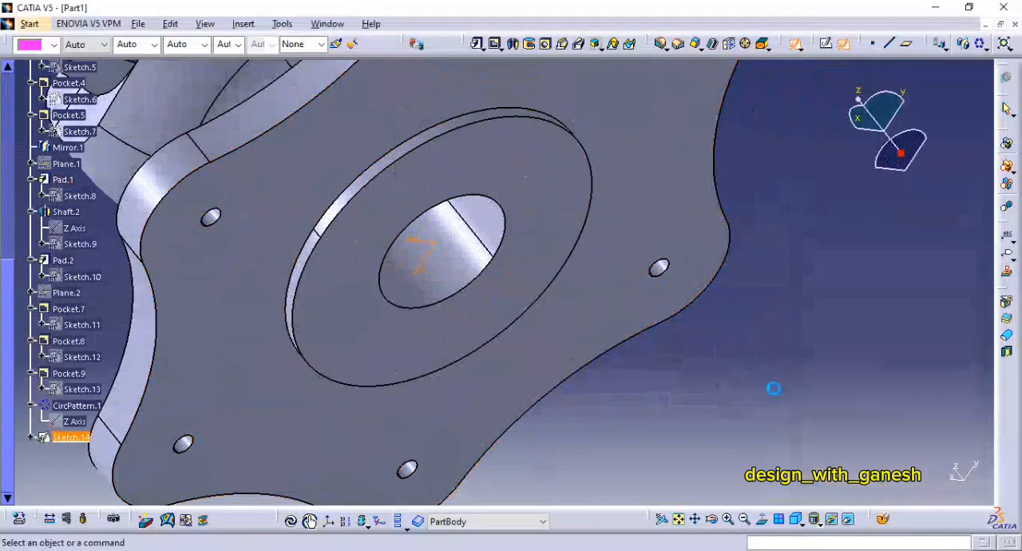
pyautogui.hotkey('alt', 'Tab')
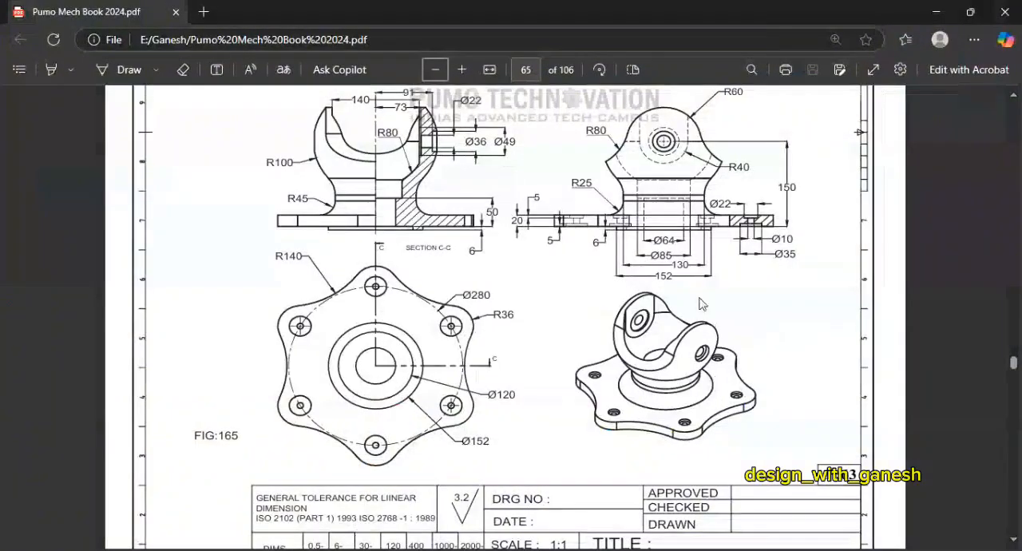
pyautogui.hotkey('alt', 'Tab')
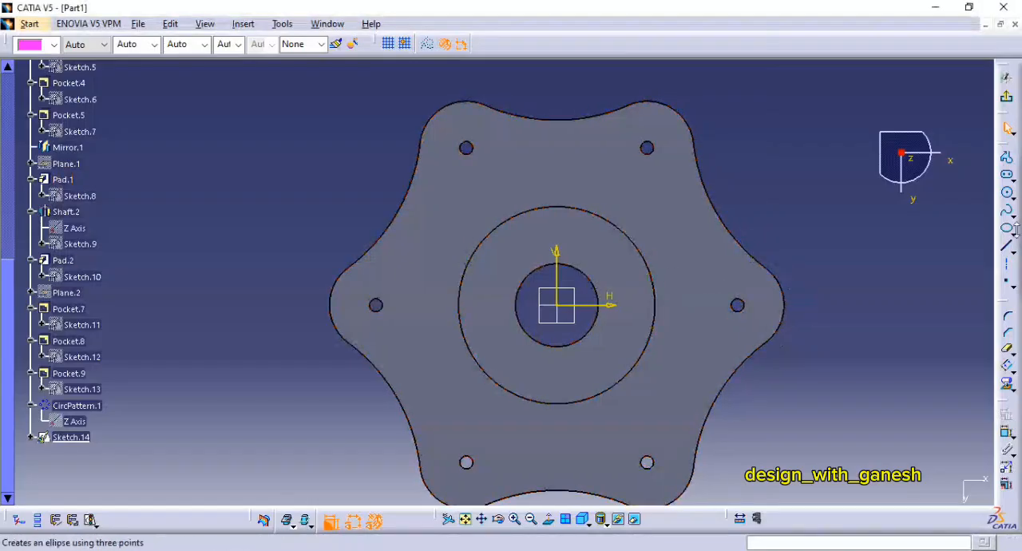
# Step: Draw a circle about 55 mm in diameter around the flange hole on the positive horizontal axis and constrain it concentric with the hole's edge
pyautogui.click(1009, 195)
pyautogui.click(737, 305)
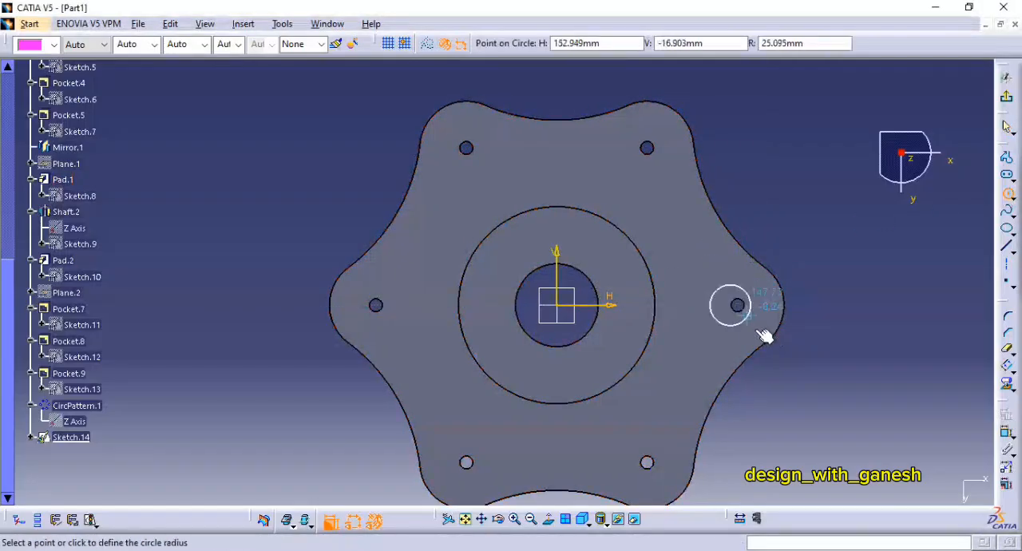
pyautogui.click(759, 336)
pyautogui.click(1008, 432)
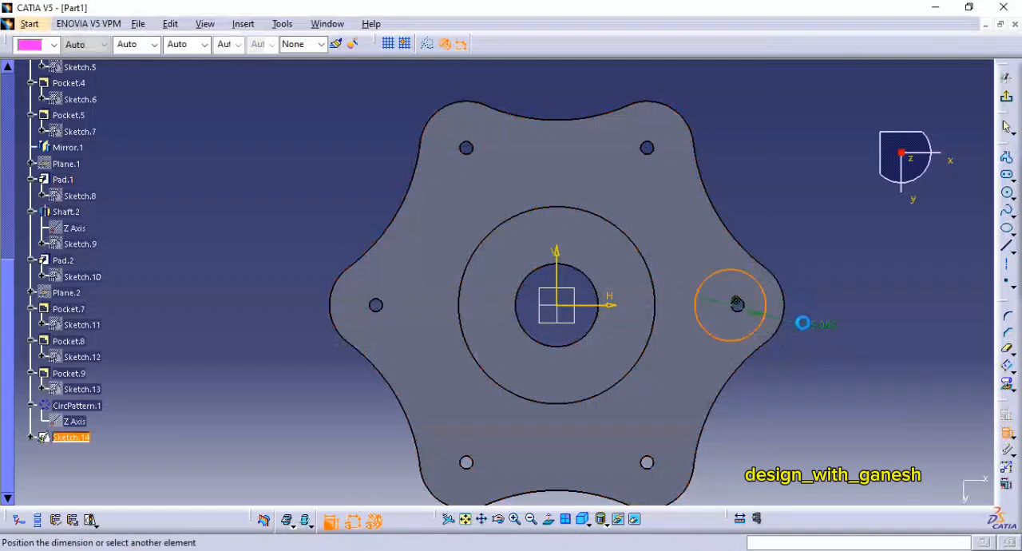
pyautogui.rightClick(790, 267)
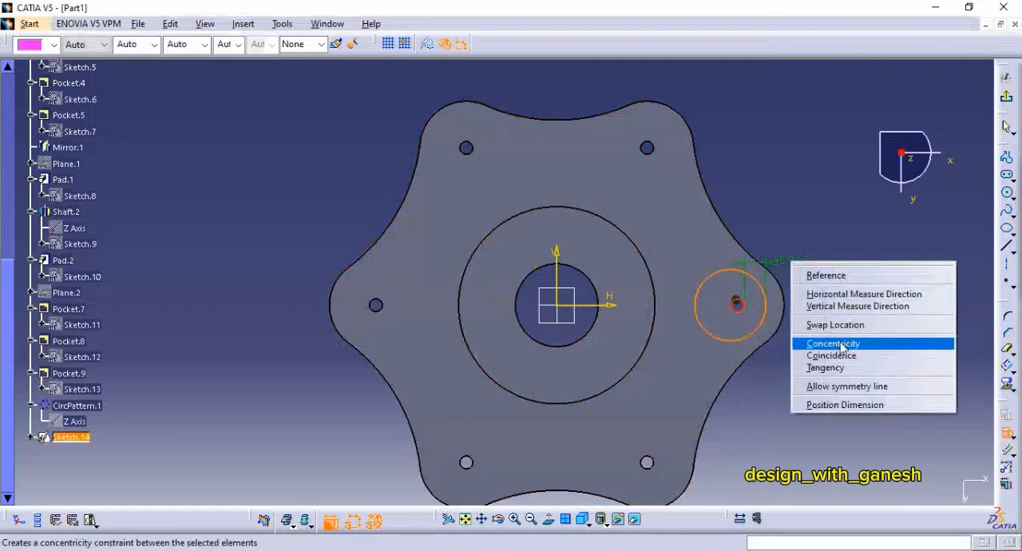
pyautogui.click(823, 341)
# Step: Dimension the concentric circle's diameter, set it to 35 mm and exit the sketch
pyautogui.click(772, 320)
pyautogui.click(803, 318)
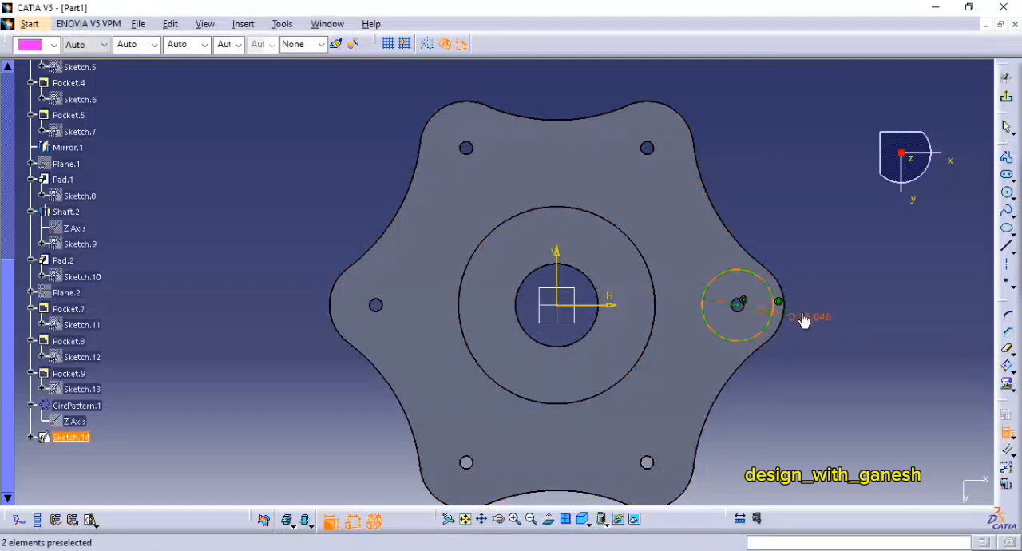
pyautogui.doubleClick(803, 318)
pyautogui.write('35mm')
pyautogui.press('Return')
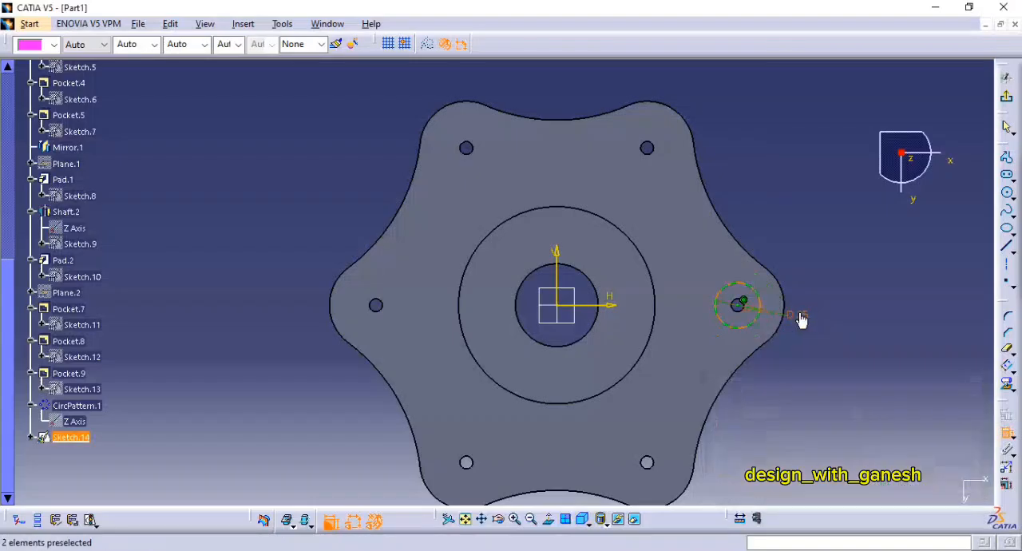
pyautogui.click(1008, 99)
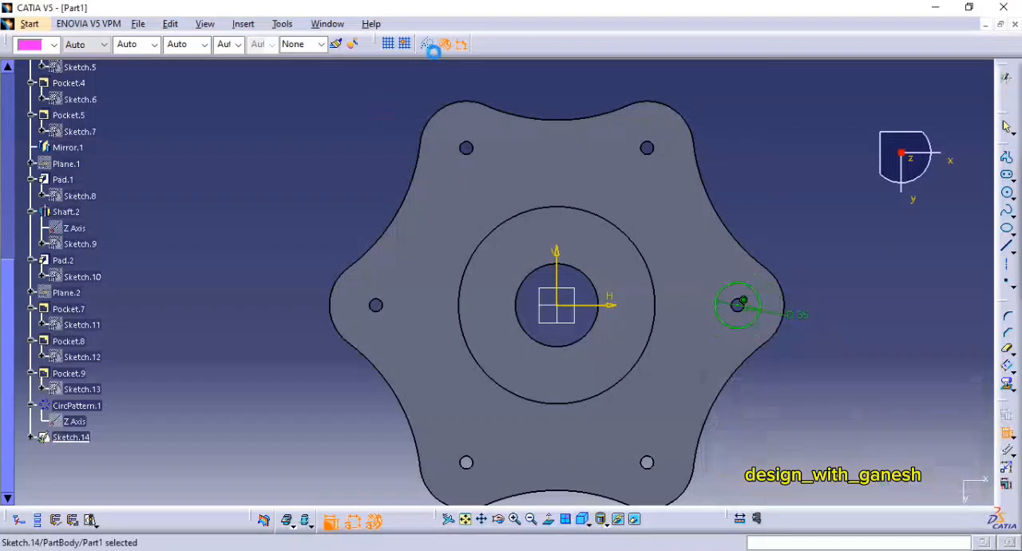
# Step: Pocket the 35 mm circle into the flange from its underside
pyautogui.click(496, 43)
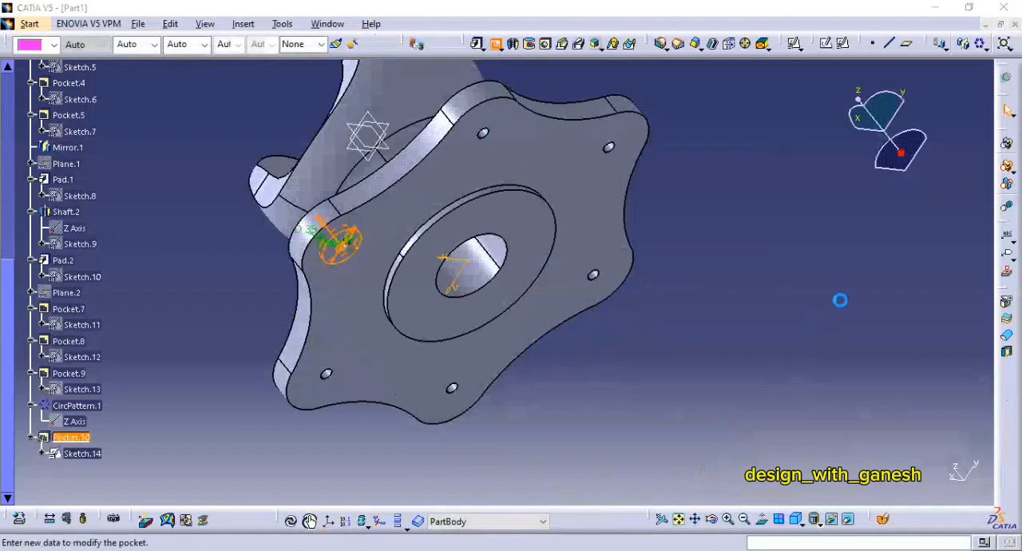
pyautogui.press('Return')
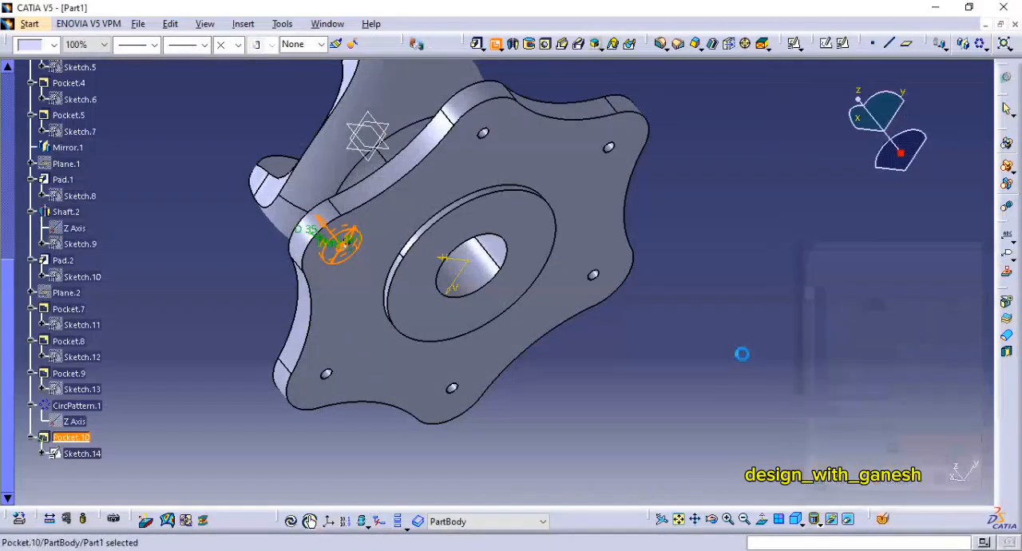
pyautogui.moveTo(654, 323); pyautogui.dragTo(776, 359, button='middle')
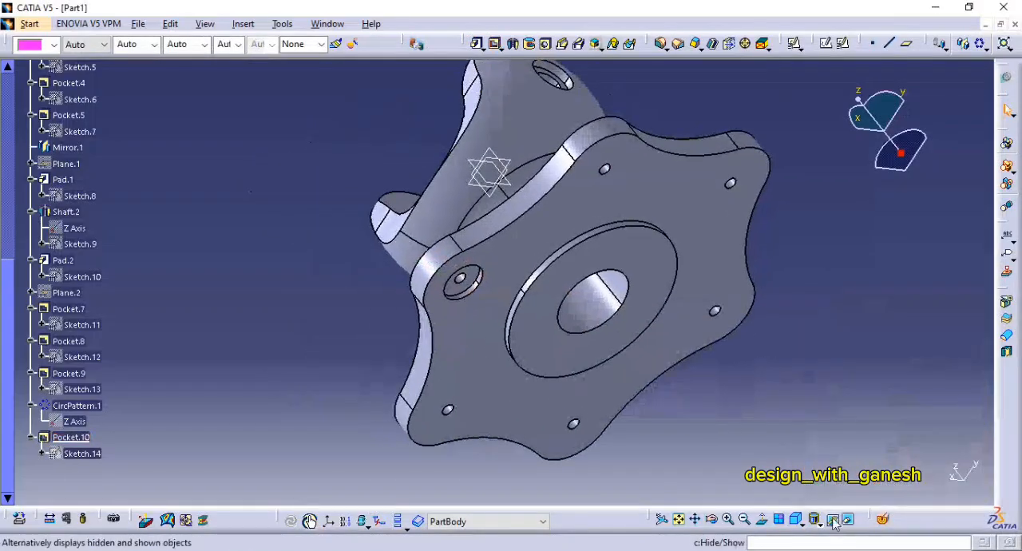
# Step: Circular-pattern the 35 mm underside pocket about the Z Axis as a complete crown of 6 instances
pyautogui.click(62, 437)
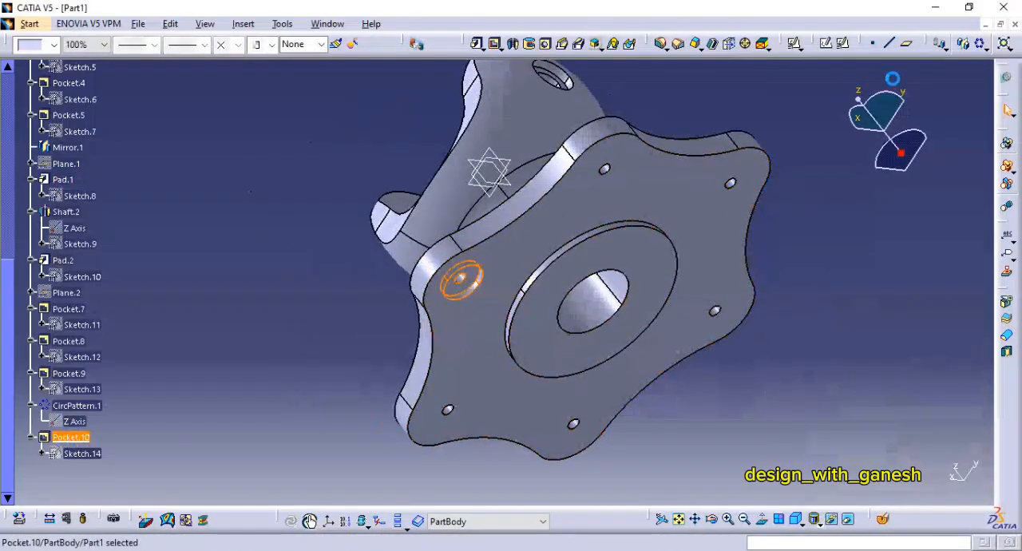
pyautogui.click(981, 48)
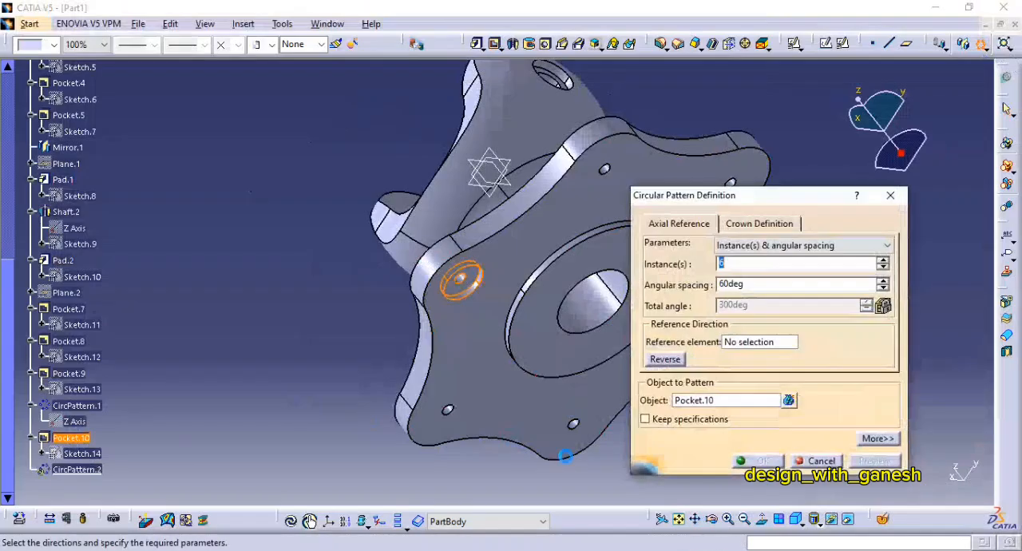
pyautogui.rightClick(767, 339)
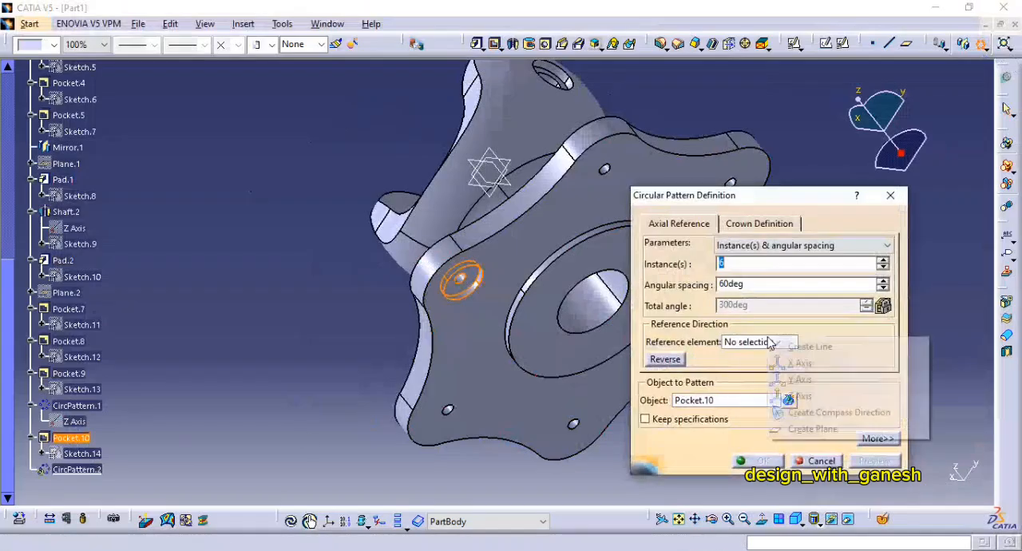
pyautogui.click(803, 391)
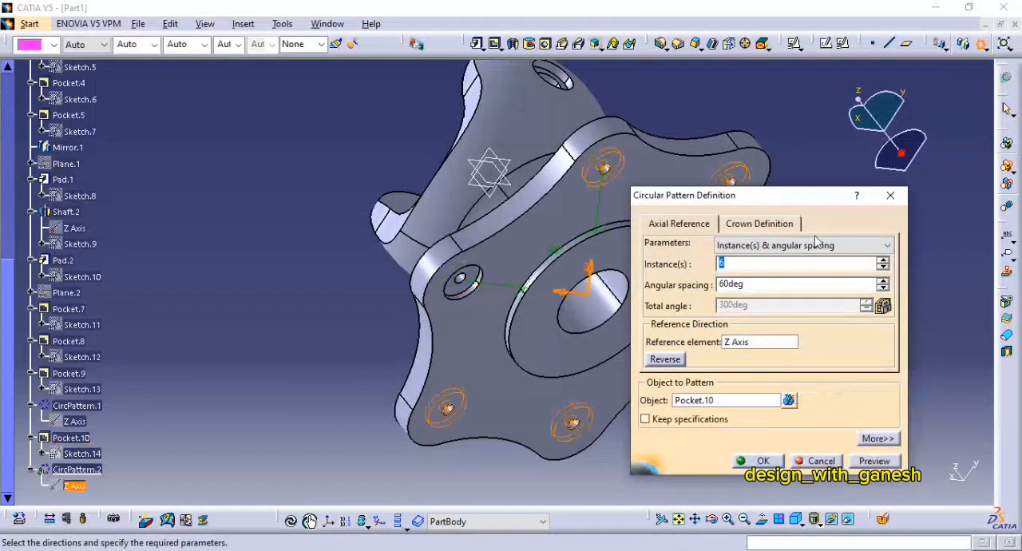
pyautogui.click(747, 245)
pyautogui.click(778, 294)
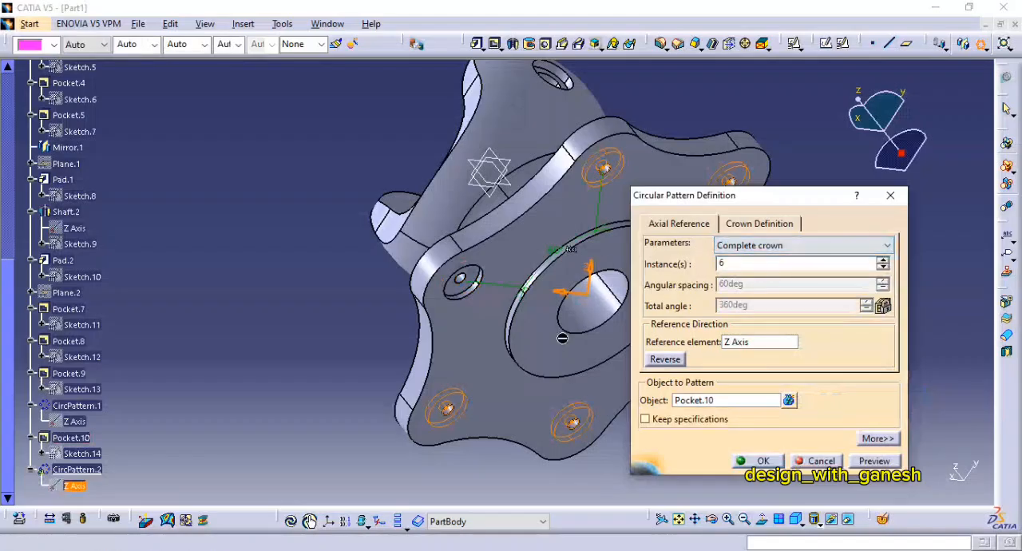
pyautogui.moveTo(541, 332); pyautogui.dragTo(445, 343, button='middle')
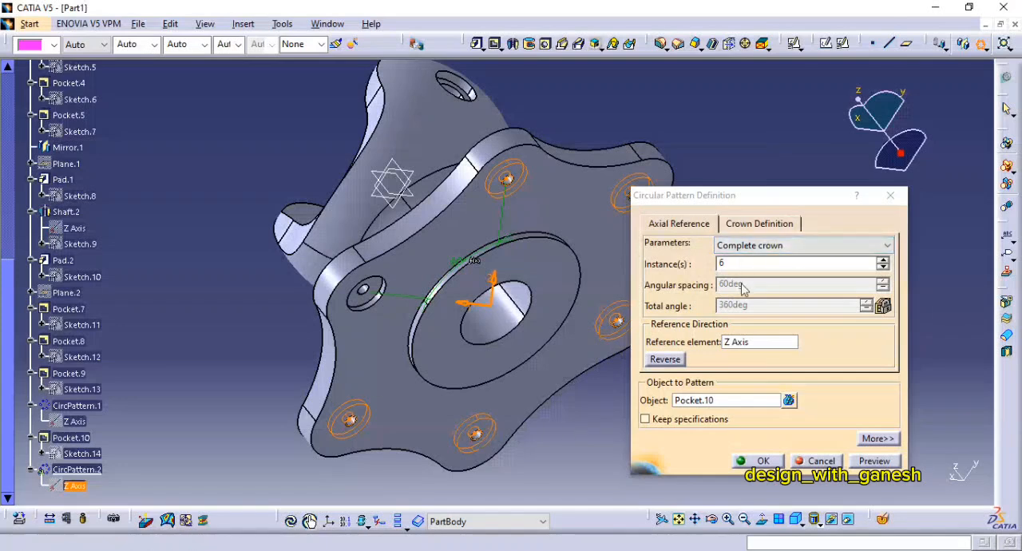
pyautogui.click(757, 460)
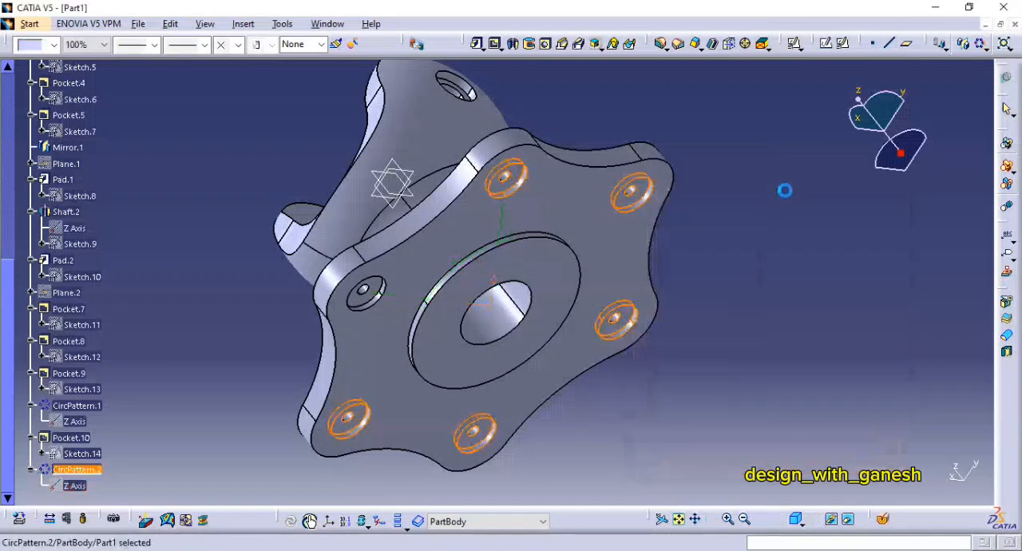
# Step: Examine the finished bracket in an isometric view and compare it with the FIG:165 drawing in the PDF
pyautogui.moveTo(767, 415); pyautogui.dragTo(742, 265, button='middle')
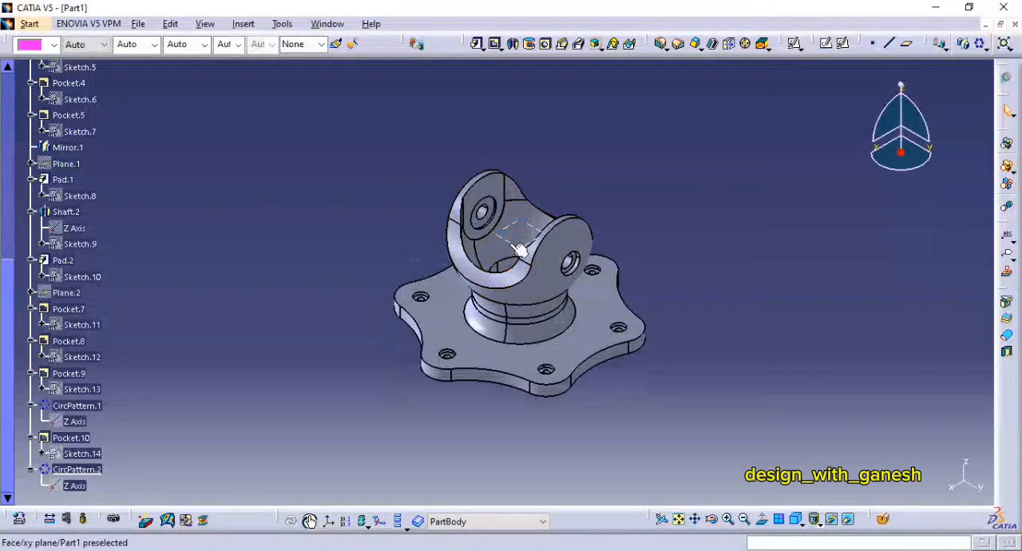
pyautogui.moveTo(669, 256); pyautogui.dragTo(724, 259, button='middle')
pyautogui.hotkey('alt', 'Tab')
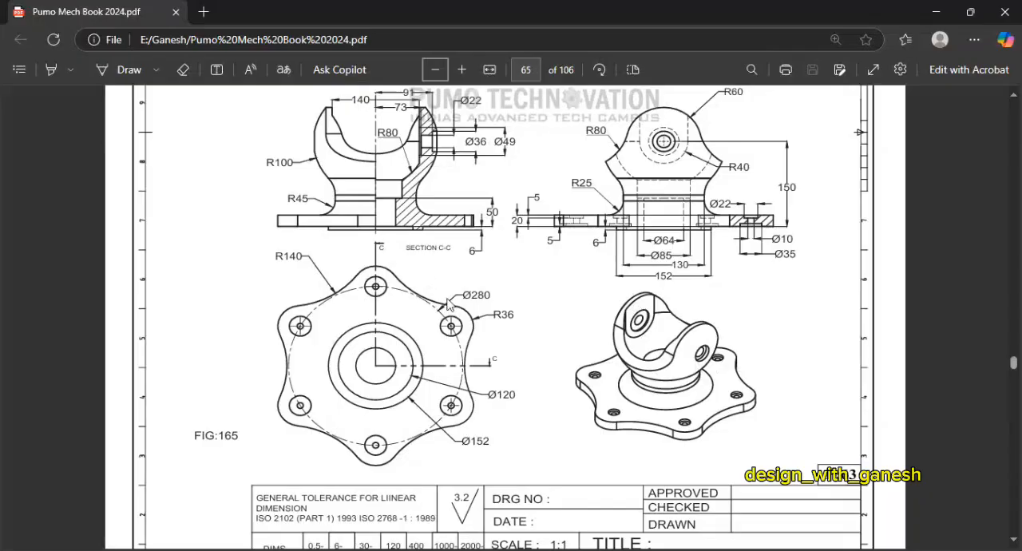
pyautogui.hotkey('alt', 'Tab')
pyautogui.moveTo(768, 300)
pyautogui.mouseDown(button='middle')
pyautogui.moveTo(763, 310)
pyautogui.moveTo(772, 283)
pyautogui.moveTo(807, 258)
pyautogui.mouseUp(button='middle')
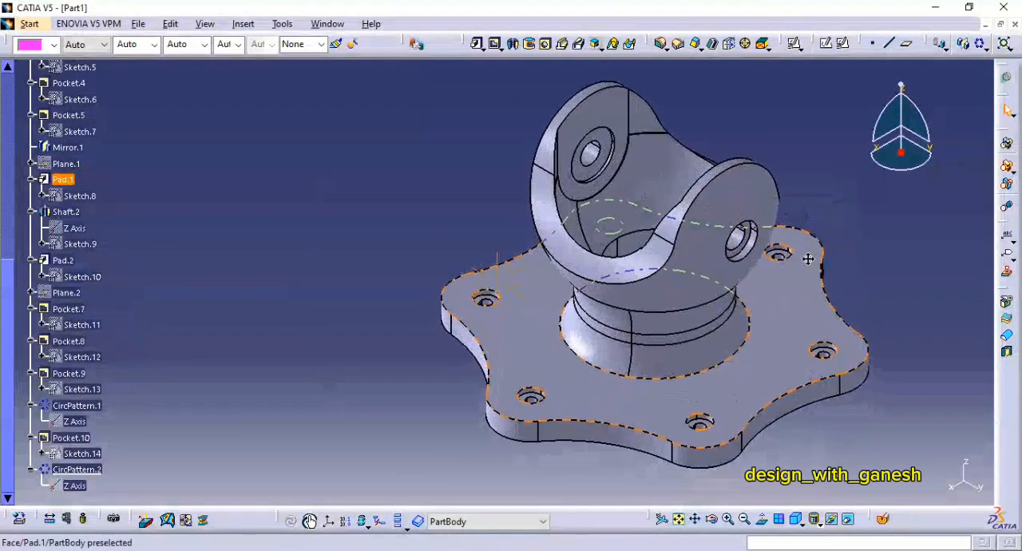
pyautogui.moveTo(856, 296); pyautogui.dragTo(861, 320, button='middle')
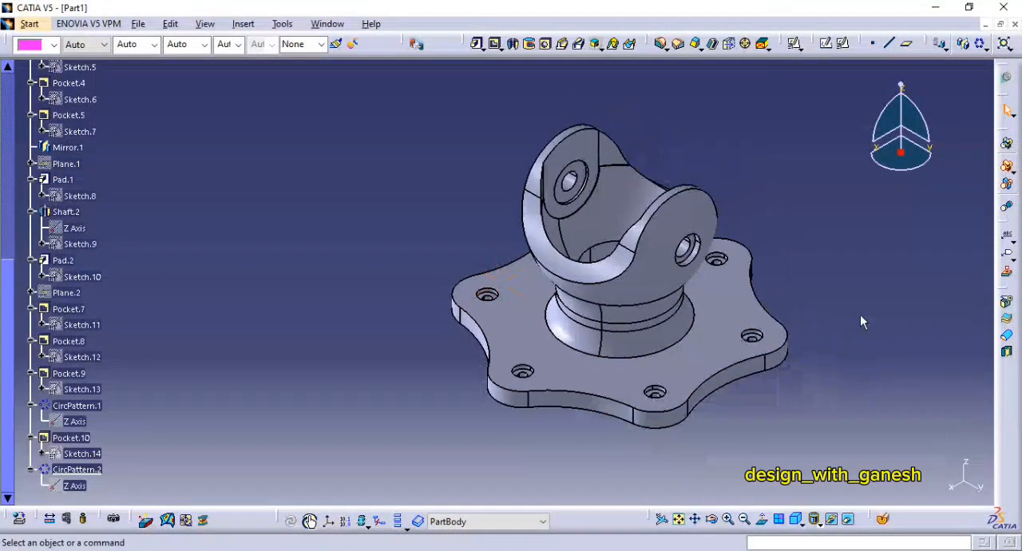